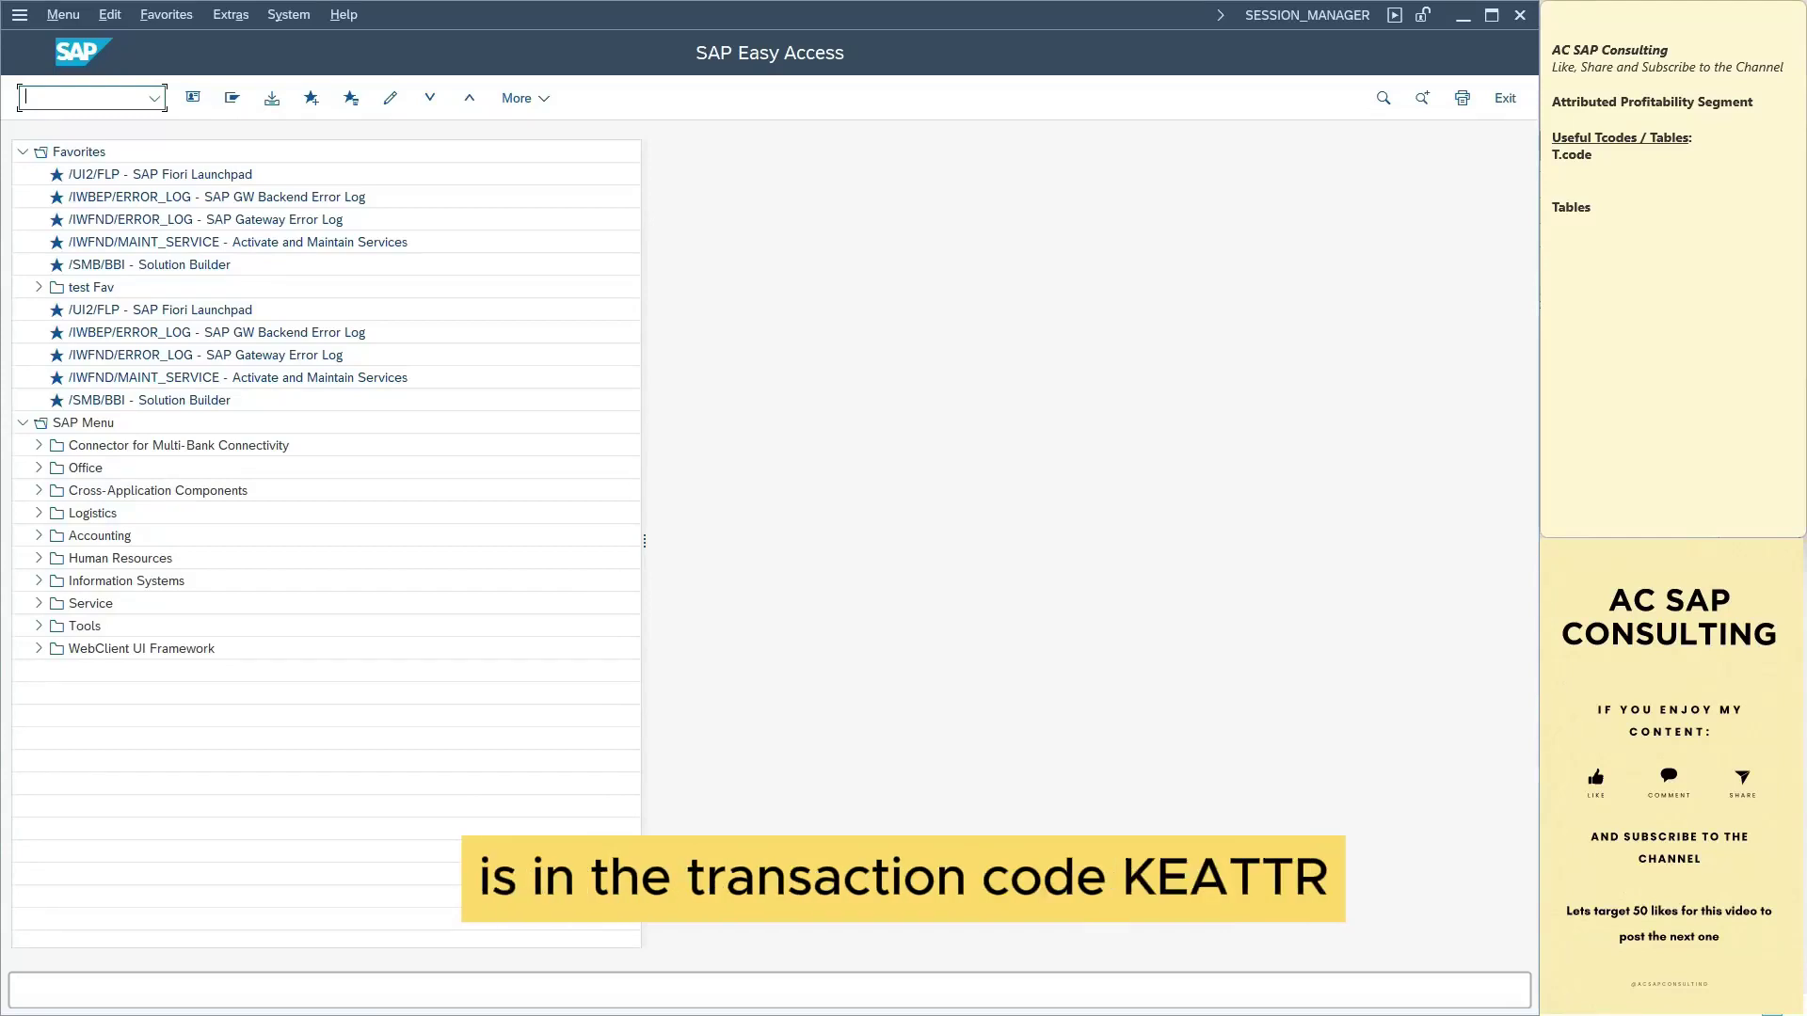
Add the line "KEATTR - Activate attributed PSG" under the T.code heading of the sticky note
text(KEATTR)
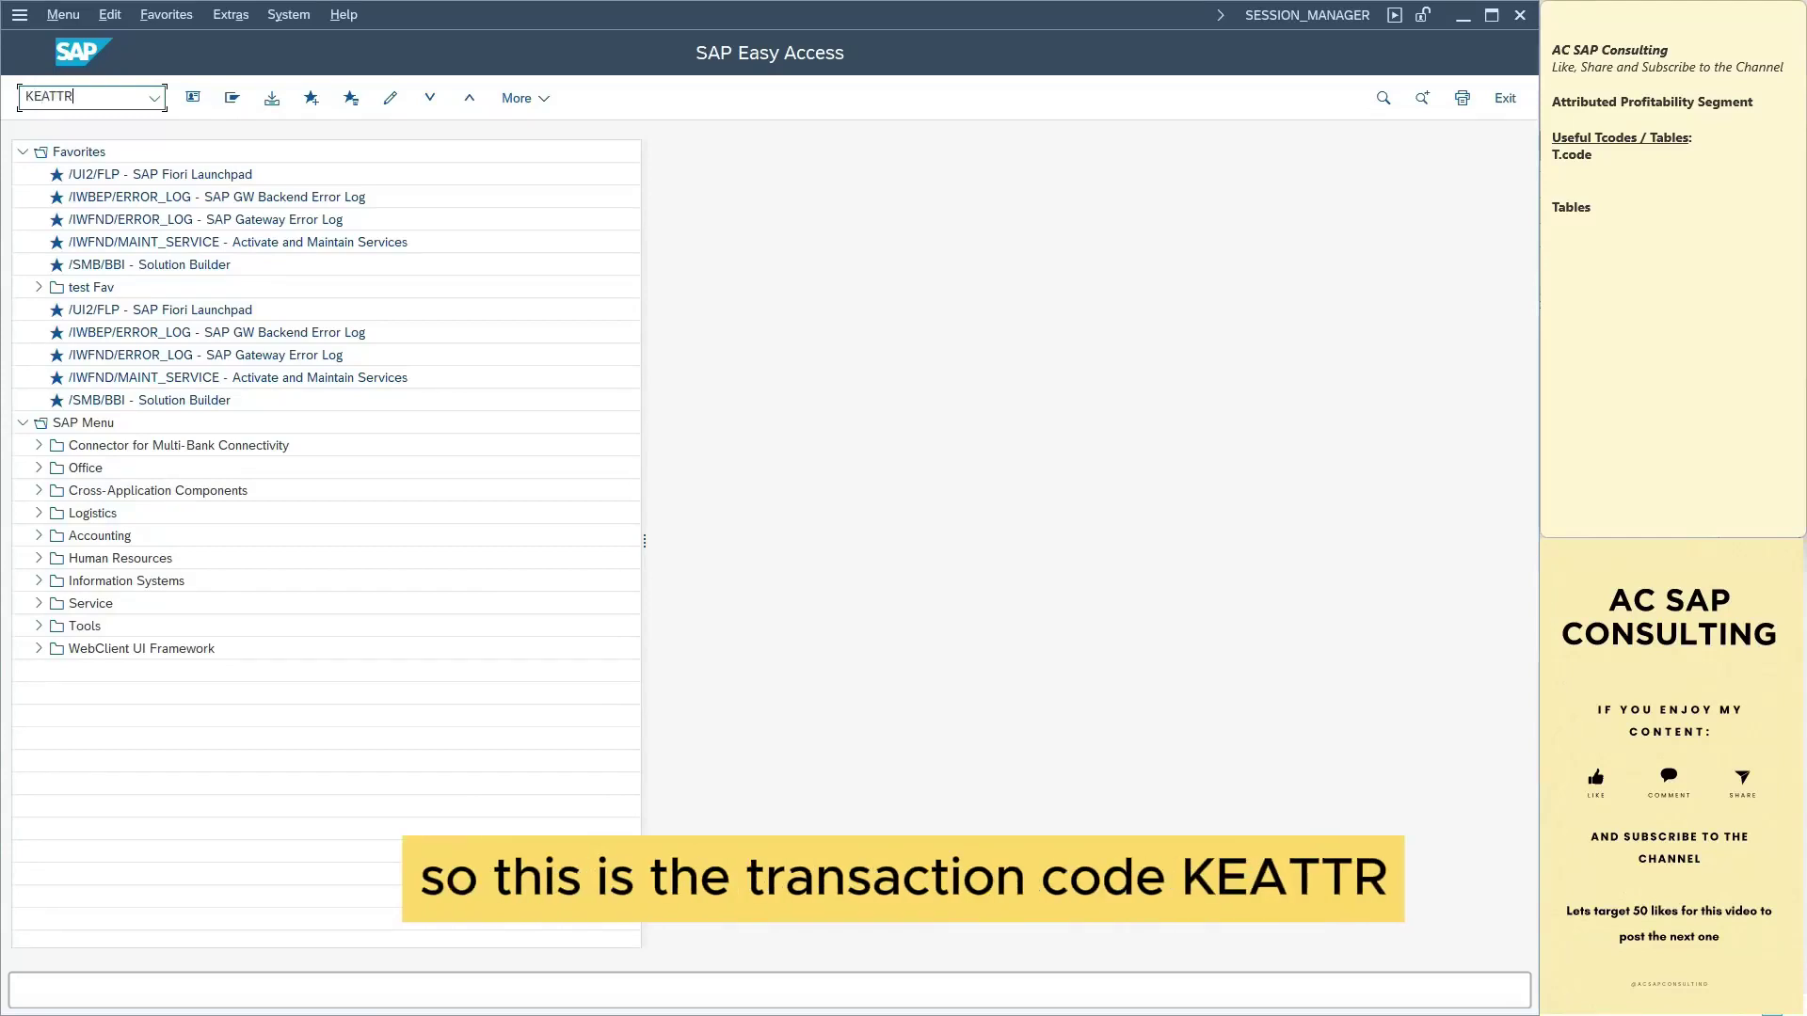
click(1553, 172)
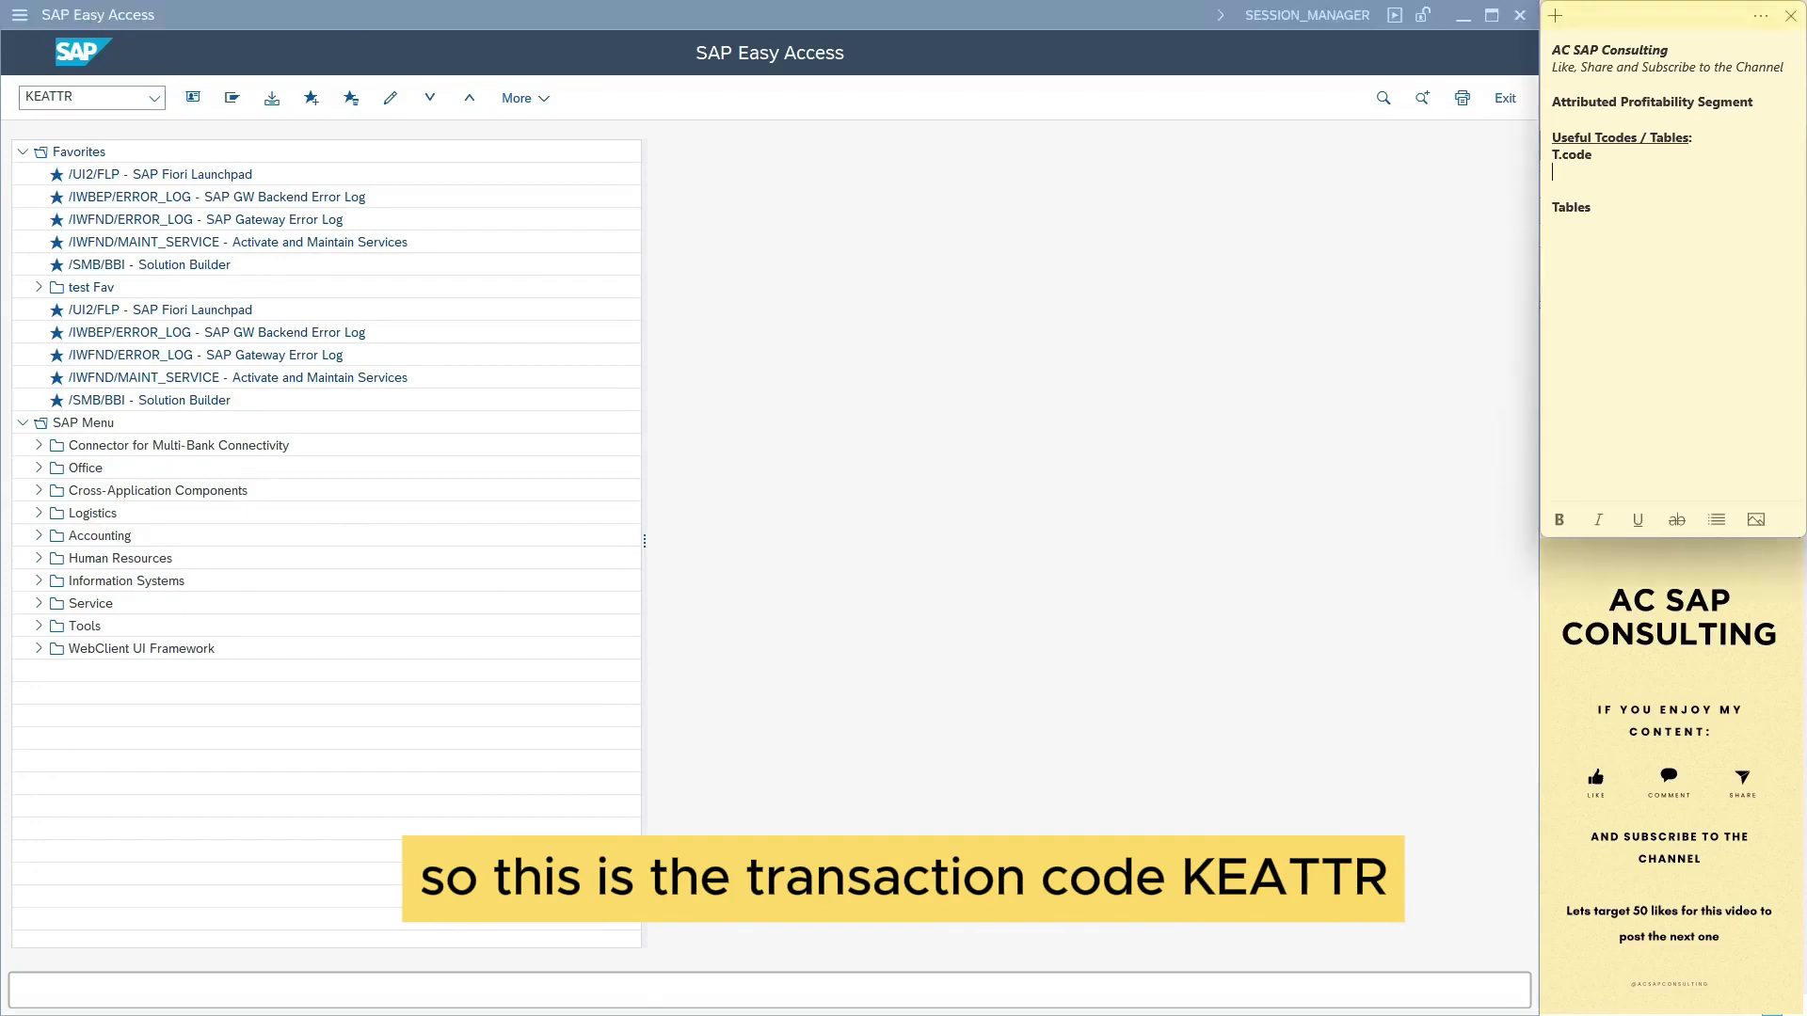
text(KEATTR - Activate atrib)
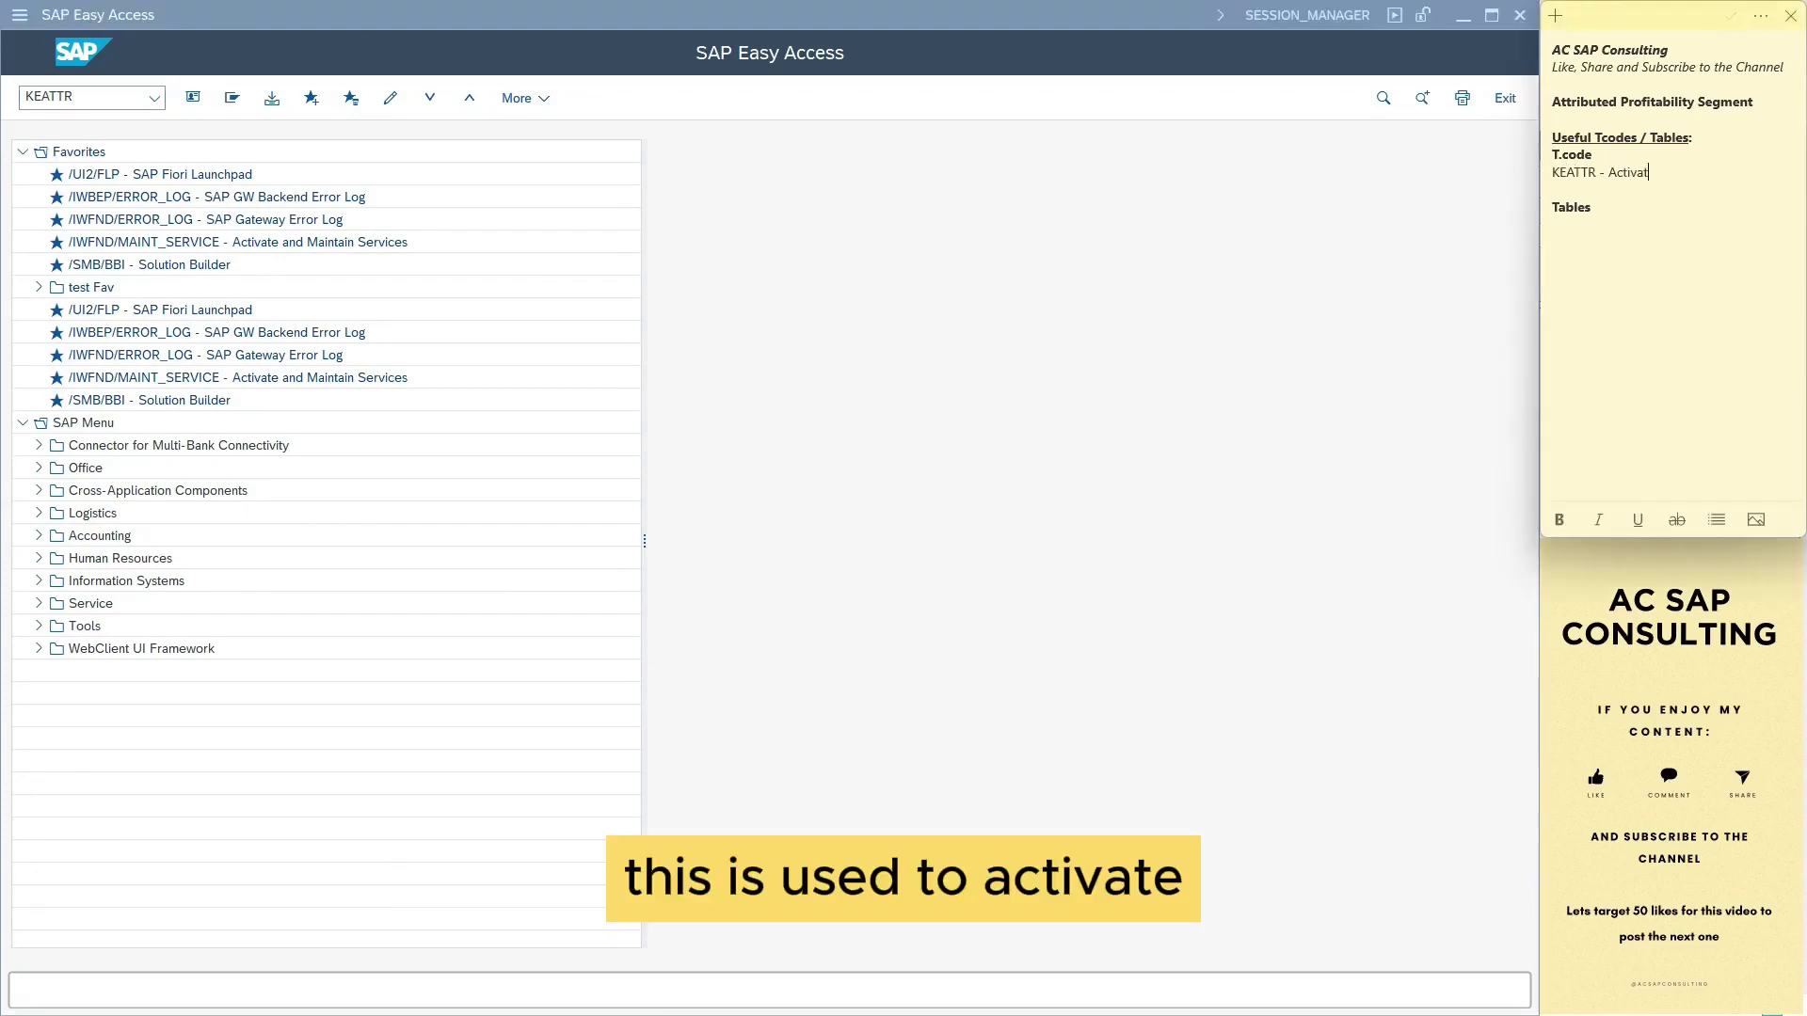
key(BackSpace)
key(BackSpace)
key(BackSpace)
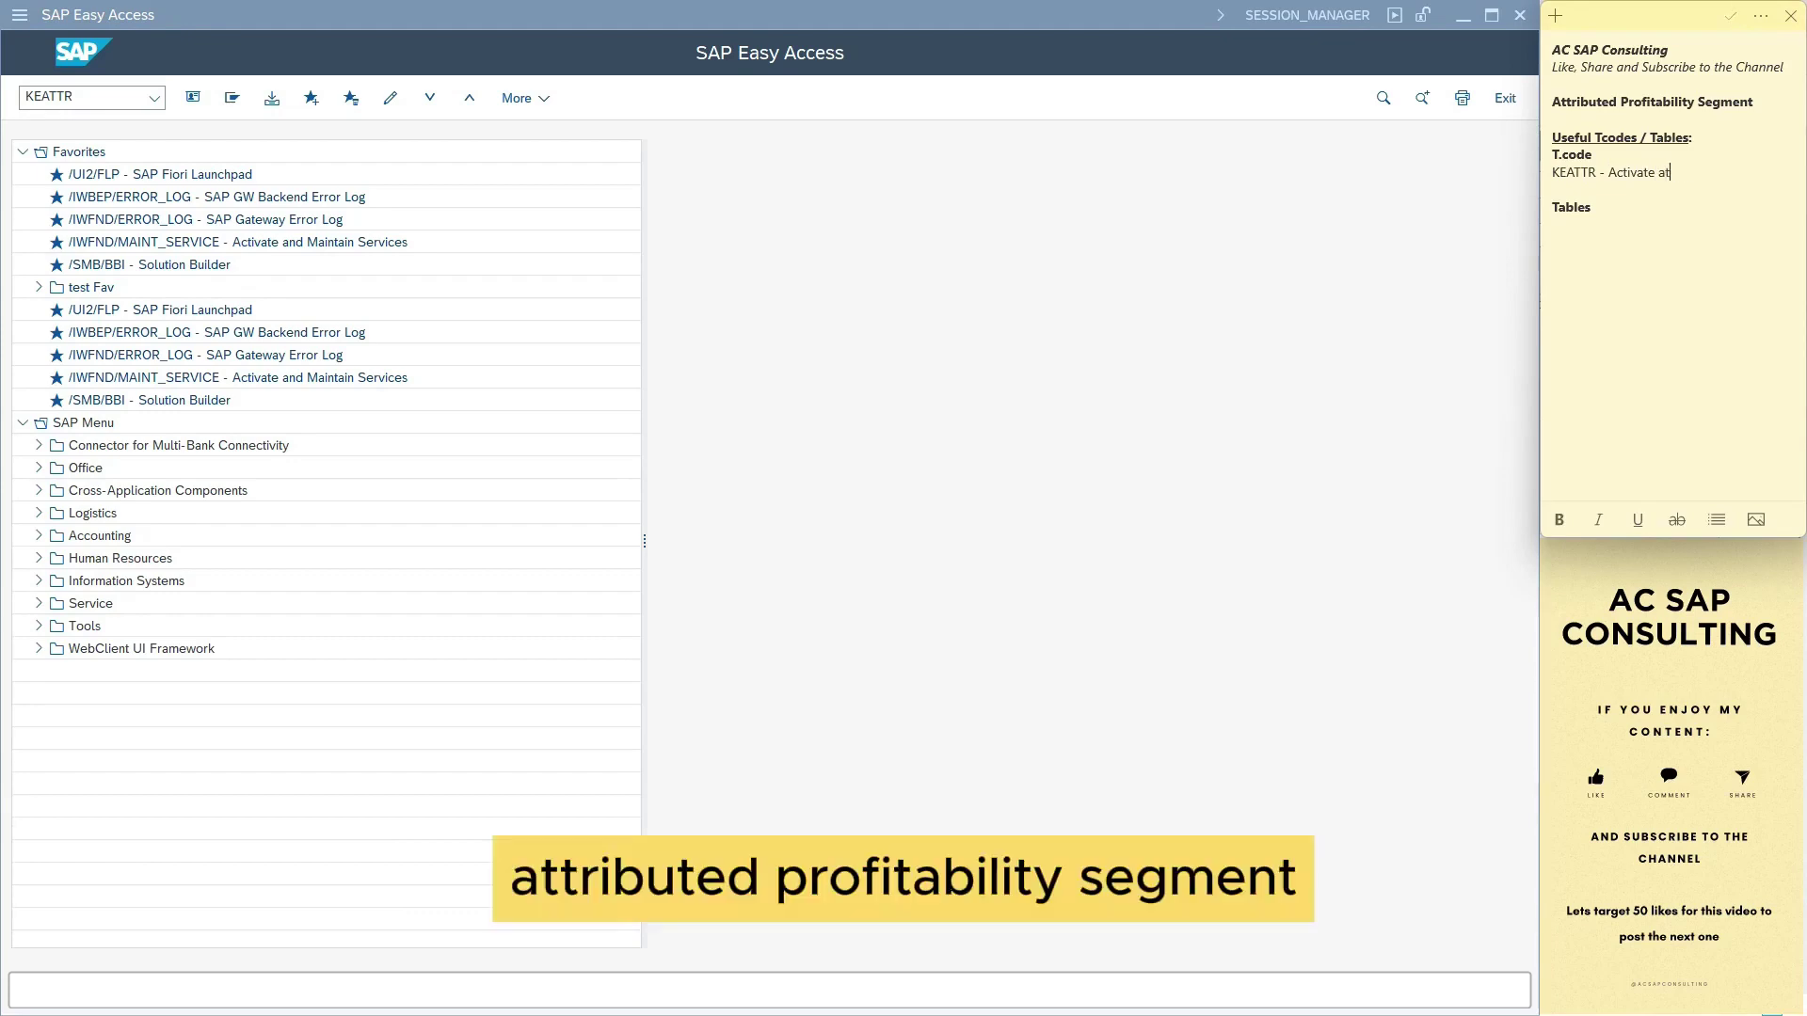
text(tribute)
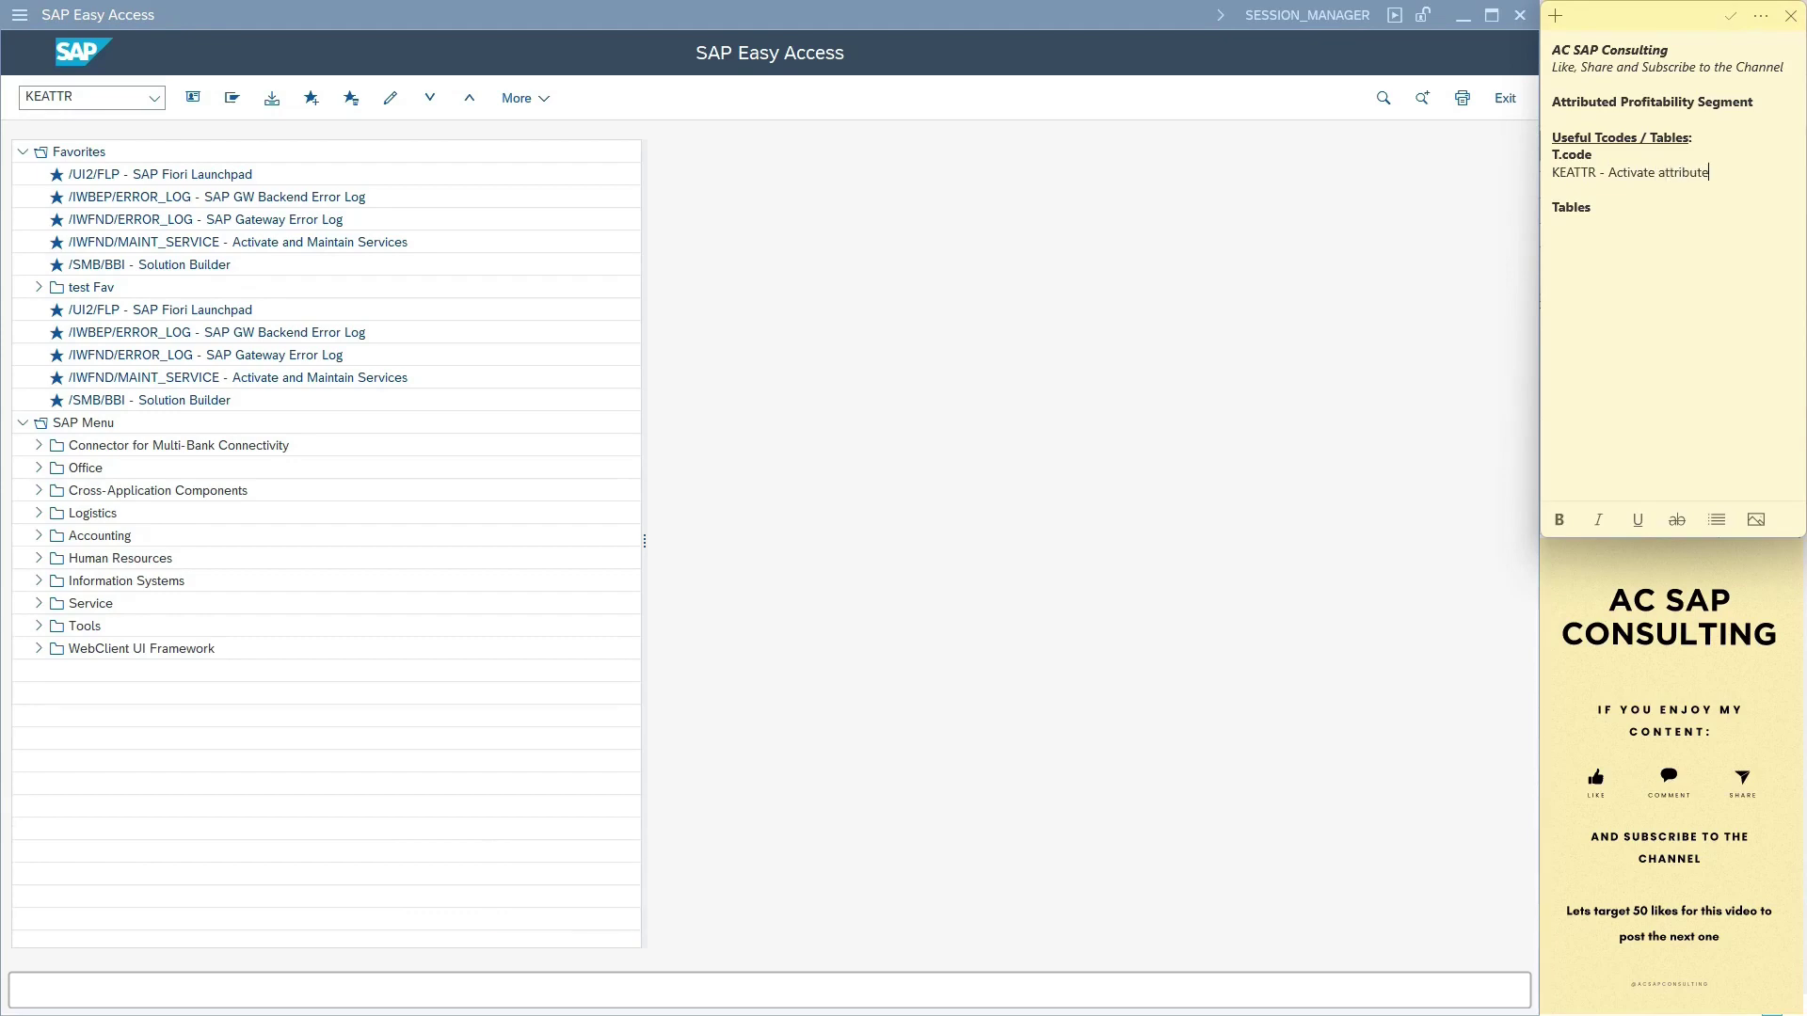
text(d PSG)
Replace the entered transaction code with SPRO and display the SAP Reference IMG structure
click(73, 97)
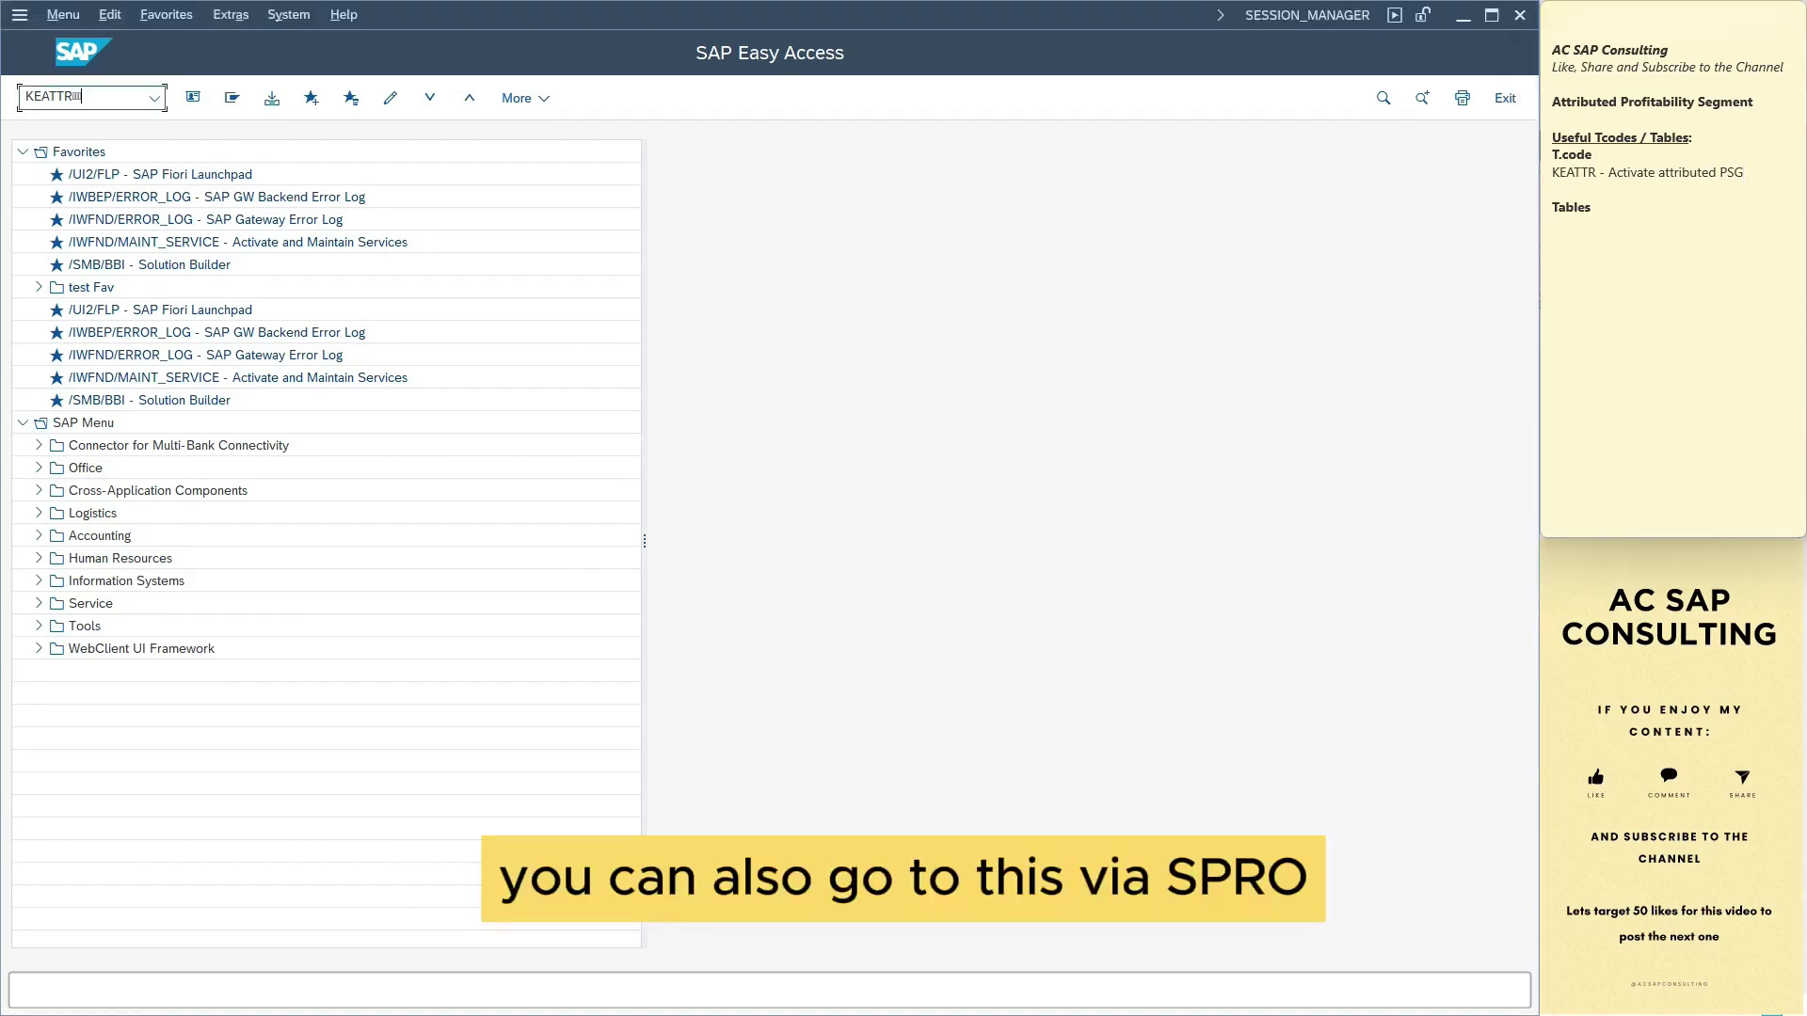
key(BackSpace)
key(BackSpace)
key(BackSpace)
key(BackSpace)
key(BackSpace)
key(BackSpace)
text(spro)
key(Return)
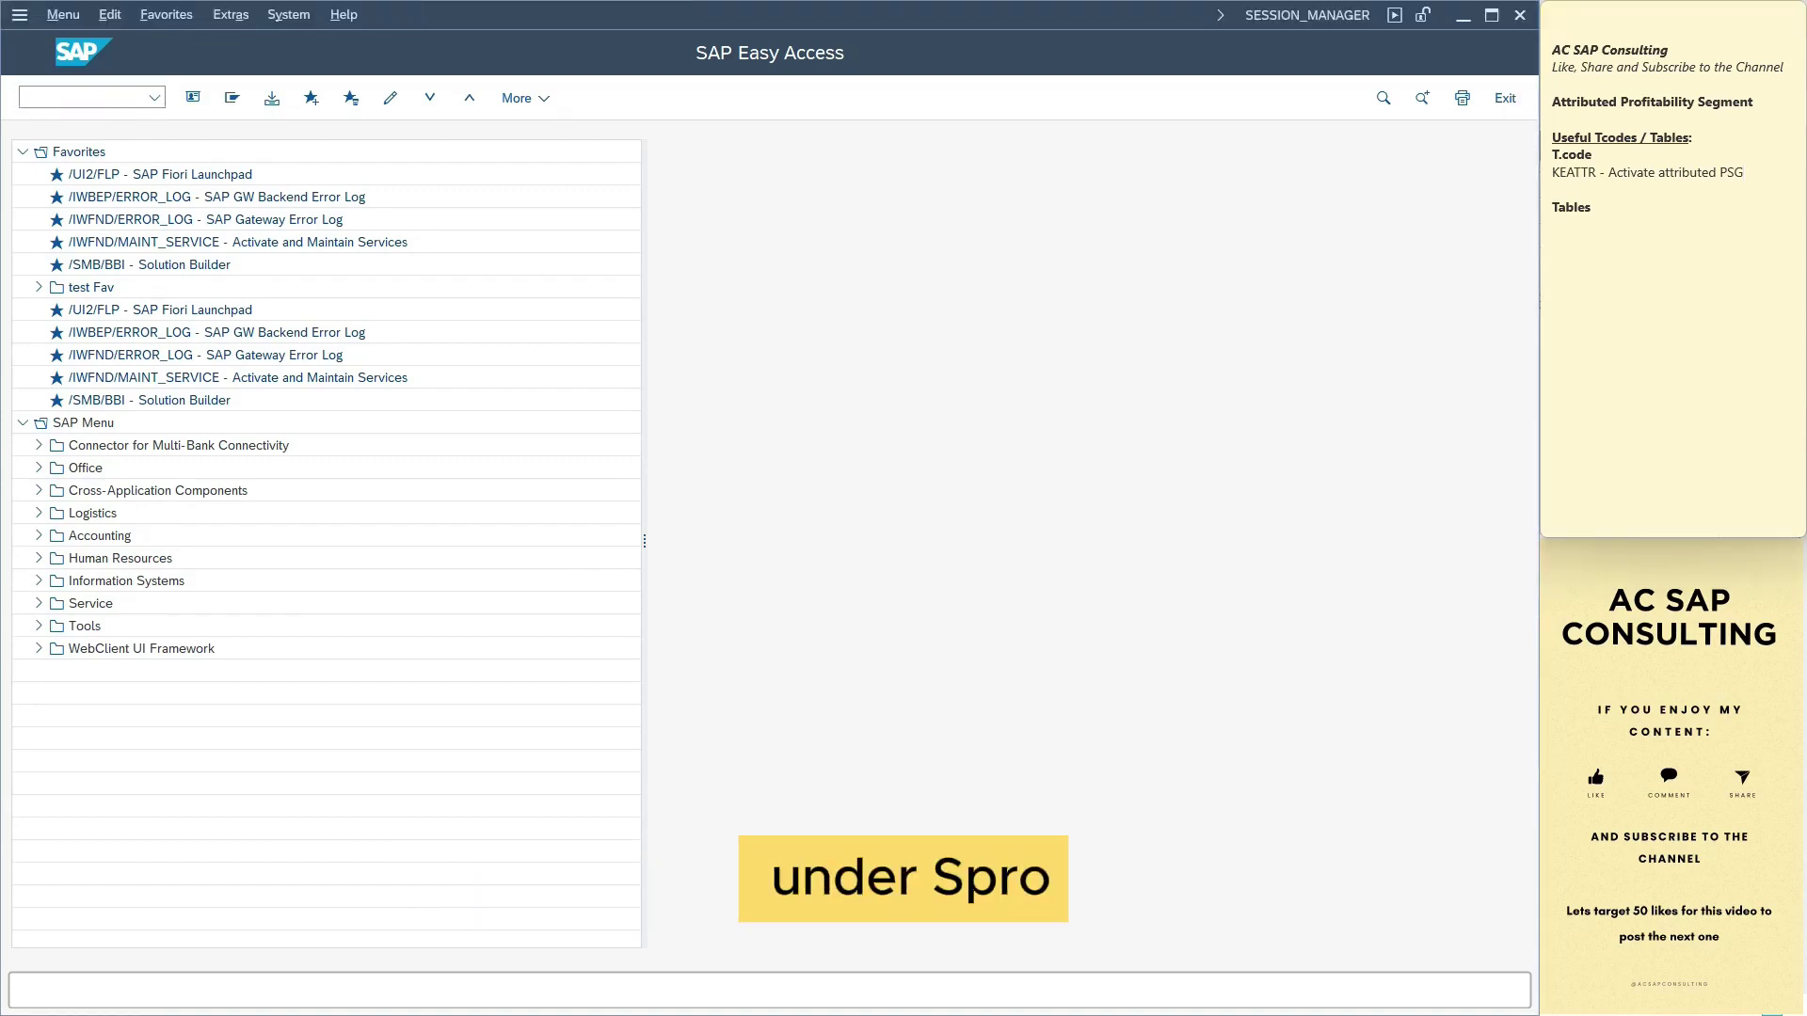
key(F5)
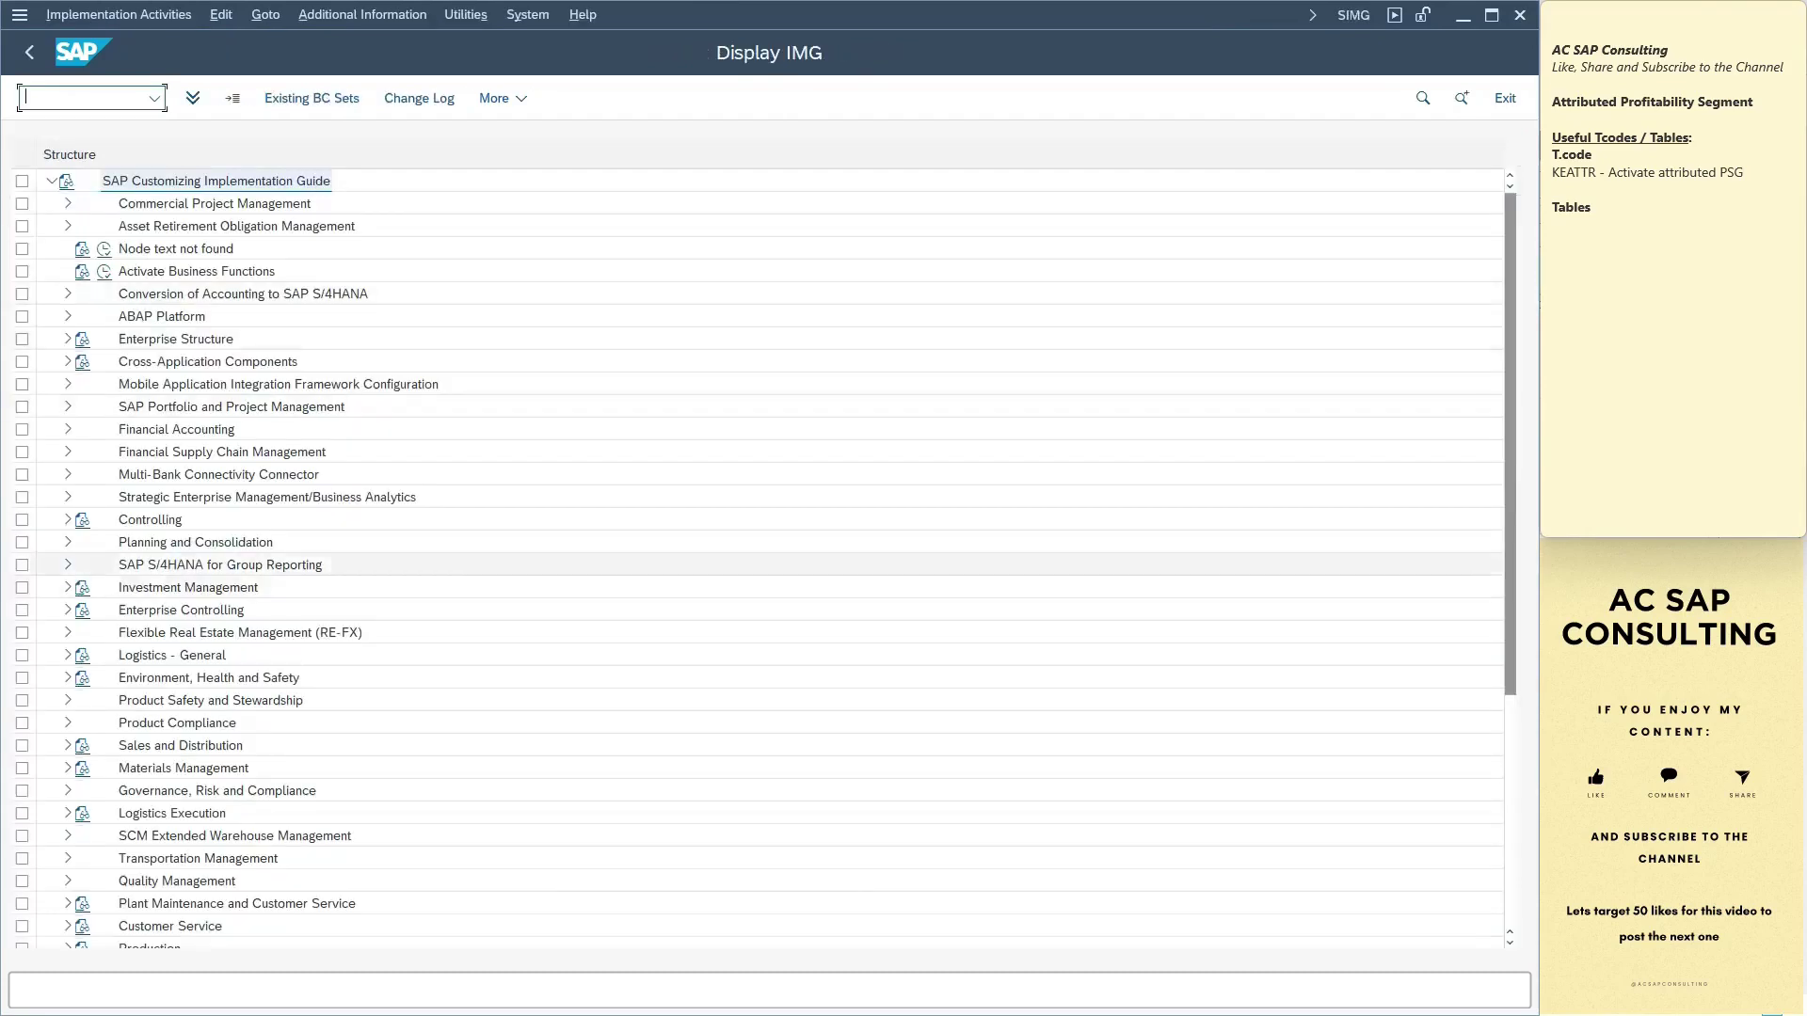
Open the activity Activate Derivation for Items without Profitability Segment under Controlling, Profitability Analysis, Master Data
click(67, 519)
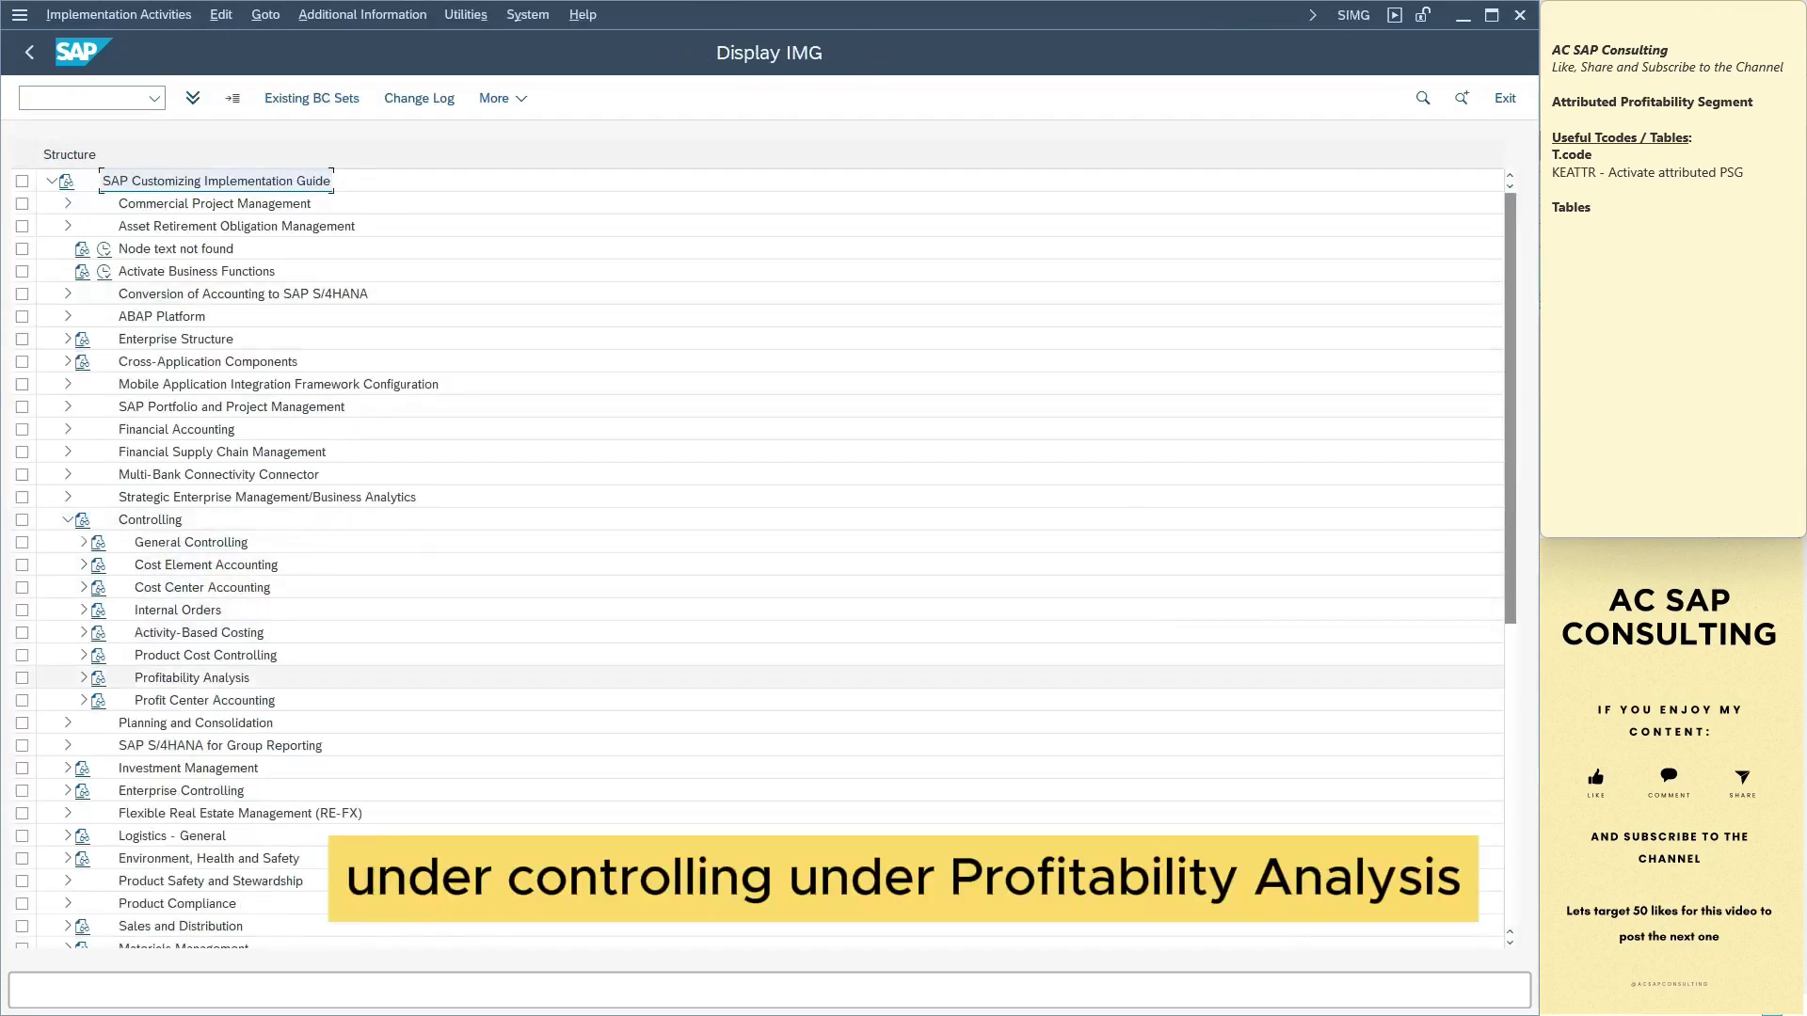
click(83, 678)
click(99, 722)
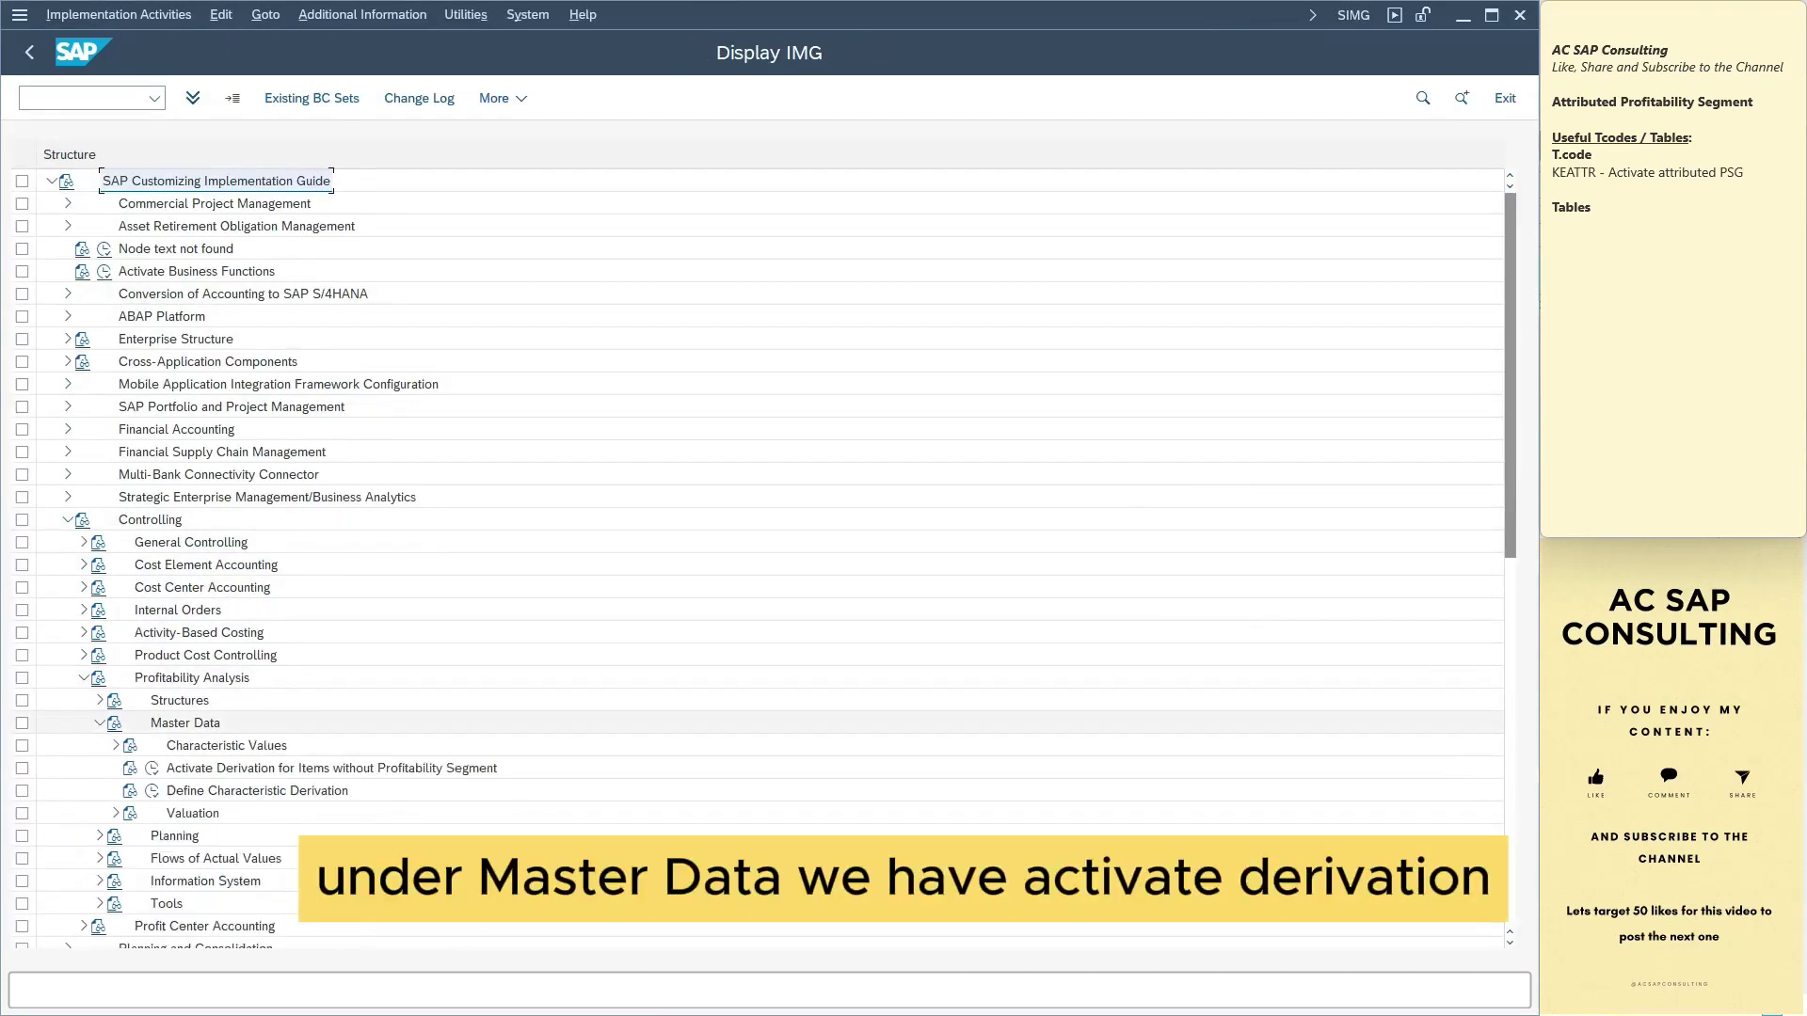
click(331, 768)
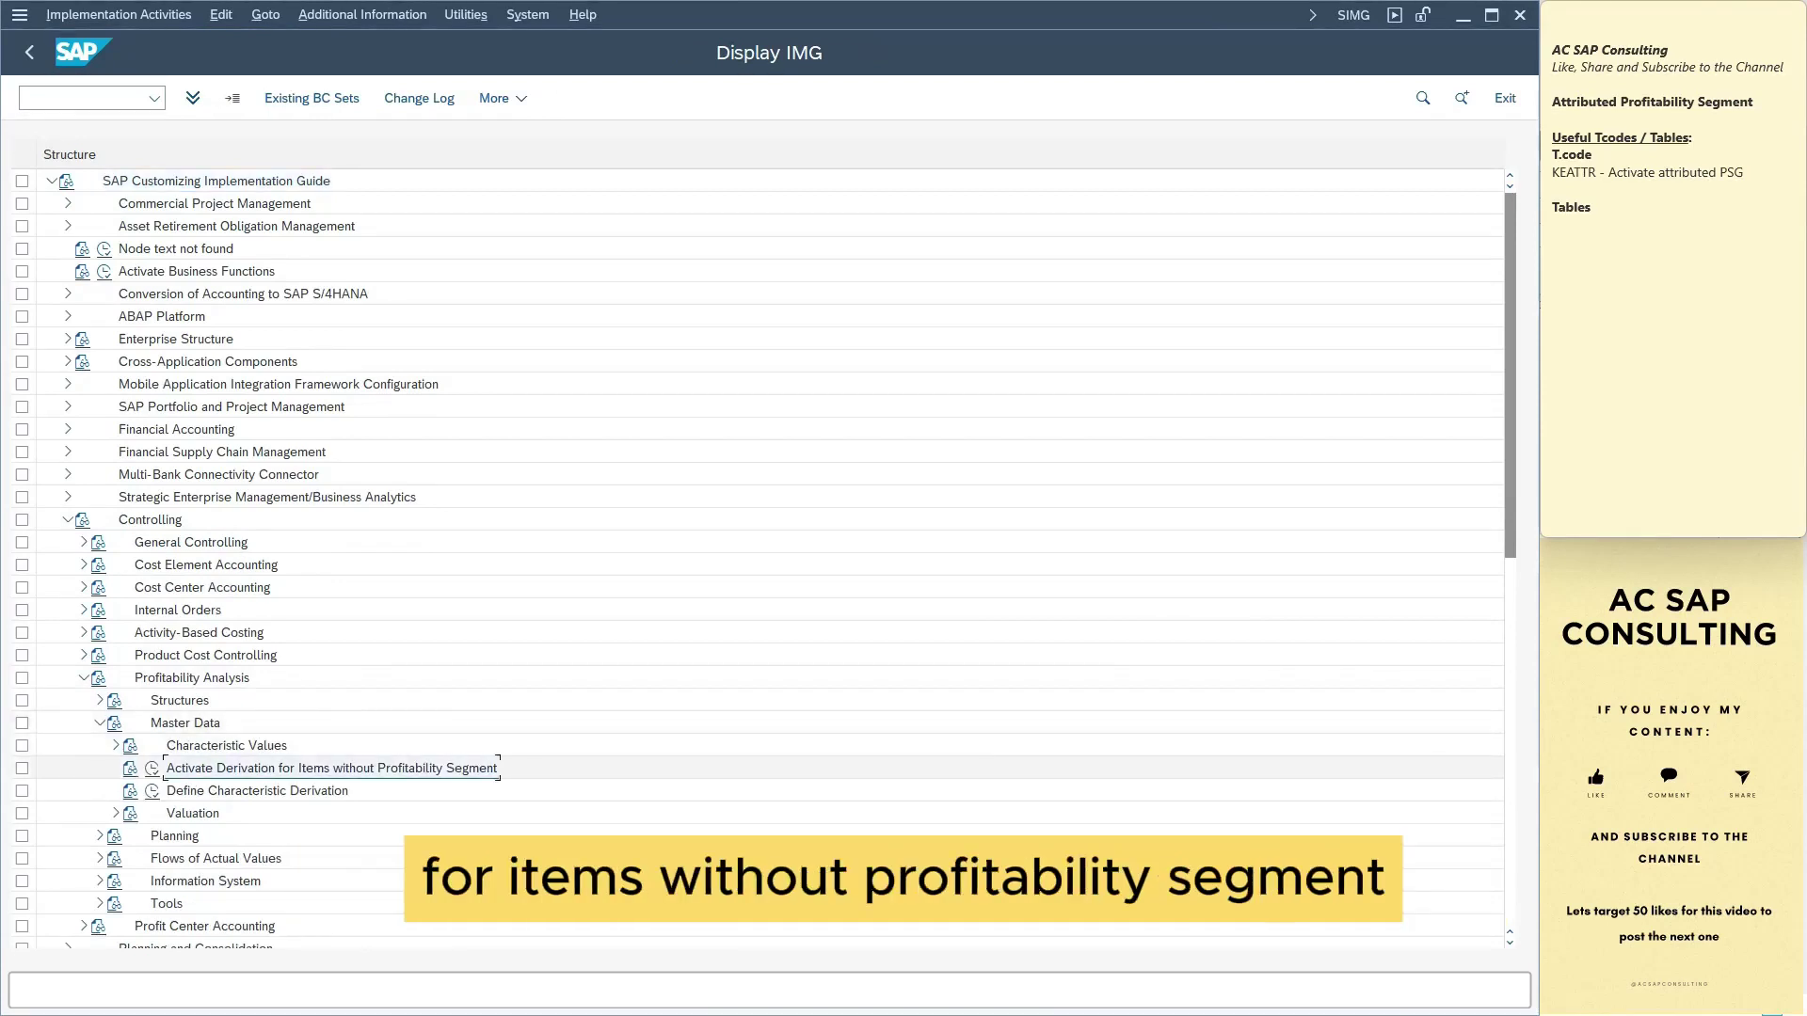
click(152, 768)
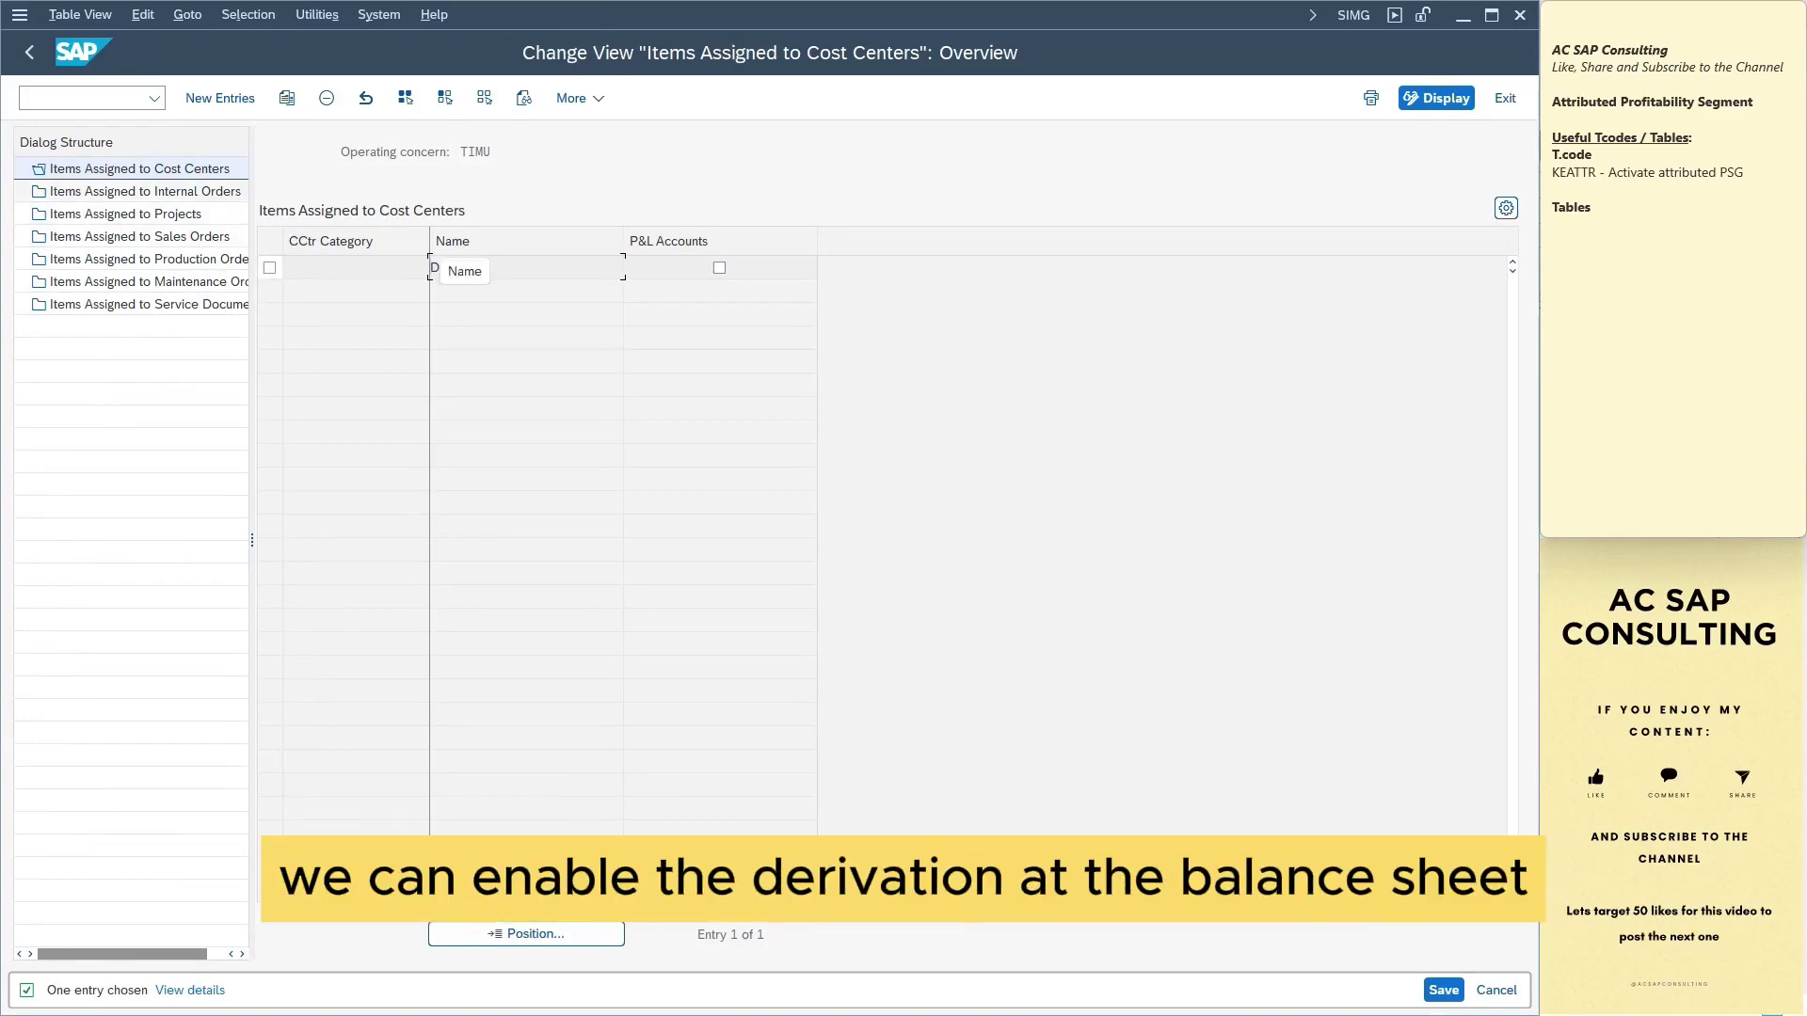
Activate derivation for P&L accounts on the Default entry of Items Assigned to Cost Centers
double_click(144, 191)
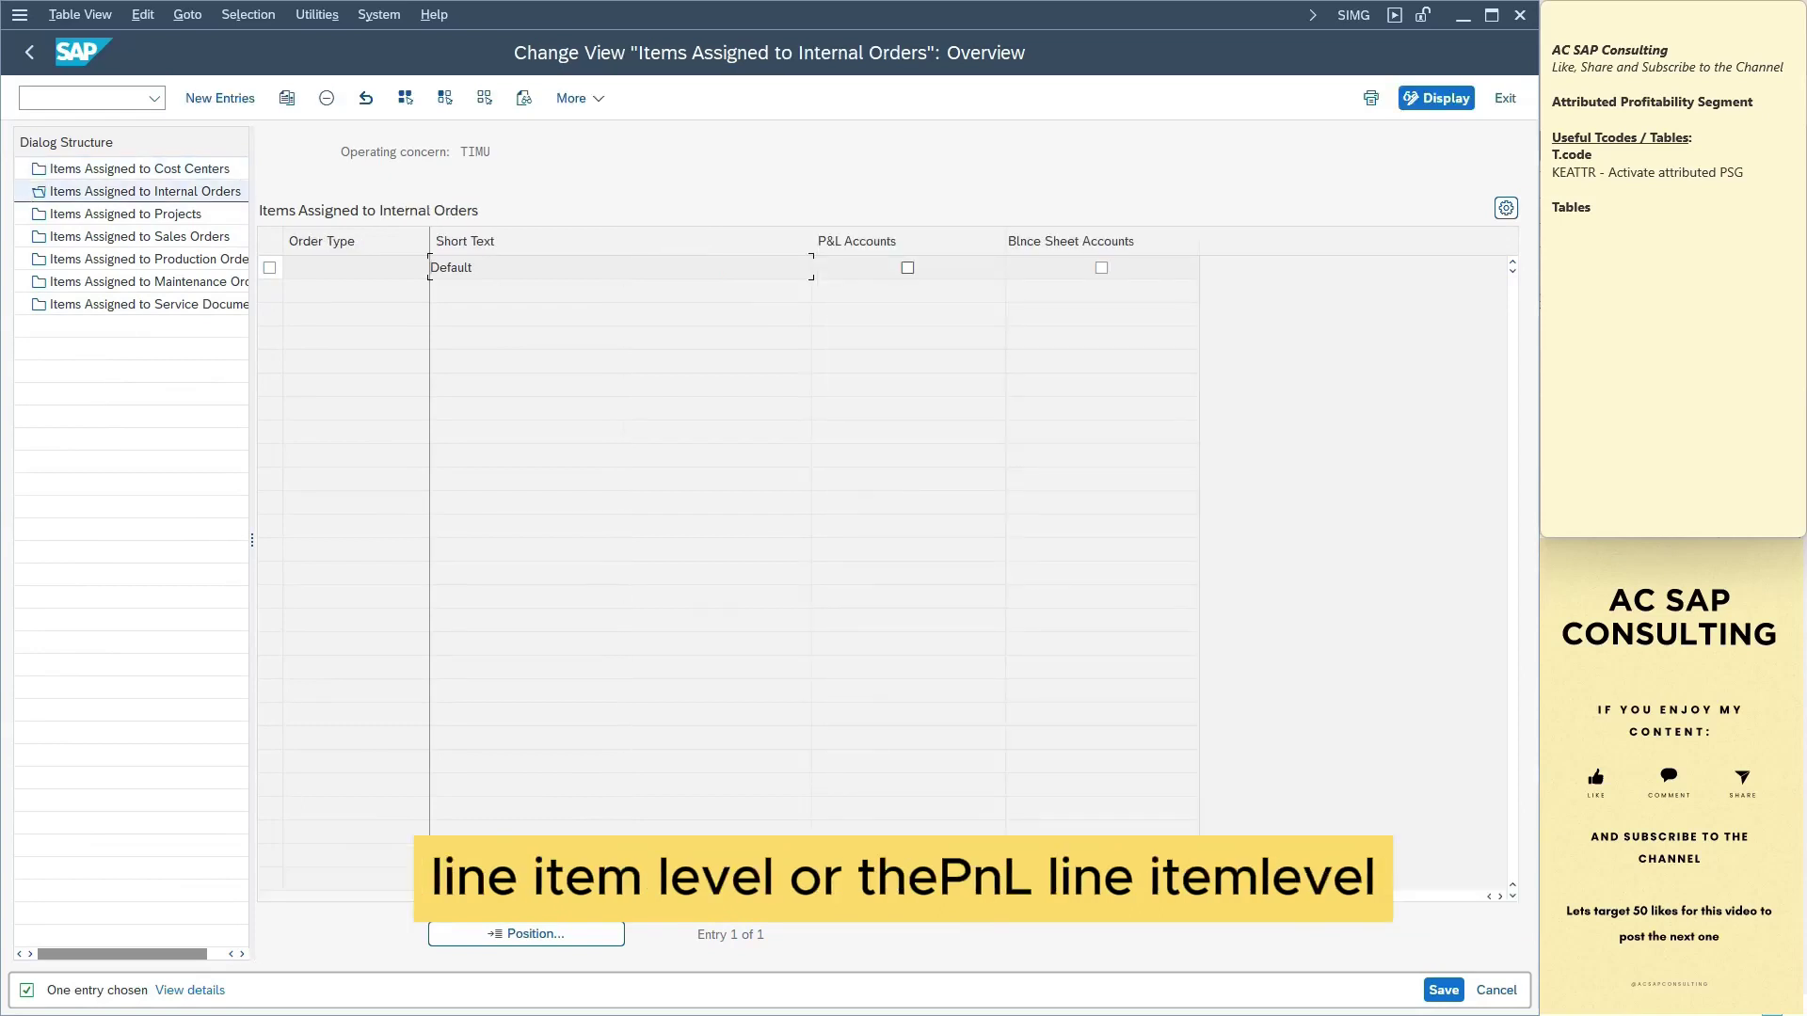
click(139, 169)
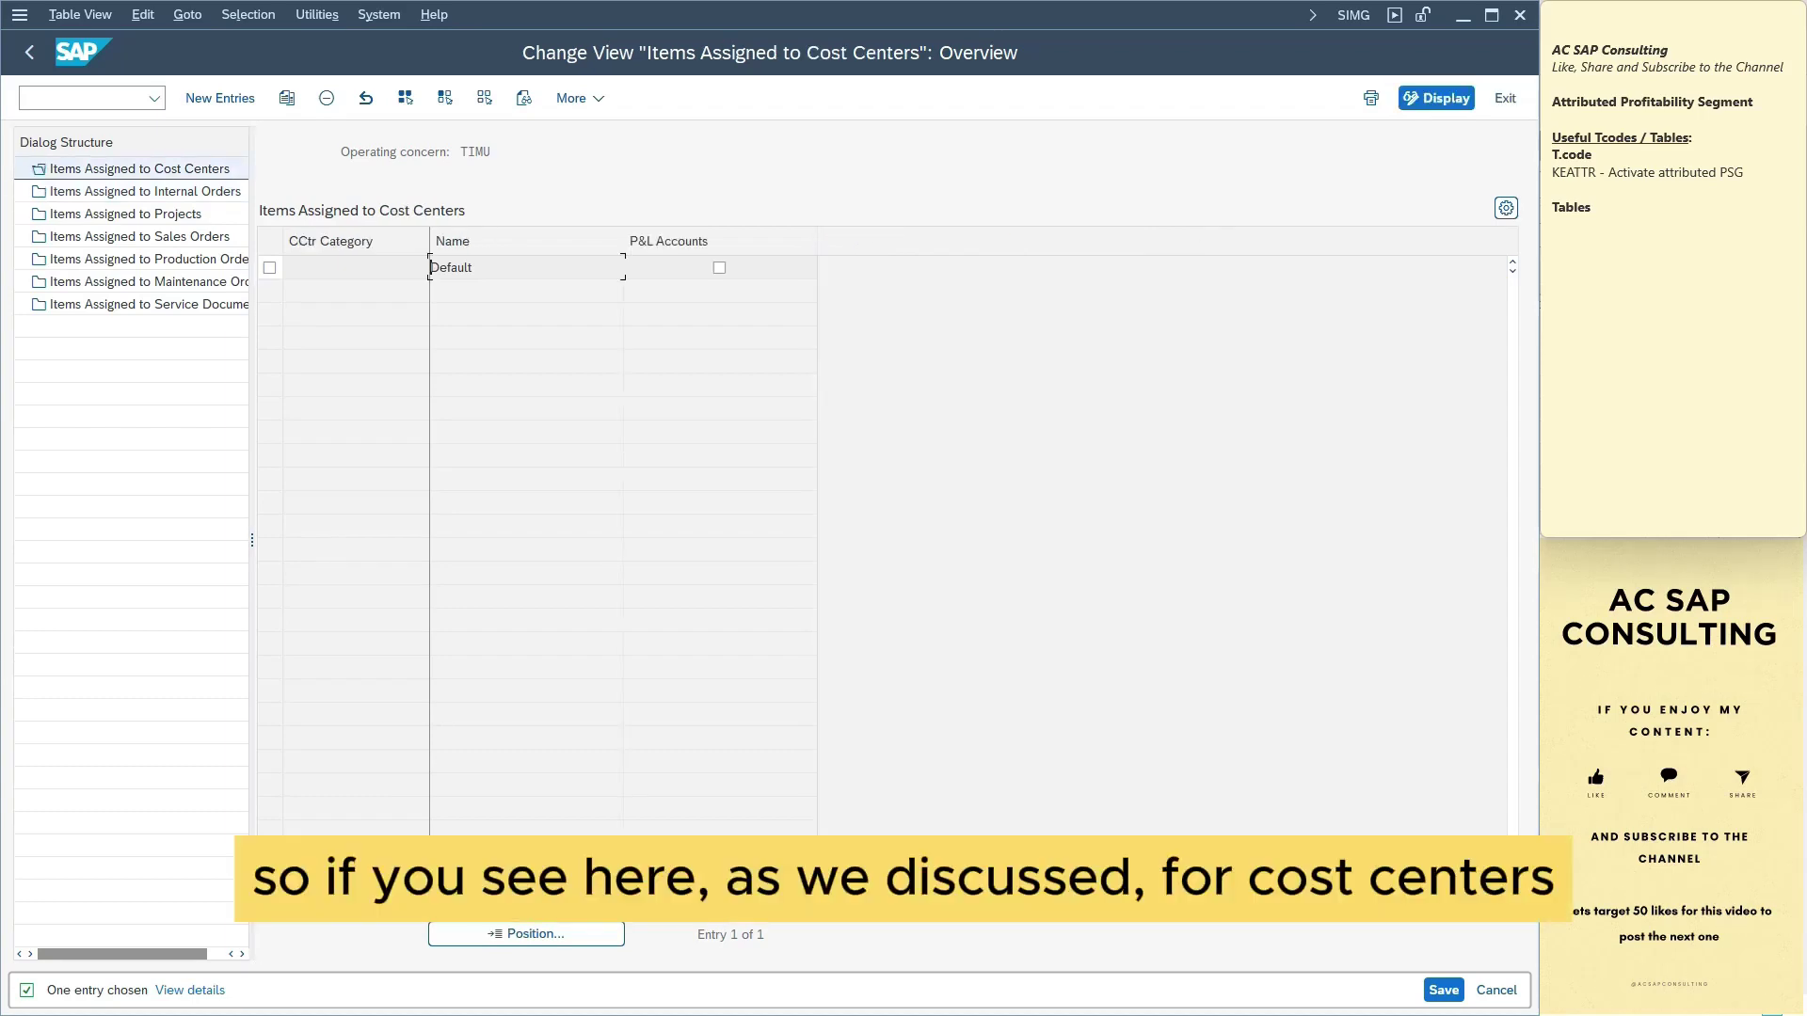
click(719, 267)
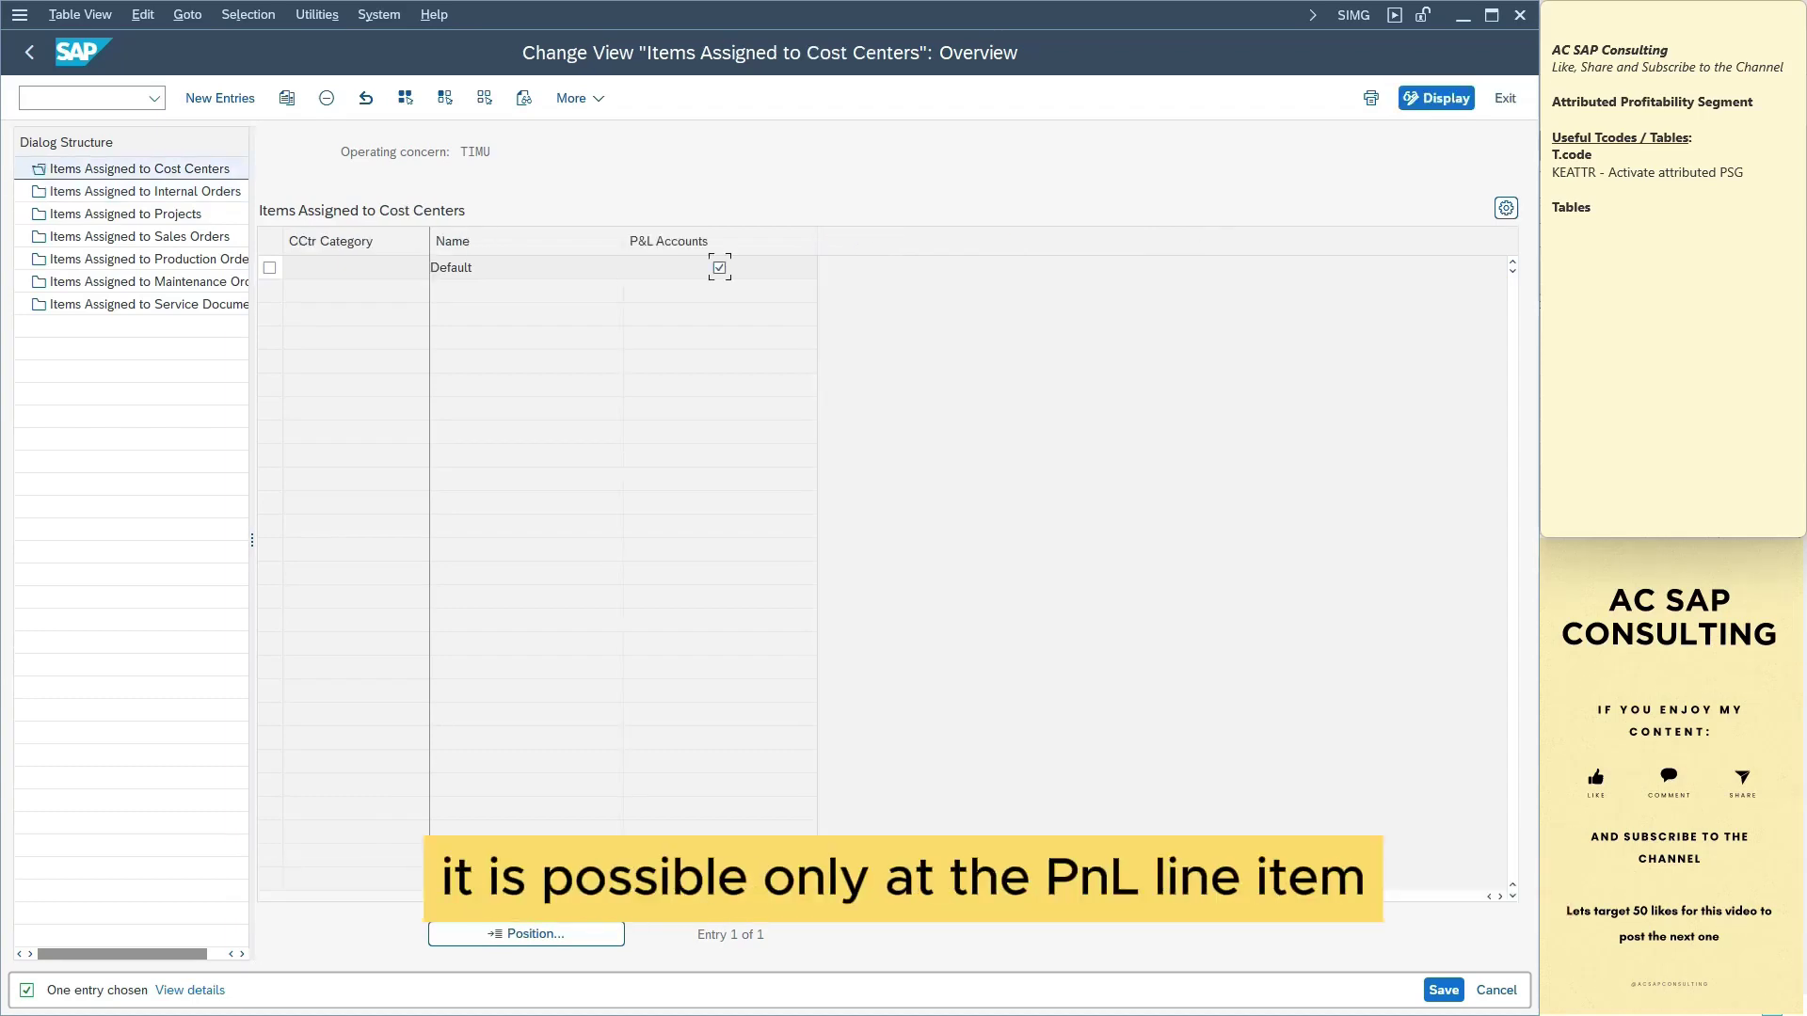
Activate derivation for both P&L and balance sheet accounts on the Default entry of Items Assigned to Internal Orders
click(139, 191)
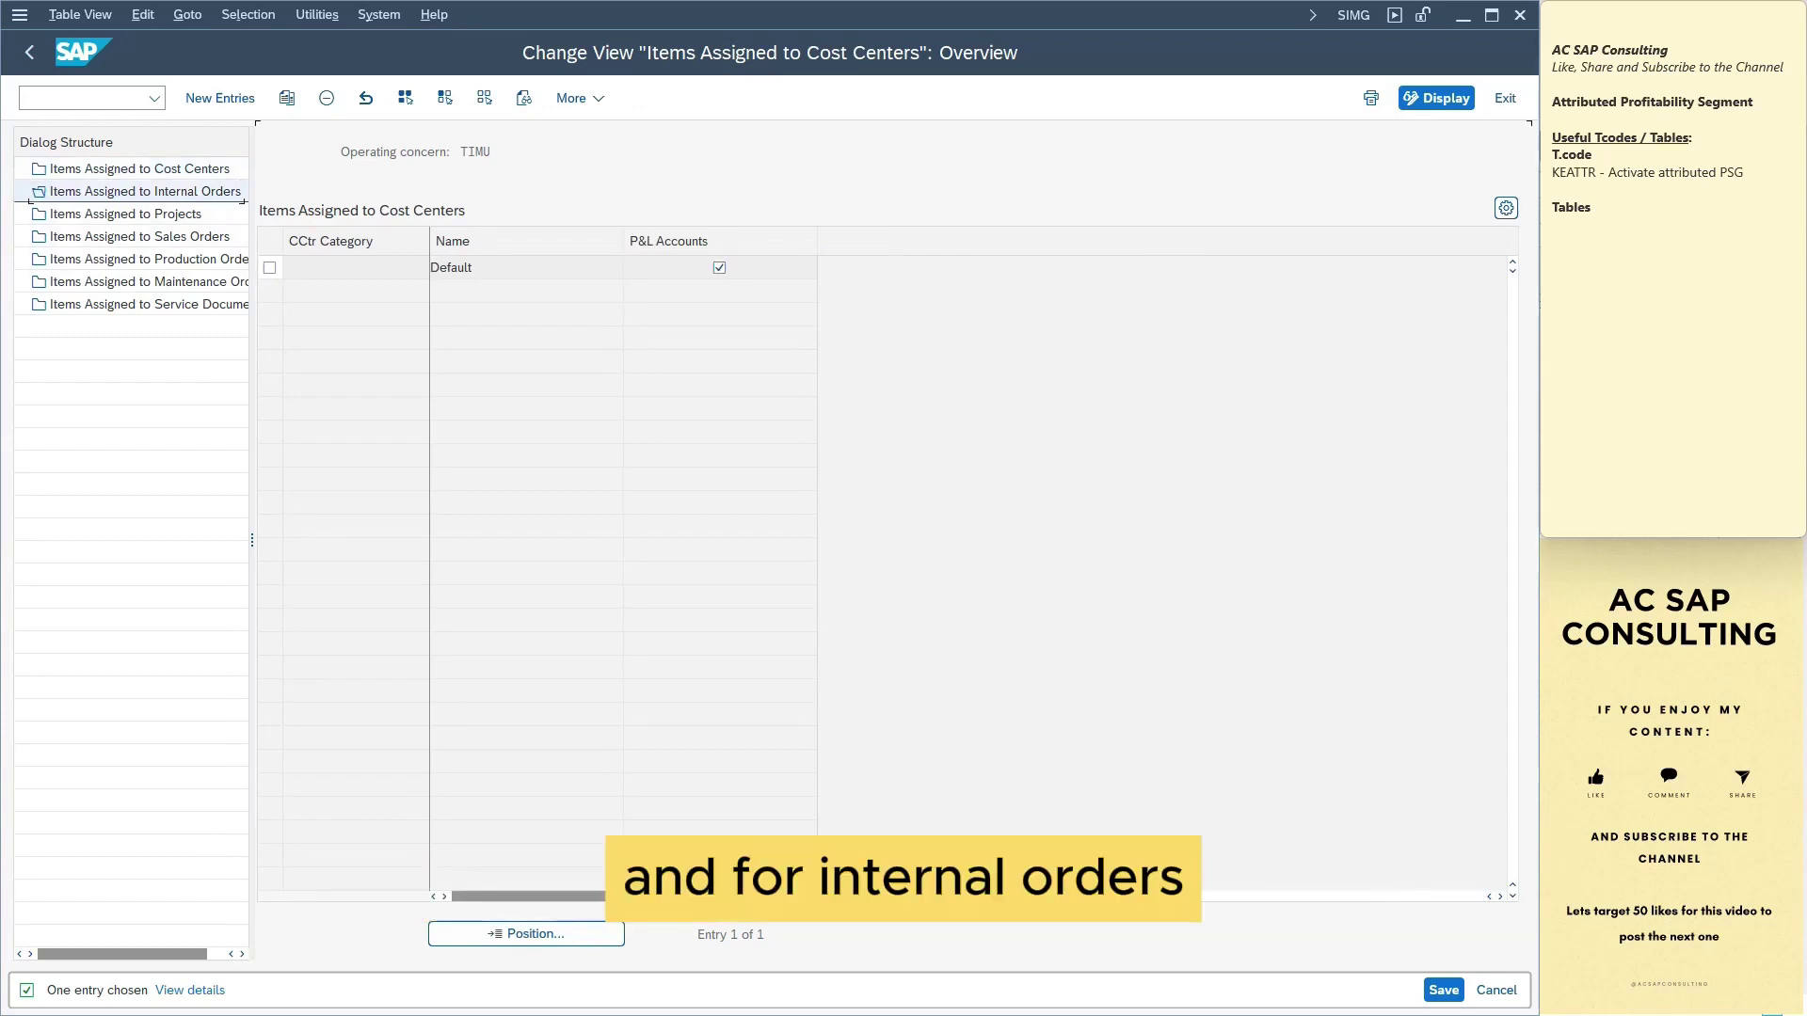
click(907, 267)
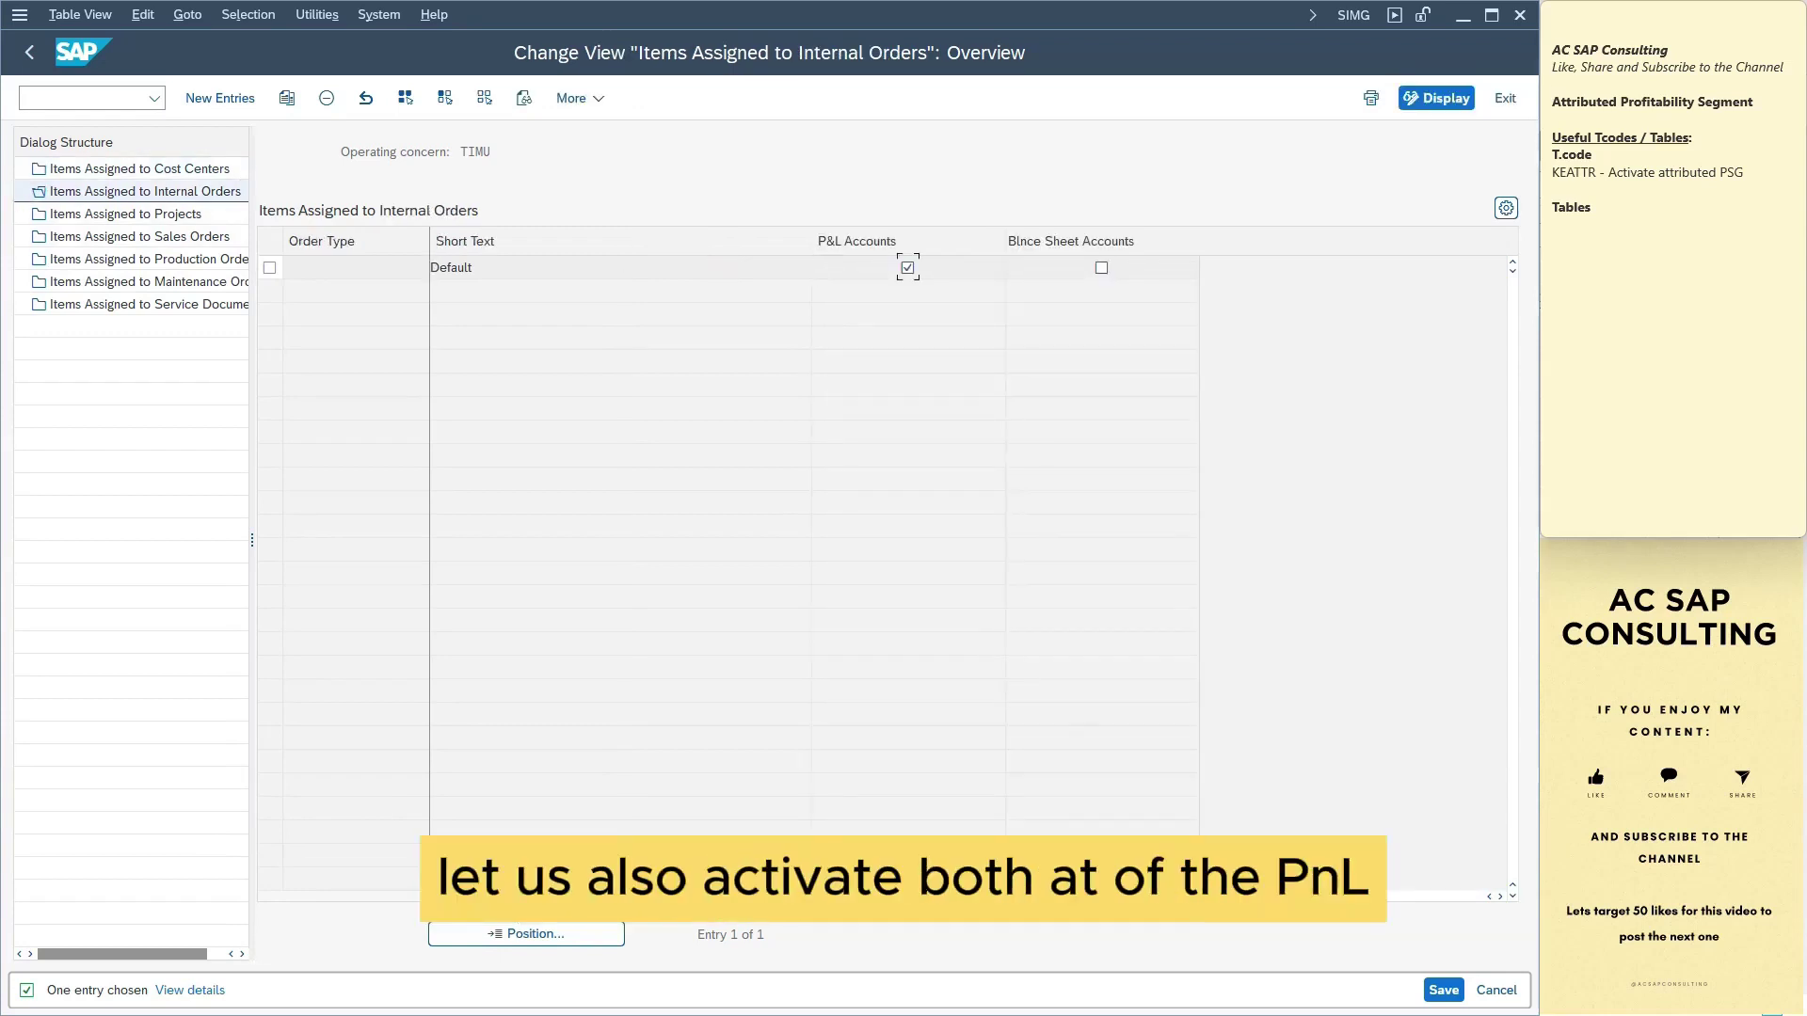
click(1101, 267)
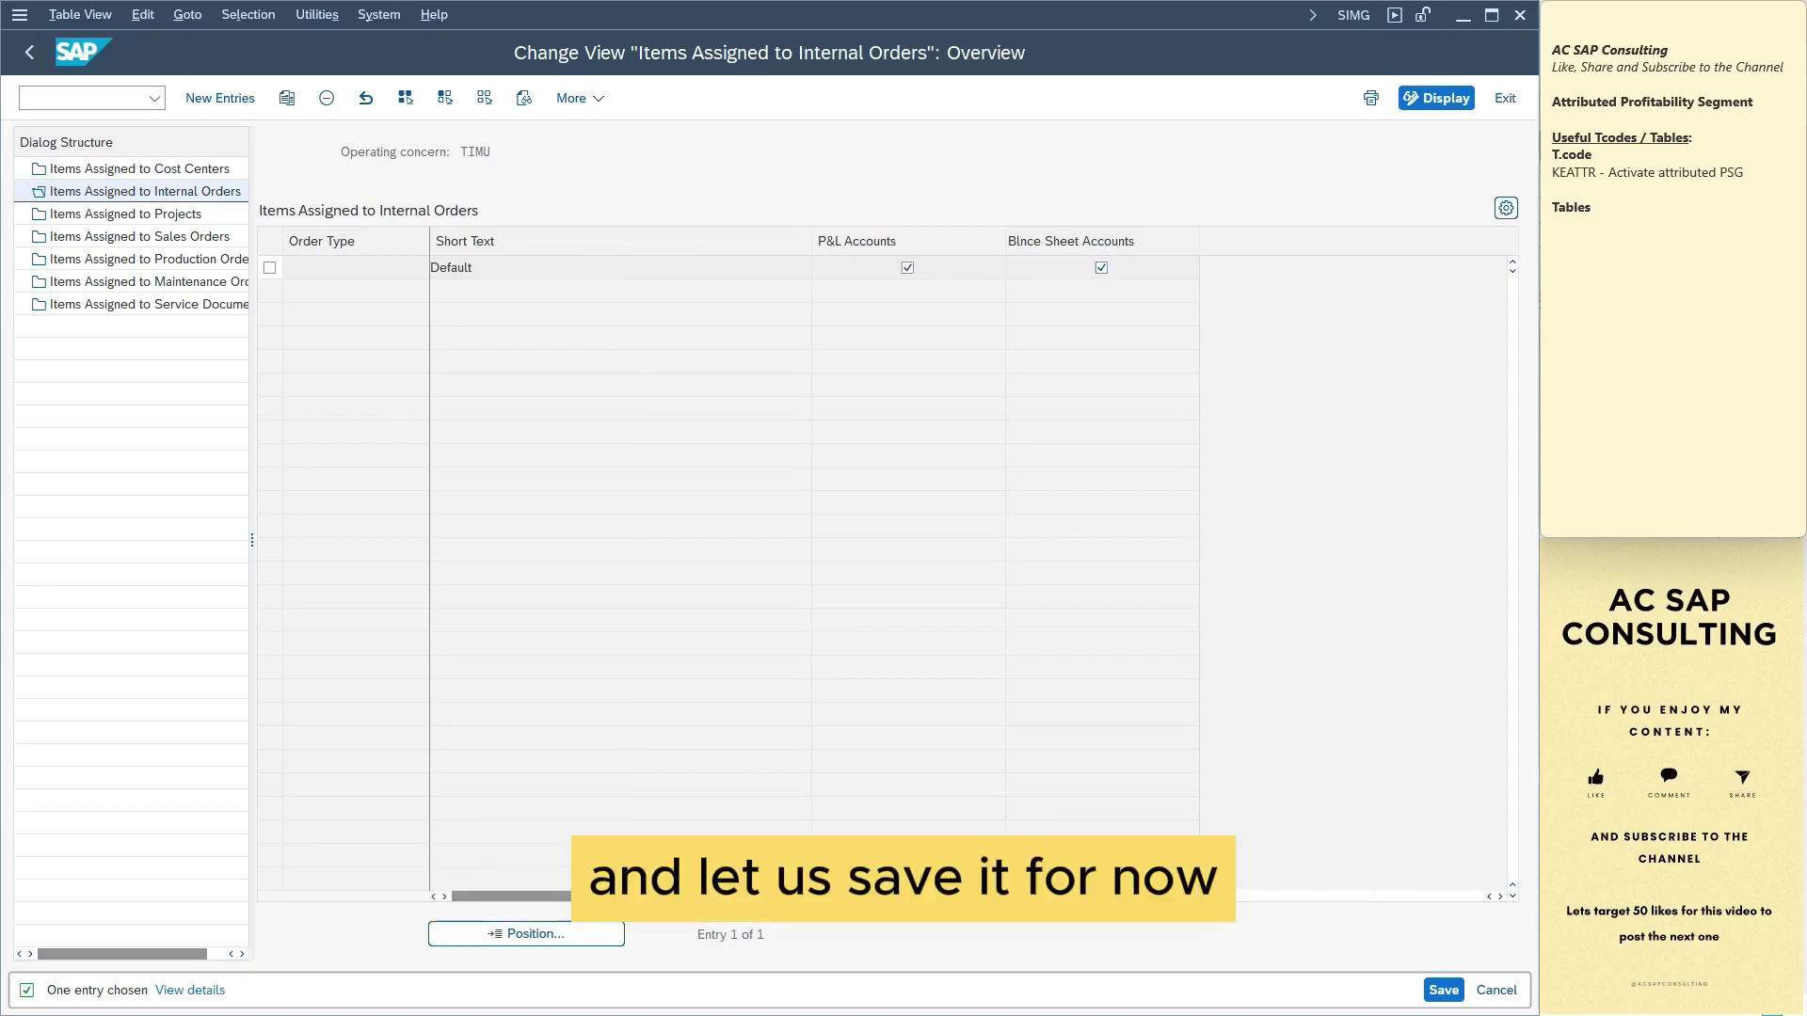
Save the derivation settings in the proposed customizing request and return to the IMG structure
key(ctrl+s)
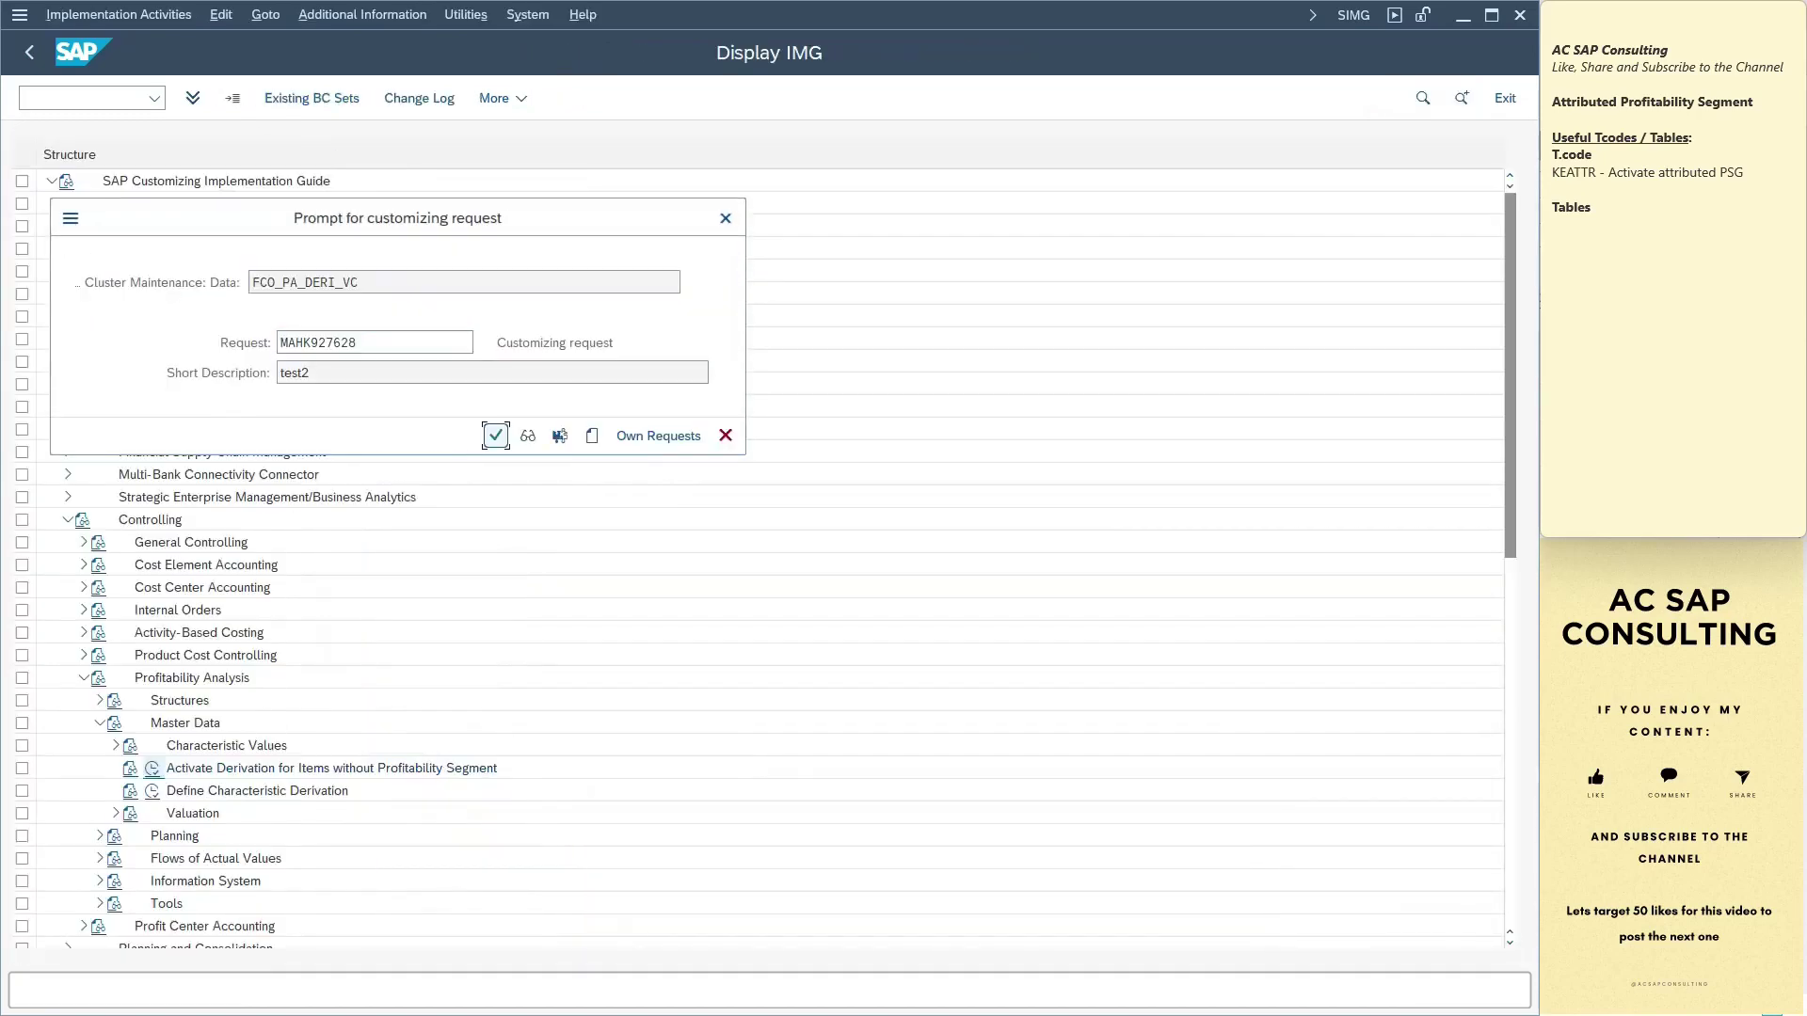
click(496, 434)
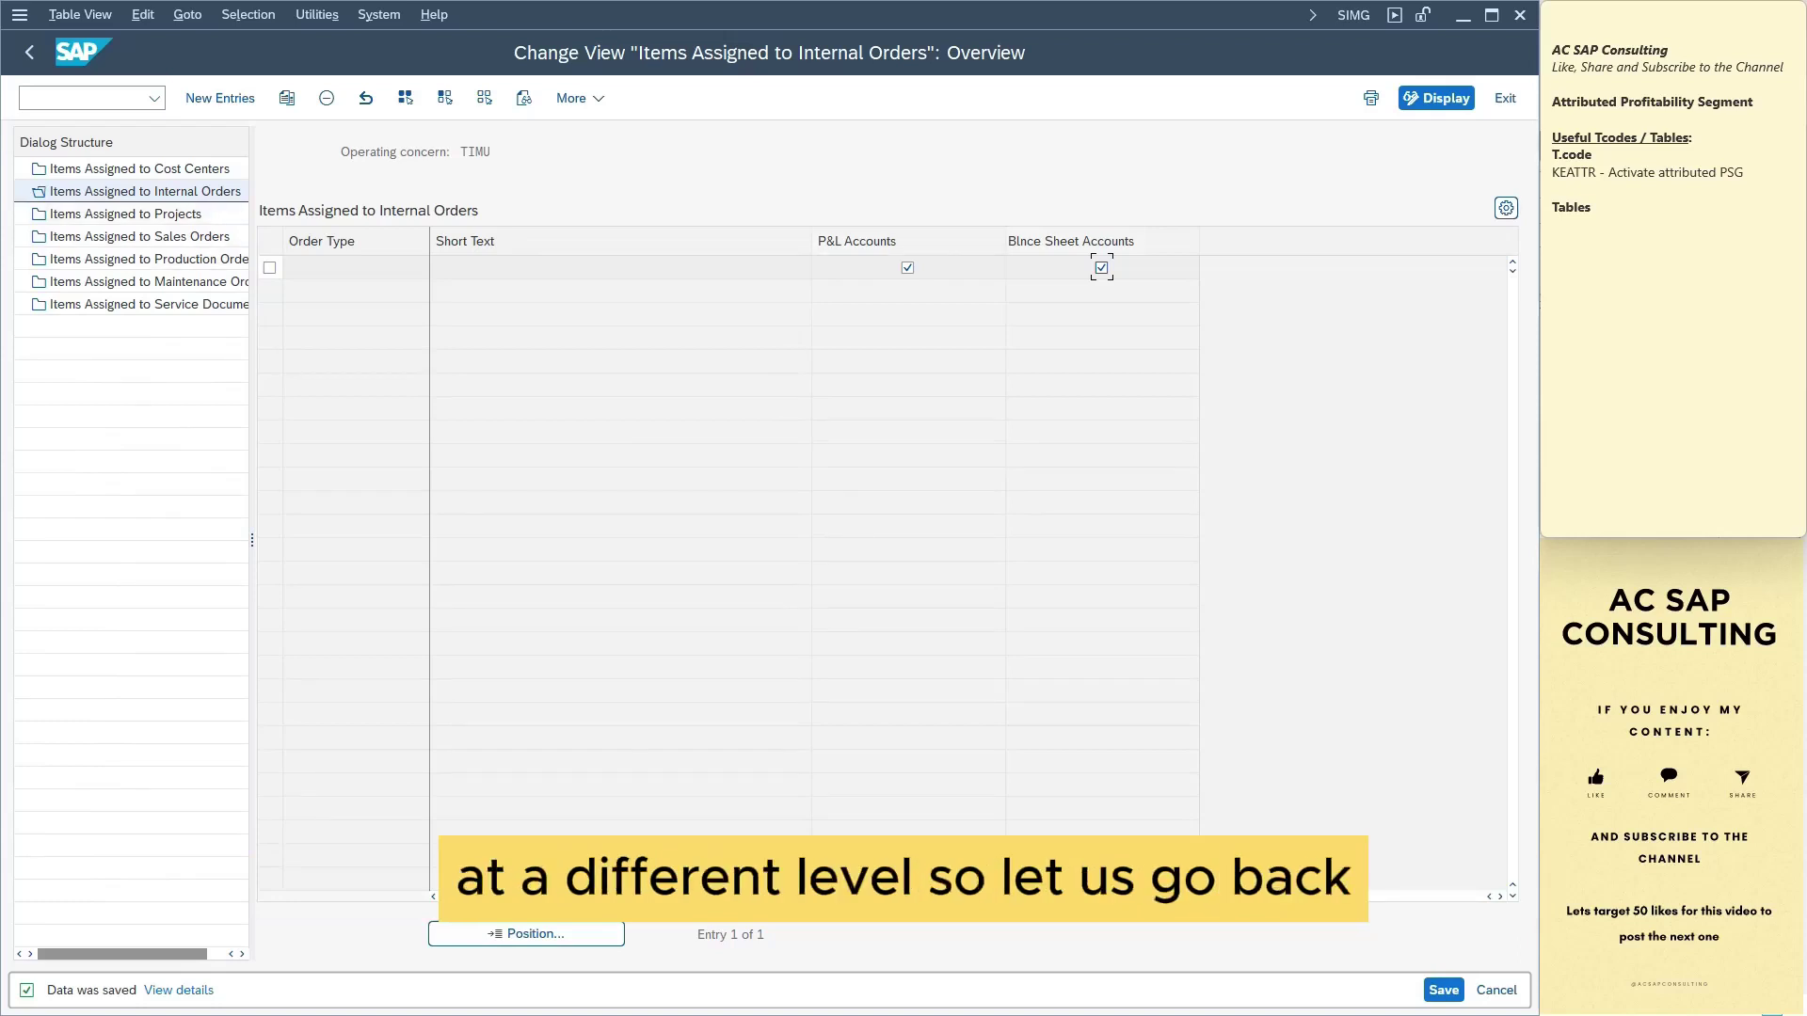
double_click(139, 169)
key(F3)
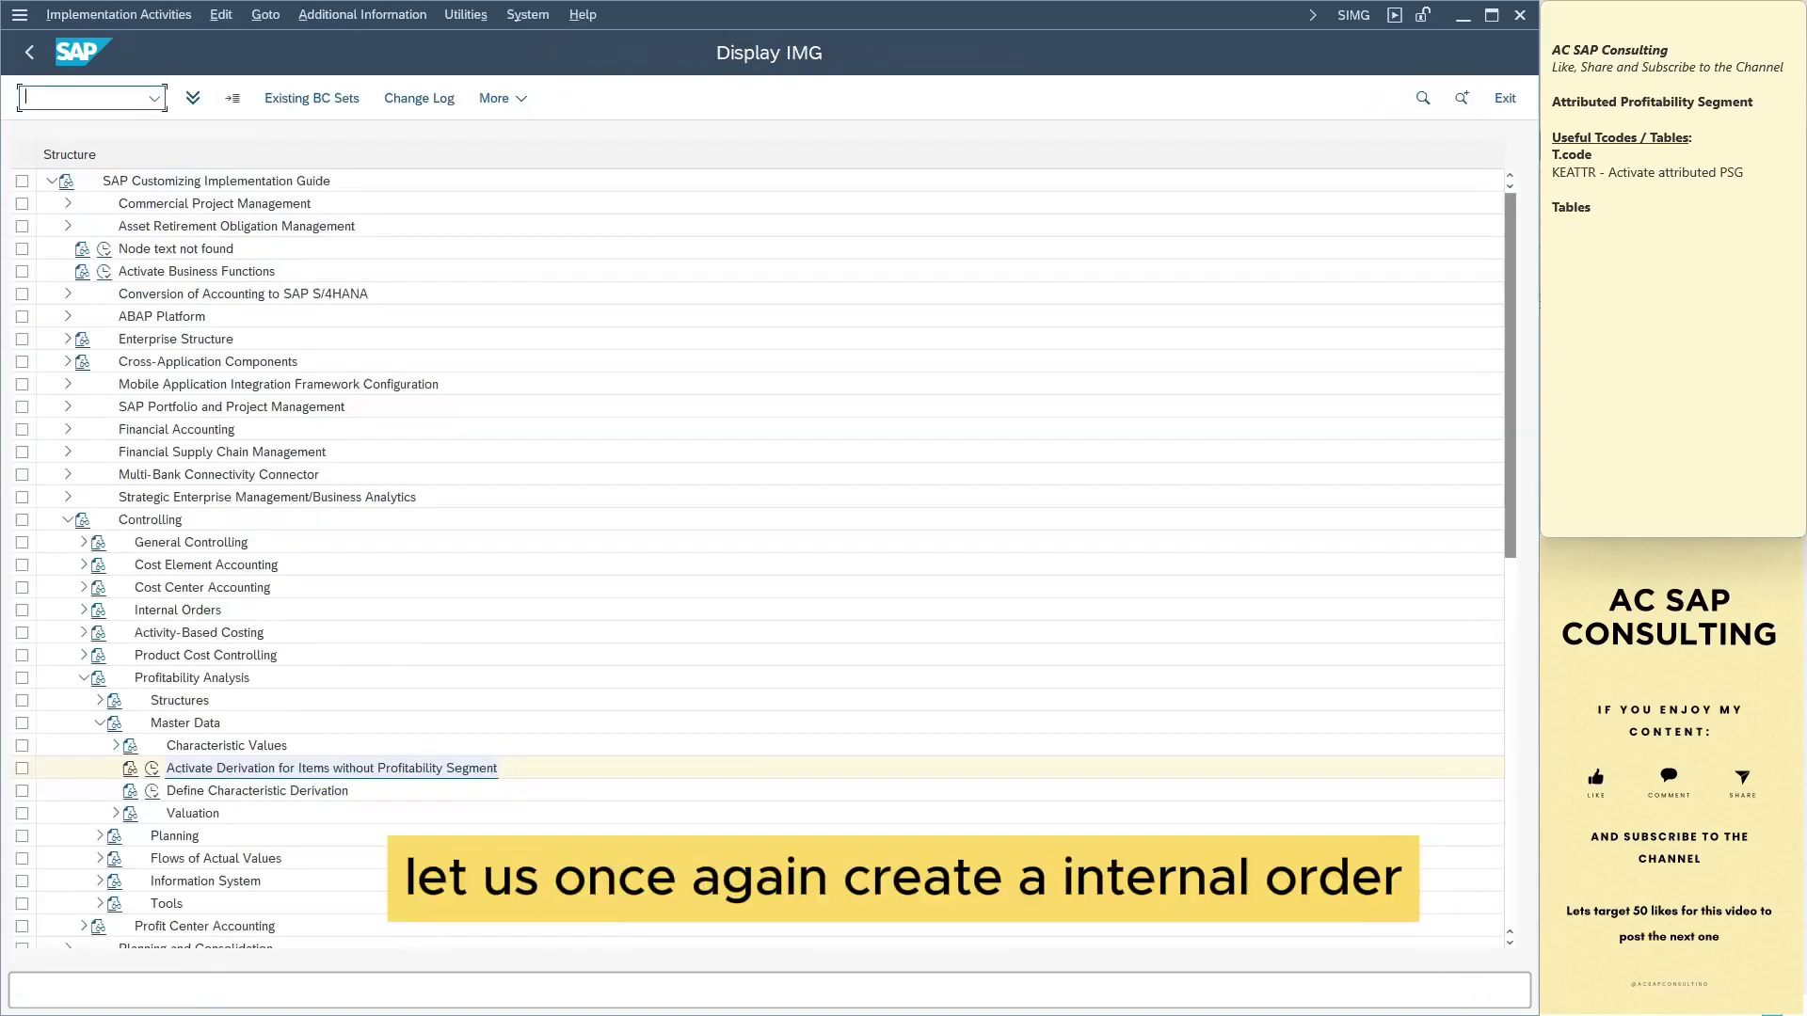
Start transaction KO01 for a new internal order in controlling area TIMU with order type TIIO
text(/nko01)
key(Return)
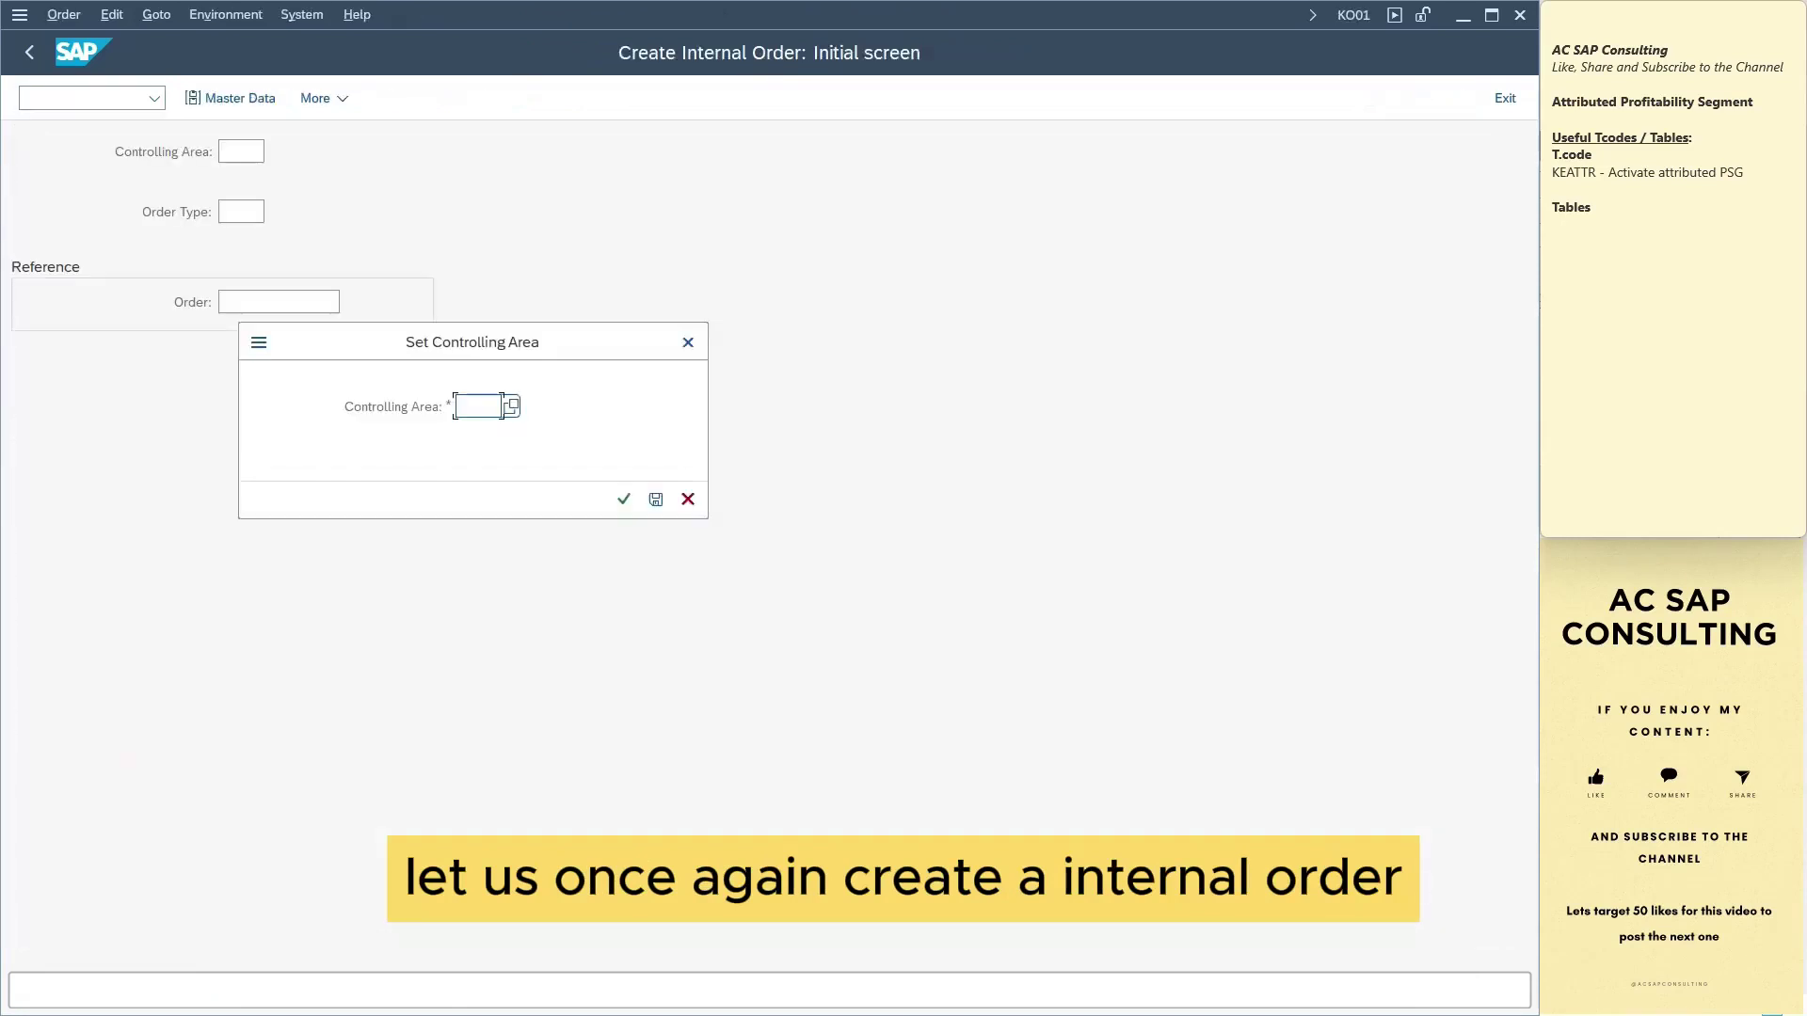
key(Return)
text(tiio)
key(Return)
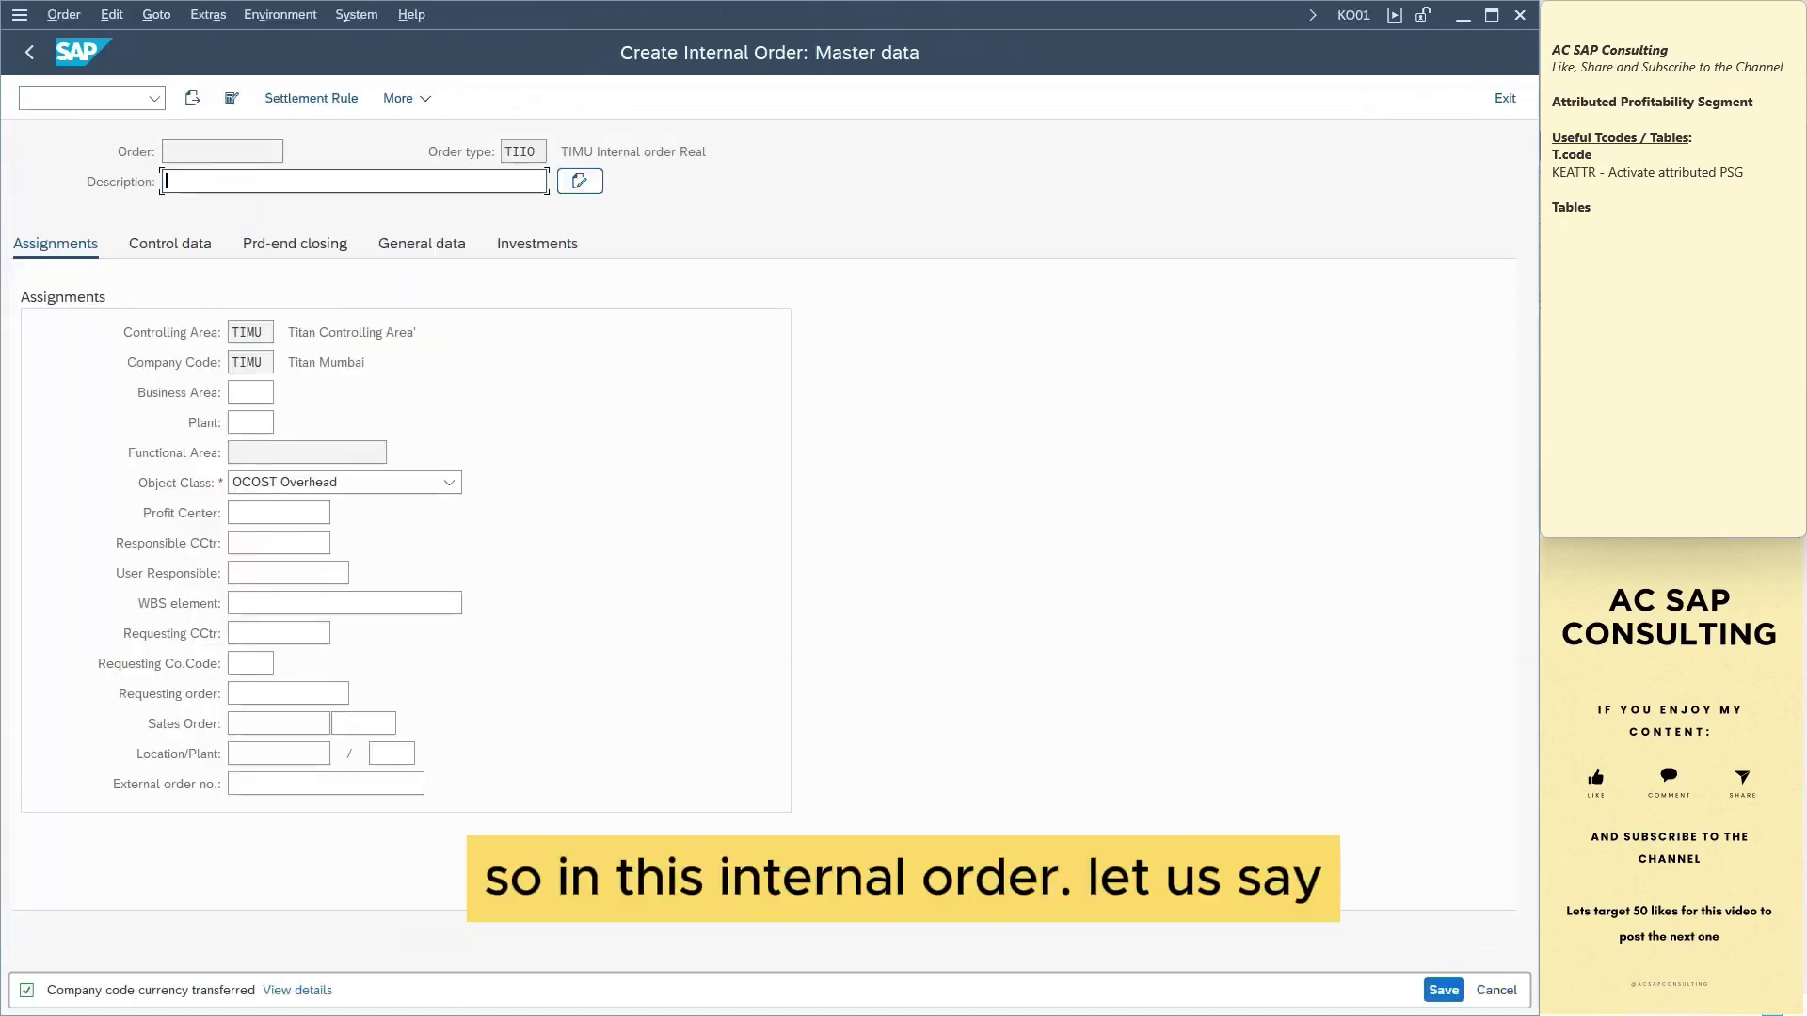
Describe the order as "Test Attributed PSG" and set its profit center and responsible cost center to COMMON
text(Test Att)
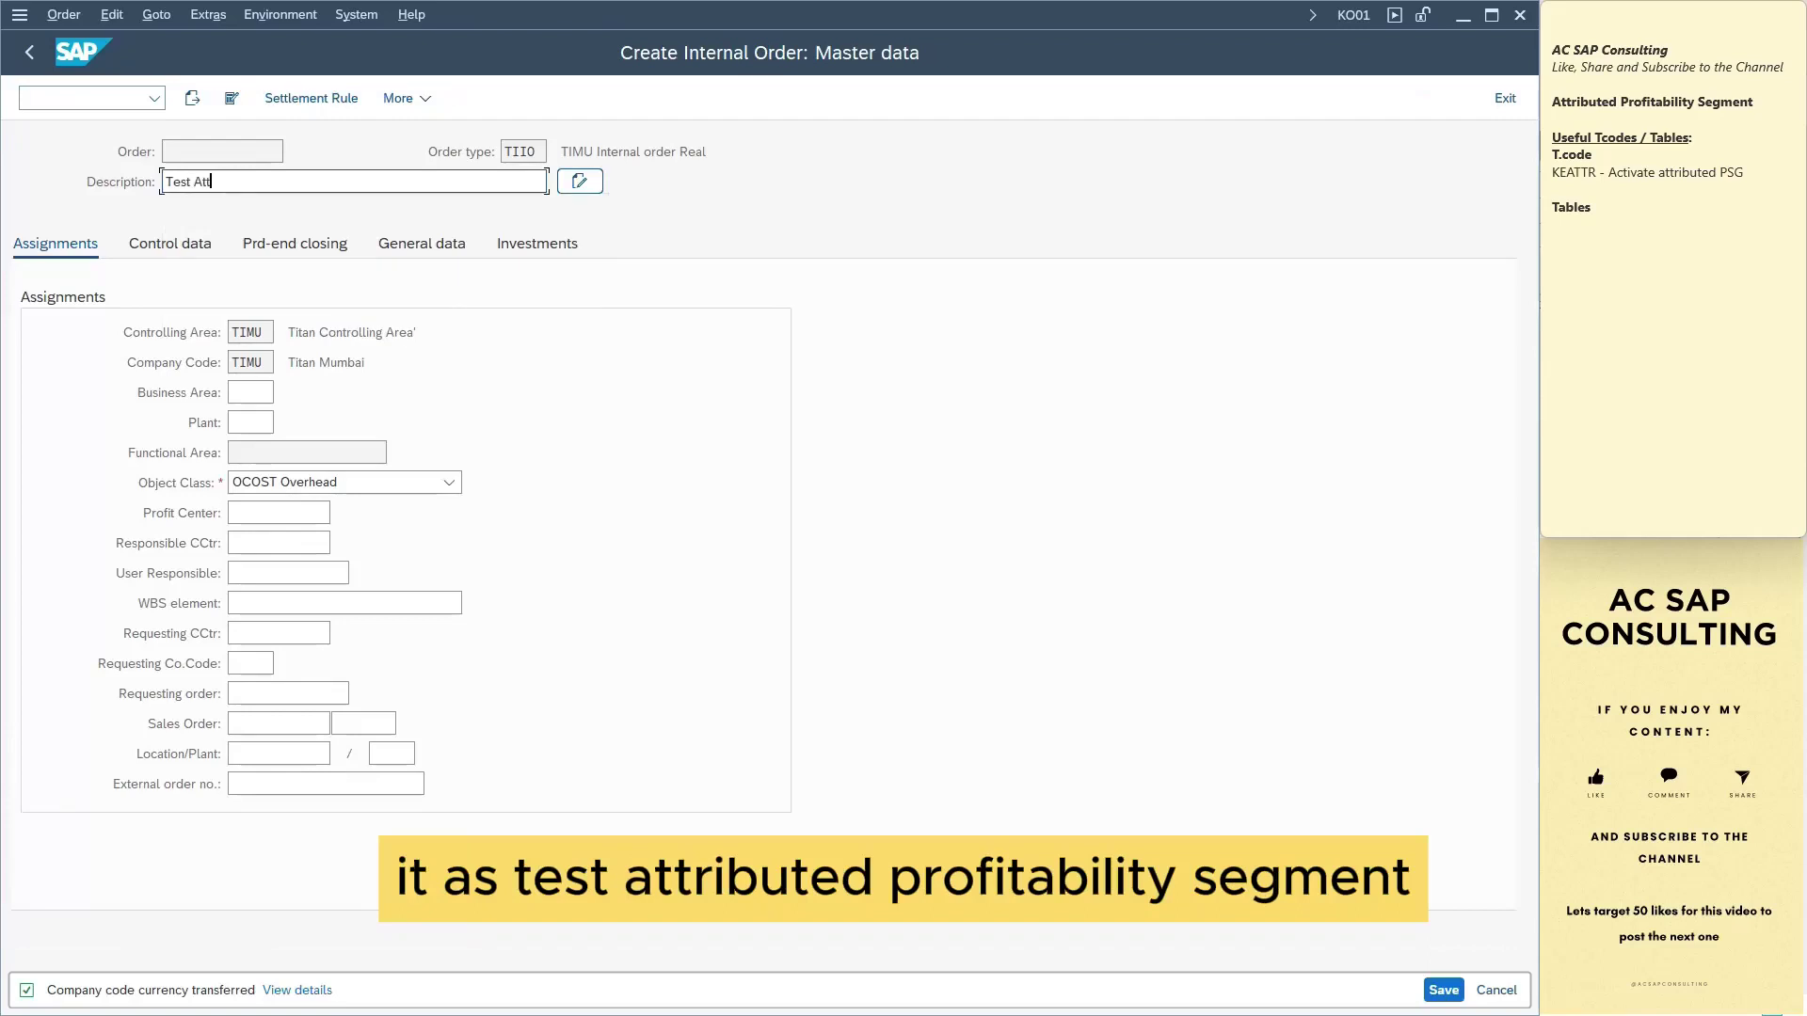
text(ributed PSG)
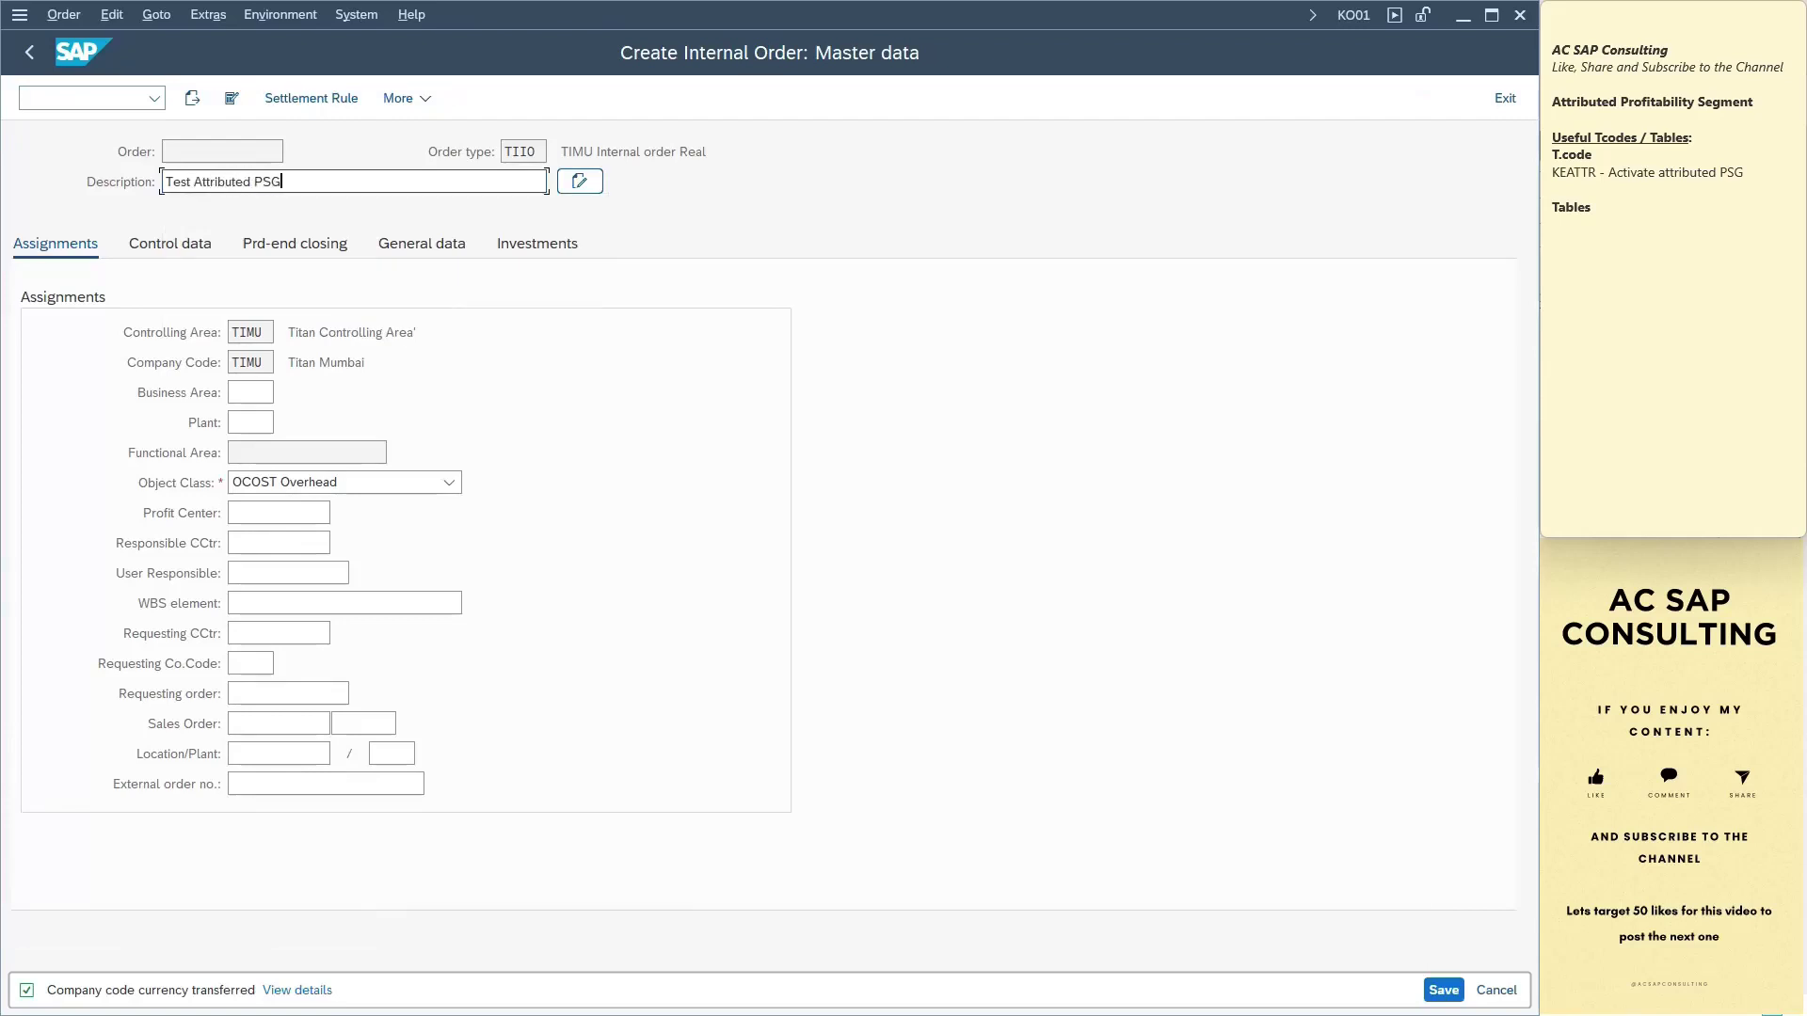
click(278, 512)
click(274, 543)
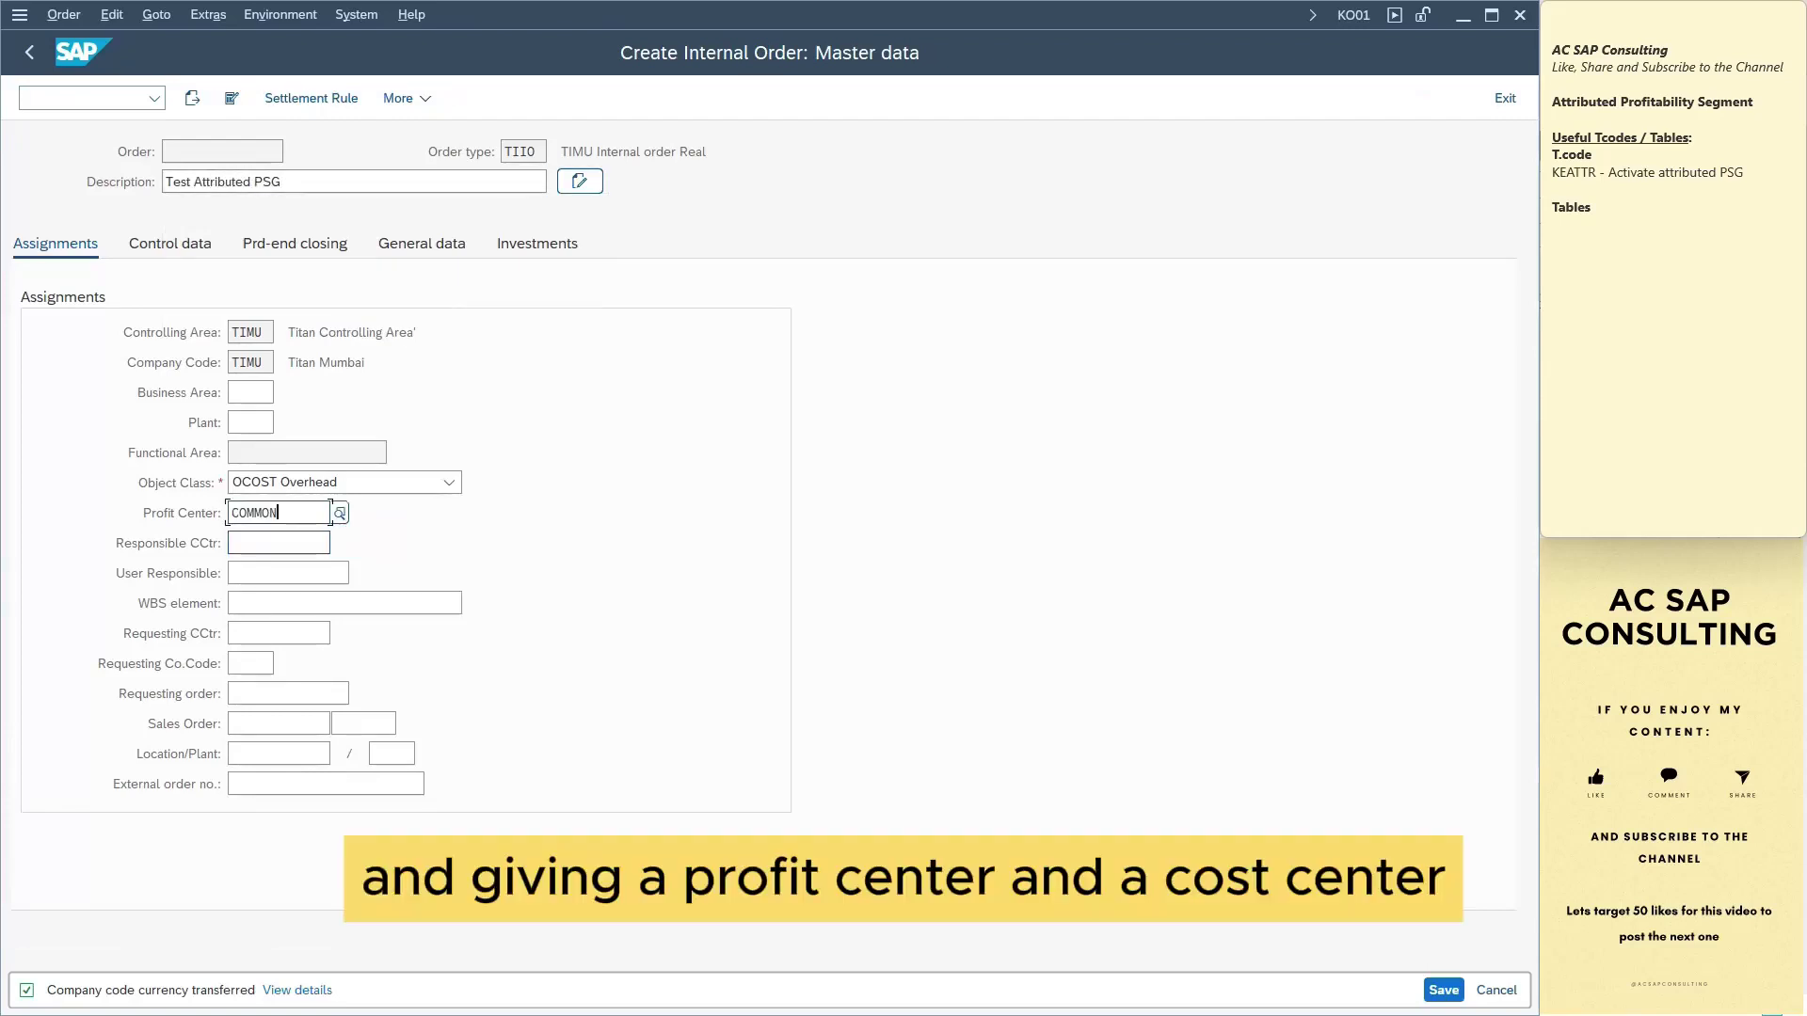
click(278, 543)
key(Down)
key(Return)
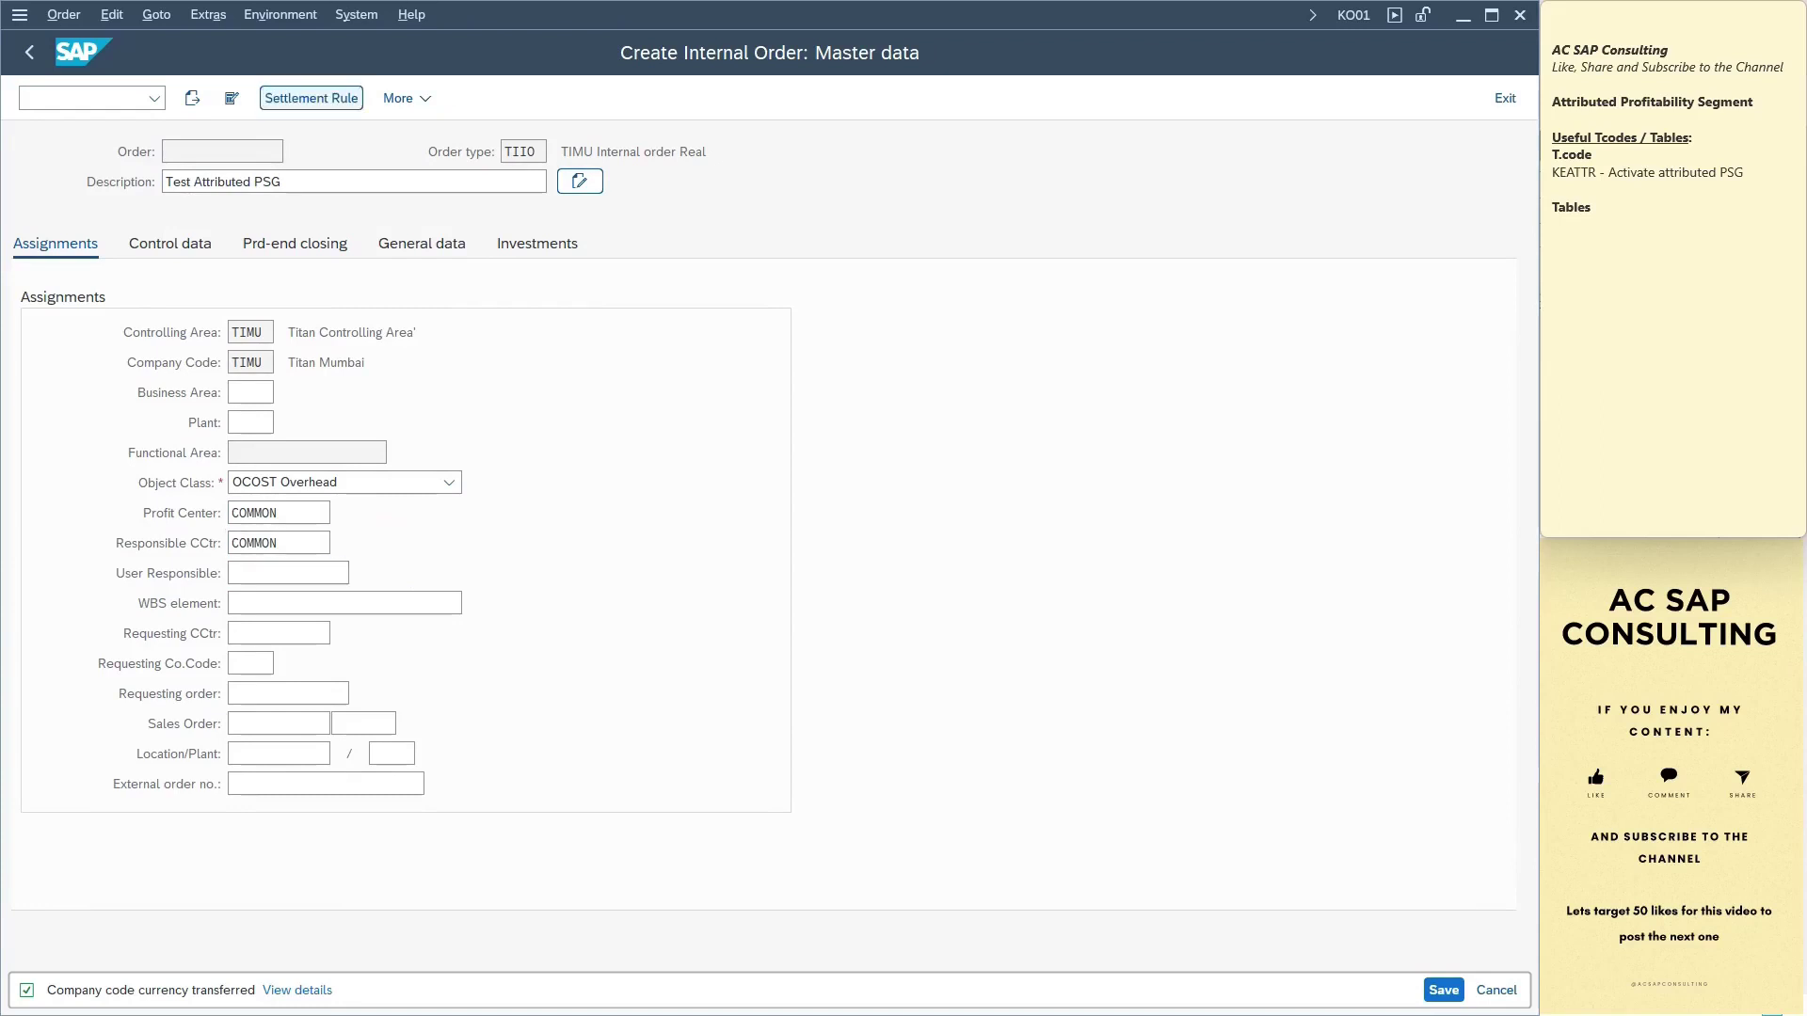
Open the profitability segment assignment in the order's settlement rule, enter the customer number and derive the characteristics
click(311, 97)
double_click(116, 298)
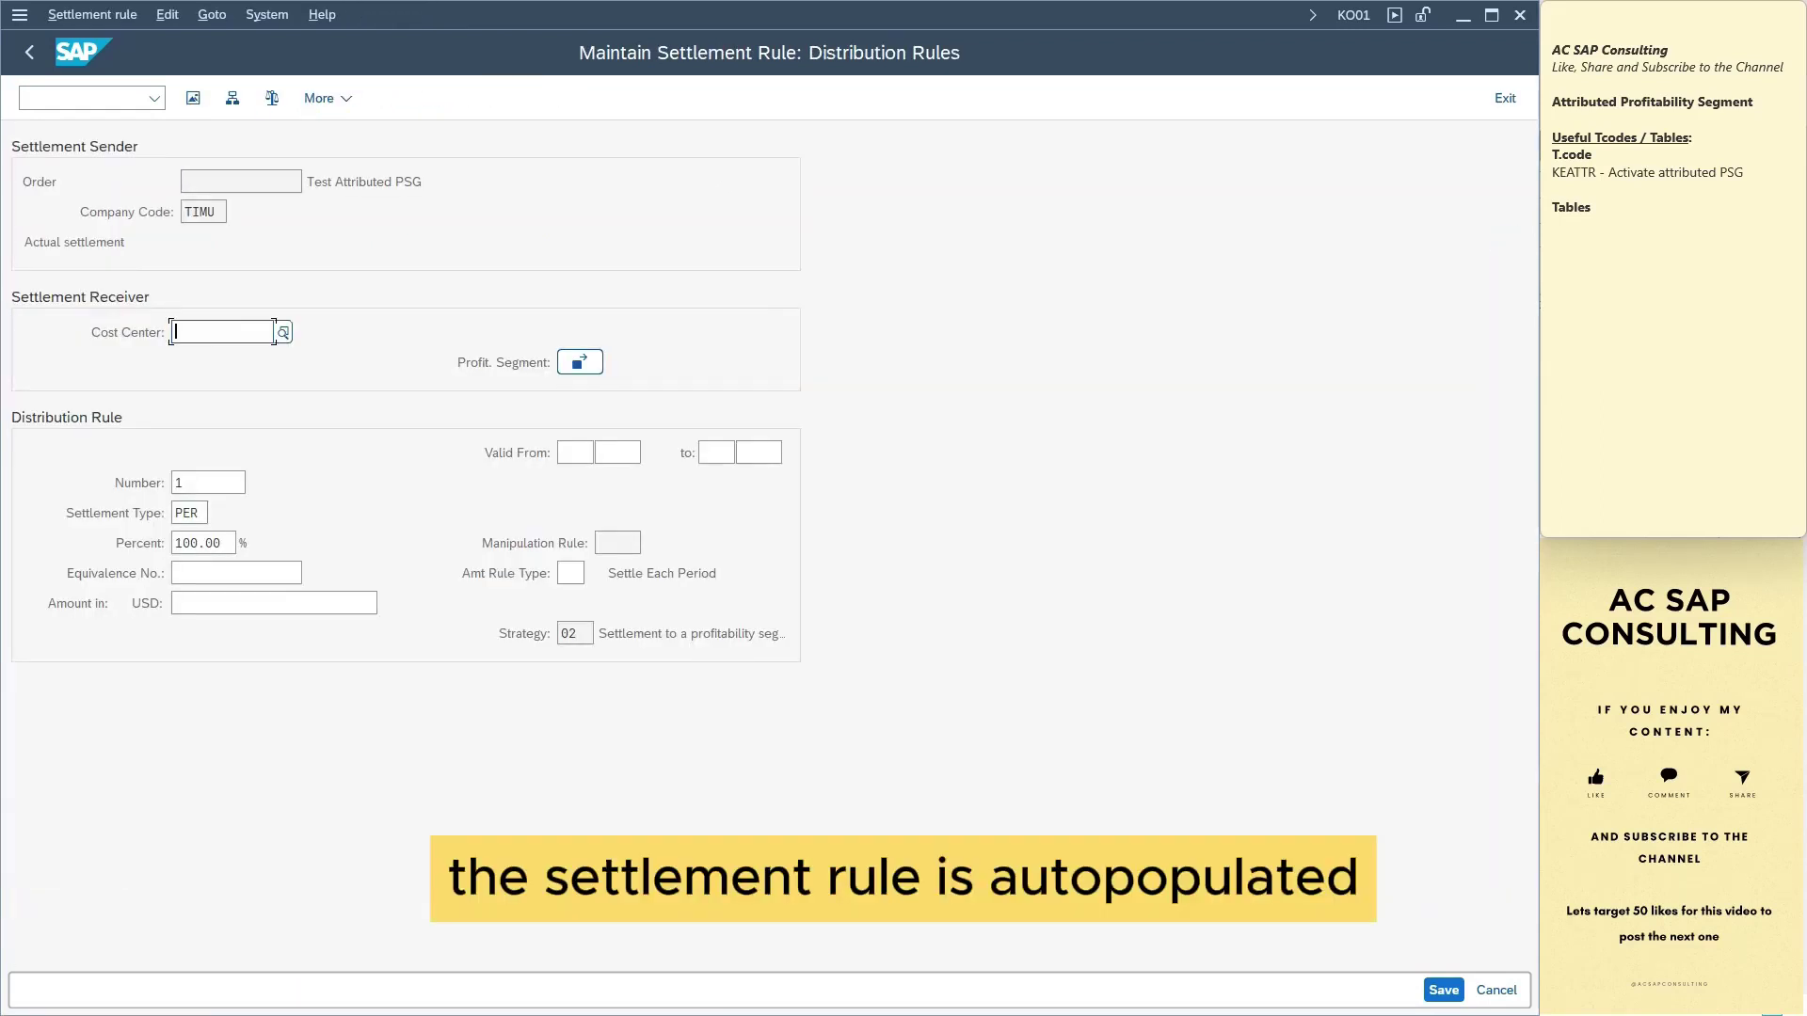
click(579, 362)
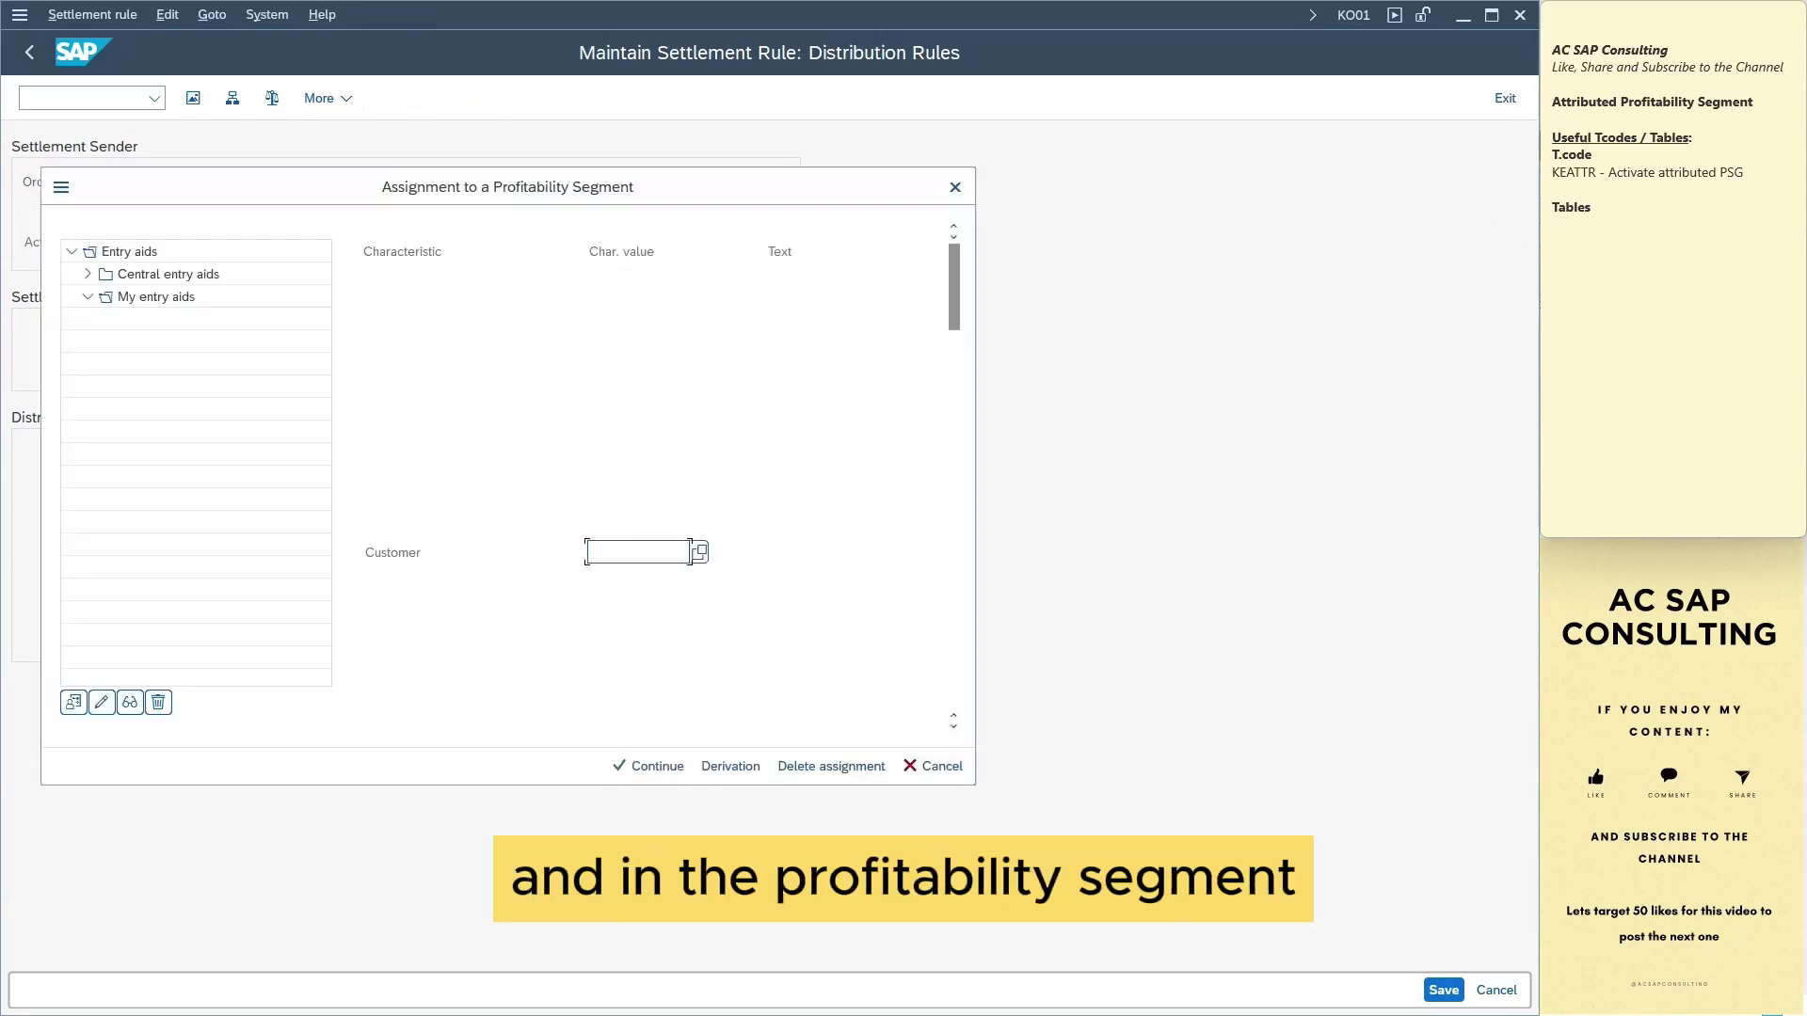
text(9999800010)
click(729, 766)
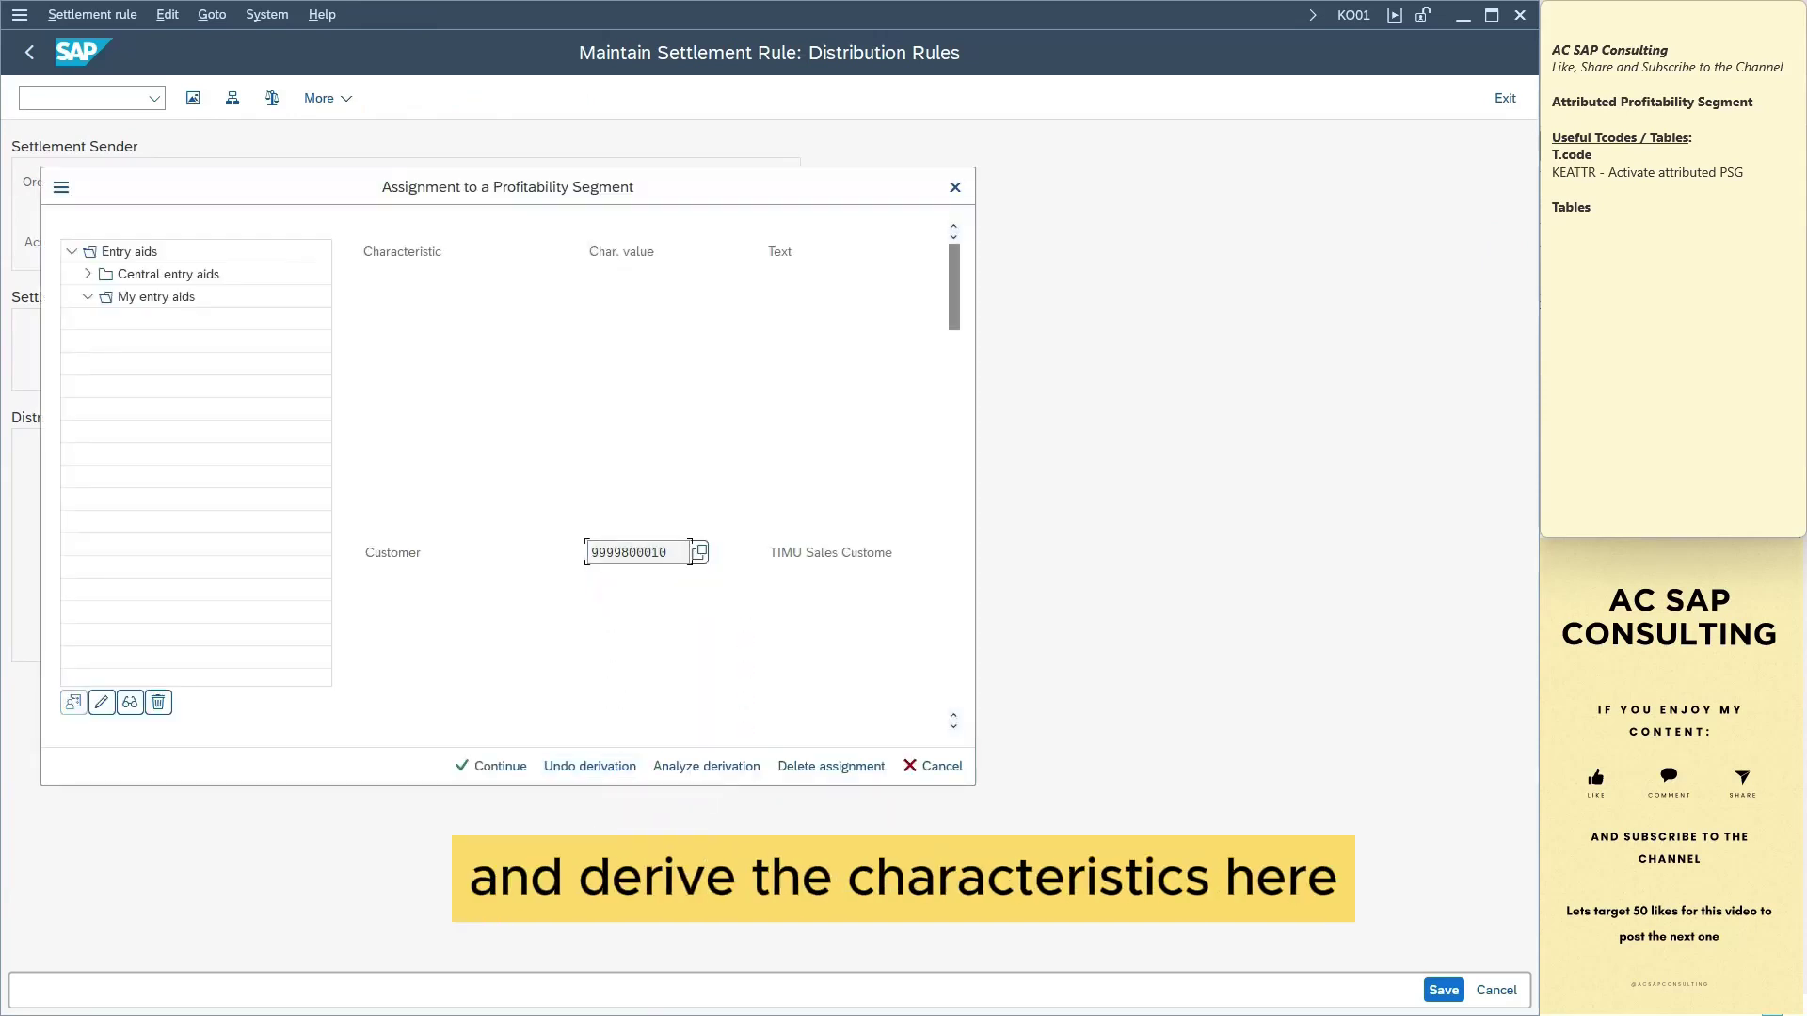
Check the derived characteristics, accept the profitability segment assignment and save the internal order
drag(954, 286, 953, 547)
key(shift+Tab)
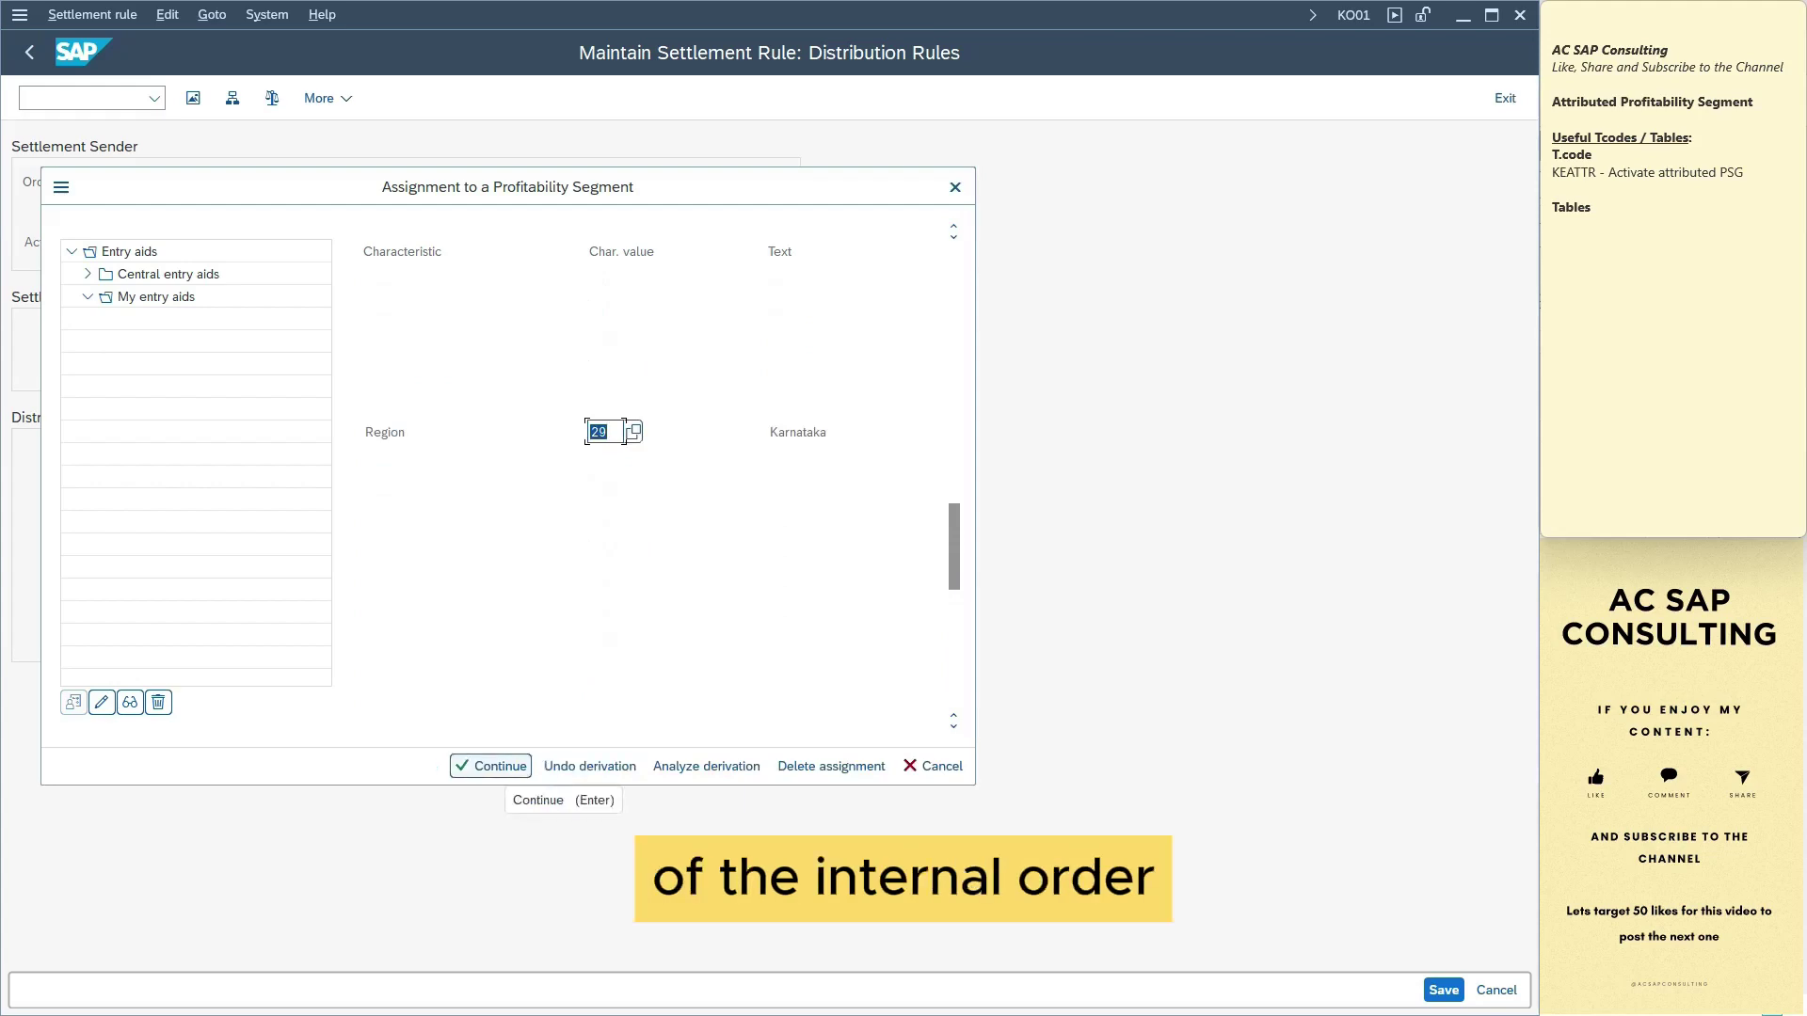
key(Return)
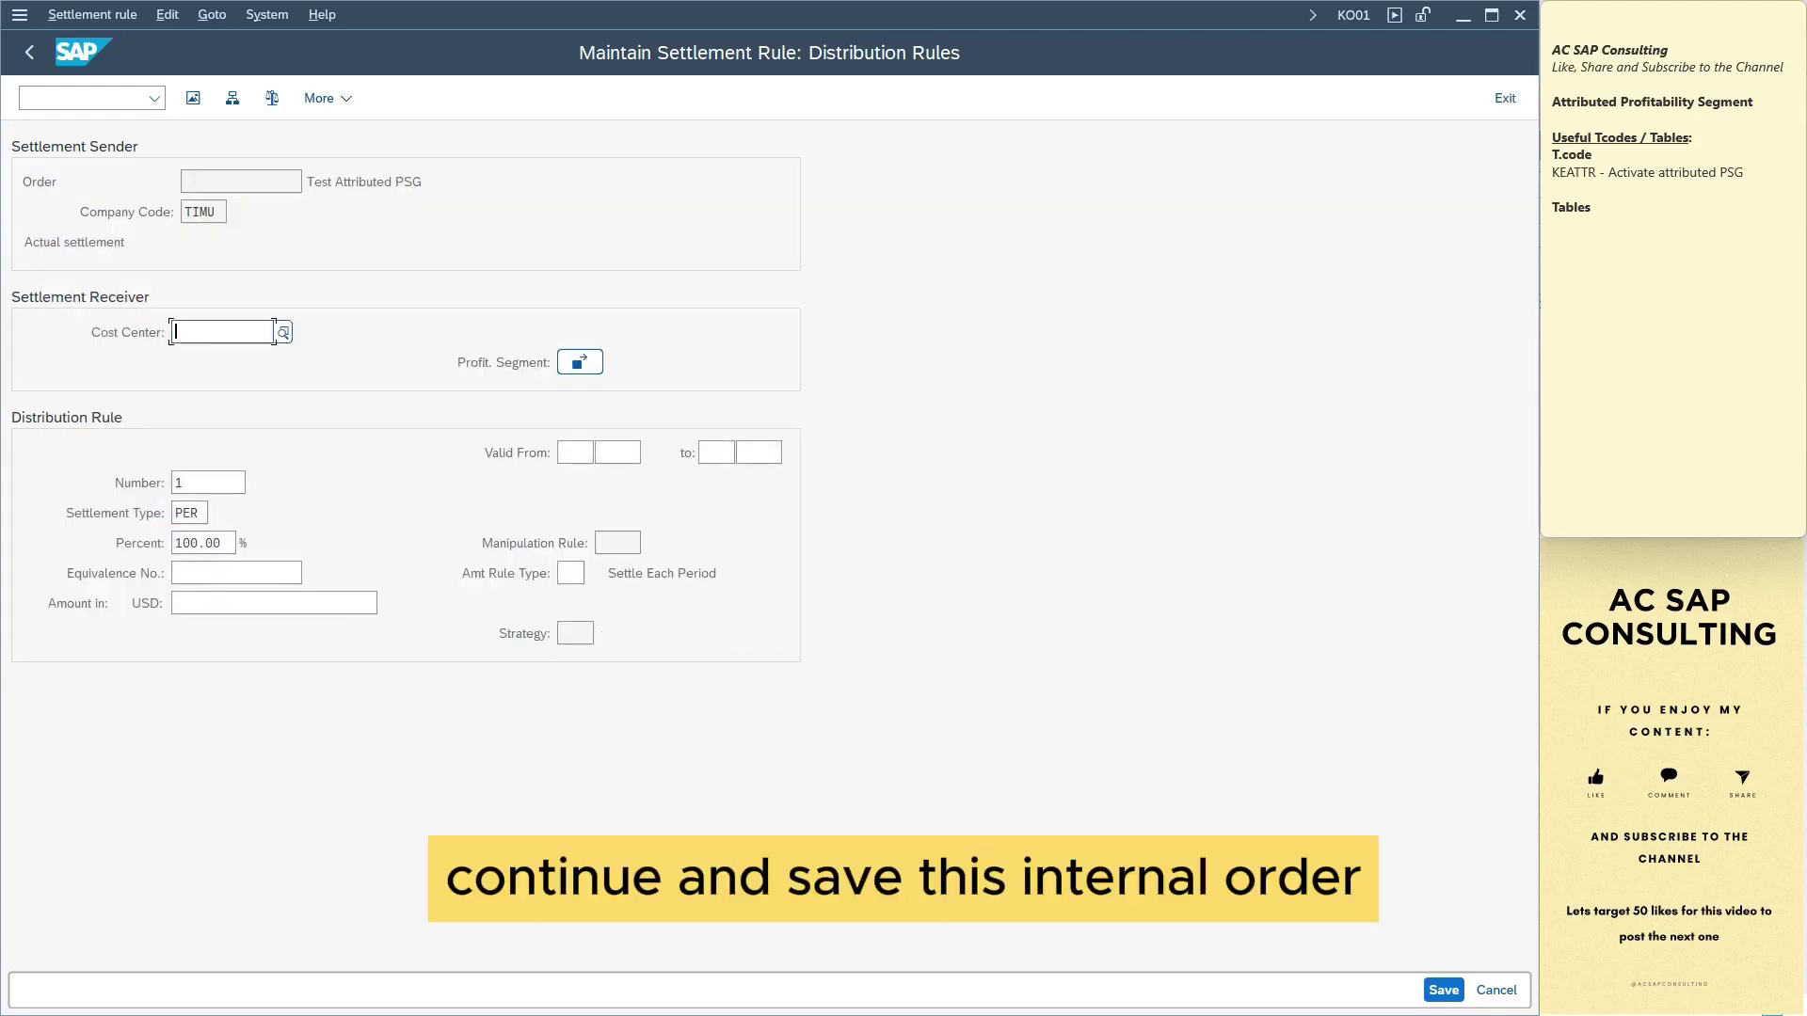
key(F3)
key(ctrl+s)
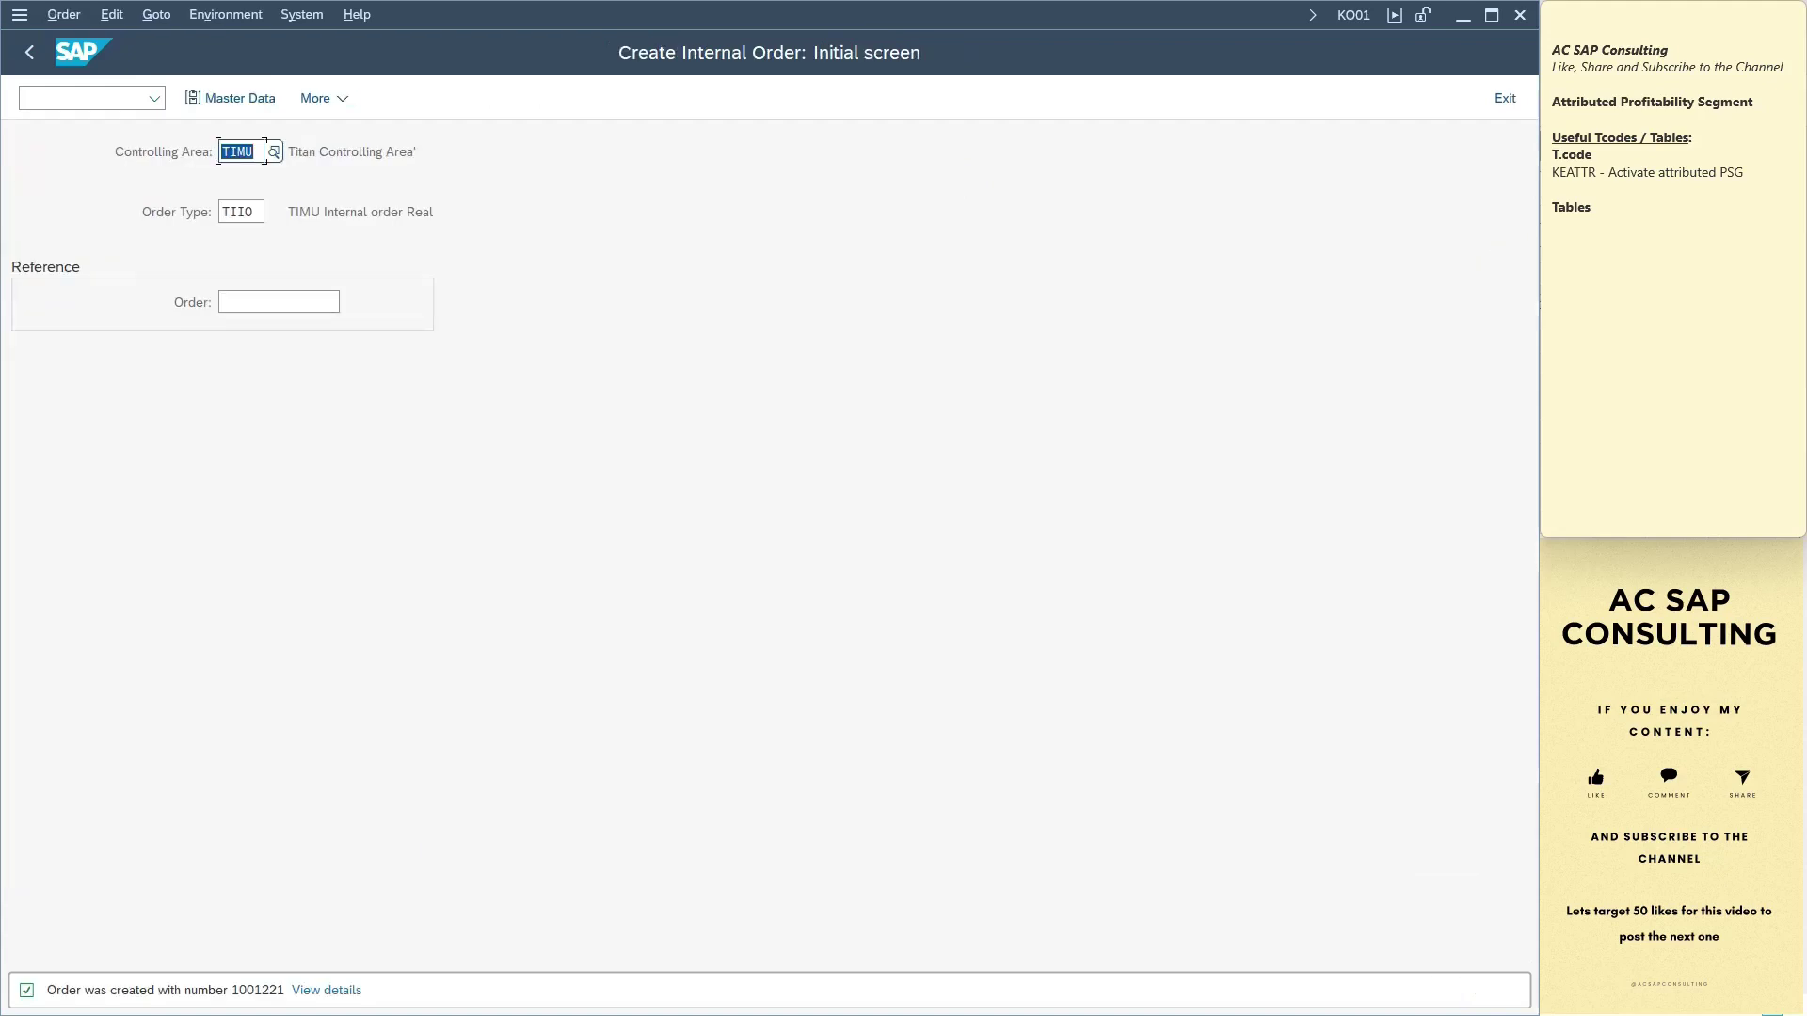
Copy the number of the newly created internal order and start transaction FB60 for a vendor invoice
drag(231, 990, 282, 990)
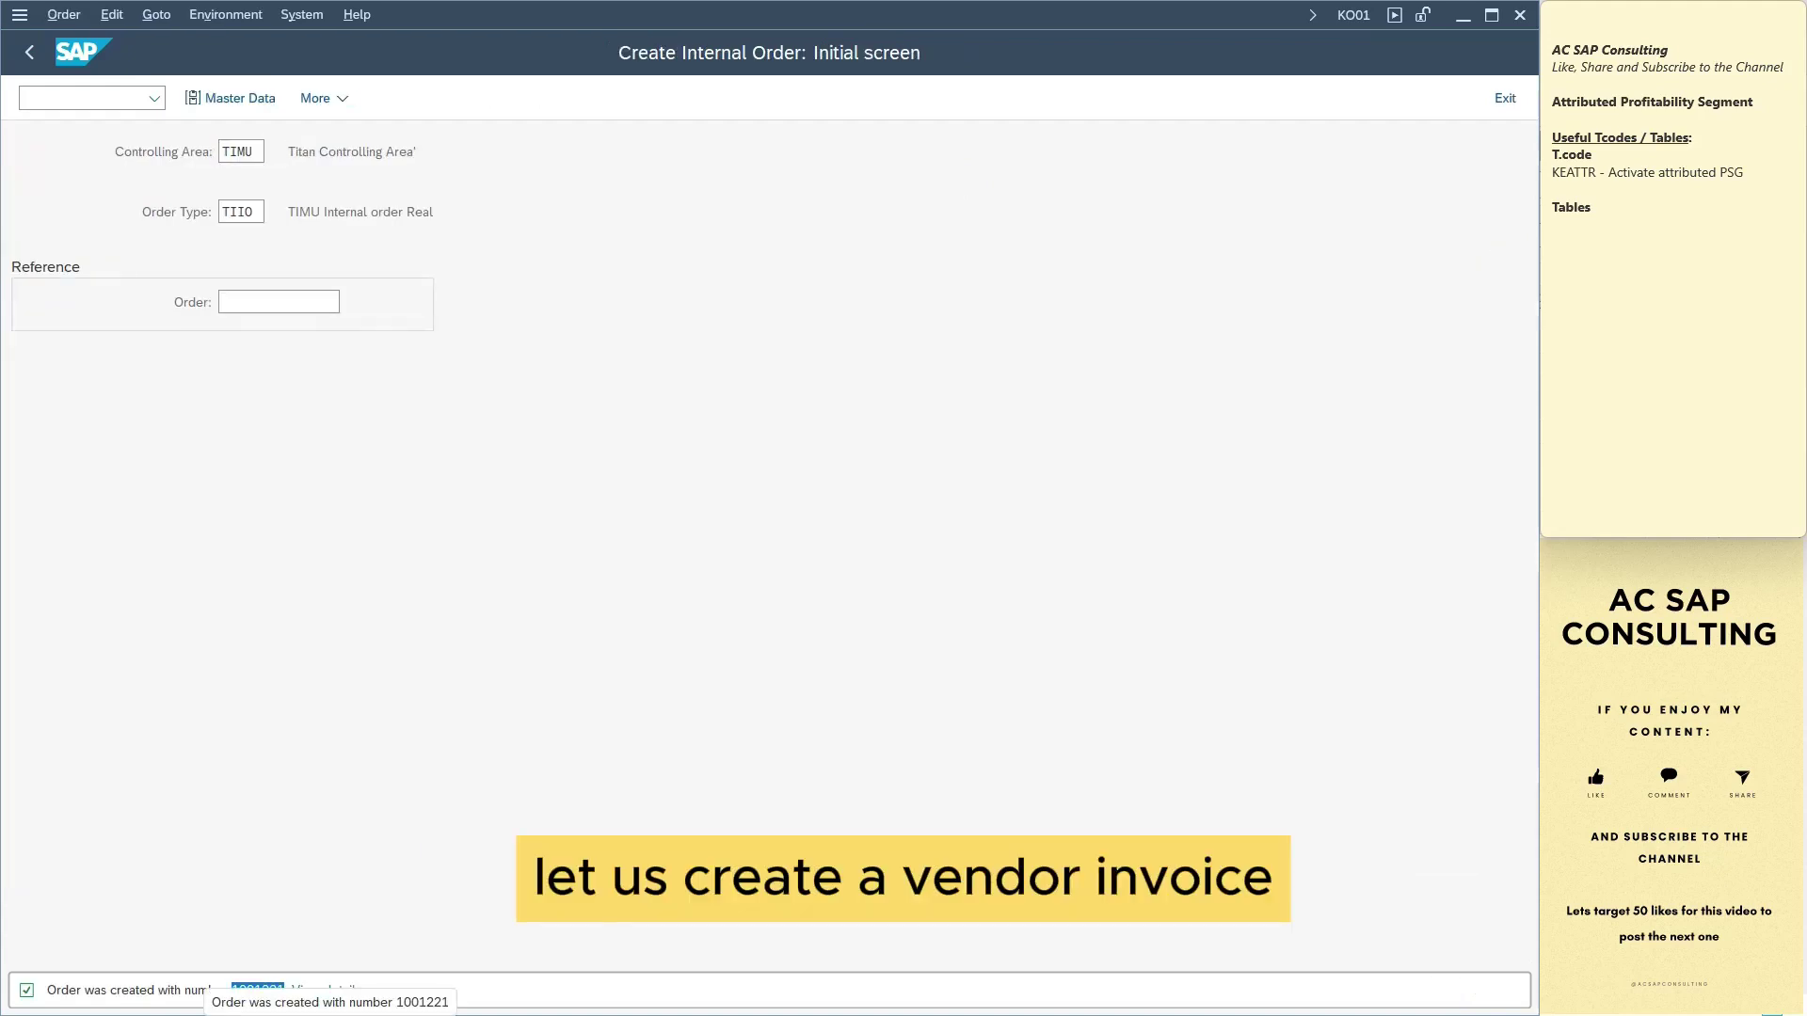
click(85, 97)
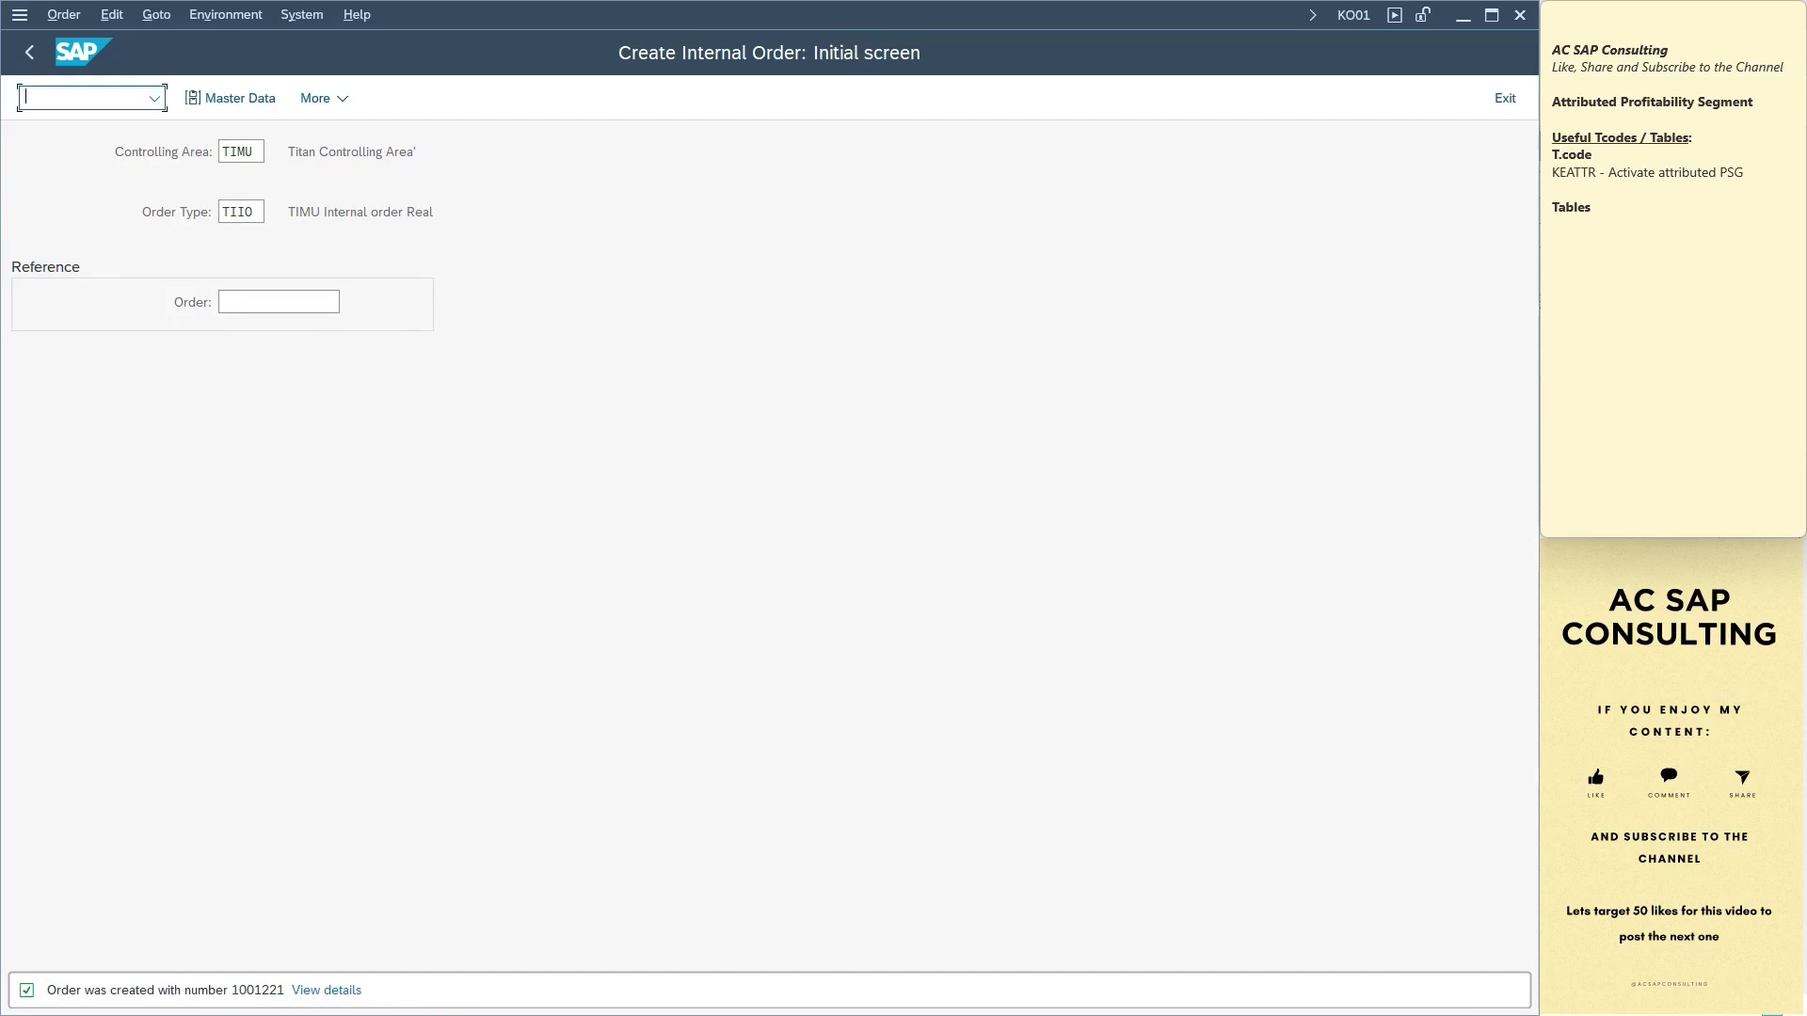
text(/nfb60)
key(Return)
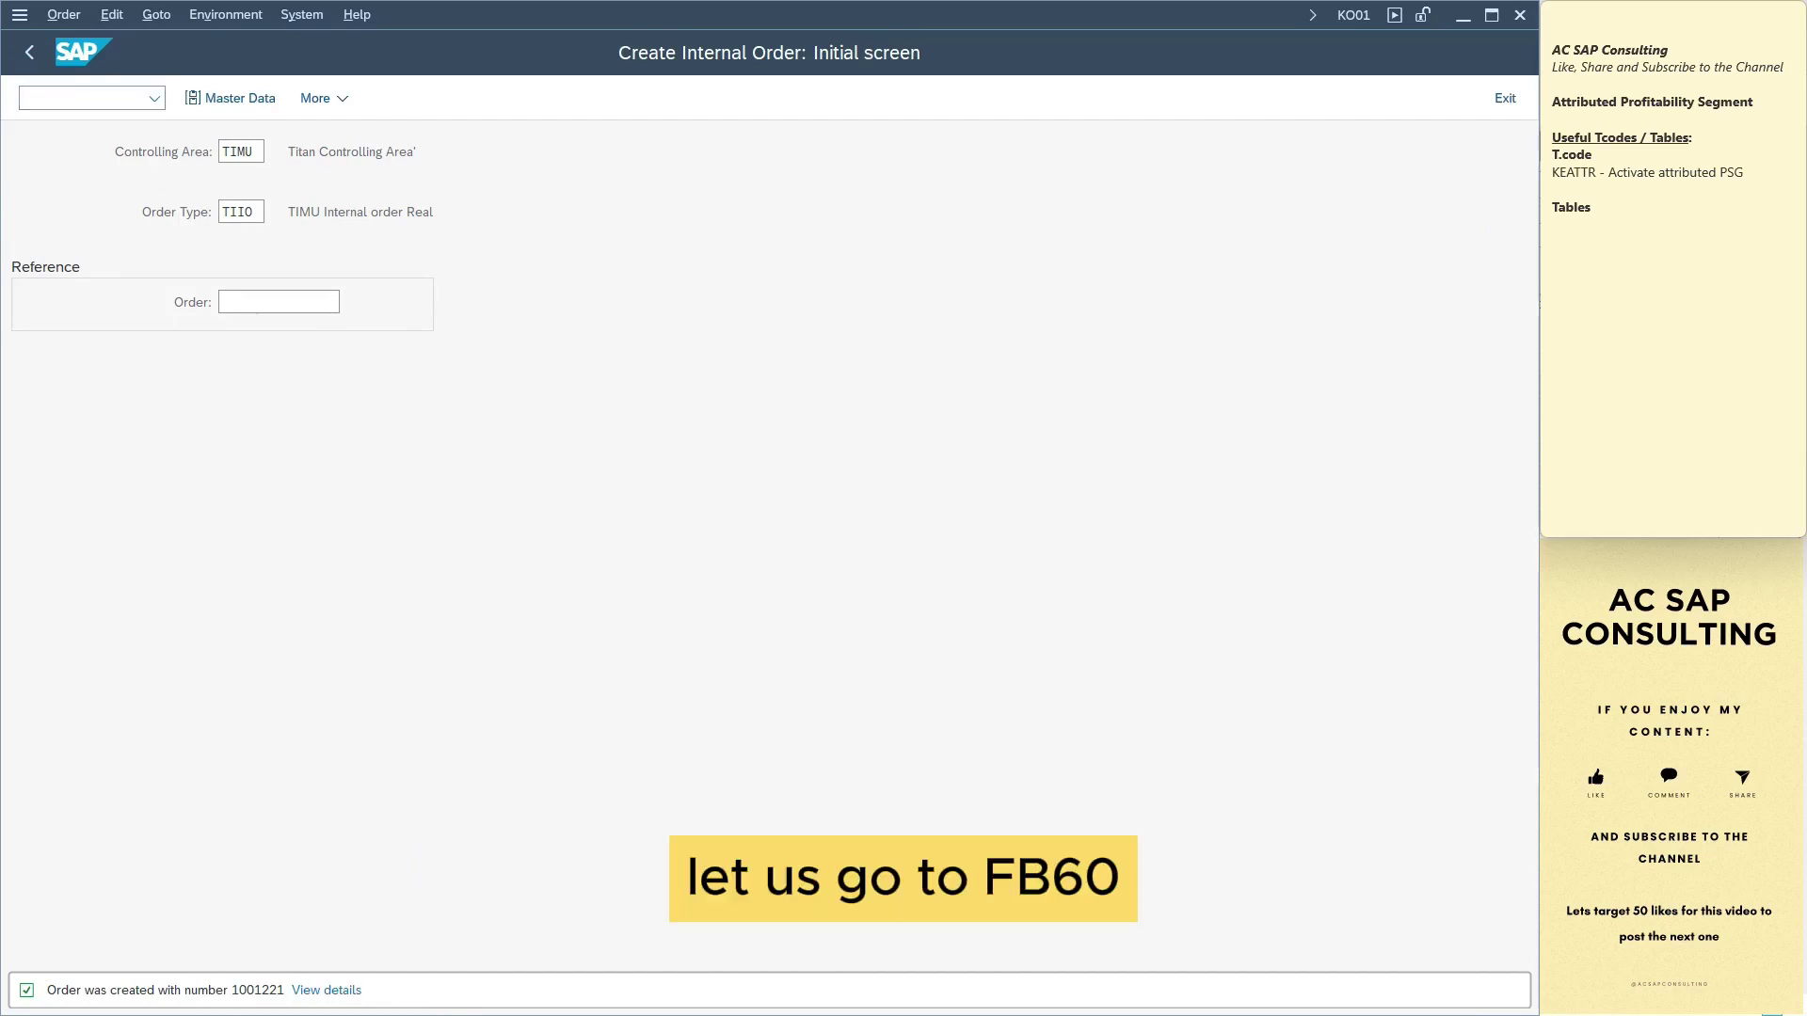
Enter the vendor number, invoice date 18.03.2024, reference "test PSG" and amount 1000 INR in the invoice header
key(space)
key(Down)
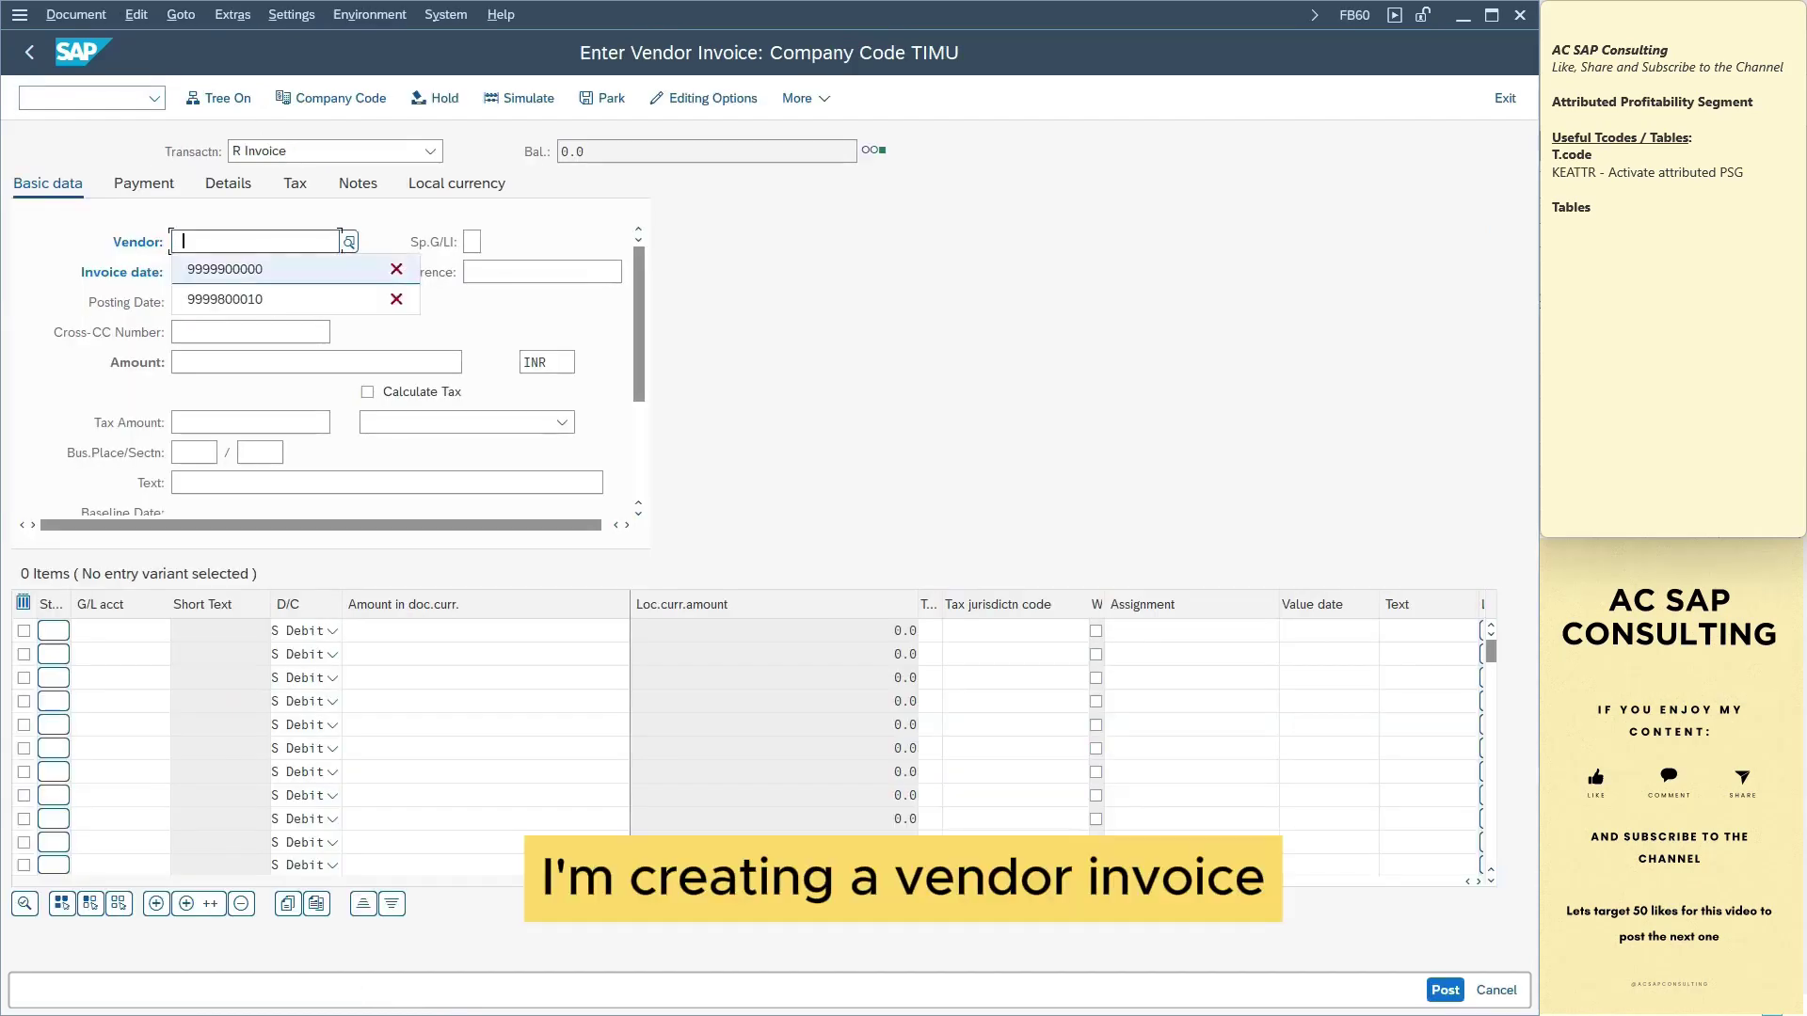
key(Tab)
key(space)
key(Down)
key(Tab)
text(t)
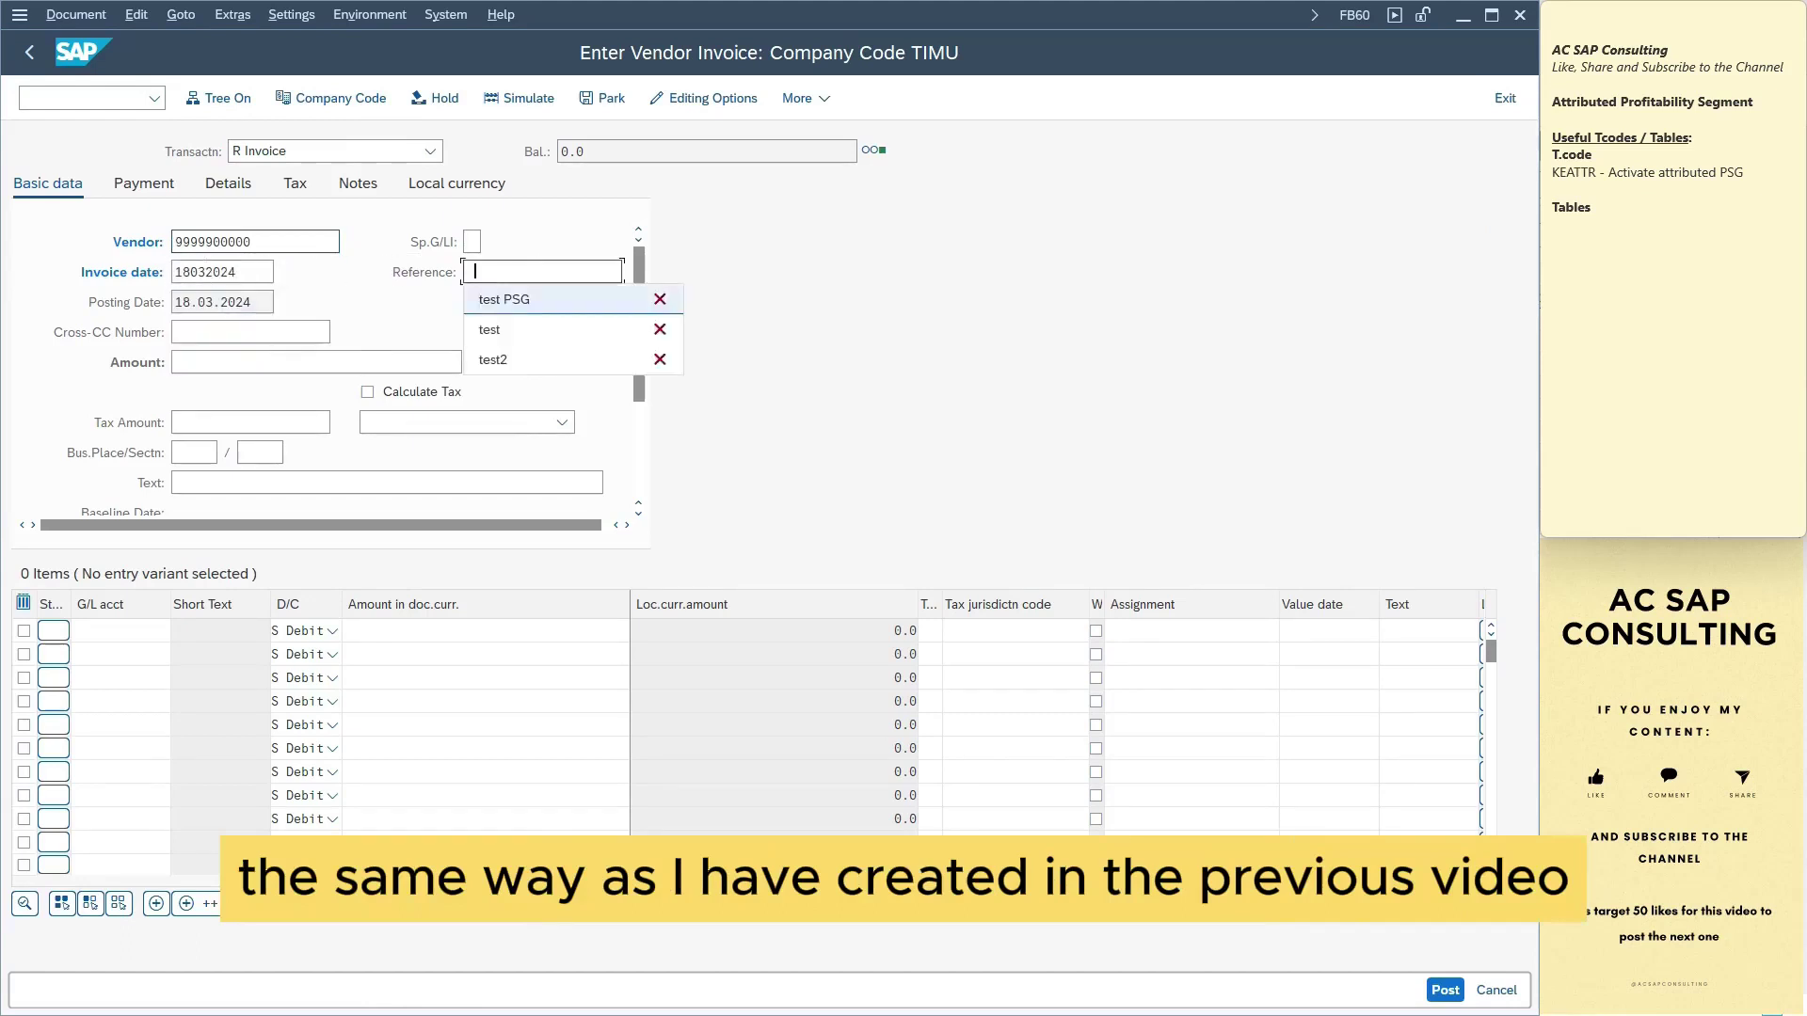
key(Down)
key(Return)
click(460, 362)
key(Return)
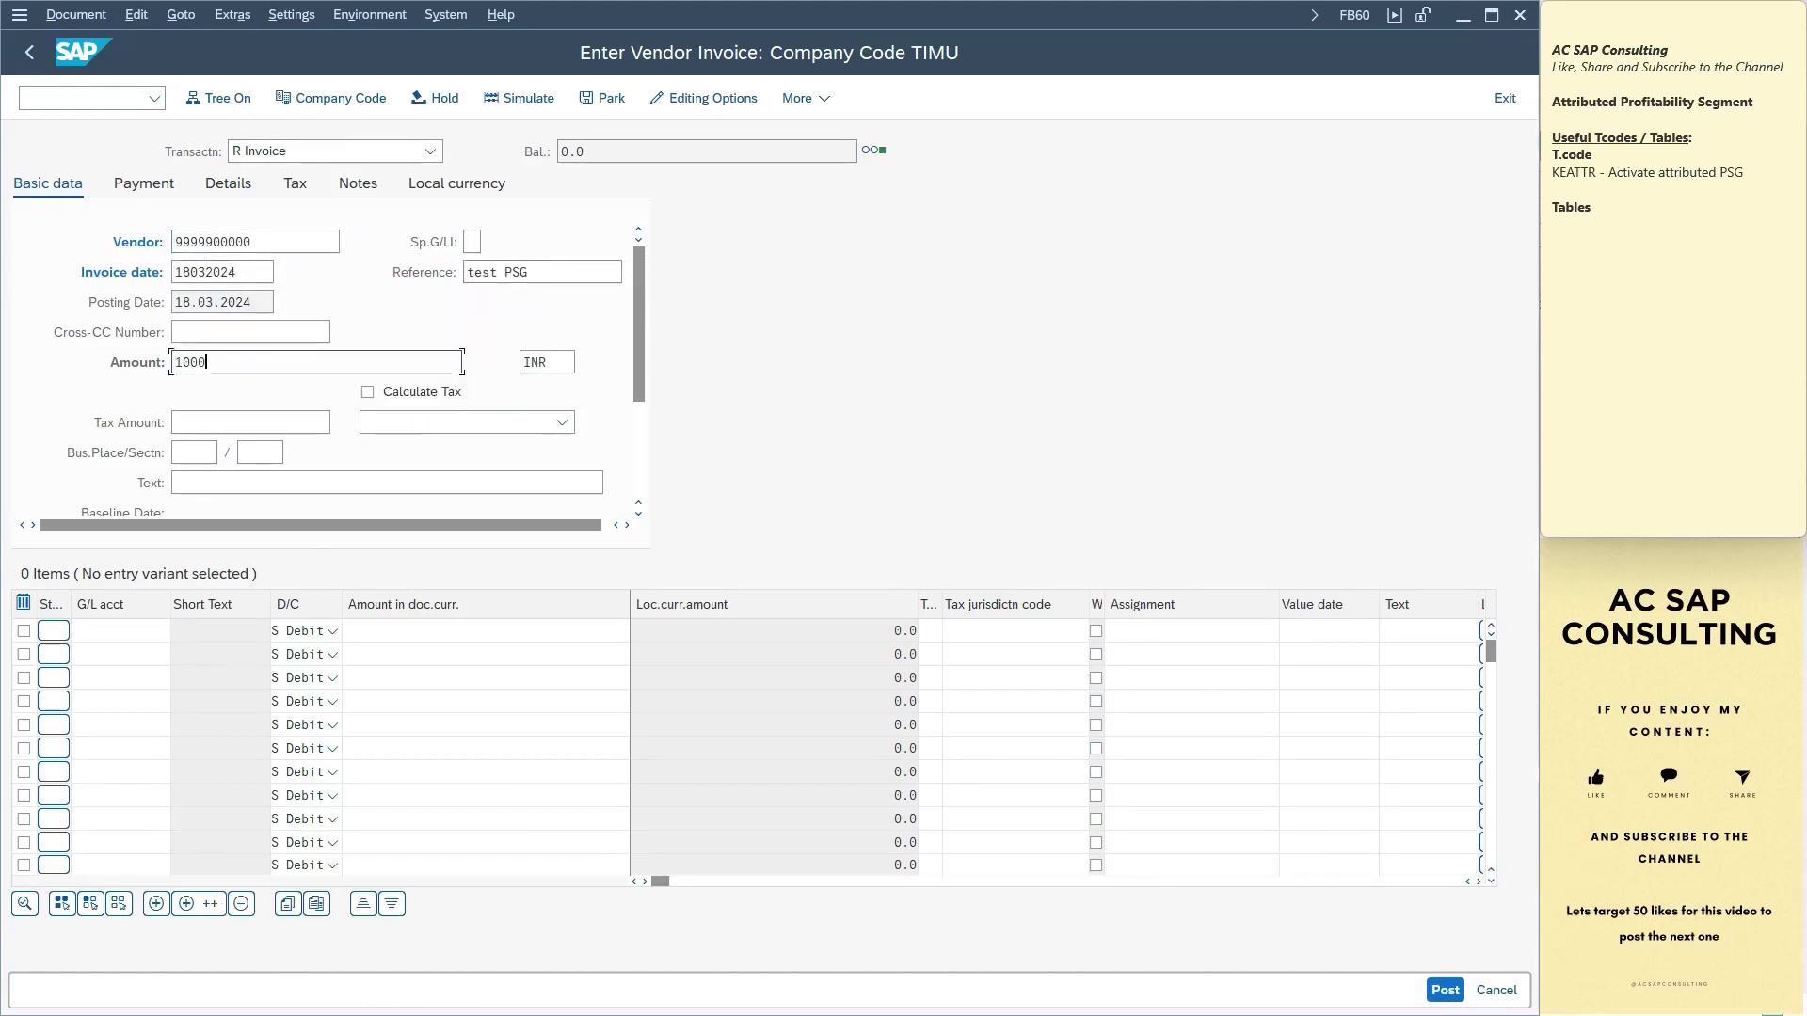
Set the invoice's business place to 0027 and its header text to "test PSG"
click(192, 452)
key(space)
key(Down)
key(Return)
click(188, 482)
key(space)
key(Return)
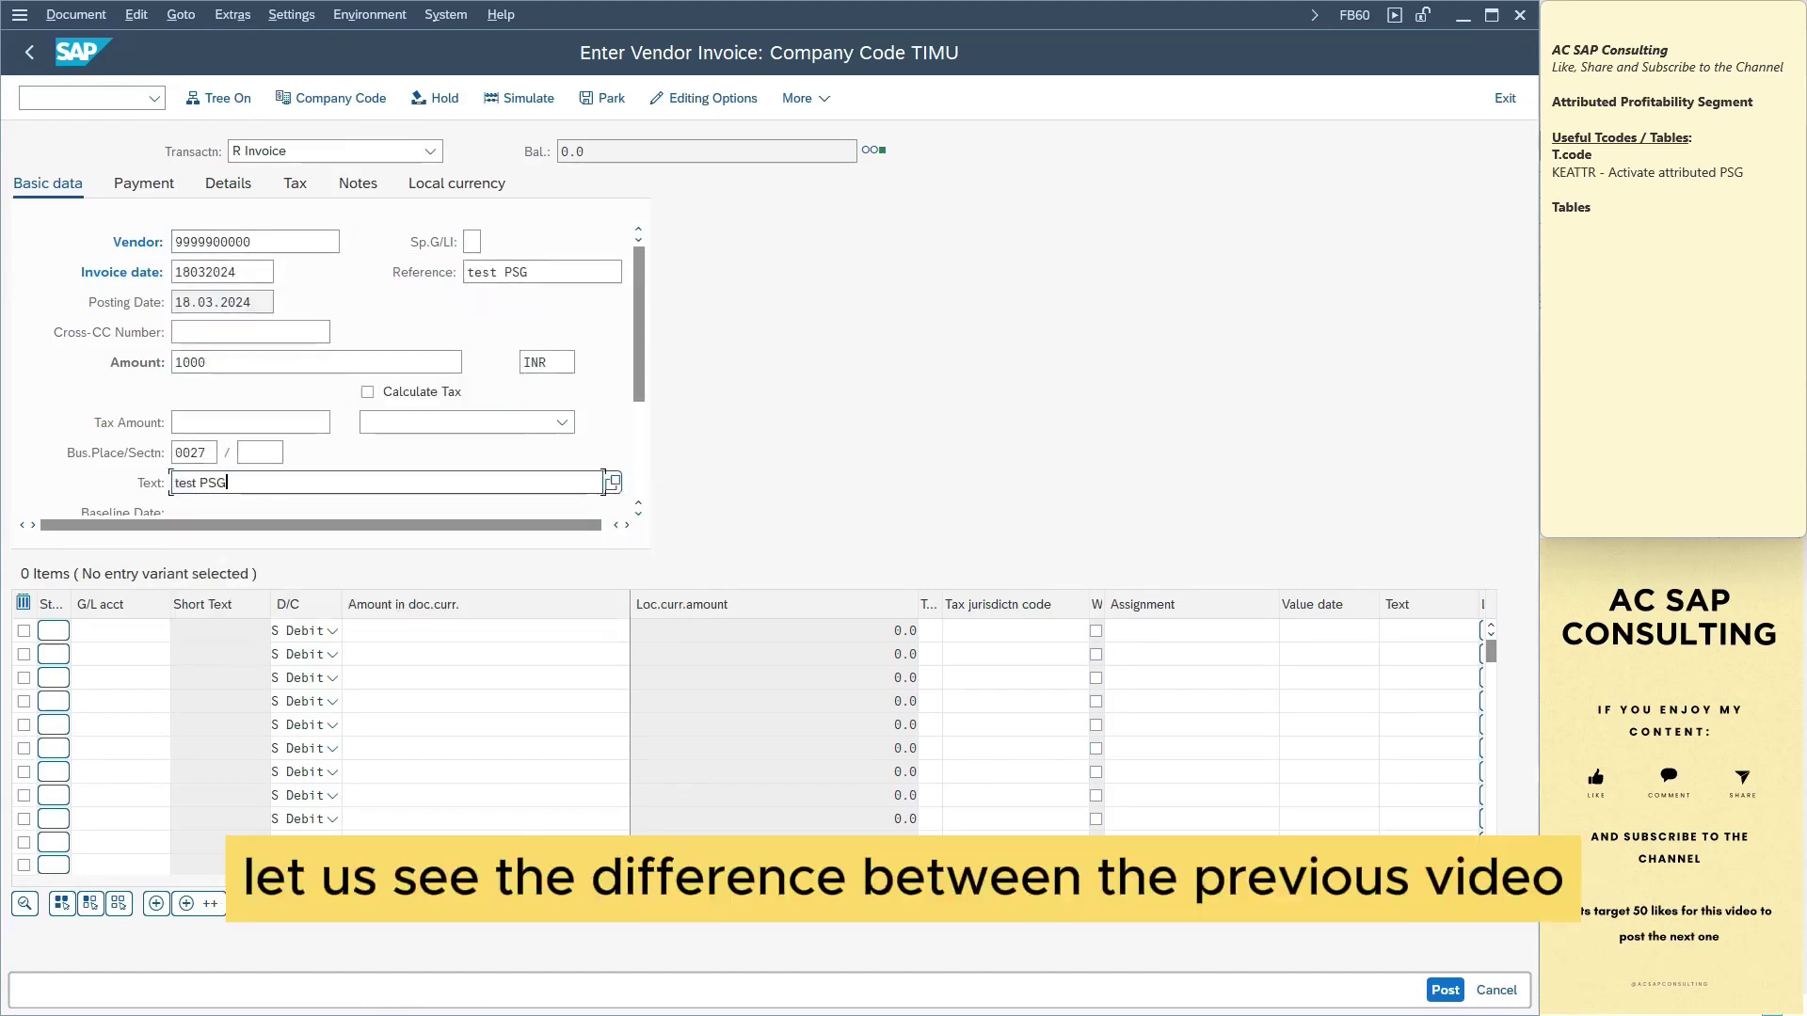
Add a debit line of 1000 to the electricity expenses G/L account E0000010
click(120, 631)
key(space)
key(Down)
key(Return)
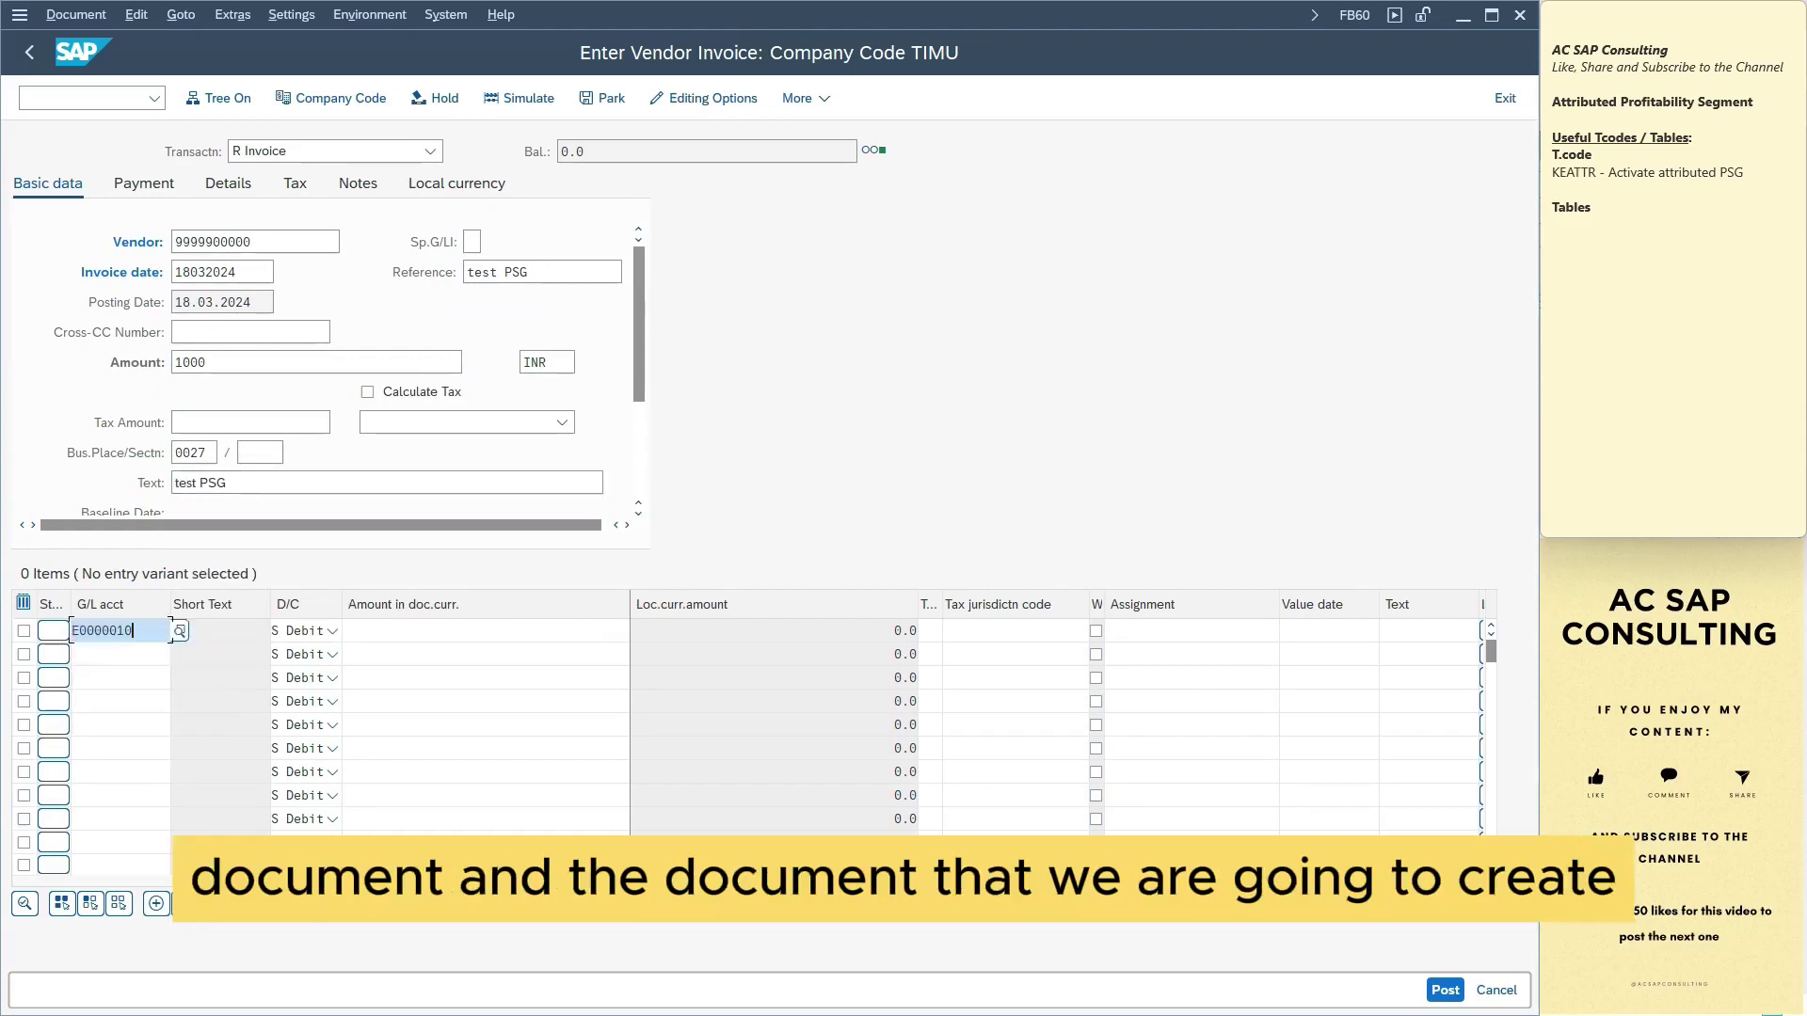
click(484, 631)
key(space)
key(Down)
key(Return)
key(Return)
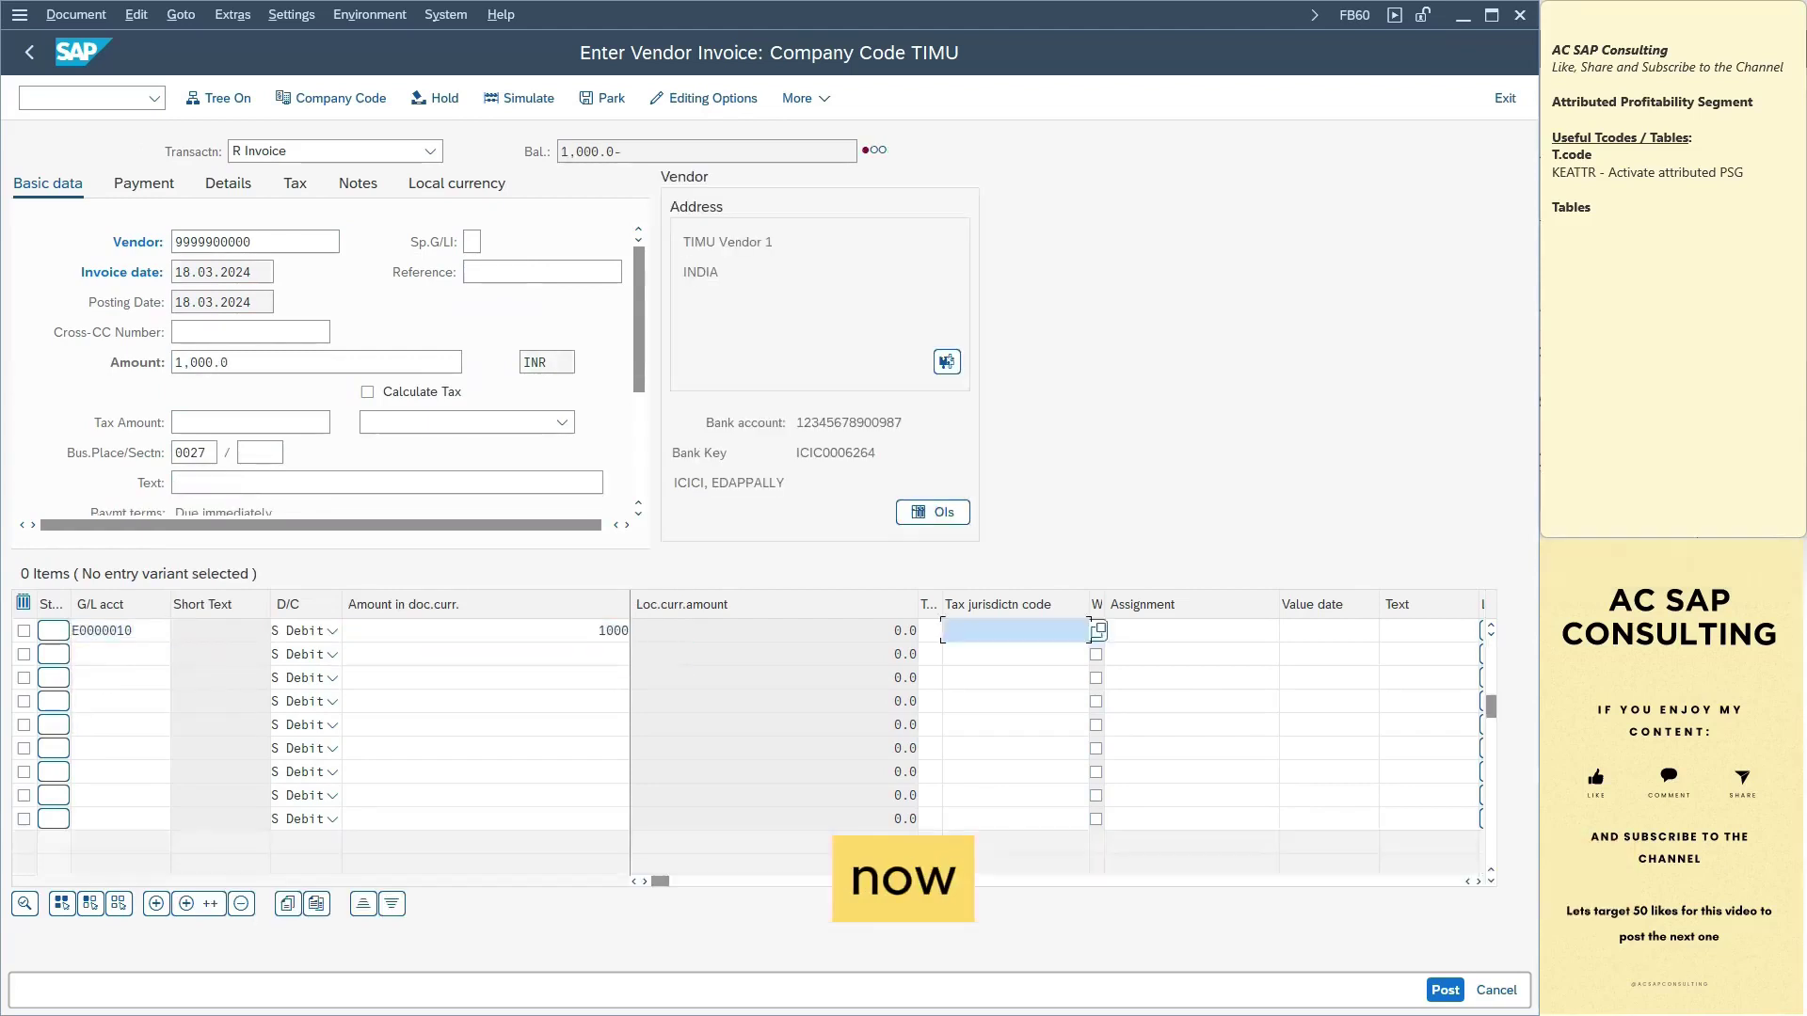
Assign the new internal order to the expense line as its only cost object, leaving the cost center empty
key(Tab)
key(Tab)
key(Tab)
key(Tab)
key(Tab)
key(Tab)
key(Tab)
key(Tab)
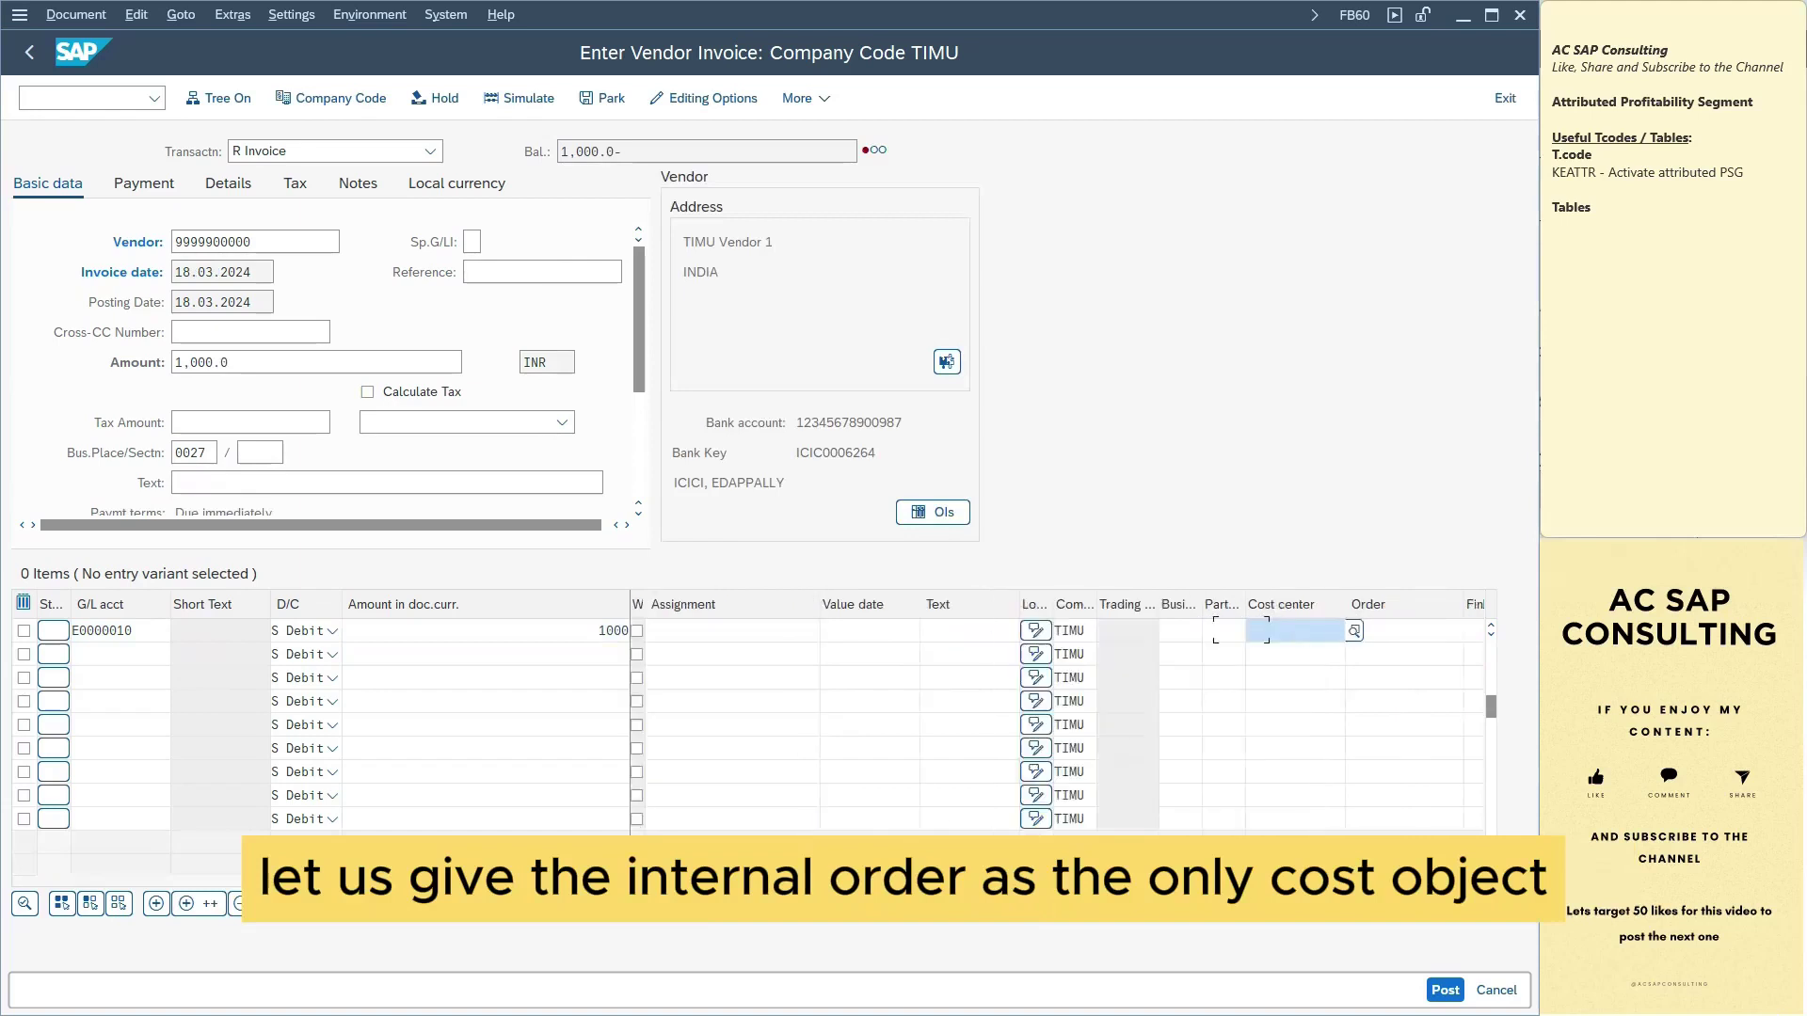
key(Down)
key(Return)
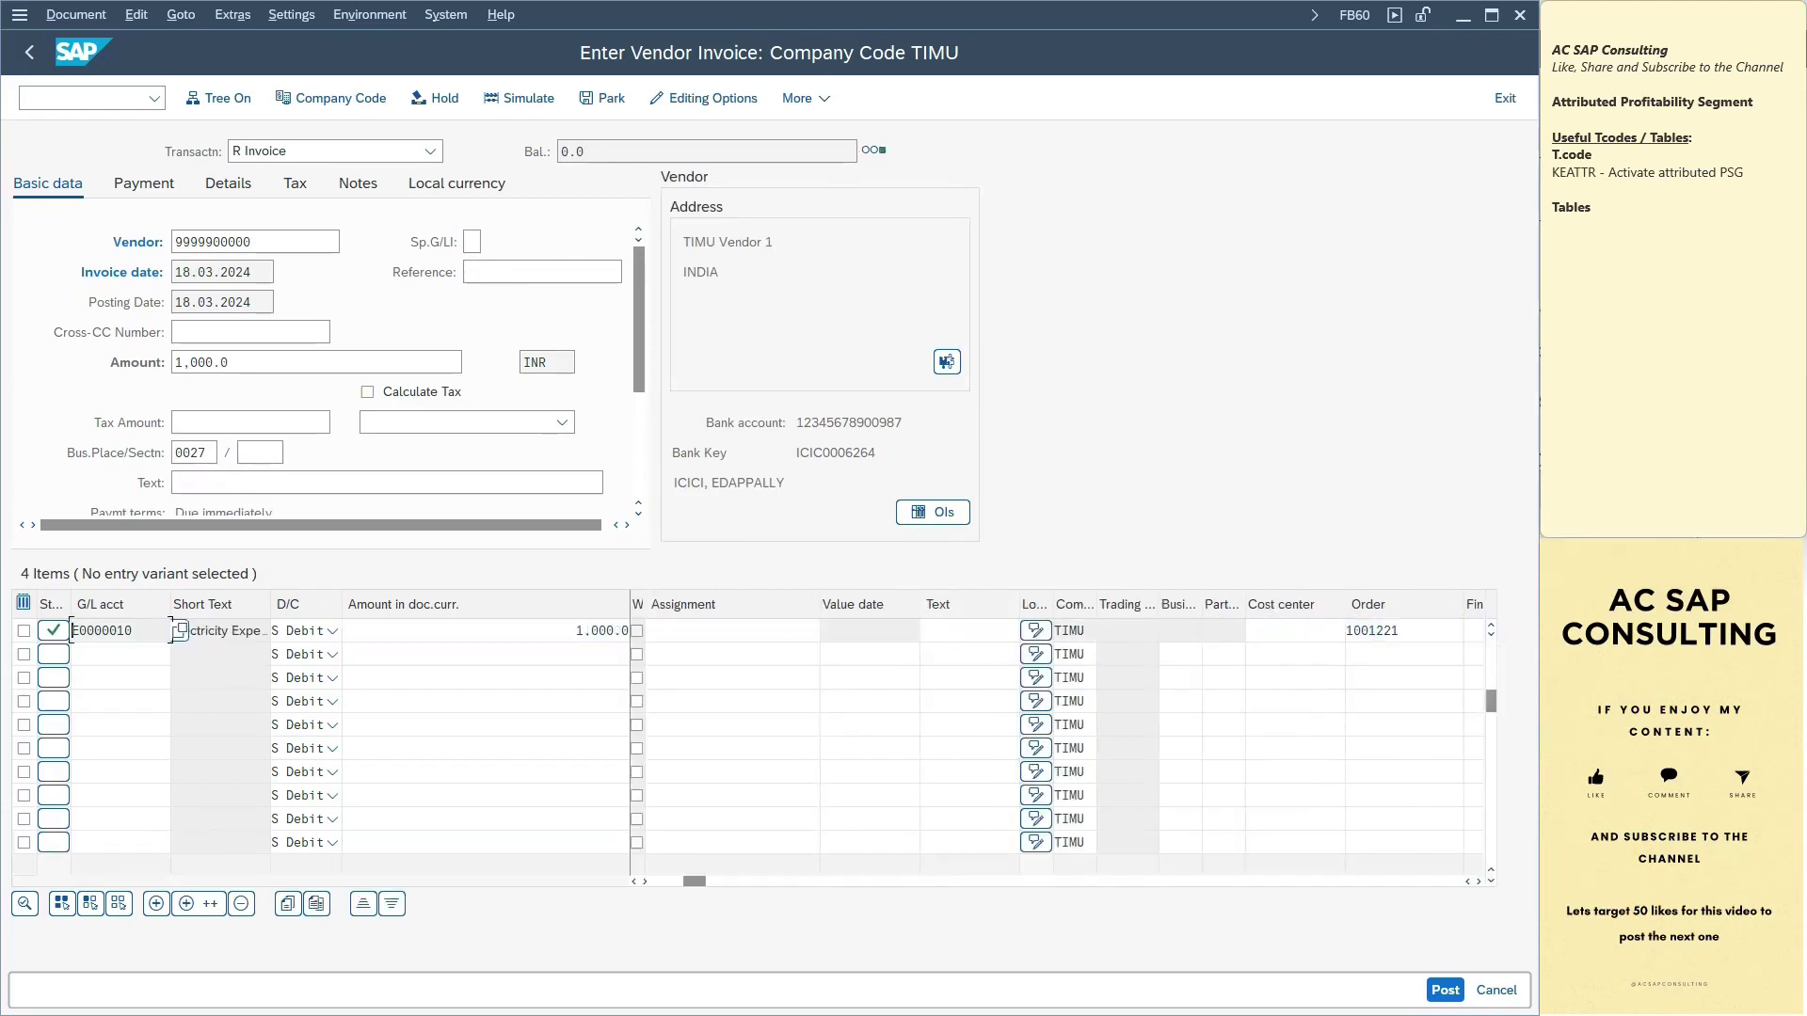
key(Return)
Simulate the invoice and examine the order and segment values in the expense line's profitability segment assignment
click(75, 14)
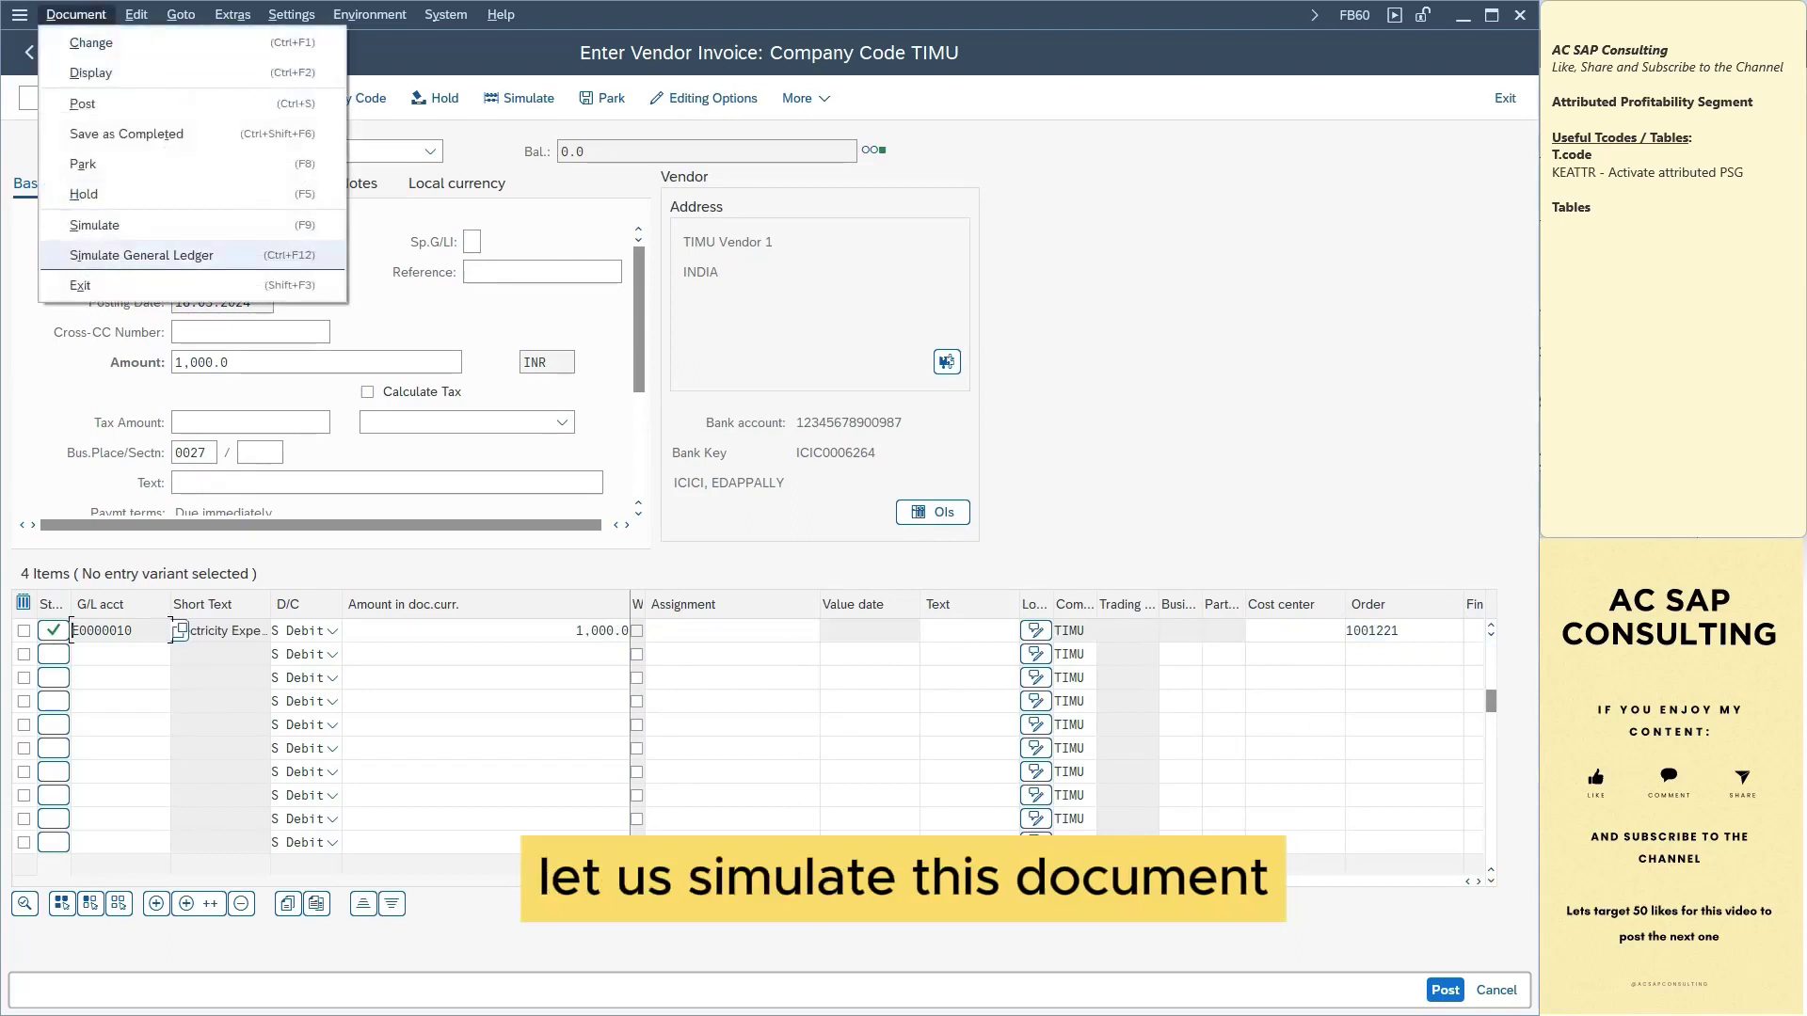
click(112, 223)
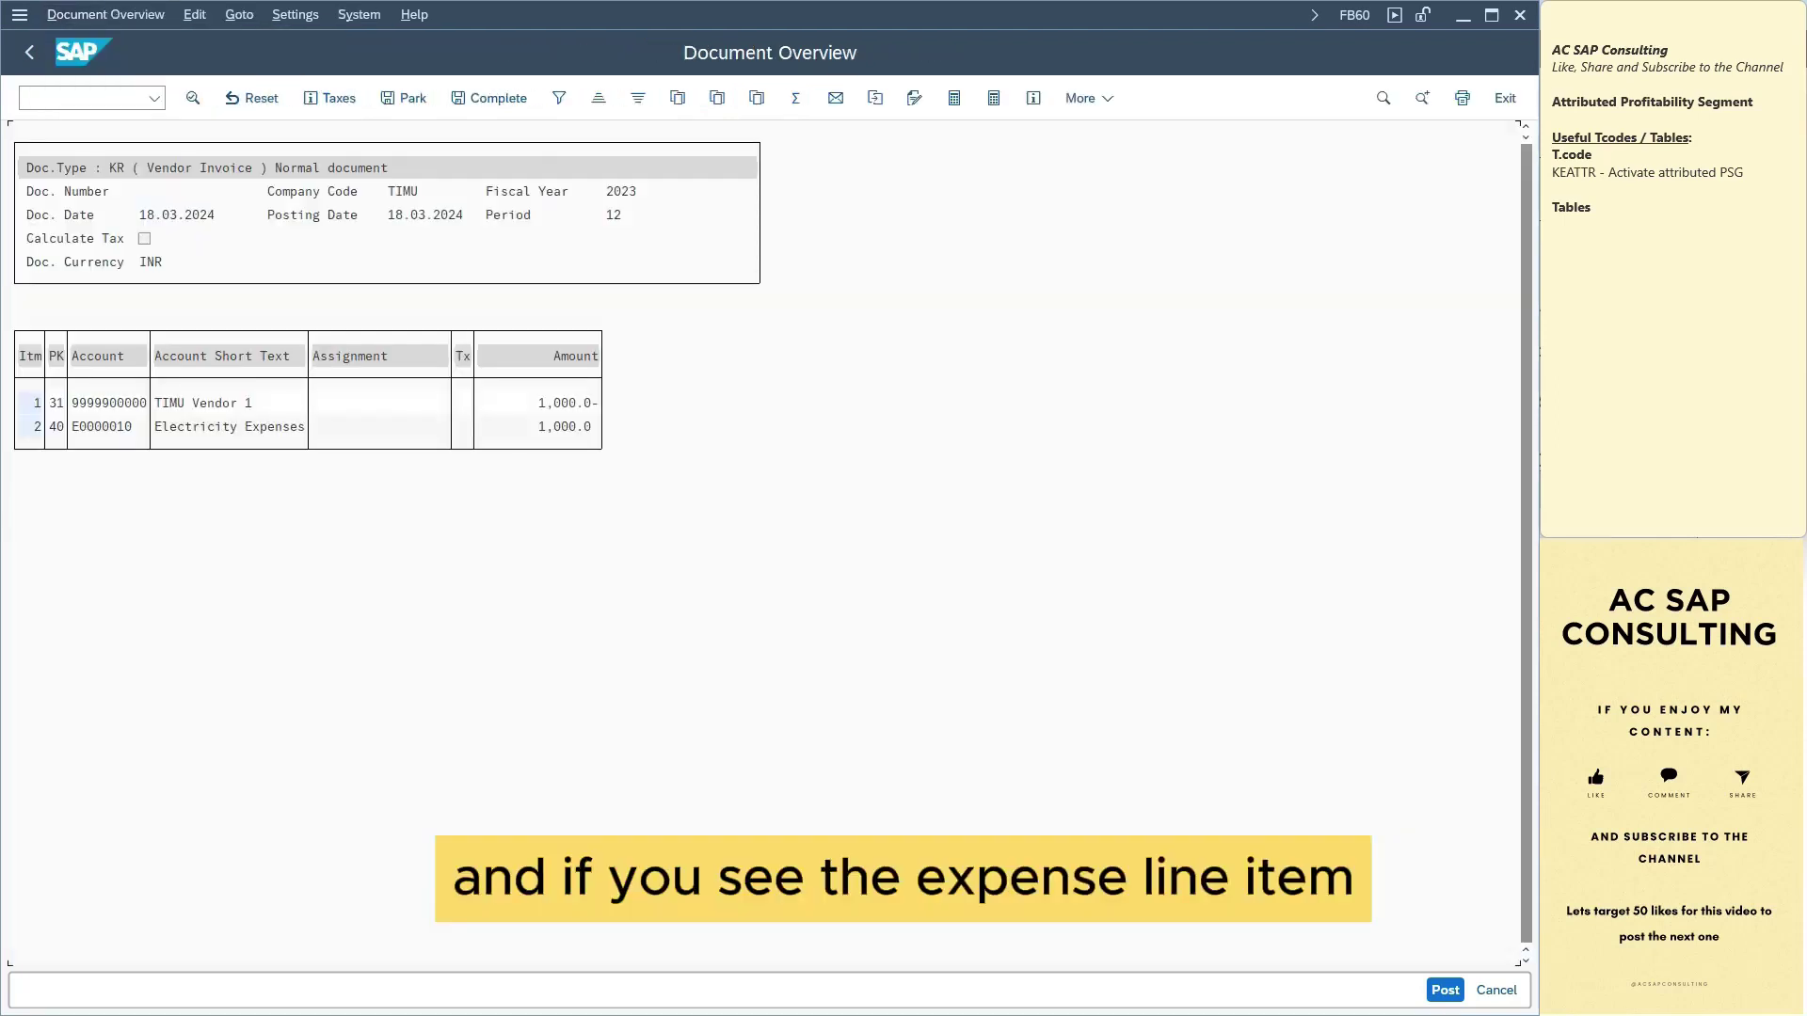
double_click(228, 426)
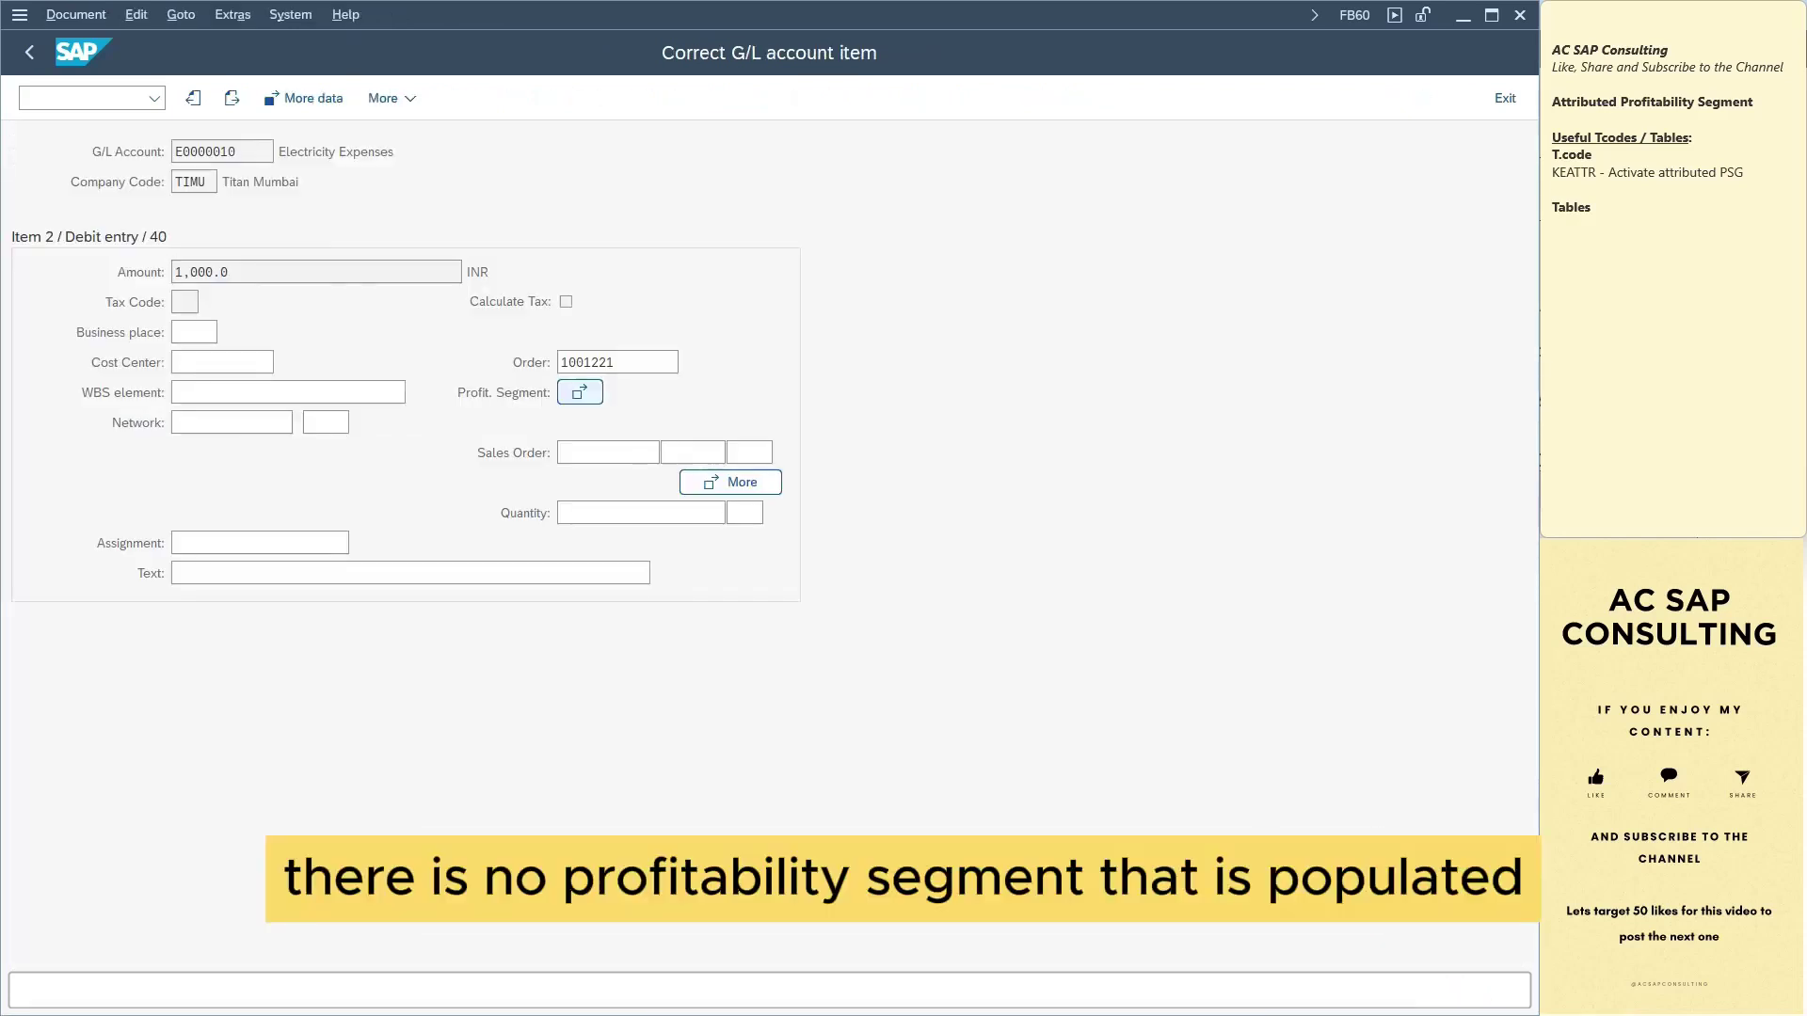
click(579, 392)
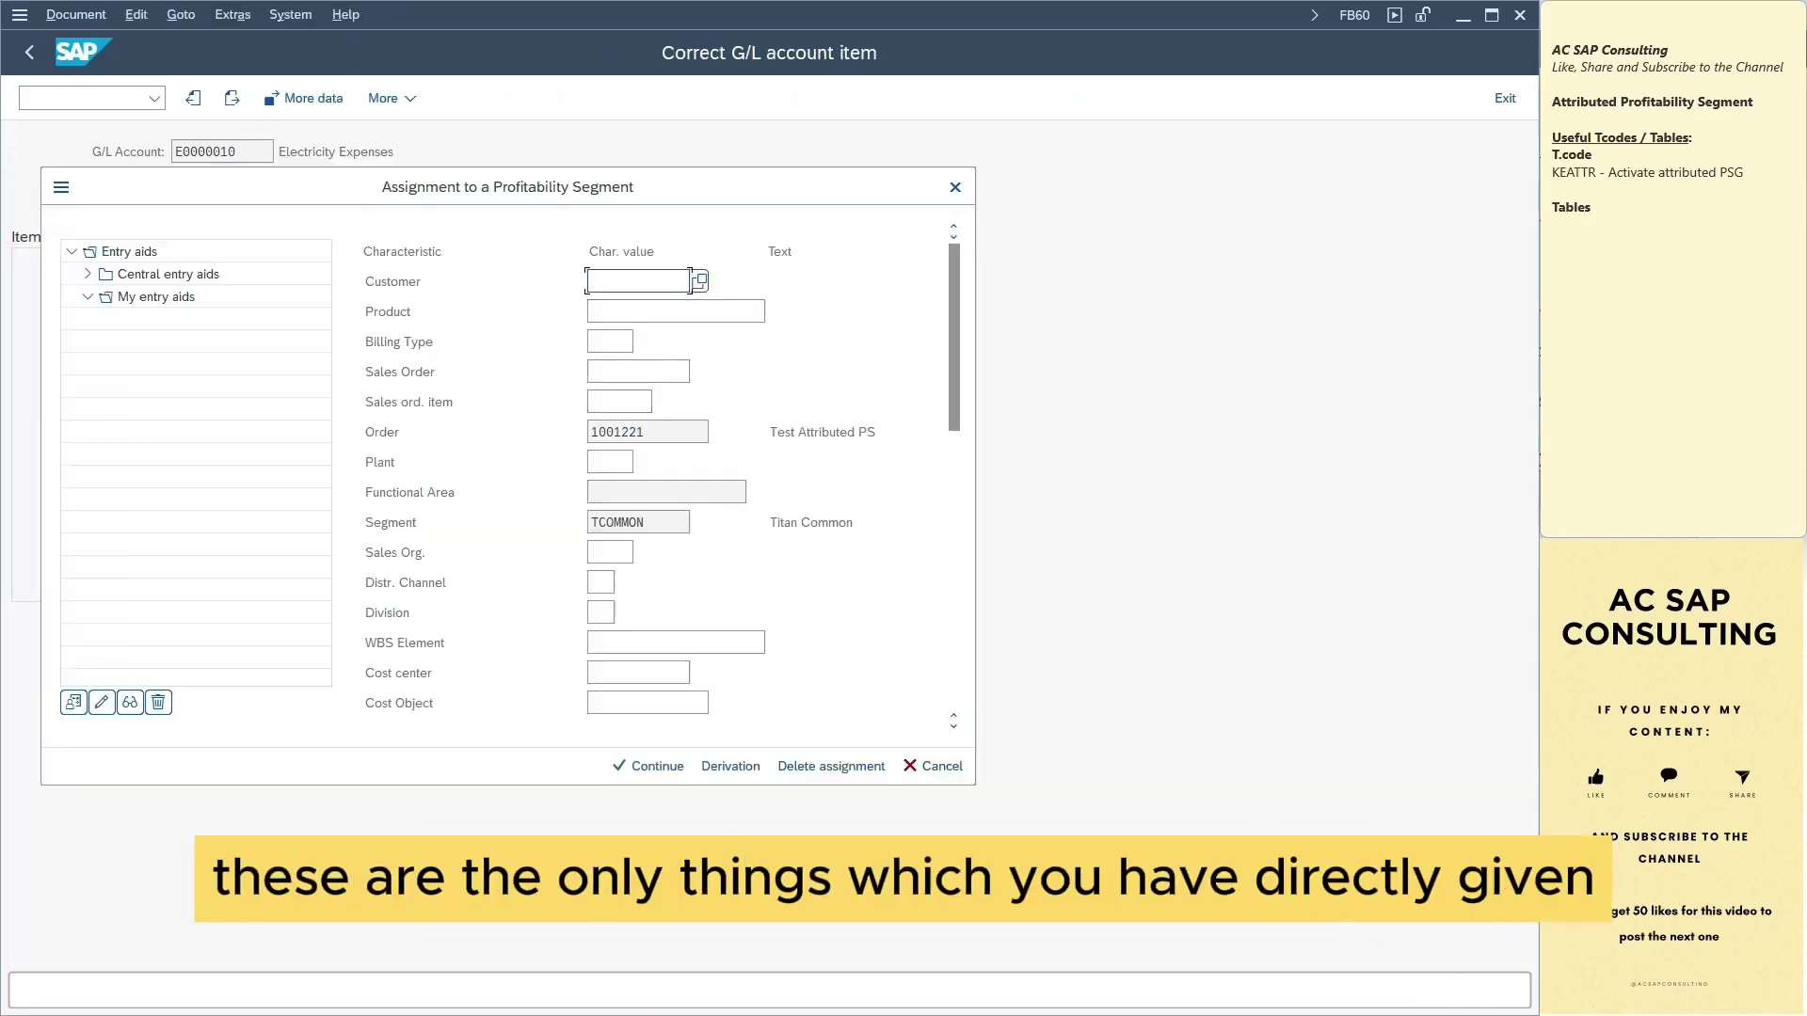
double_click(639, 432)
double_click(690, 522)
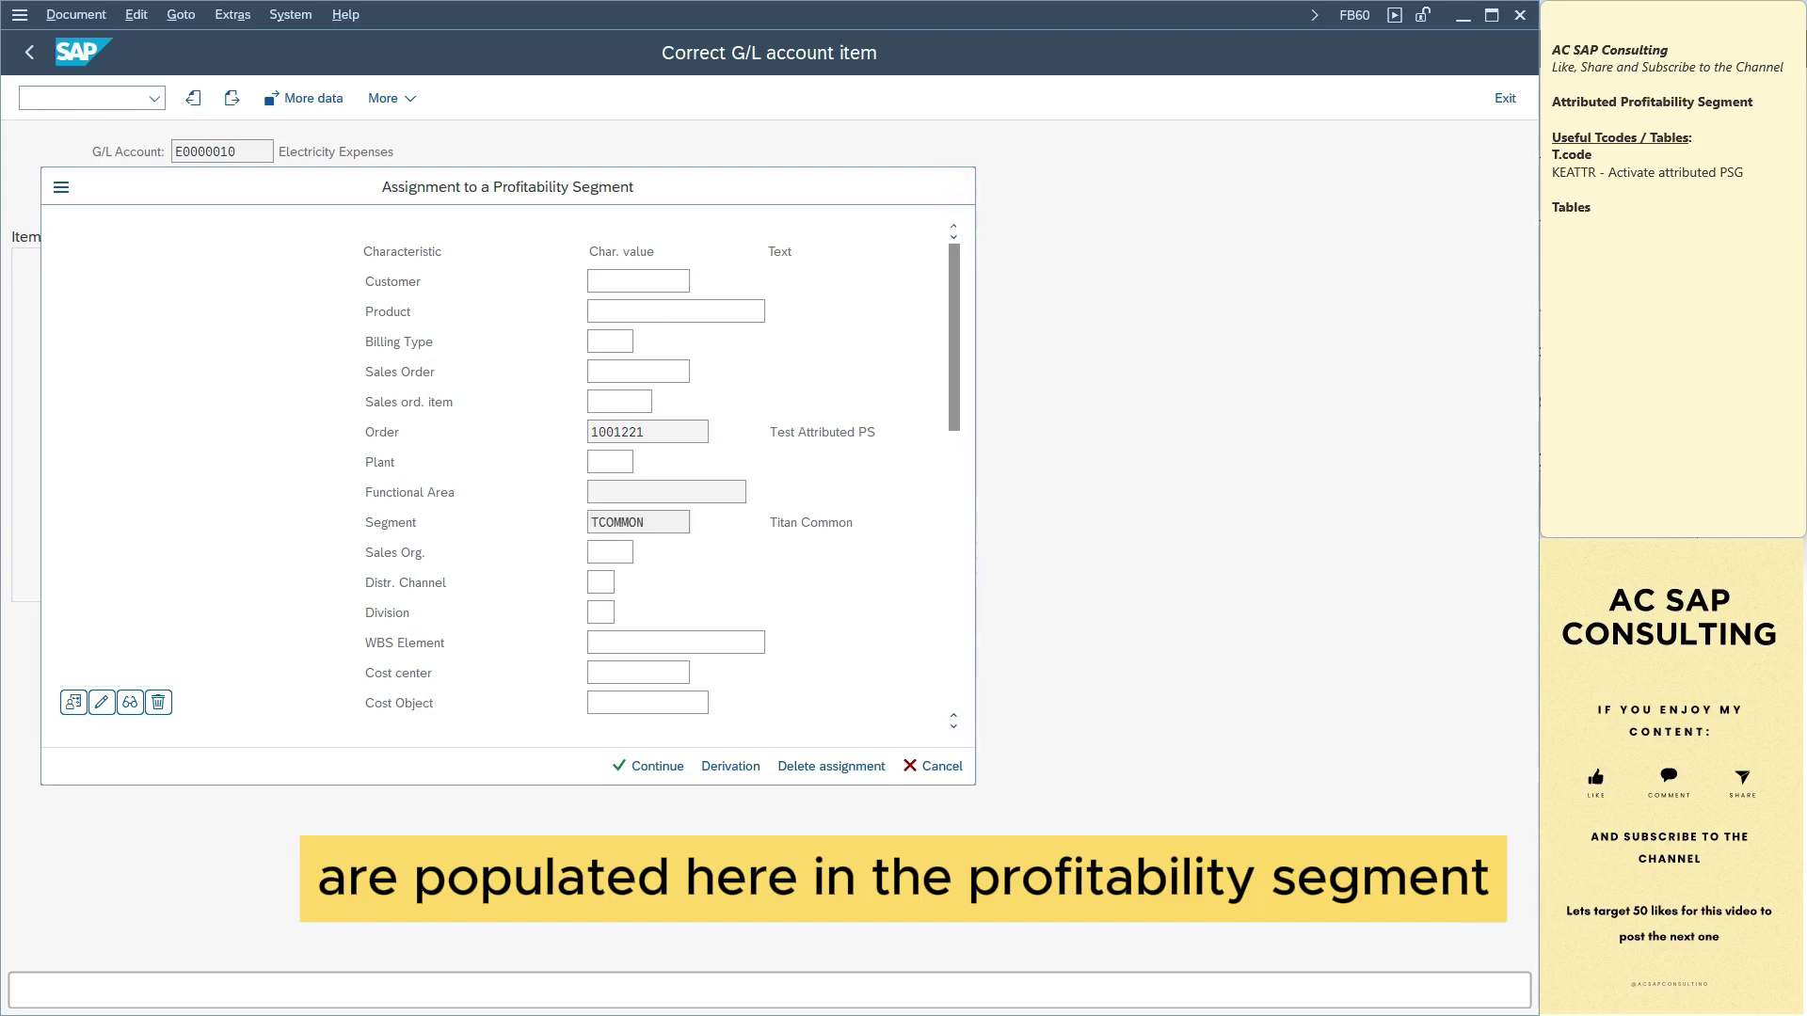
click(956, 187)
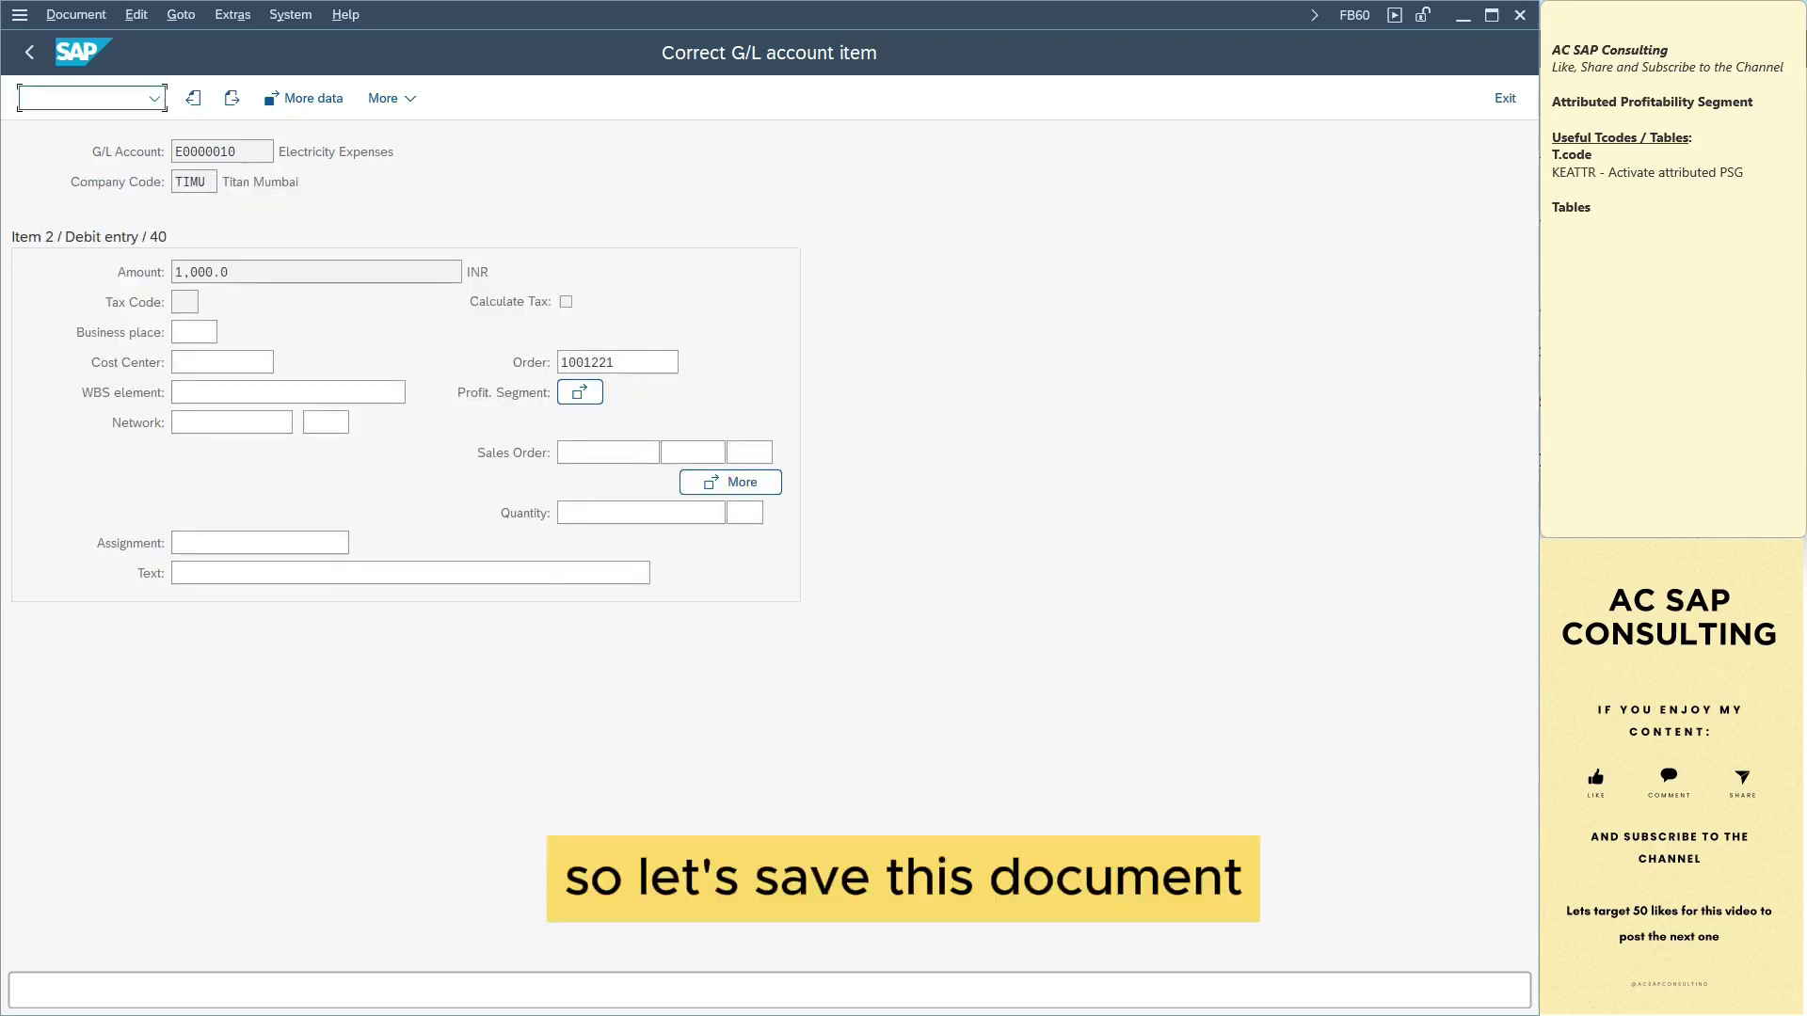
Post the vendor invoice and display the posted document with its expense line and order assignment
key(ctrl+s)
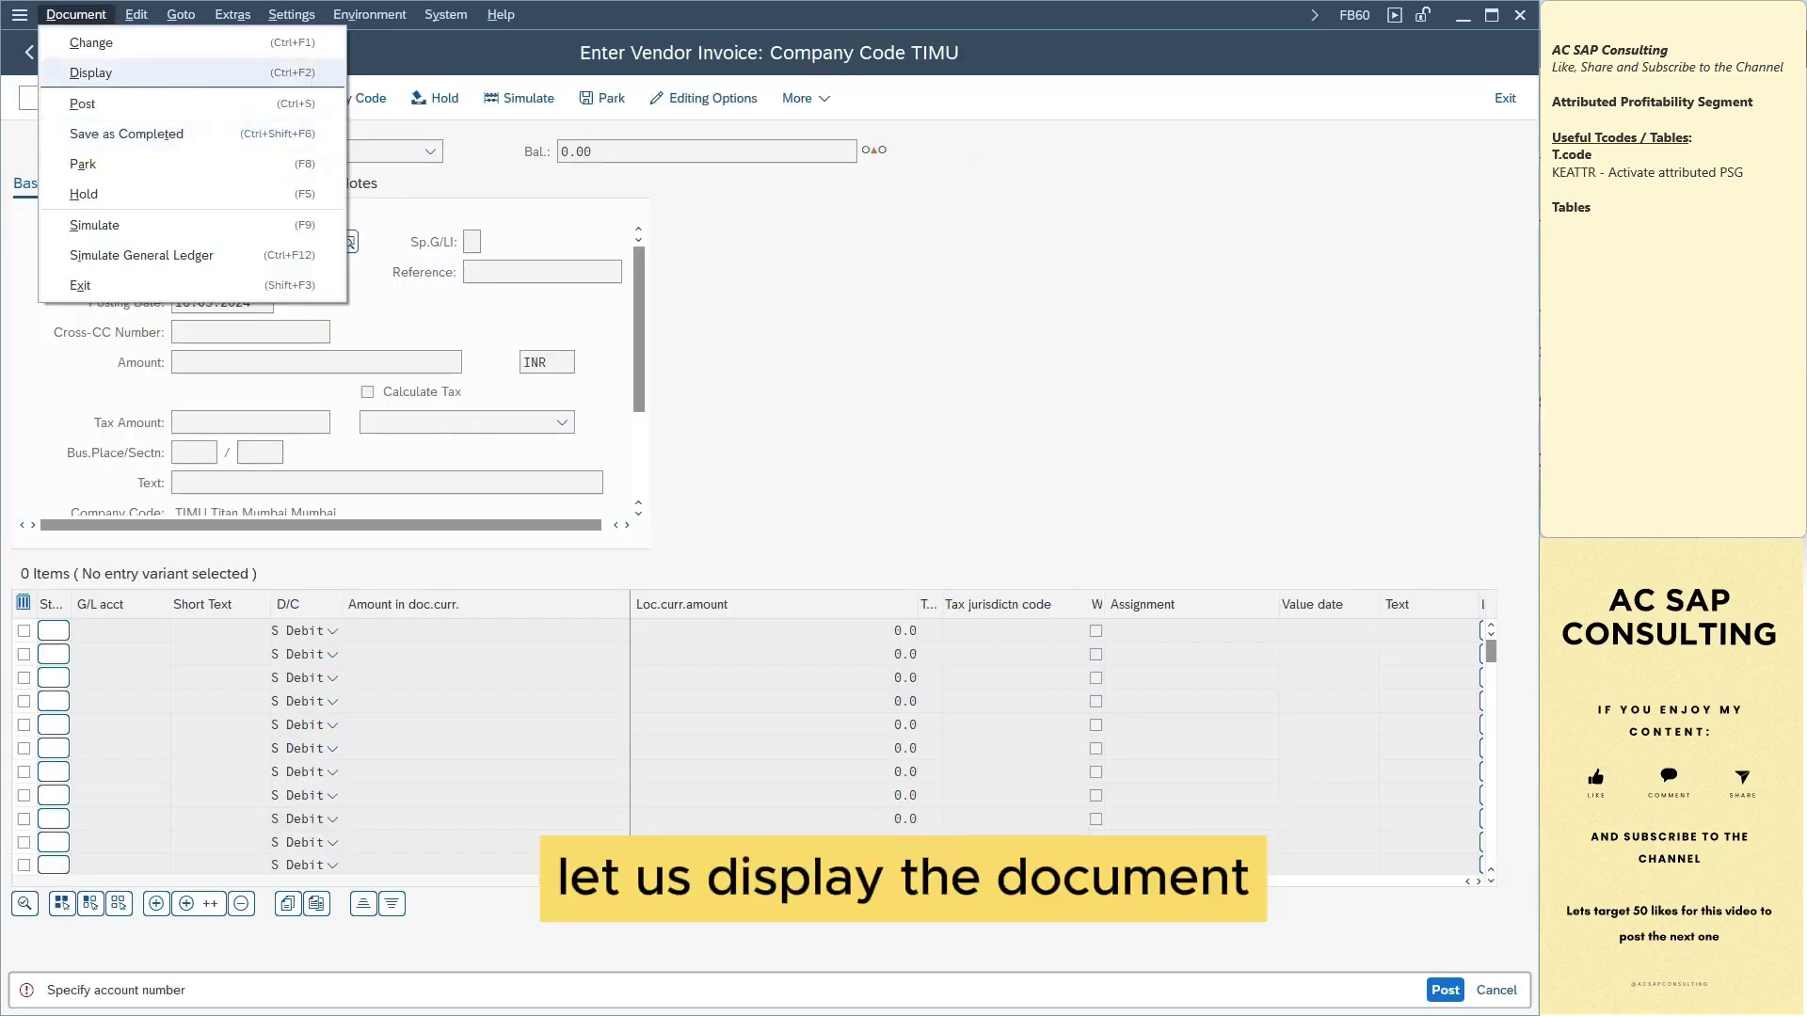
click(89, 72)
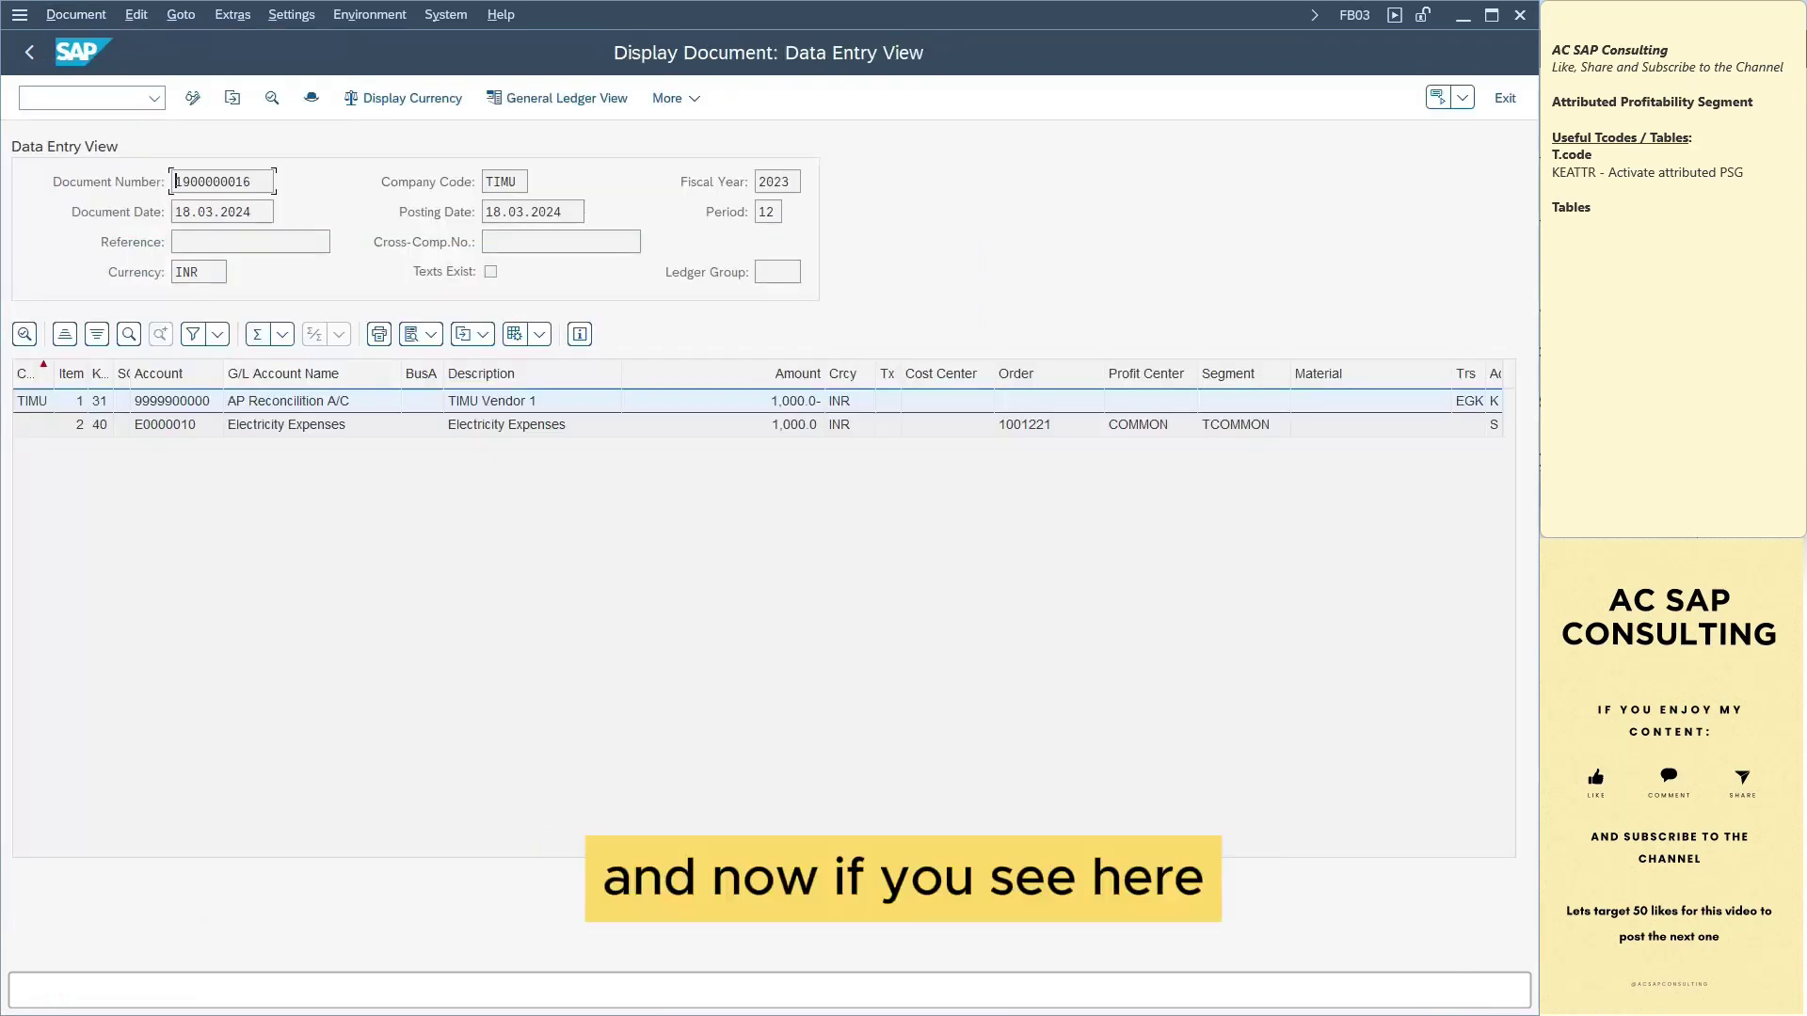
click(311, 426)
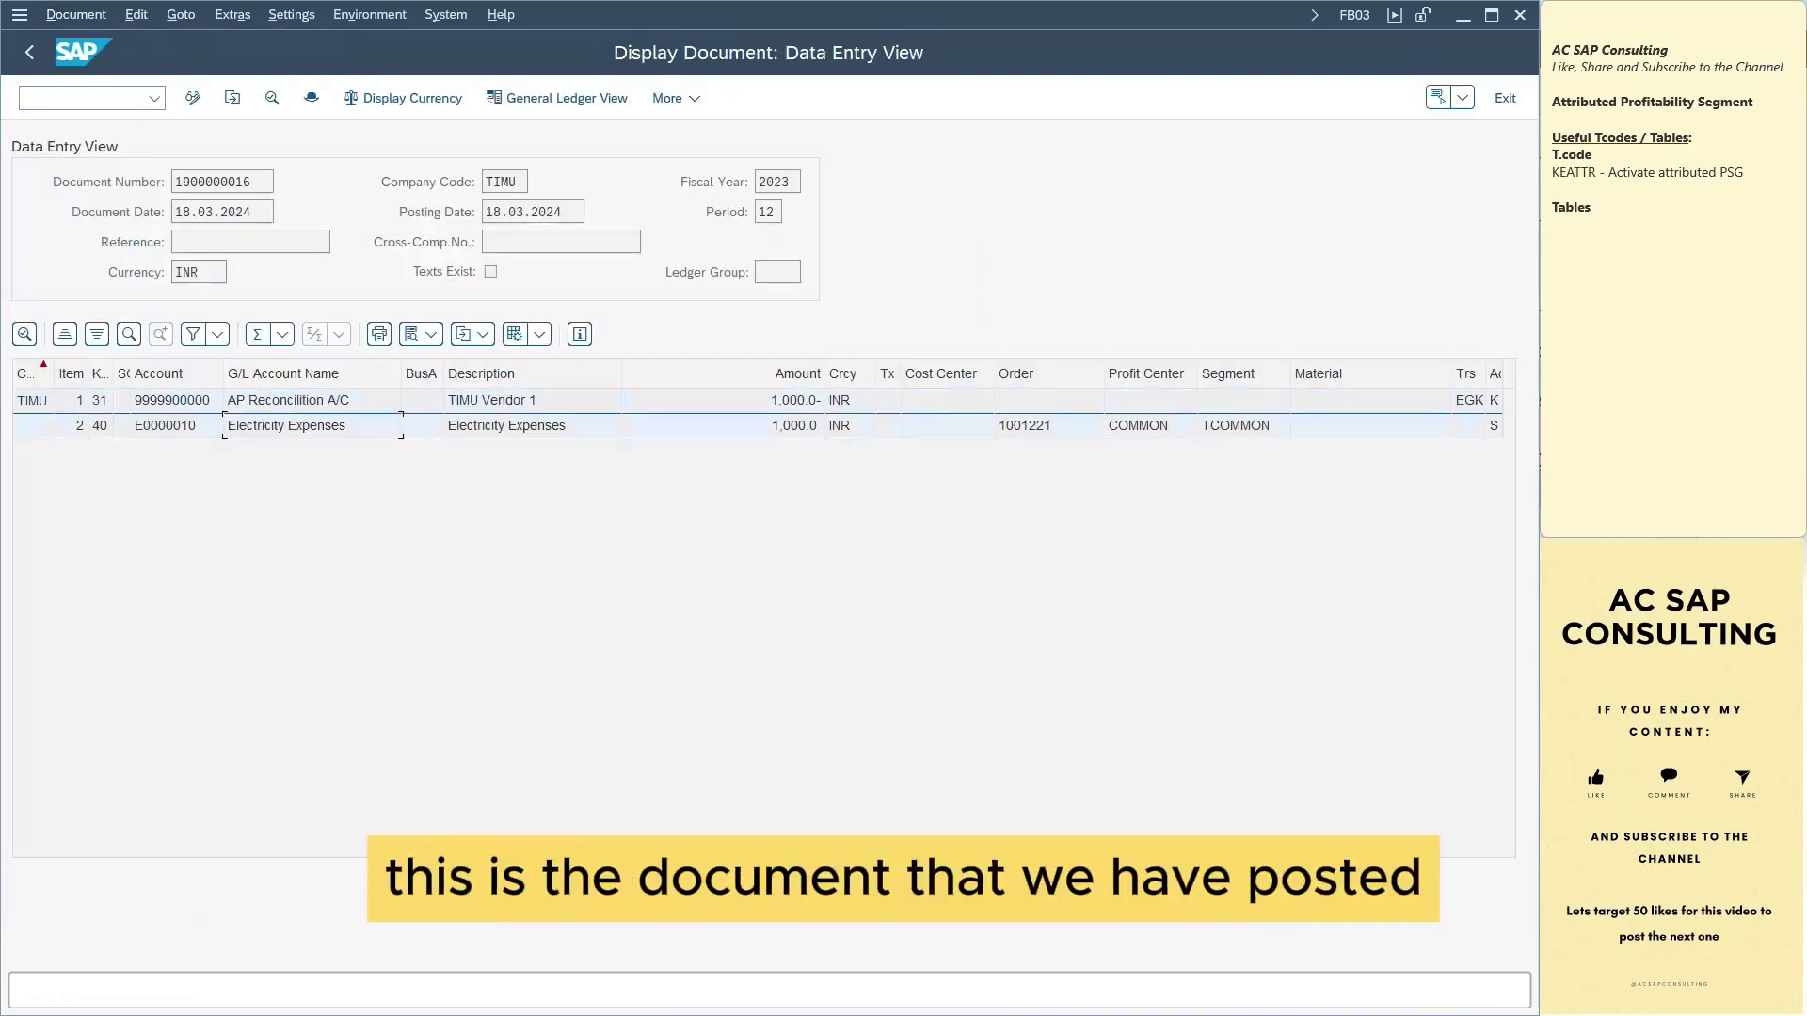
click(1040, 425)
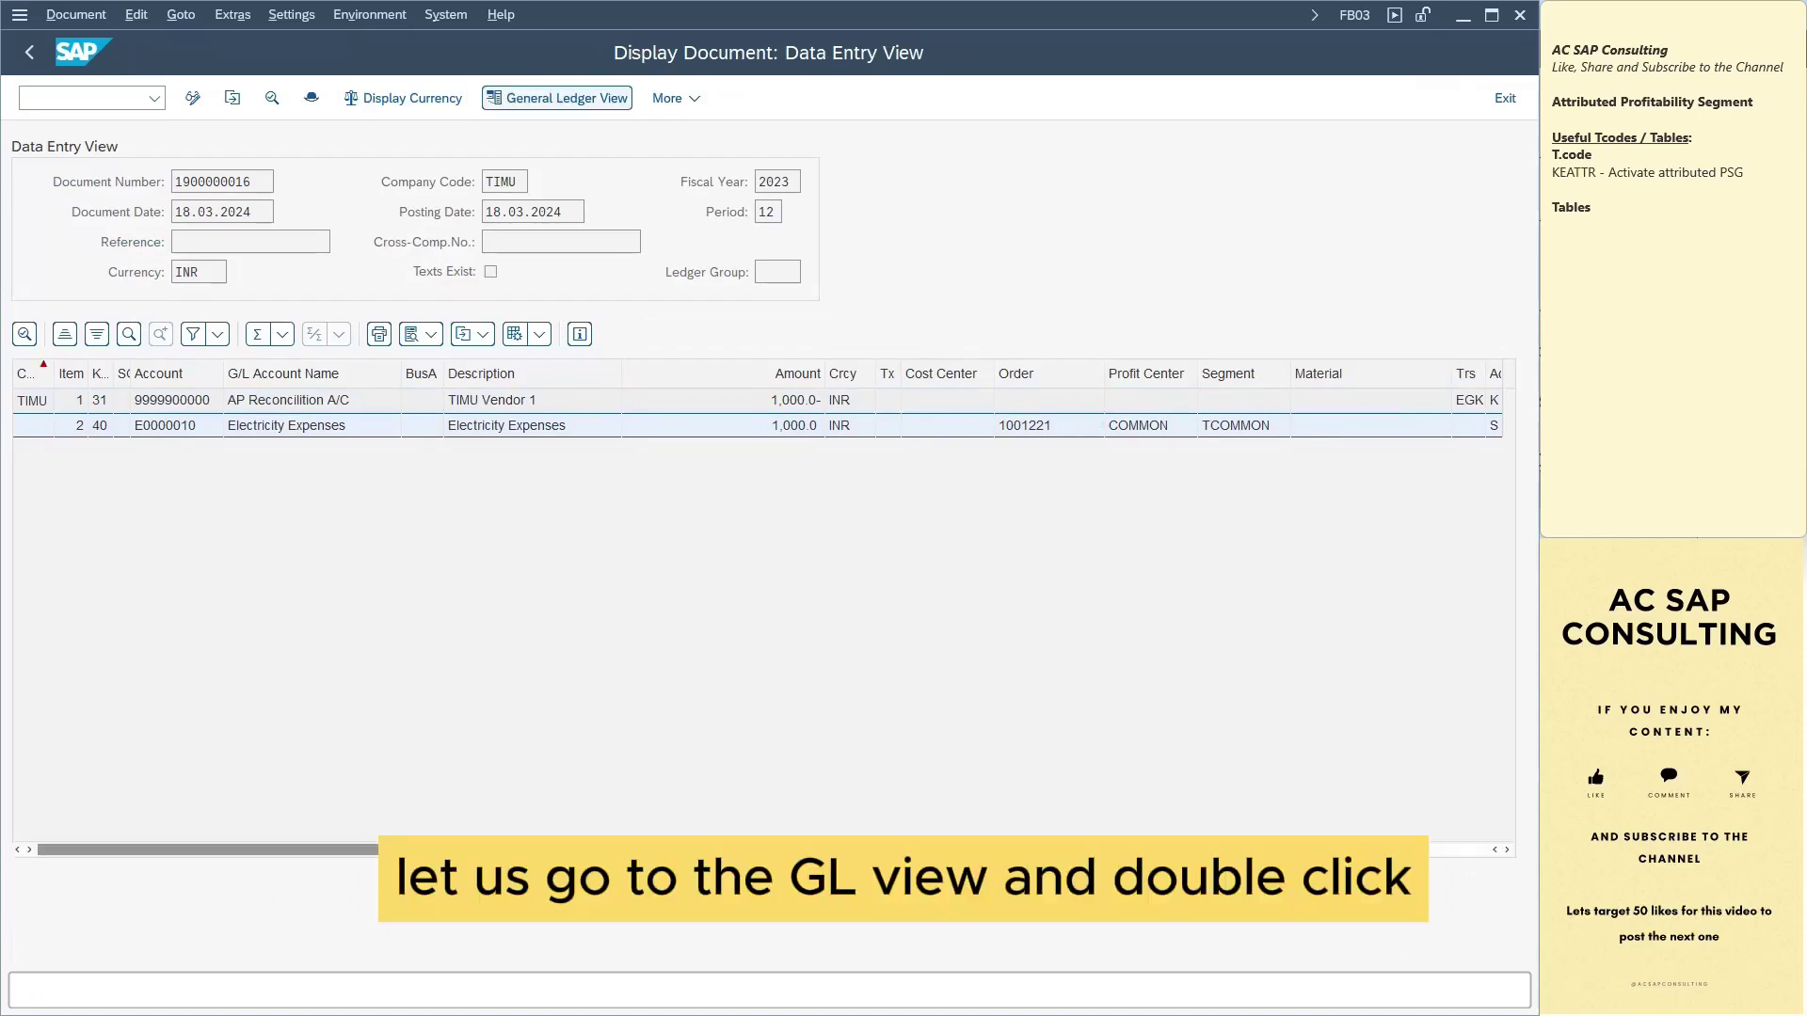
Examine the characteristics in the expense line's profitability segment assignment in the document's General Ledger View
click(565, 98)
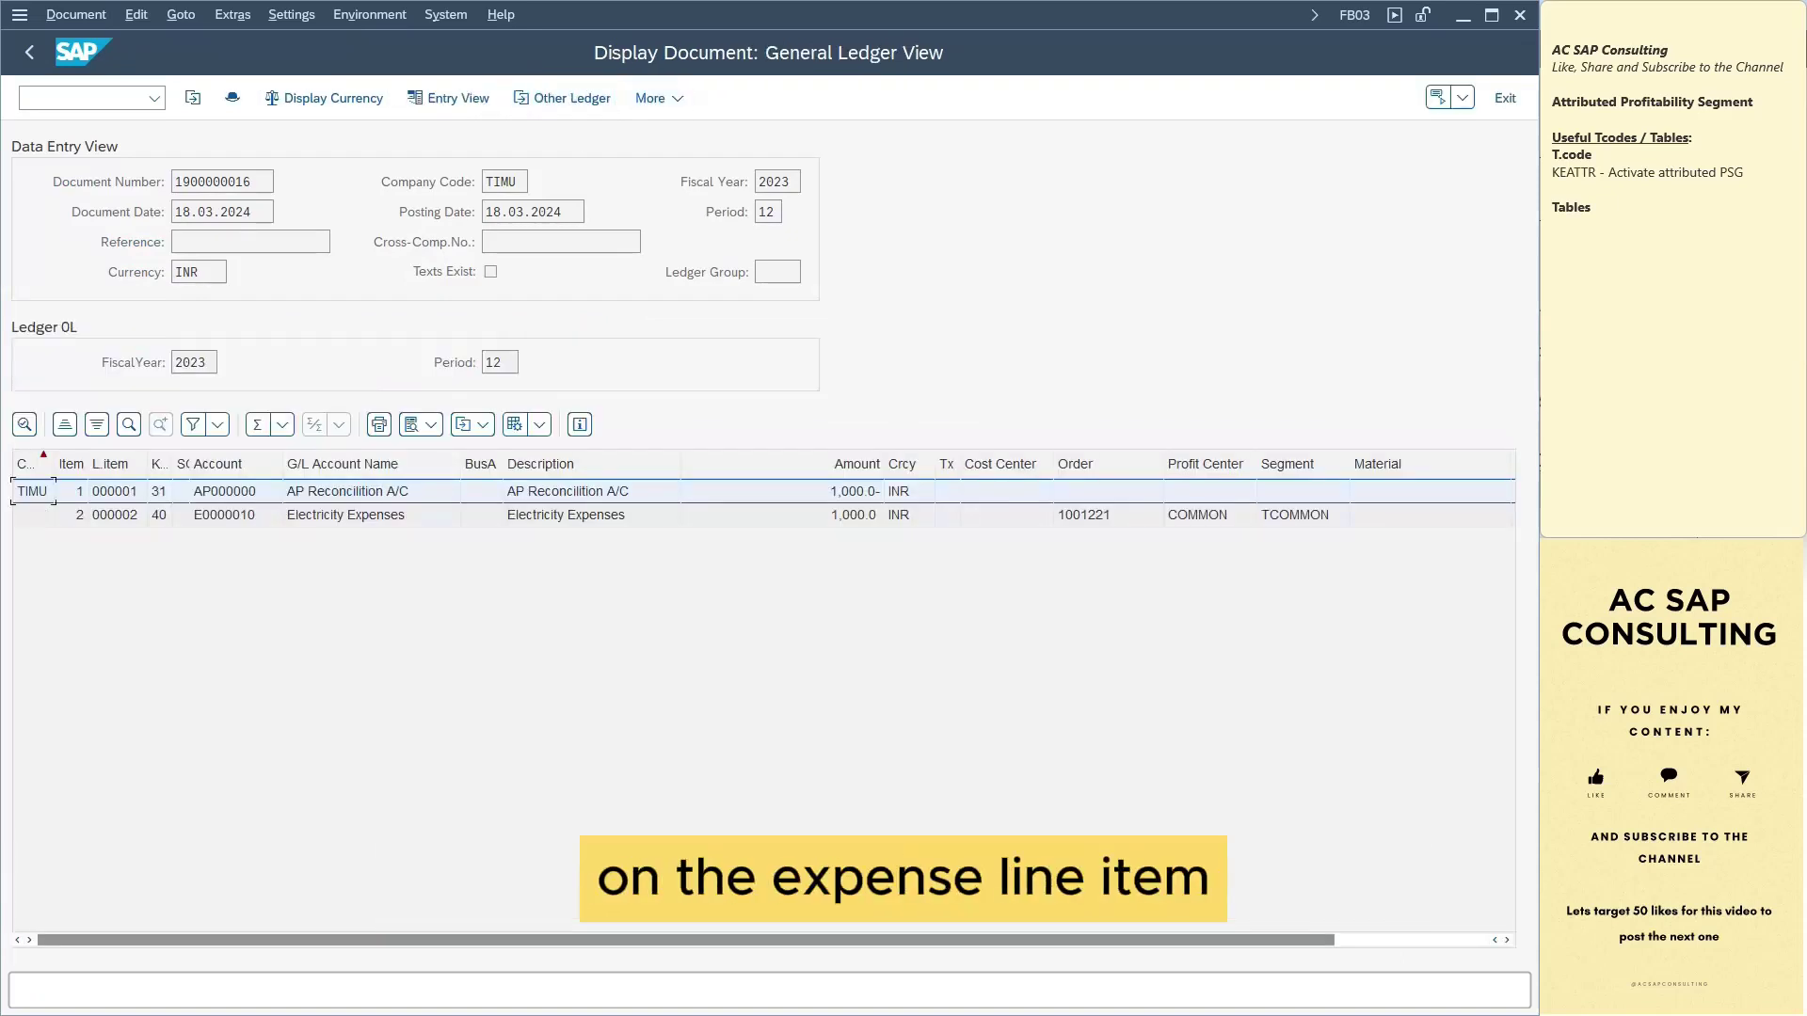
double_click(565, 514)
click(579, 452)
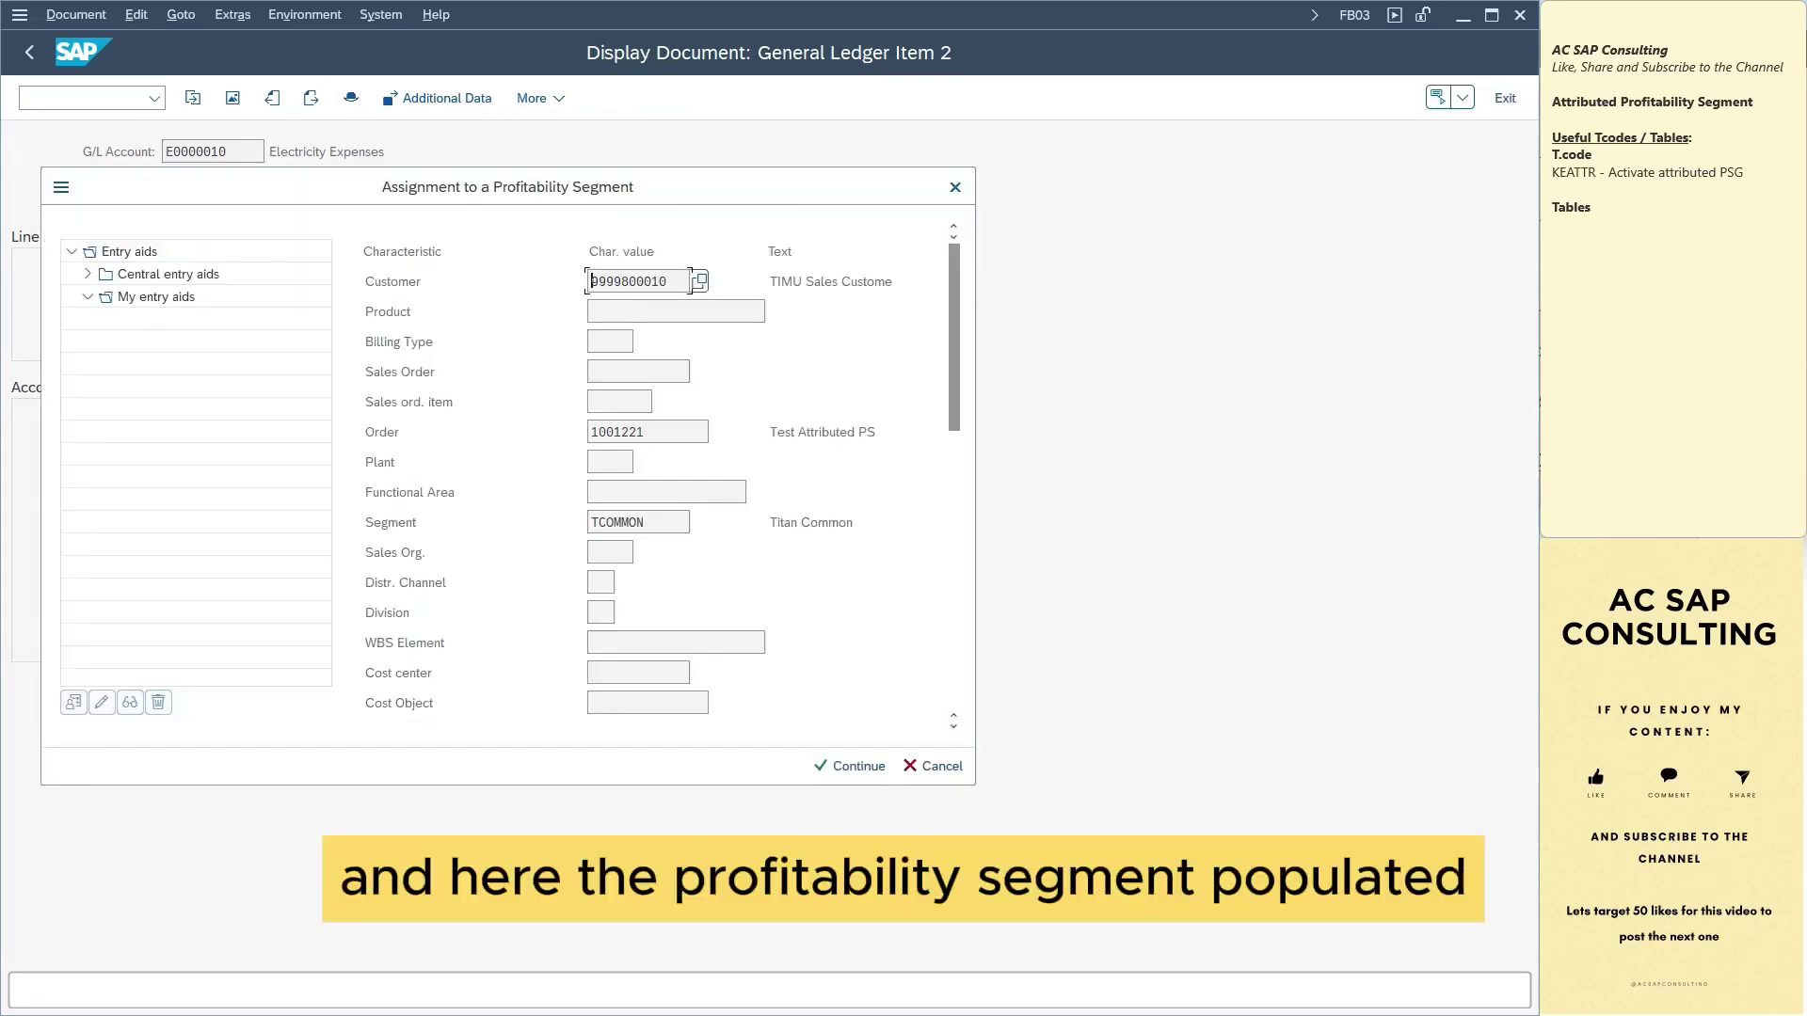
double_click(690, 281)
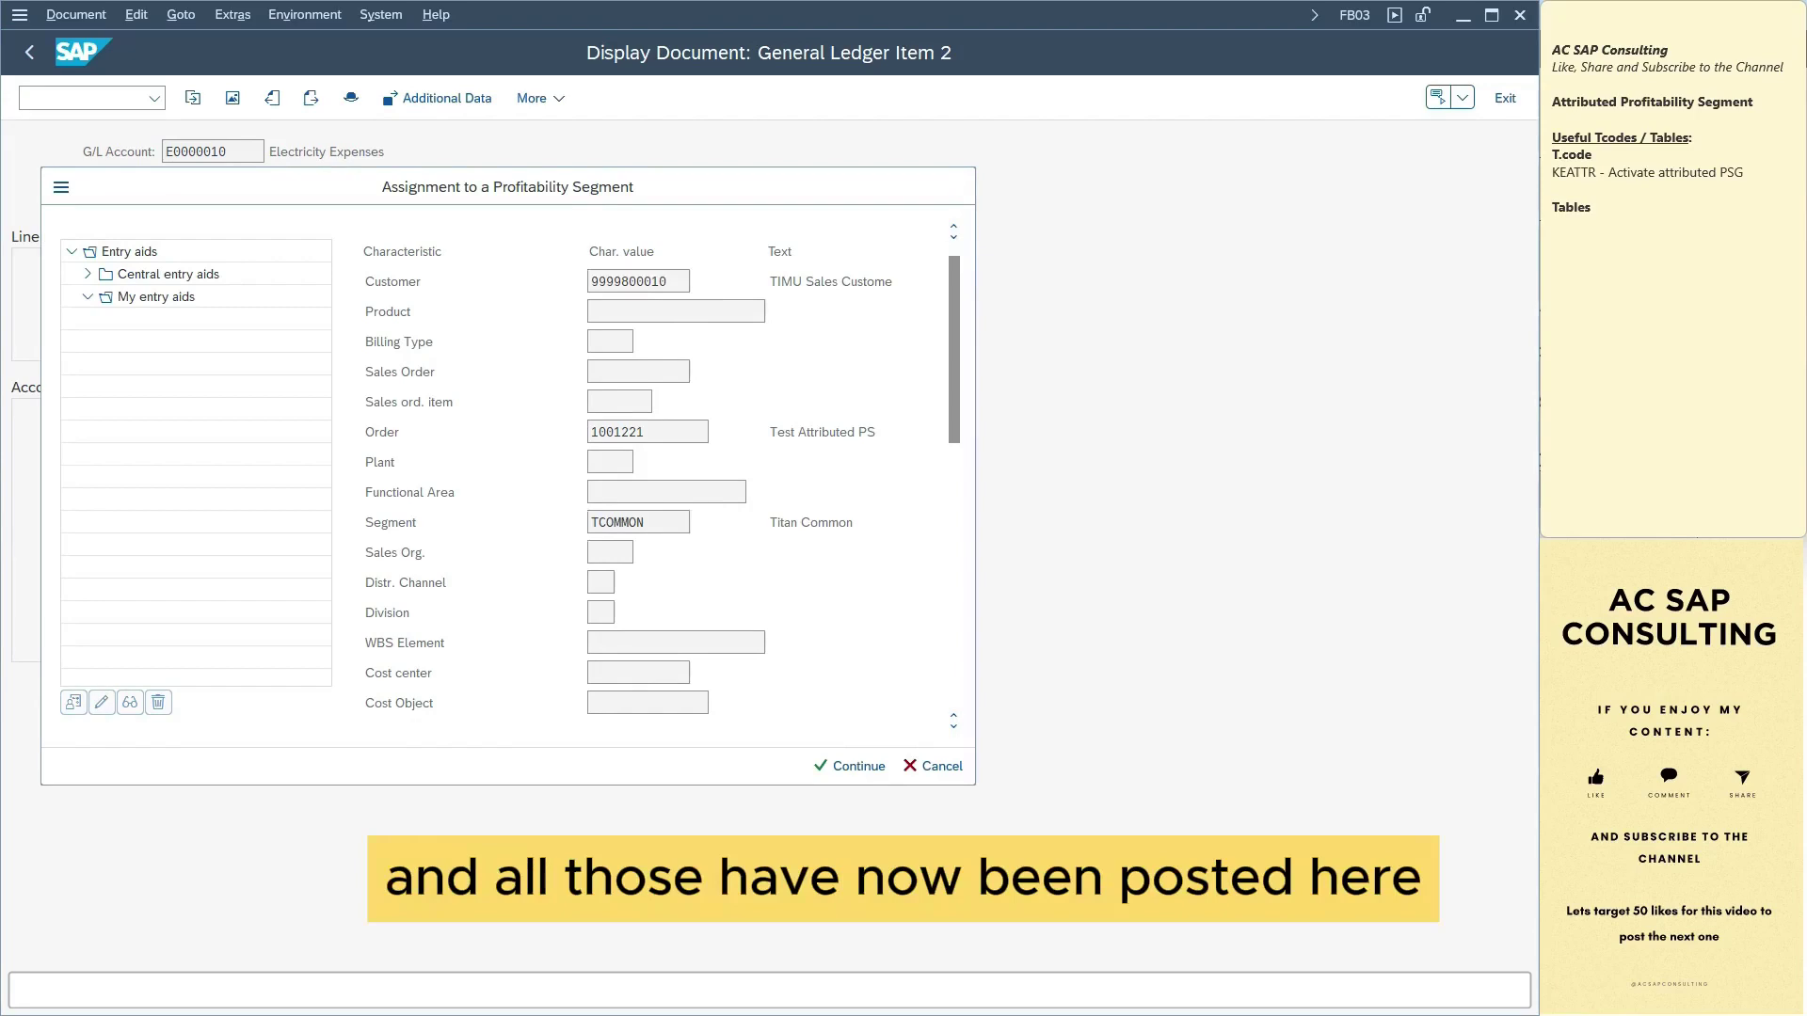
scroll(662, 484, down, 2)
scroll(633, 281, down, 4)
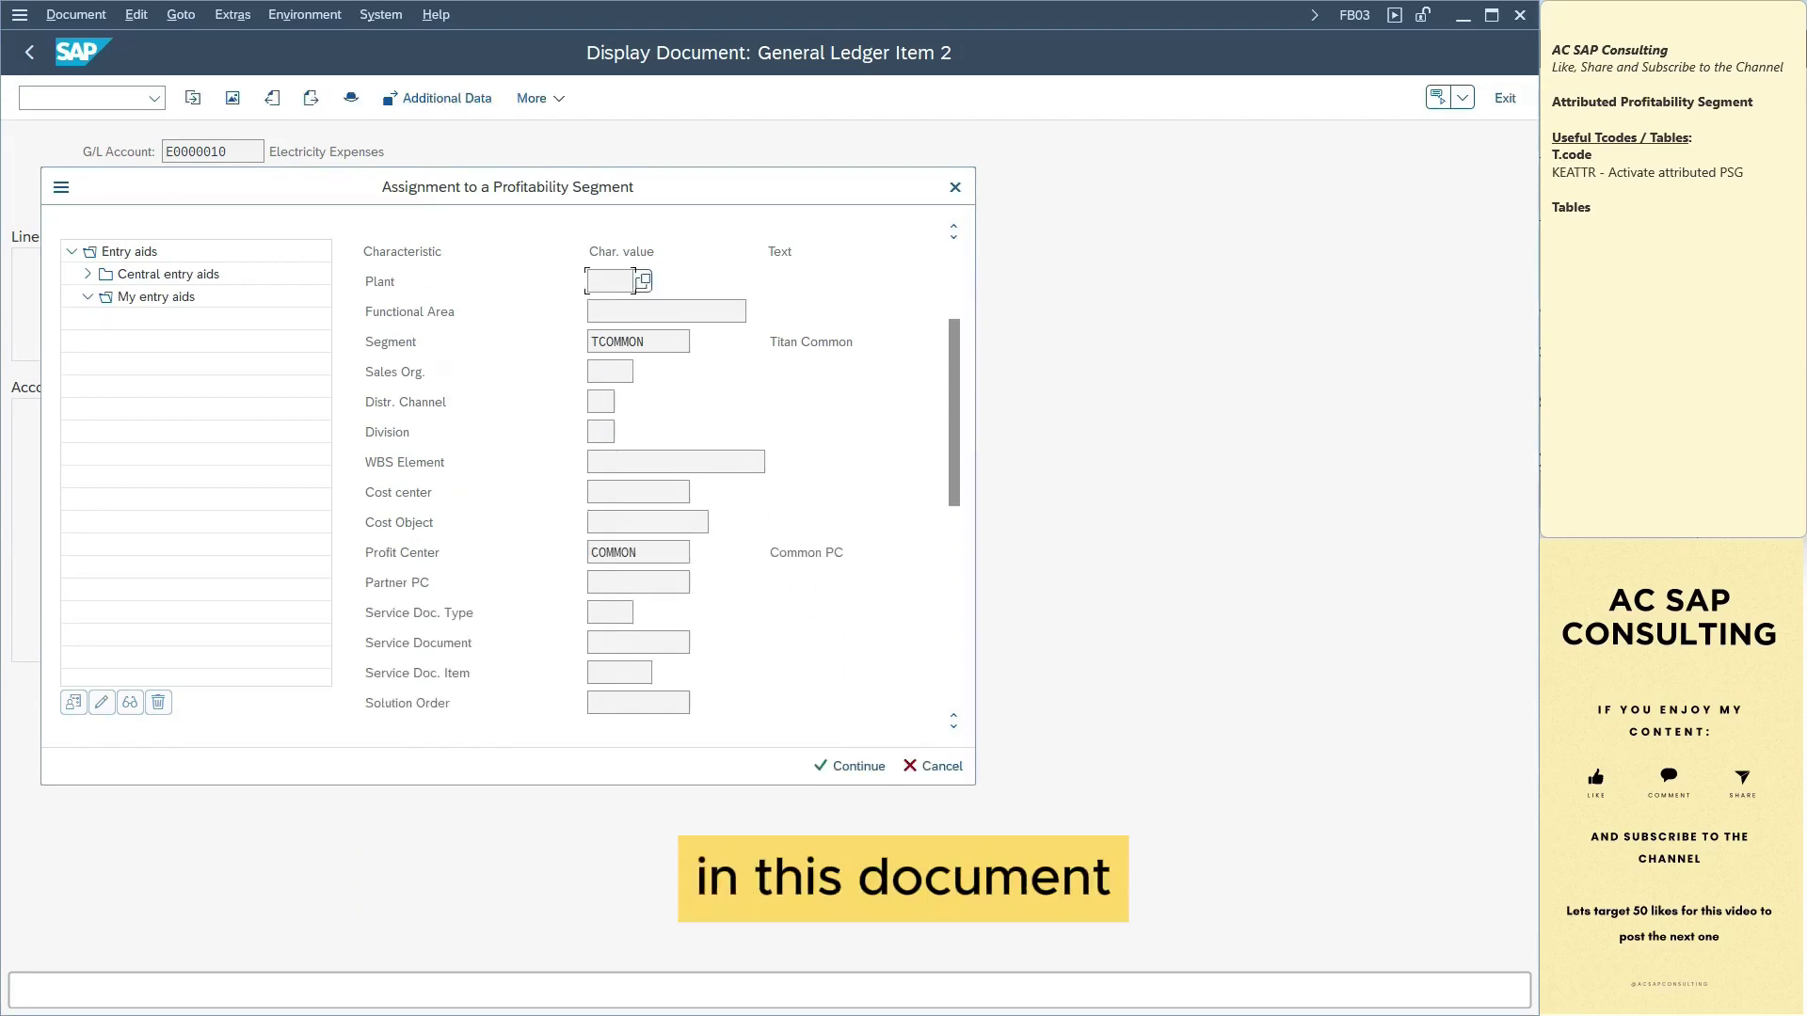
scroll(616, 282, down, 5)
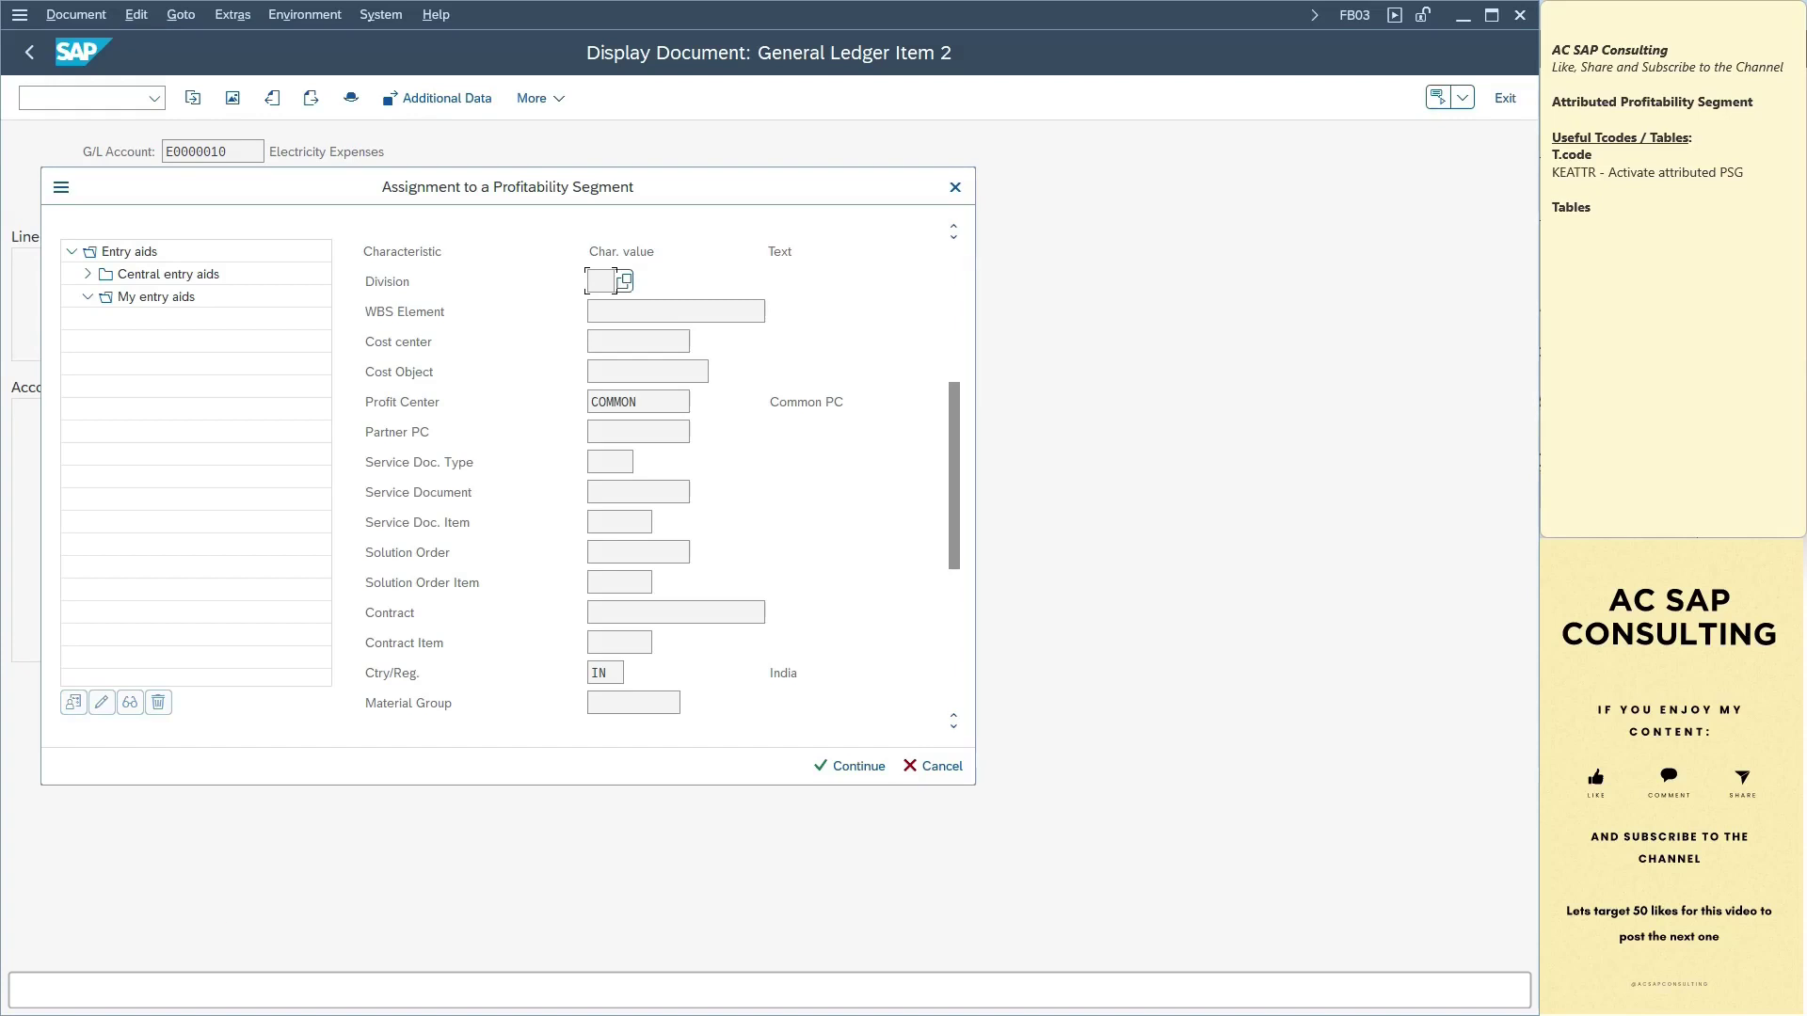
click(849, 765)
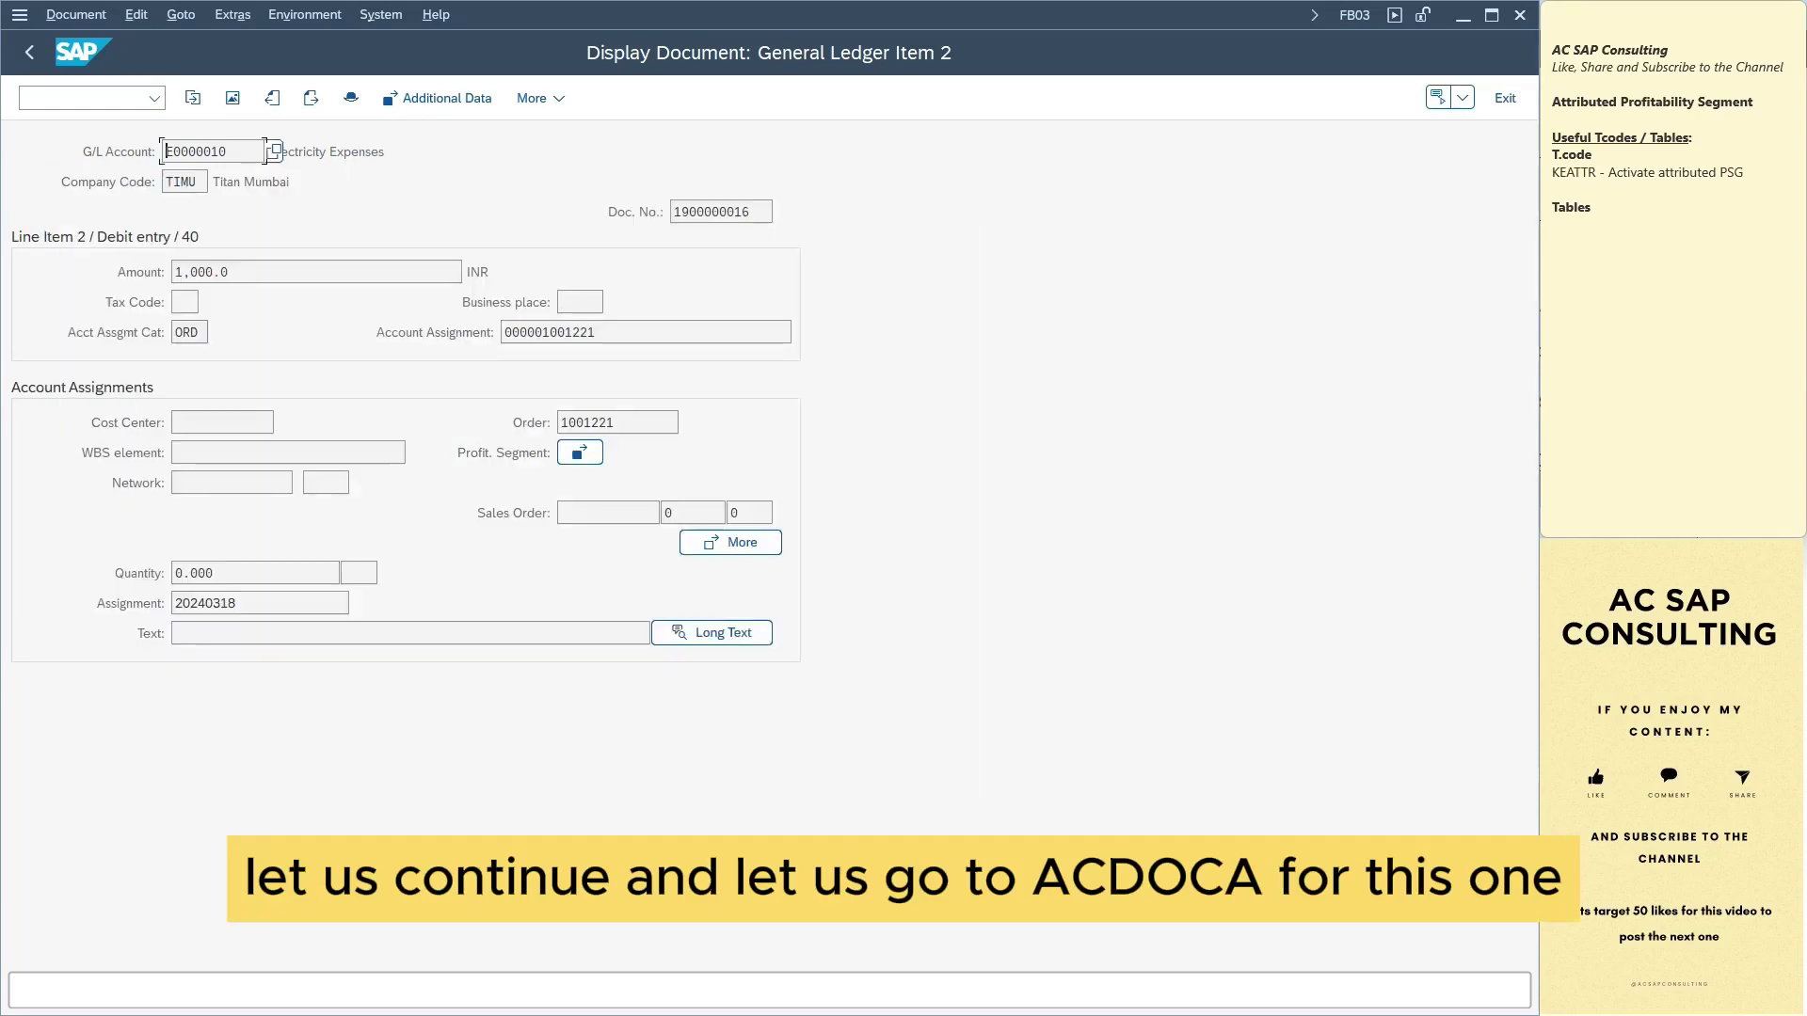
Copy the posted document's number and start transaction SE16N for table ACDOCA
click(84, 98)
click(711, 211)
key(ctrl+c)
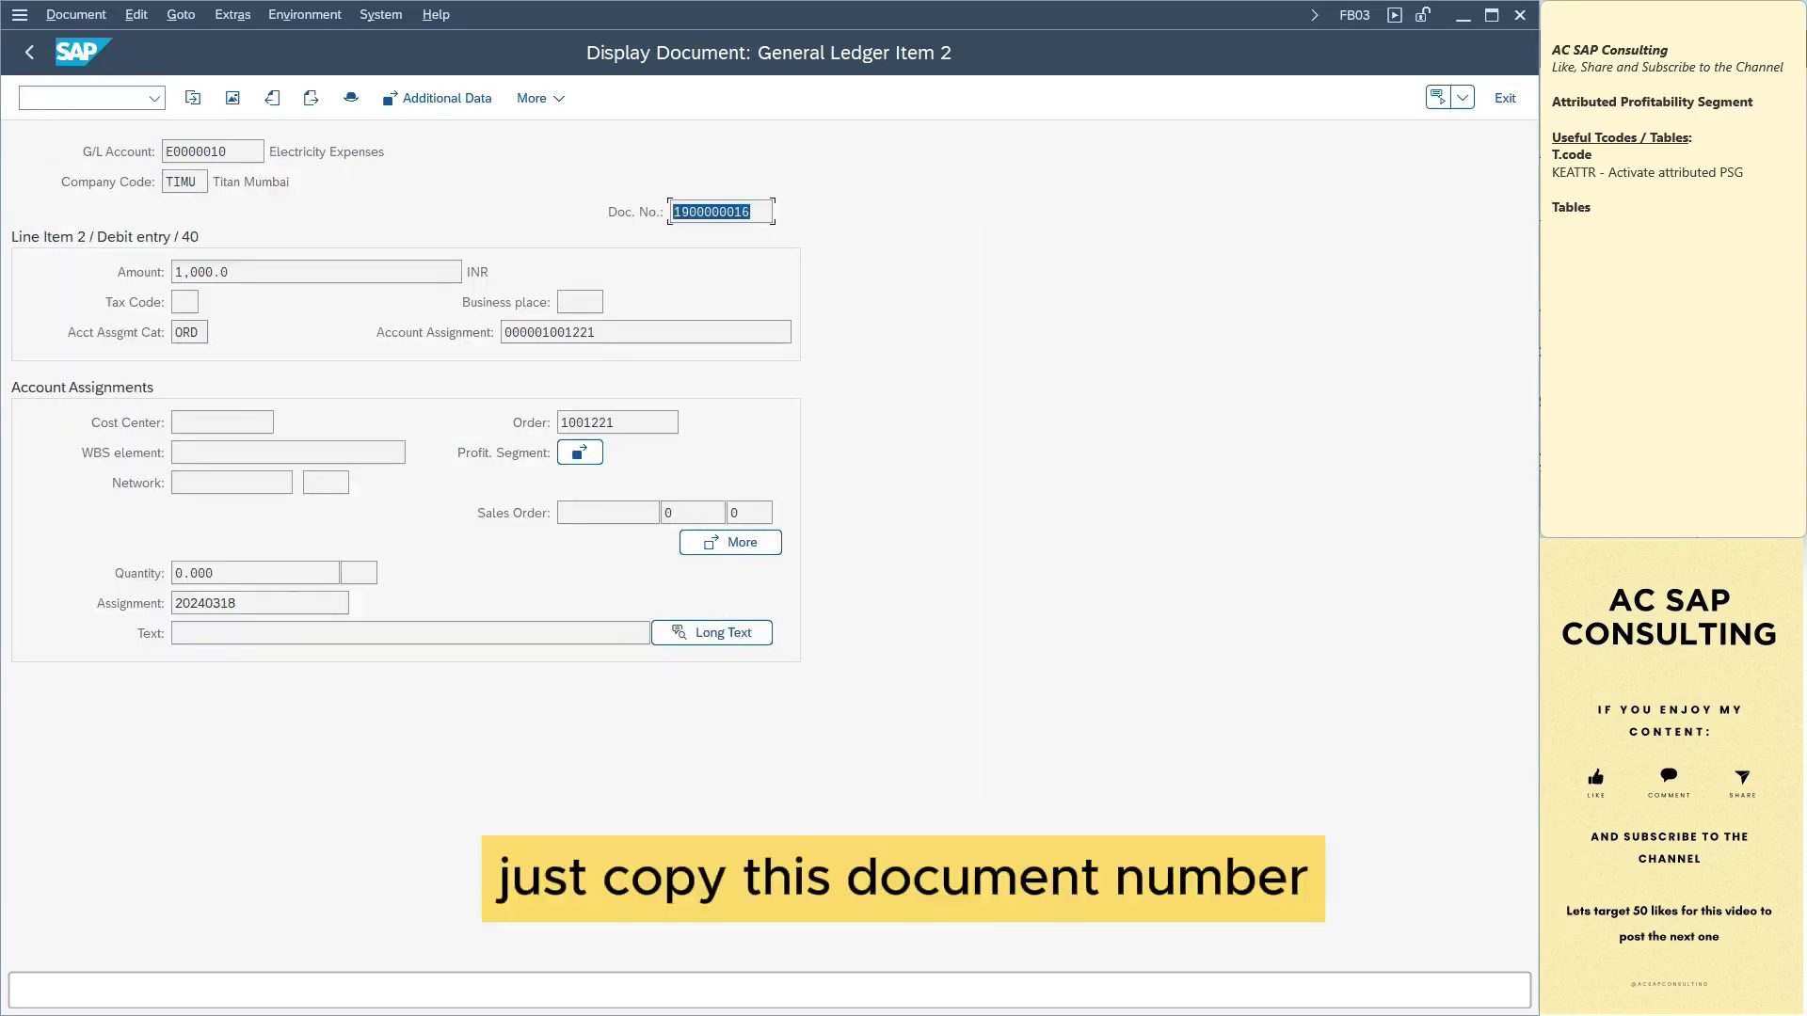
click(82, 98)
text(/nse16n)
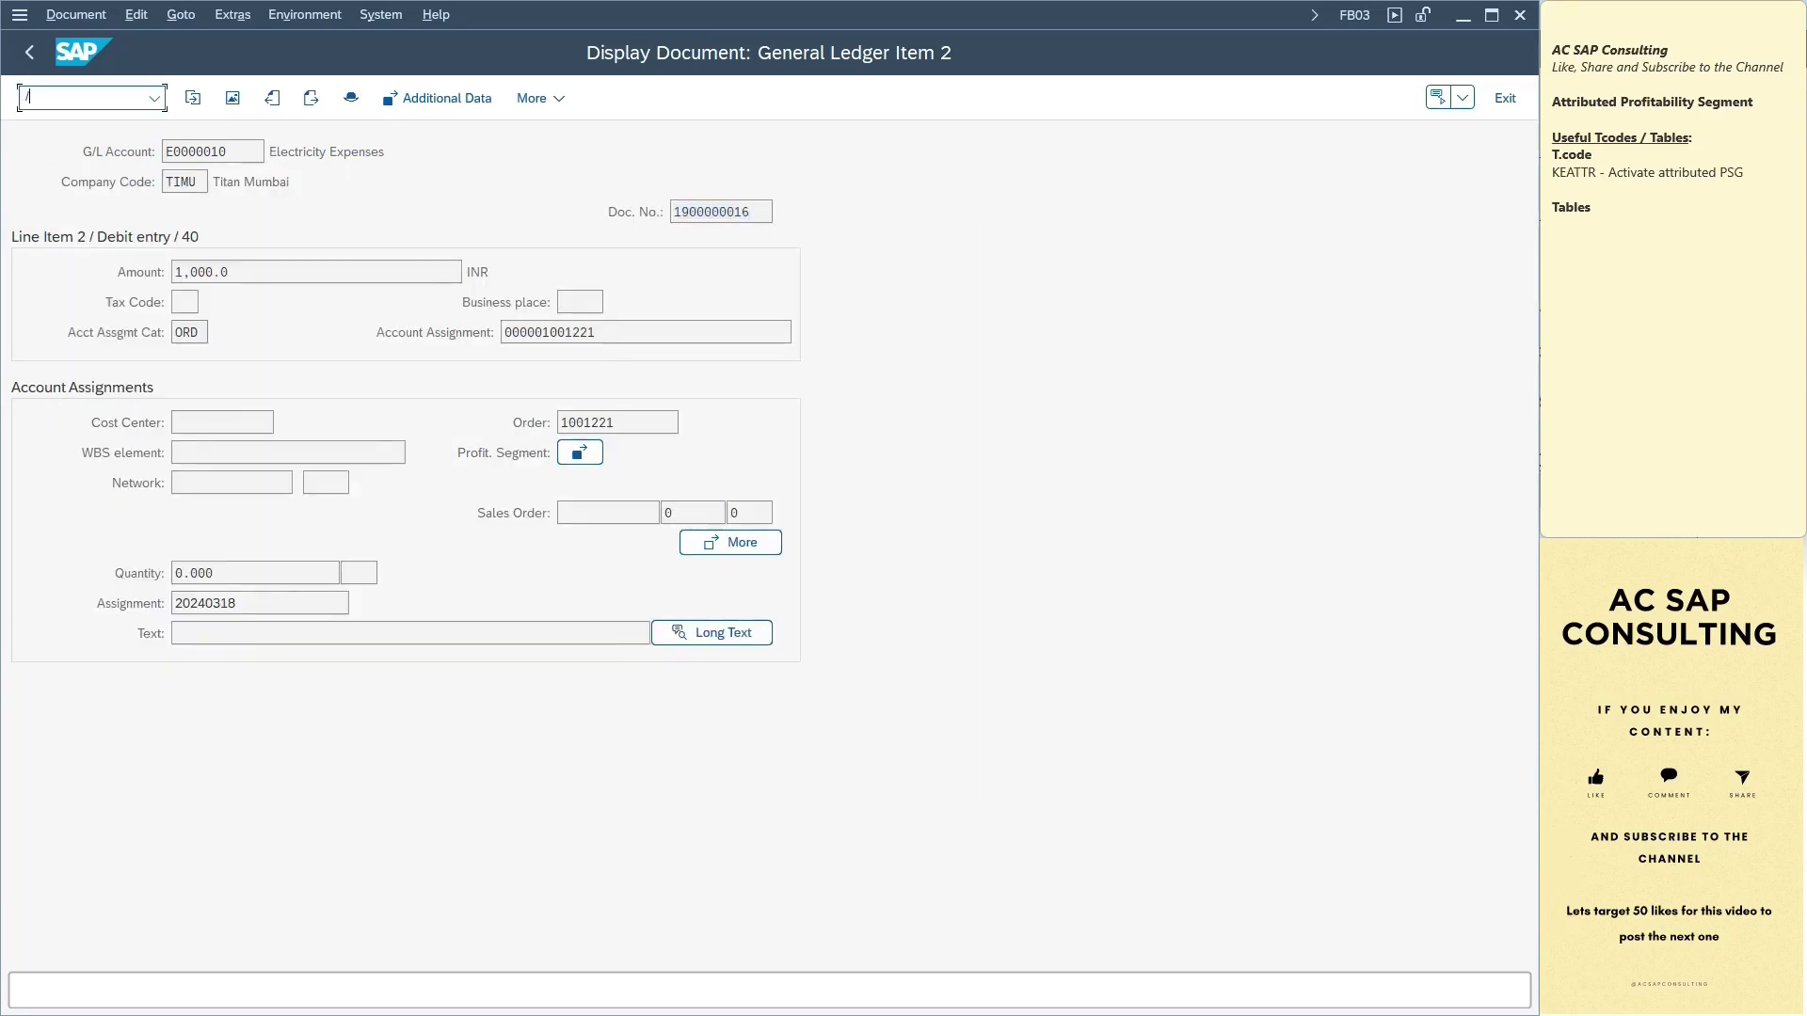
key(Return)
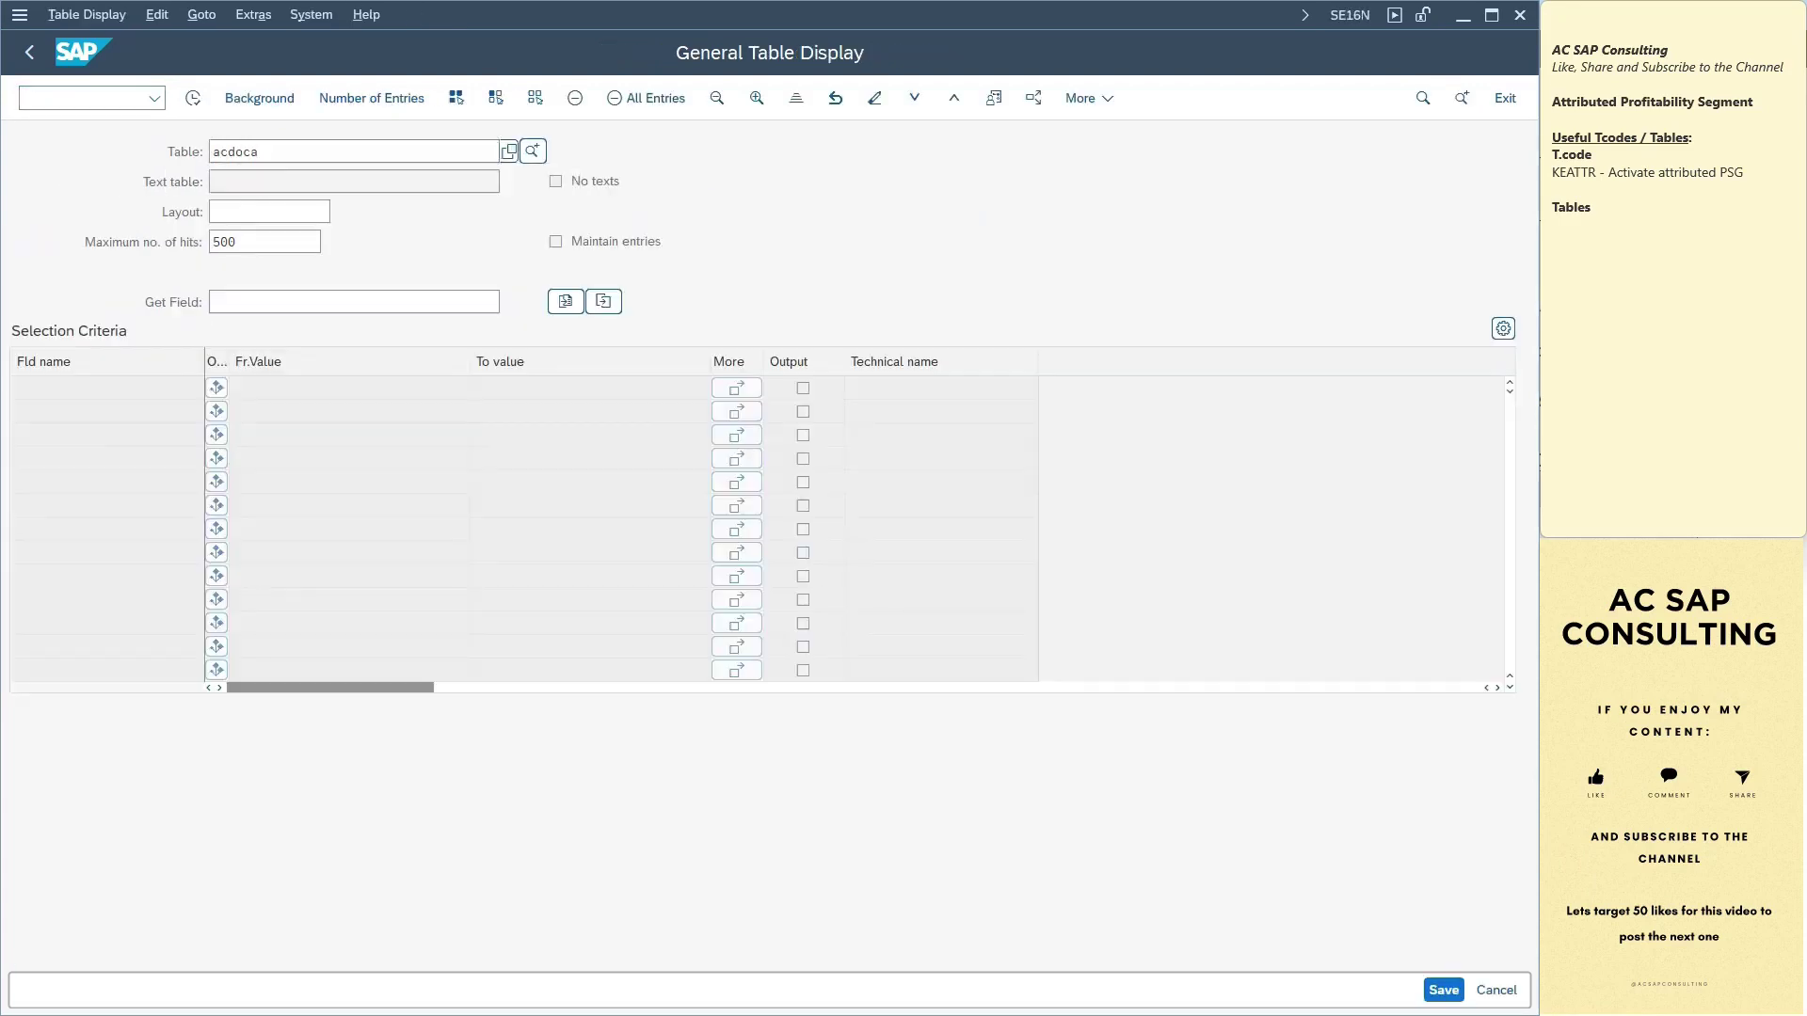
key(Return)
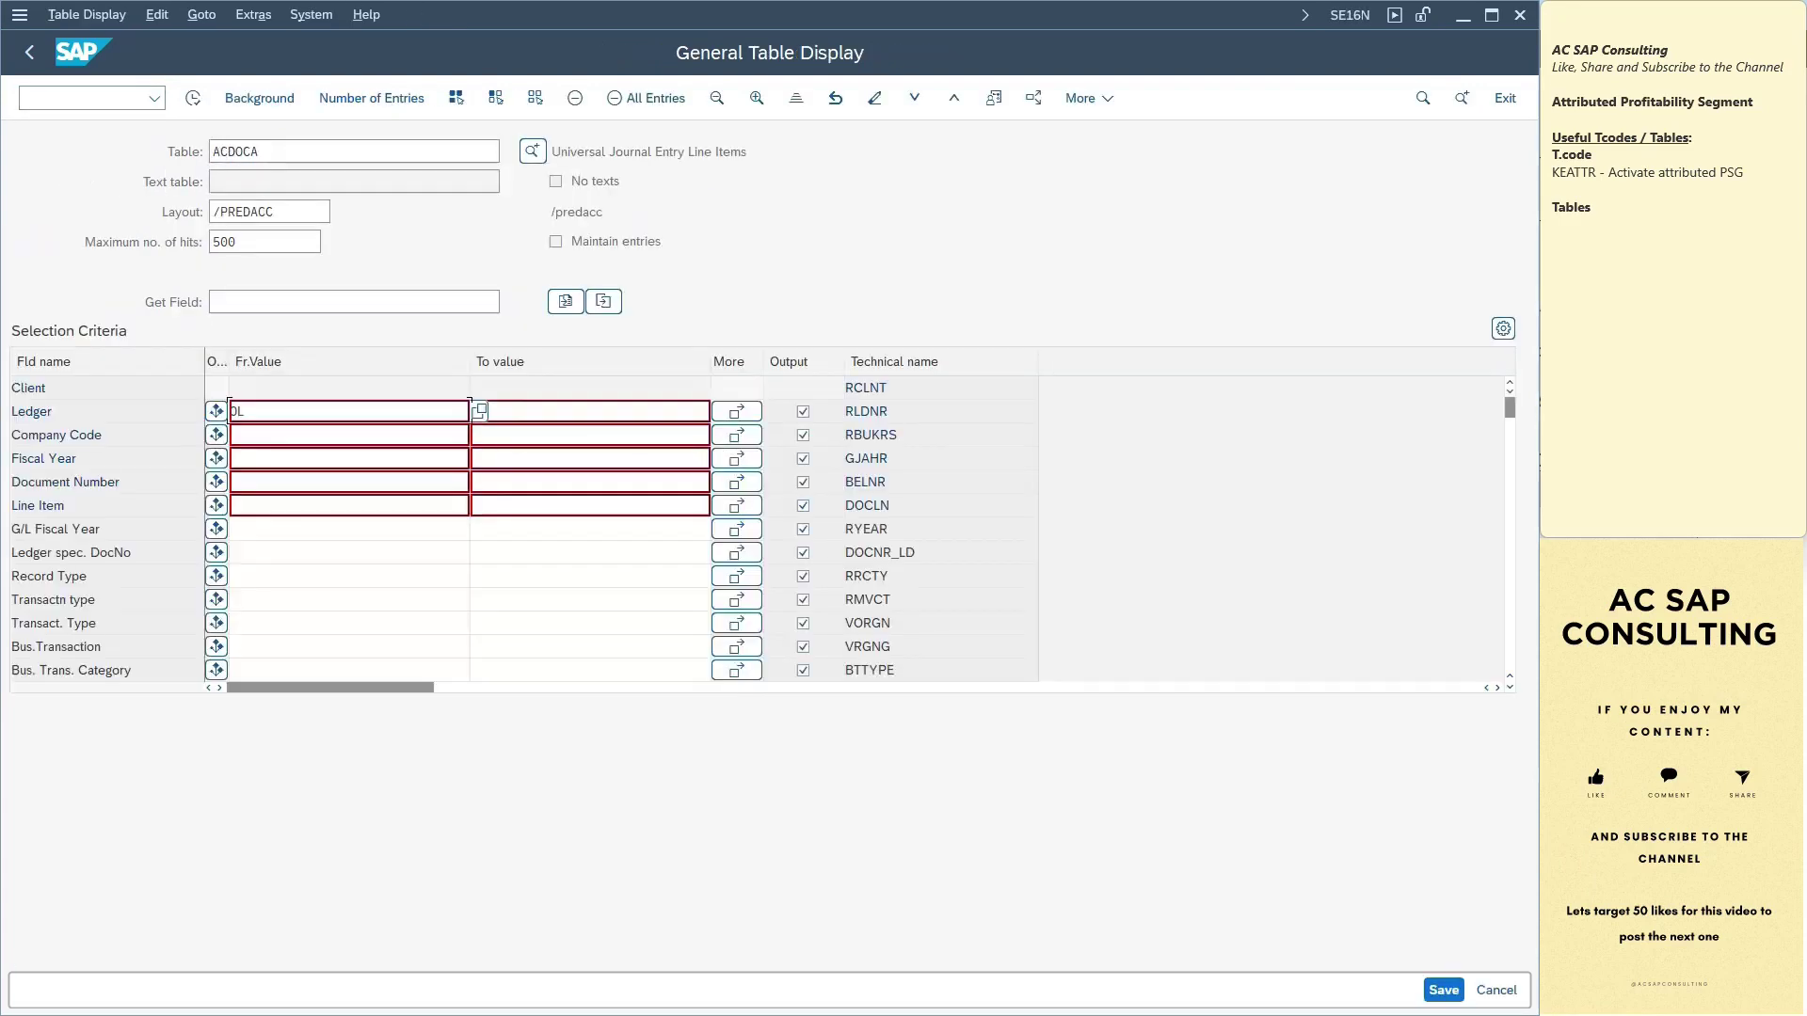
List the ACDOCA entries for company code TIMU, fiscal year 2023 and the copied document number, and select the expense line
text(TIMU)
key(Tab)
text(2023)
key(Tab)
key(ctrl+v)
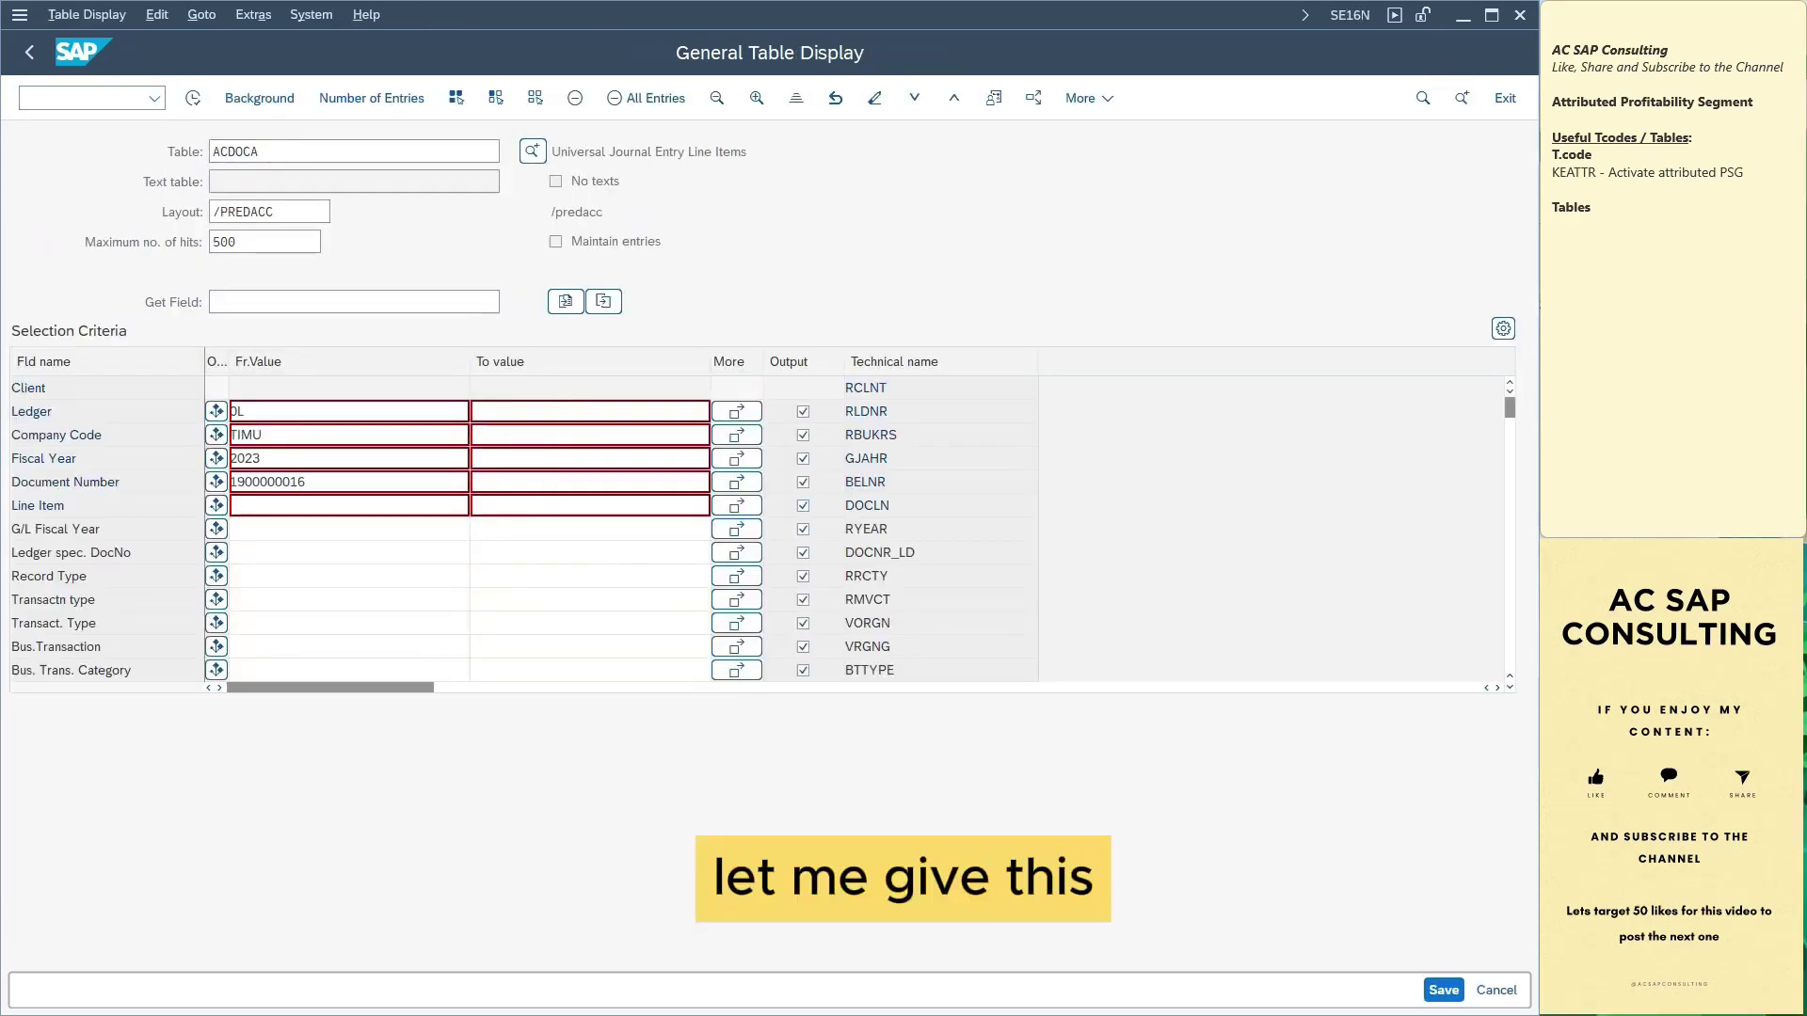
key(F8)
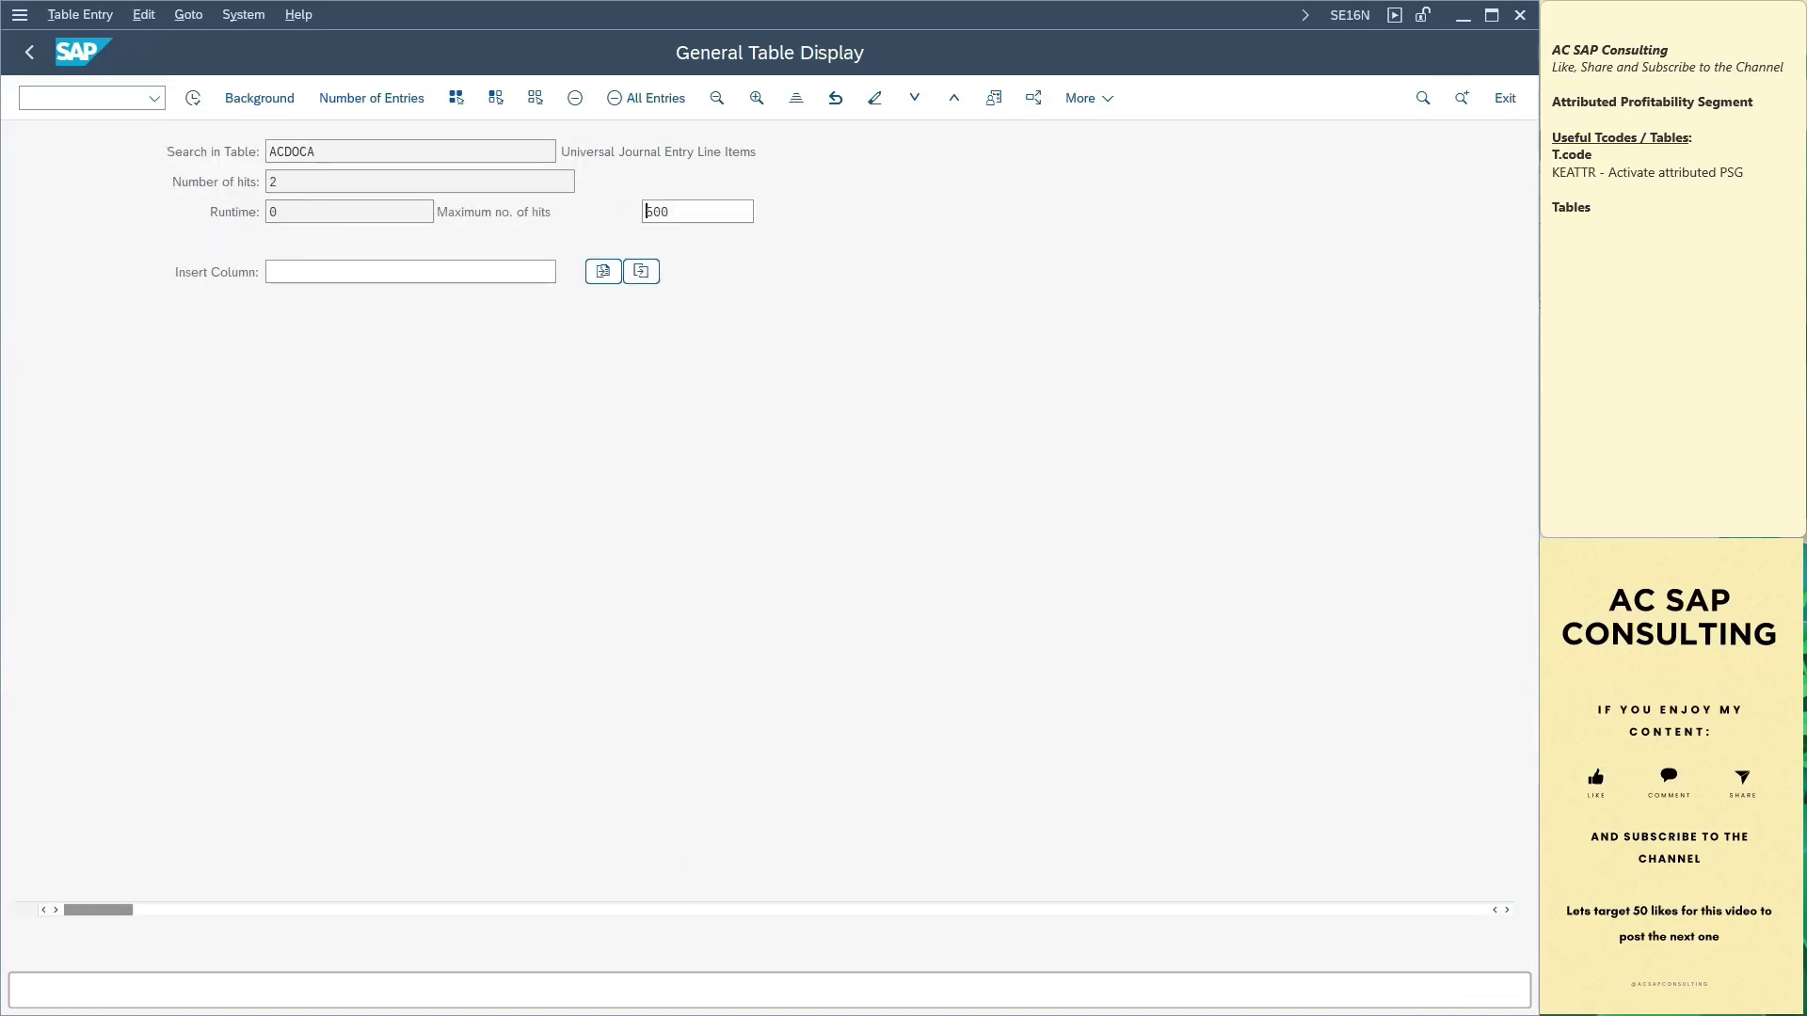
click(837, 394)
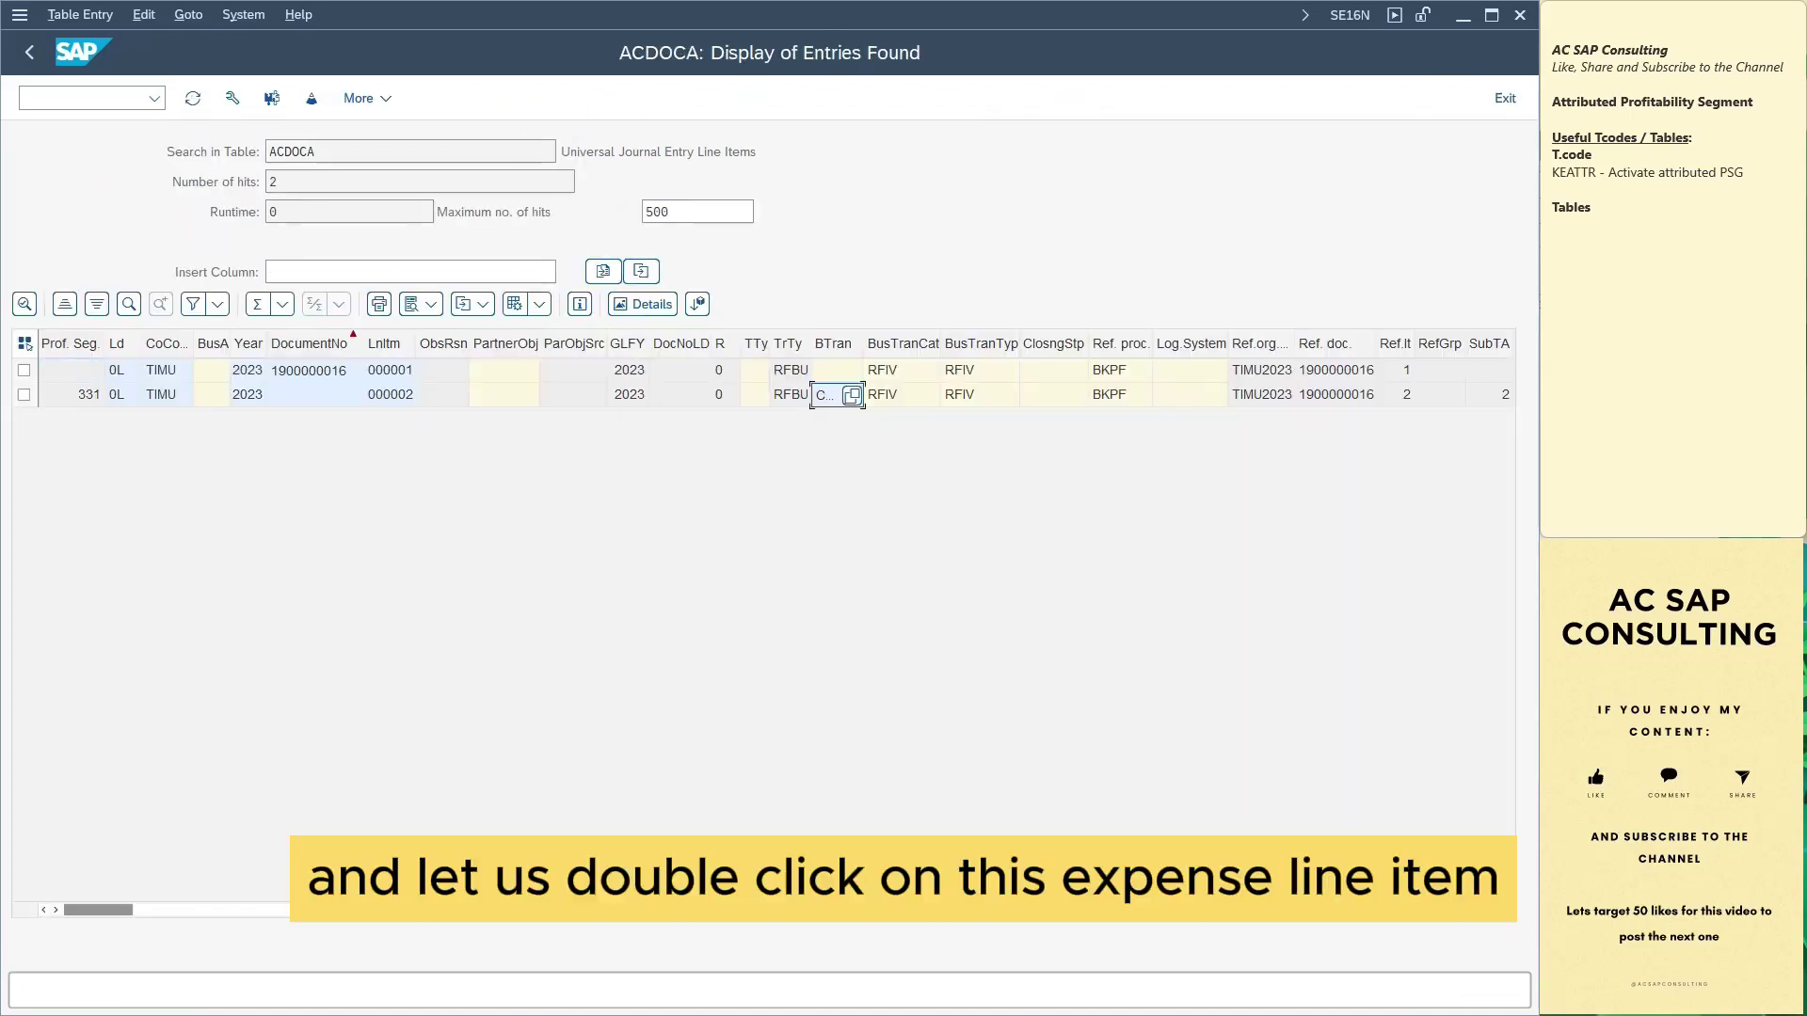
click(390, 395)
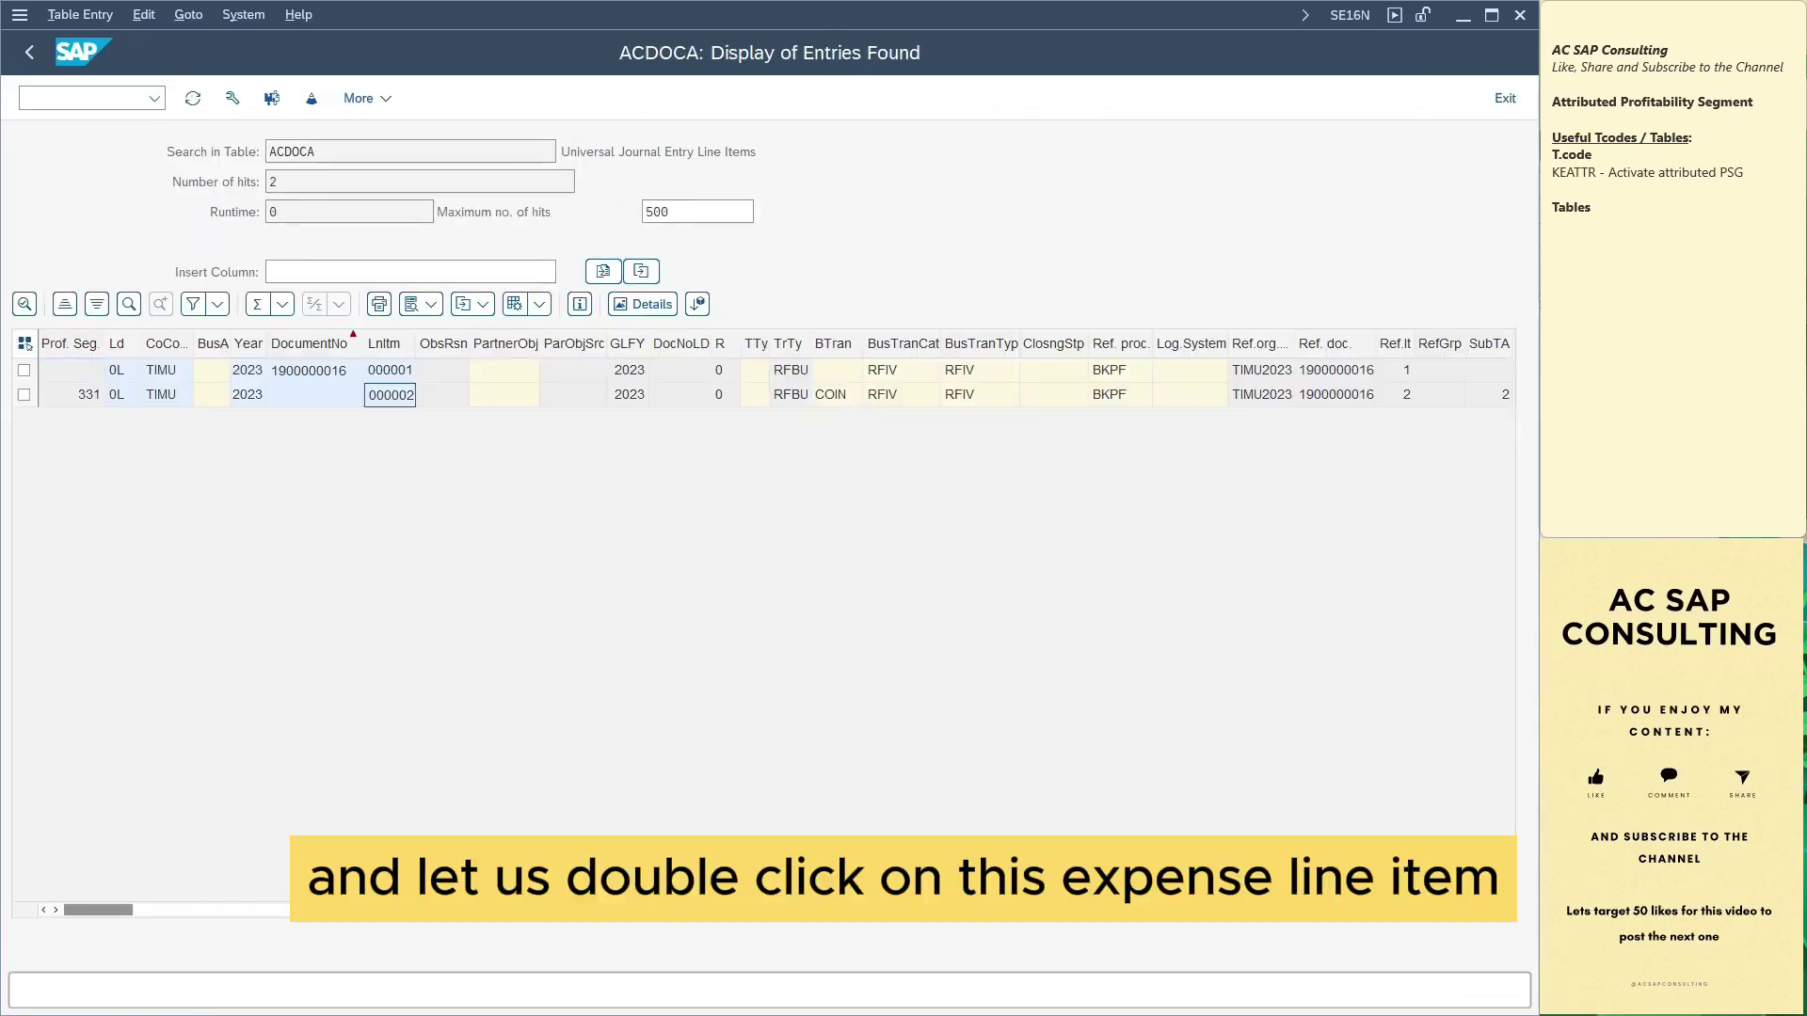
Display the expense line's details and examine its profitability segment number and the PAObjNr relevant for CO compatibility field
key(F2)
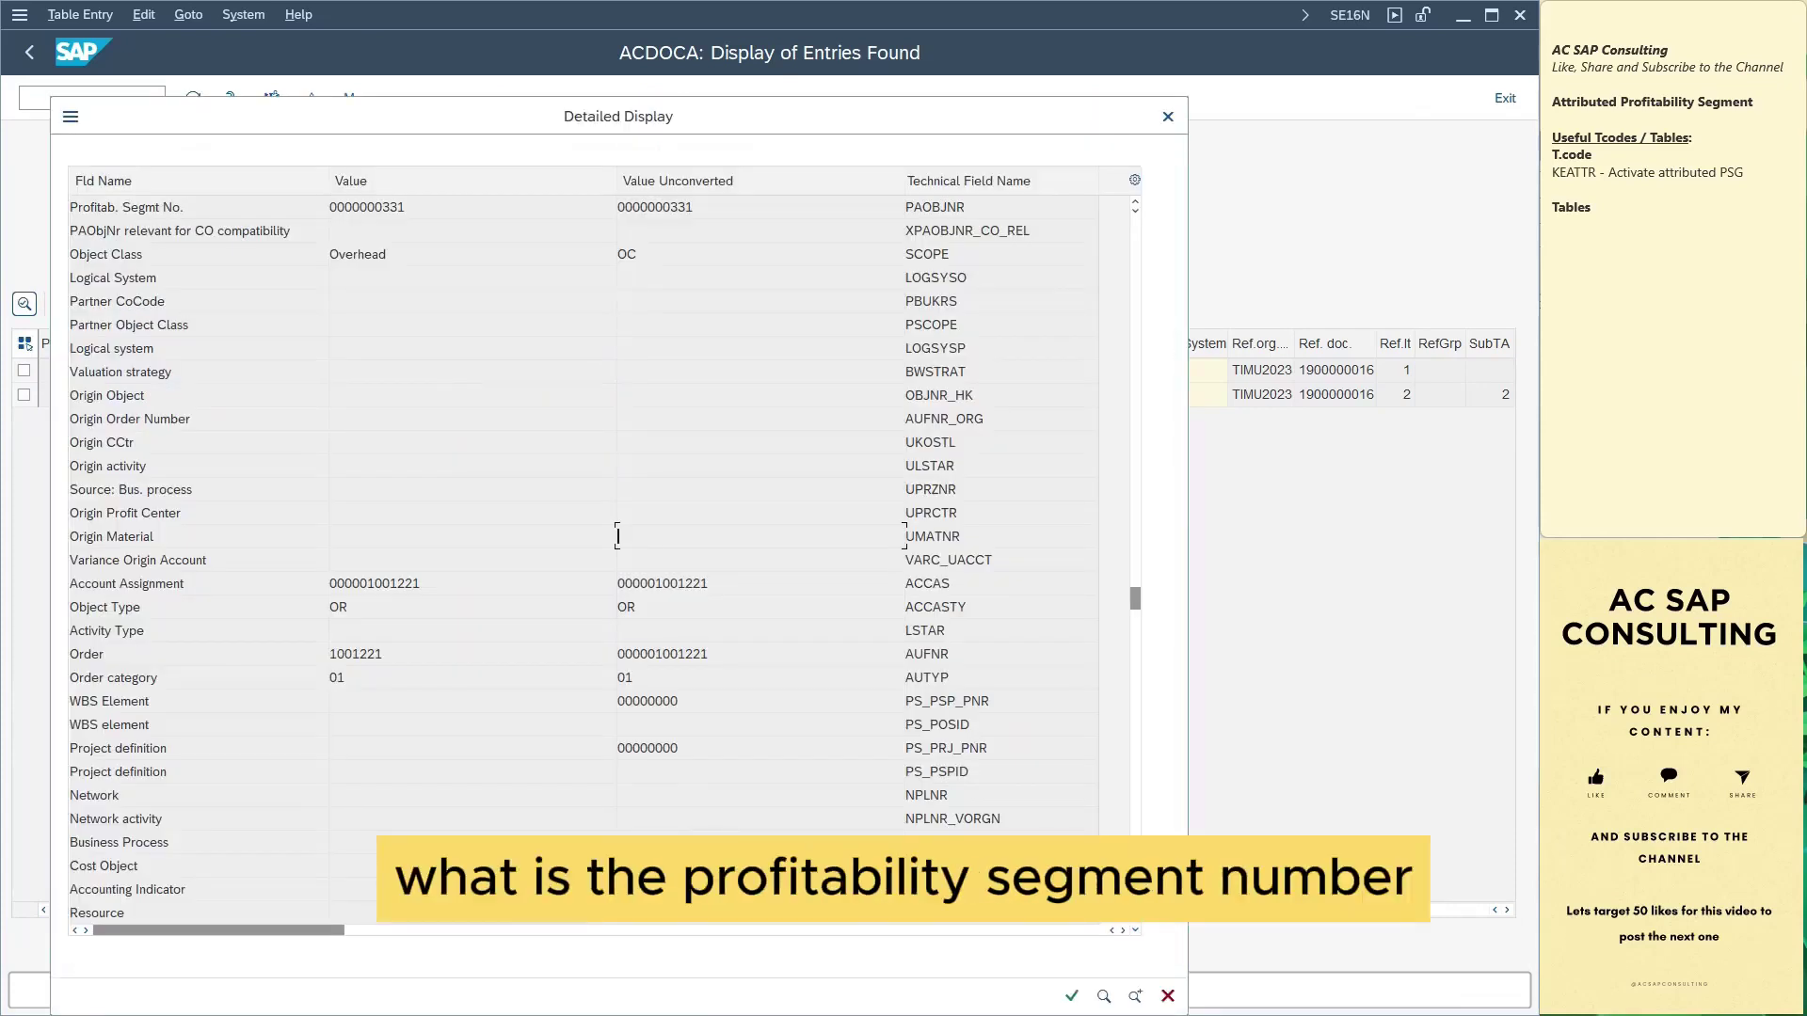
drag(407, 207, 71, 207)
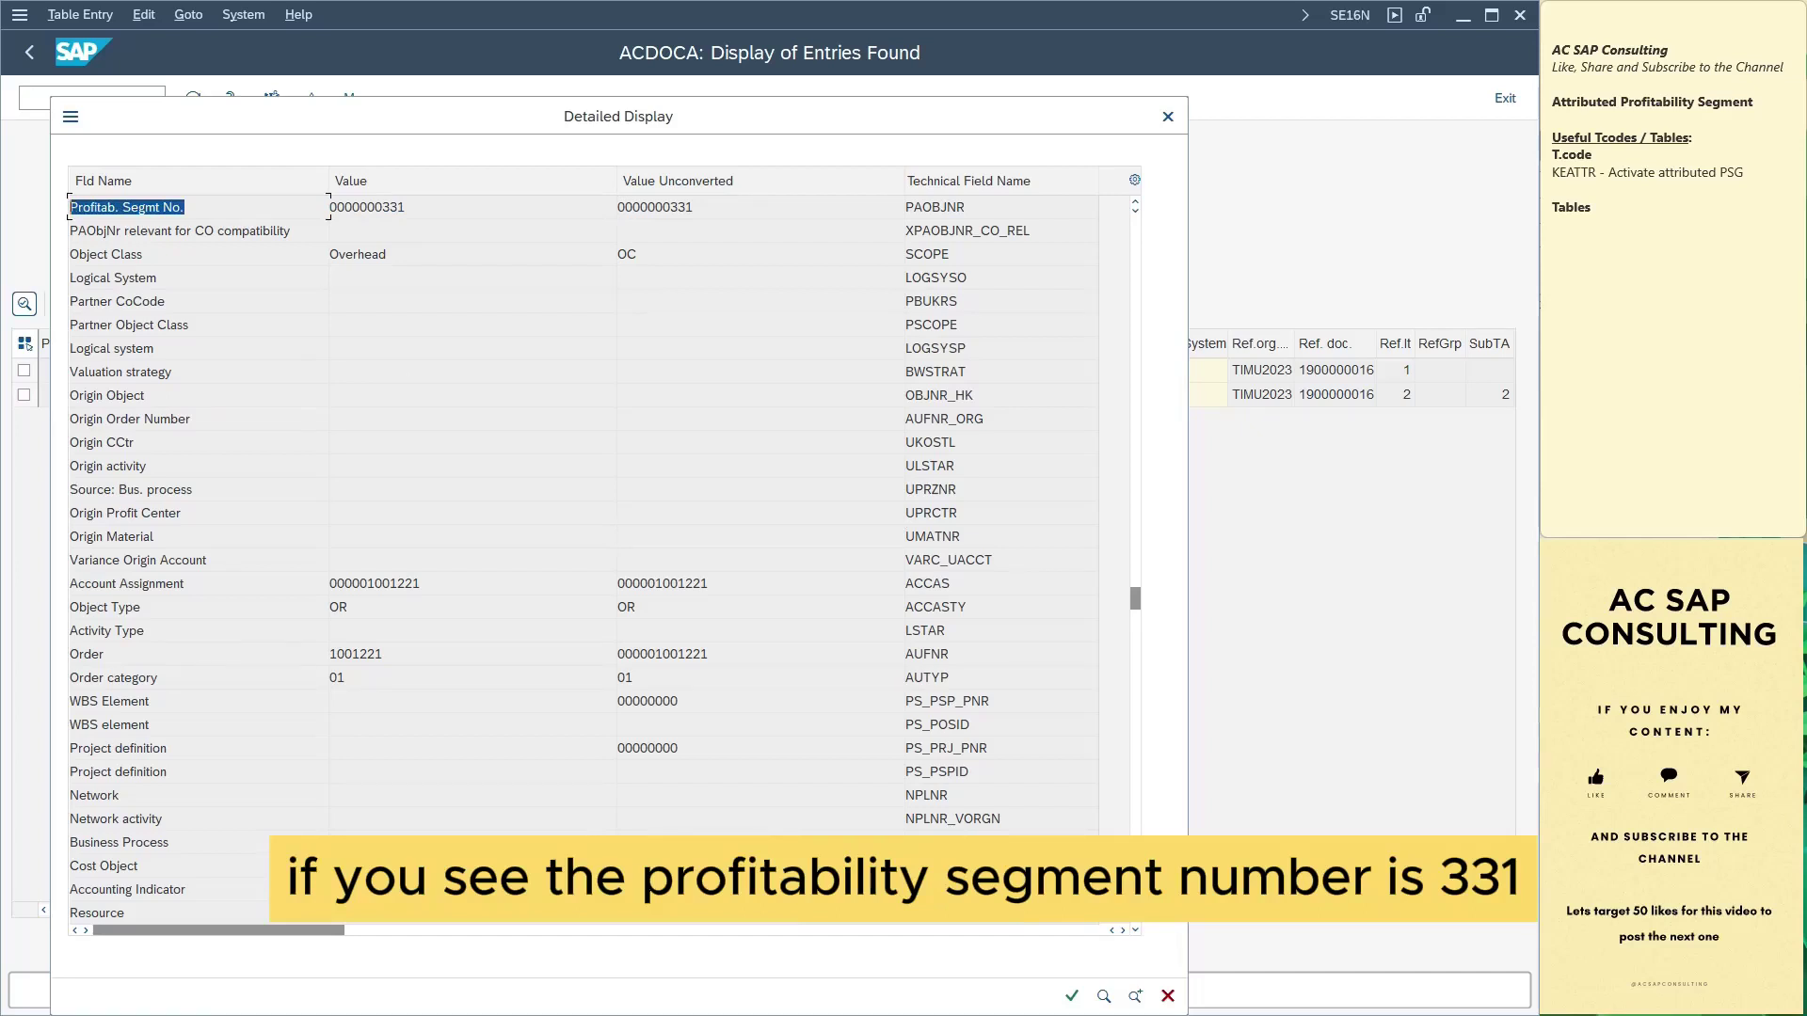
drag(405, 207, 381, 207)
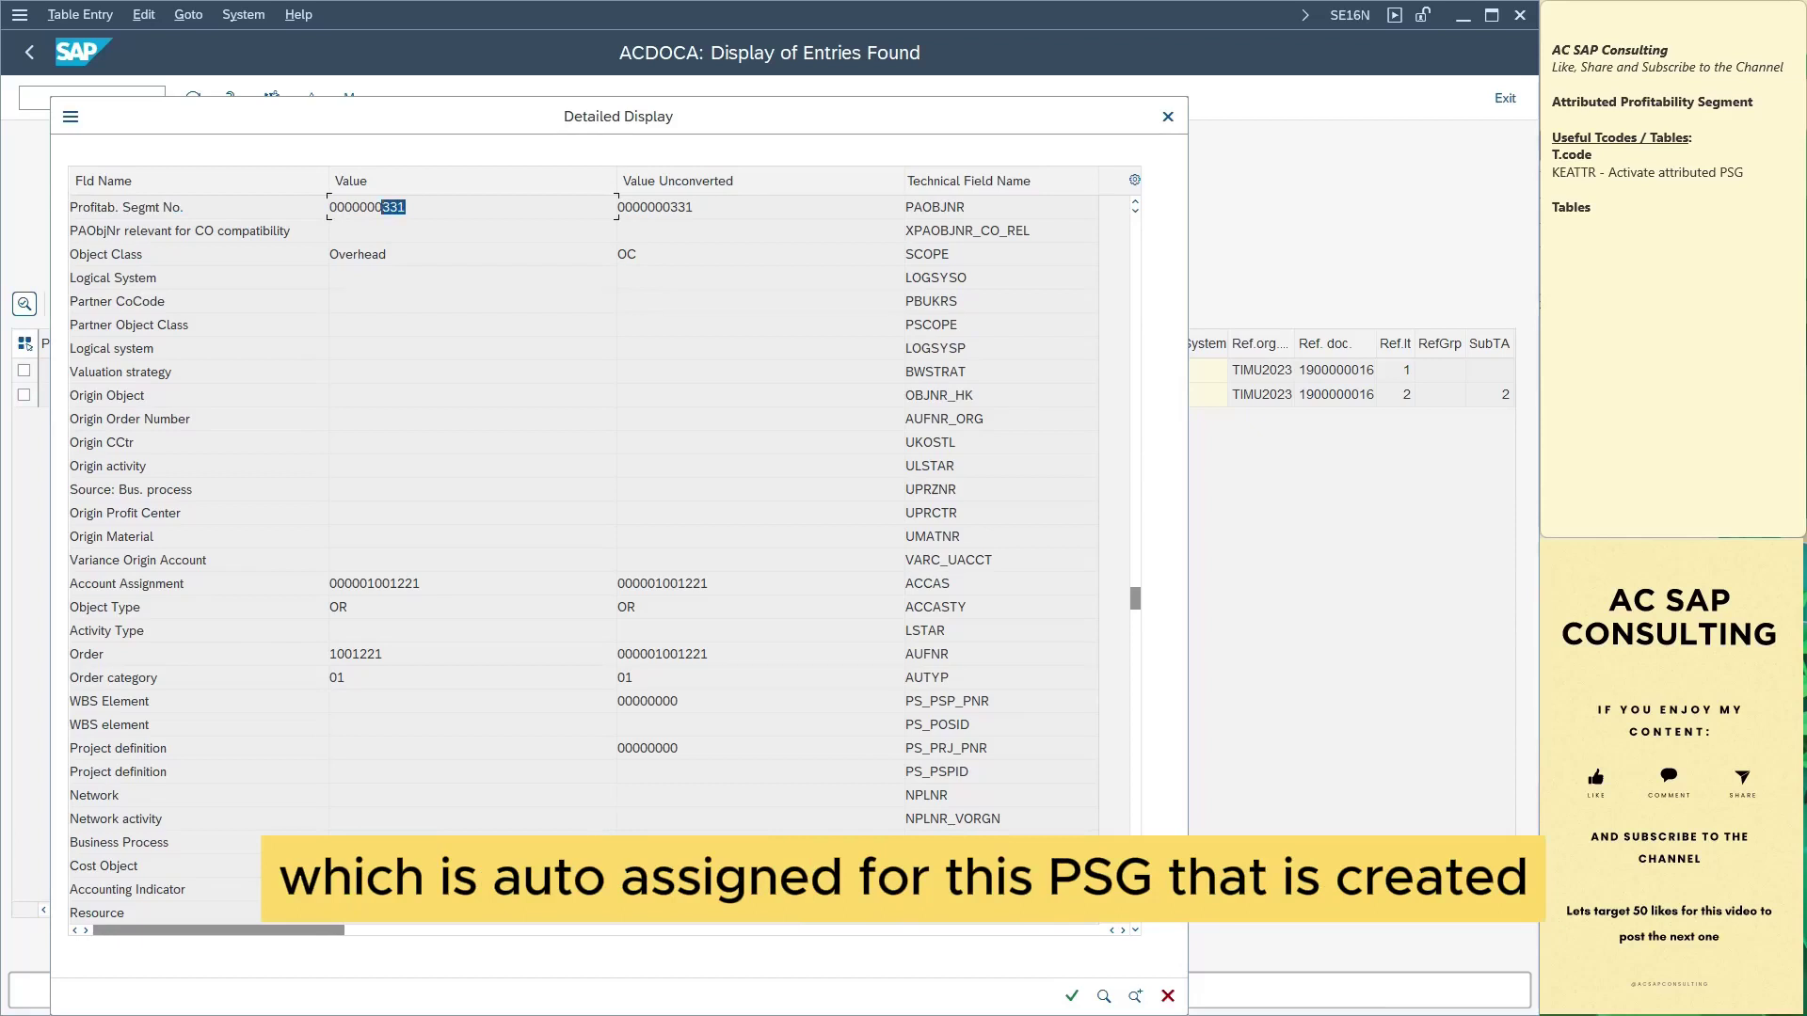
click(333, 230)
drag(291, 231, 70, 231)
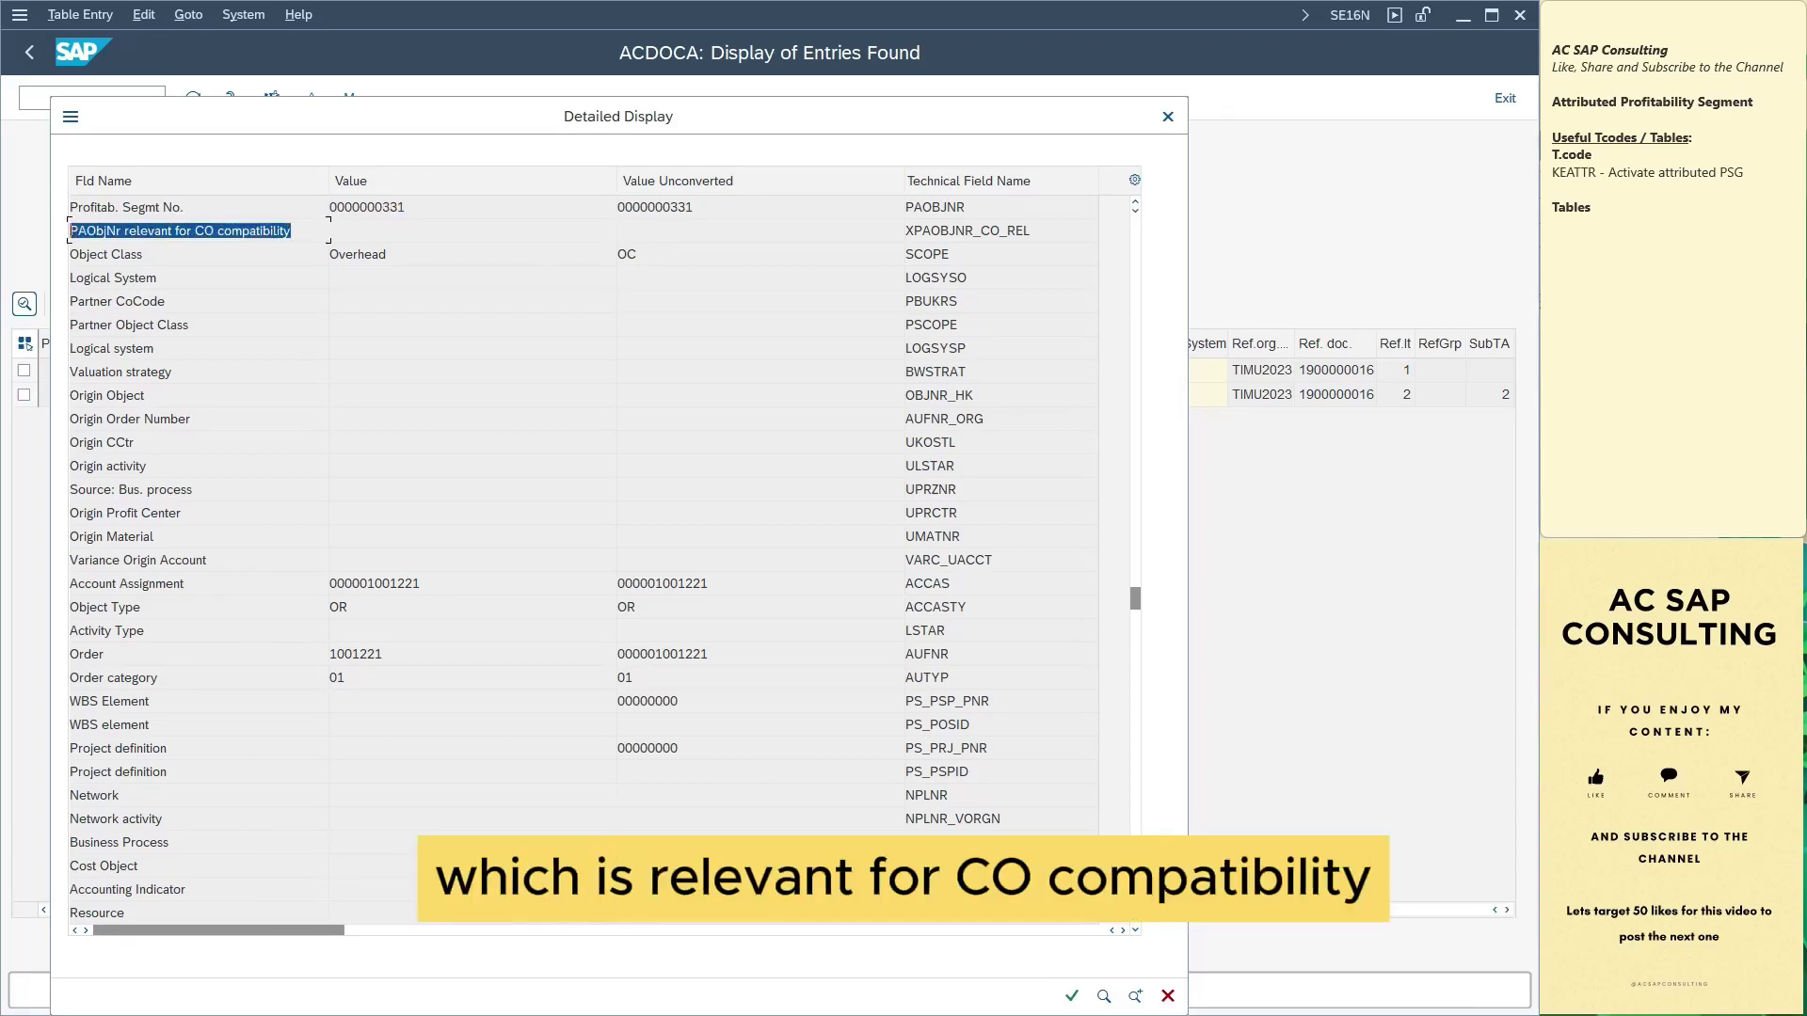
click(333, 231)
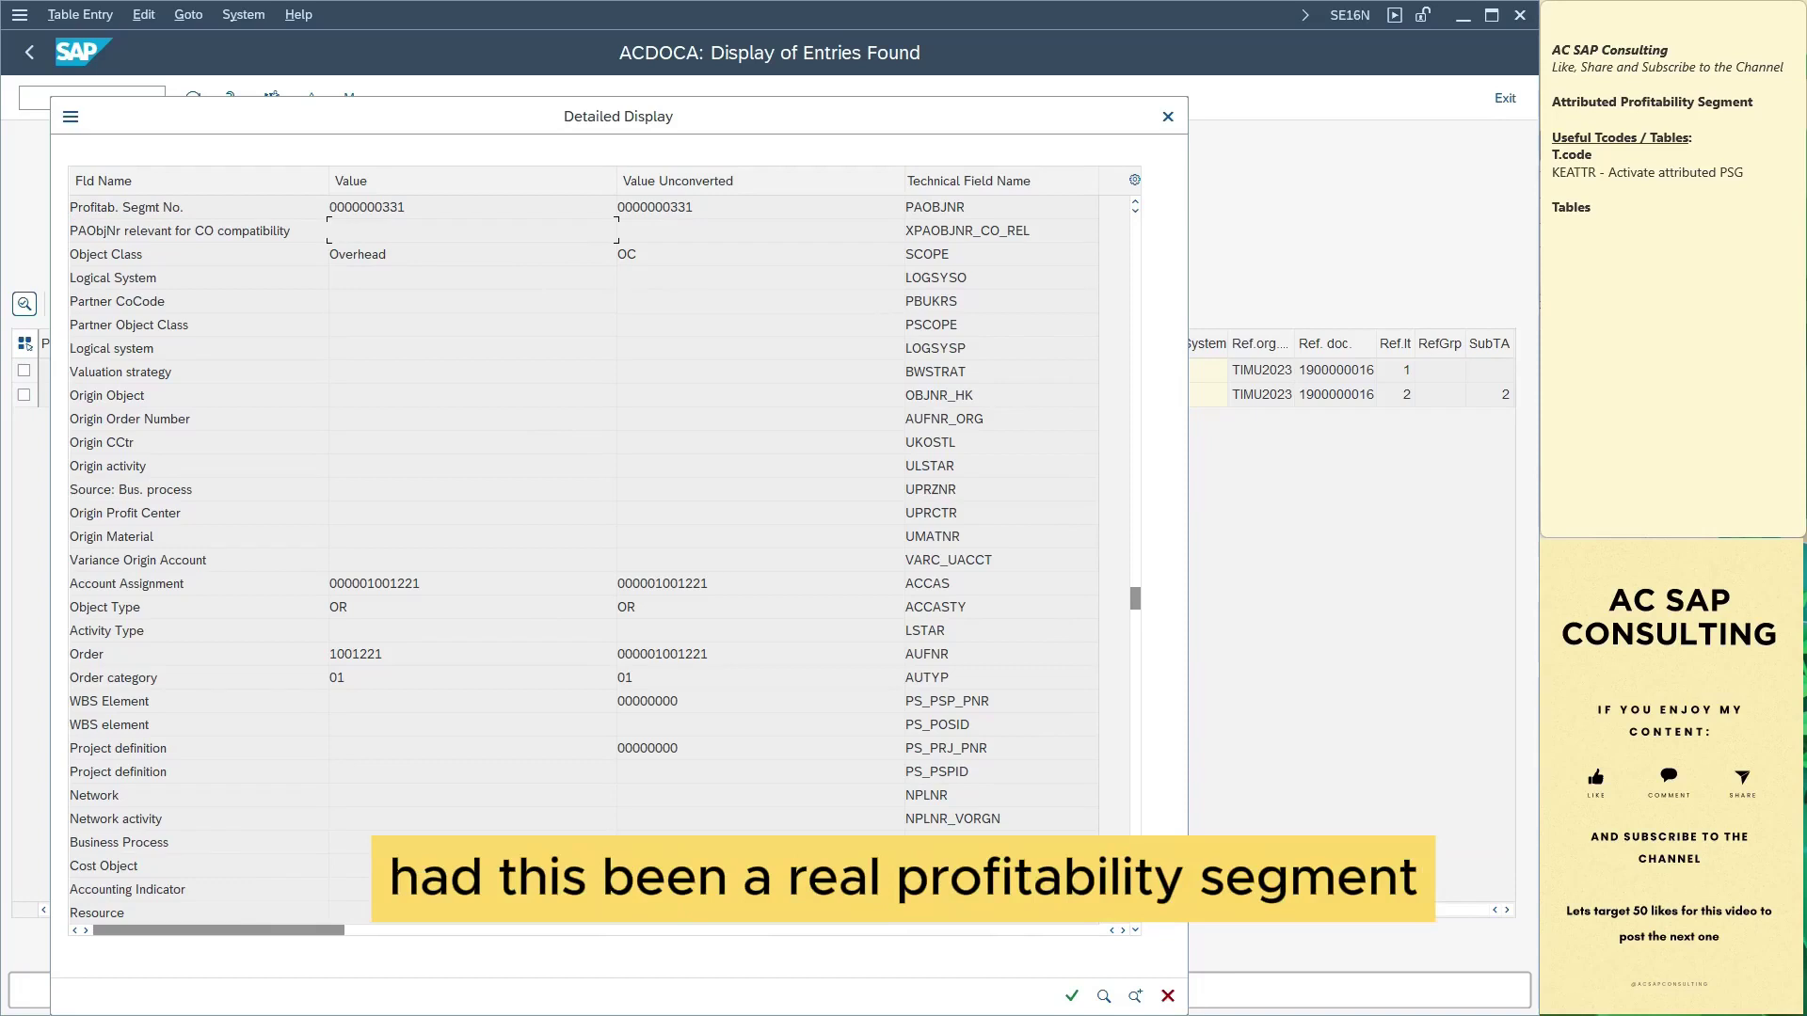
drag(290, 230, 70, 230)
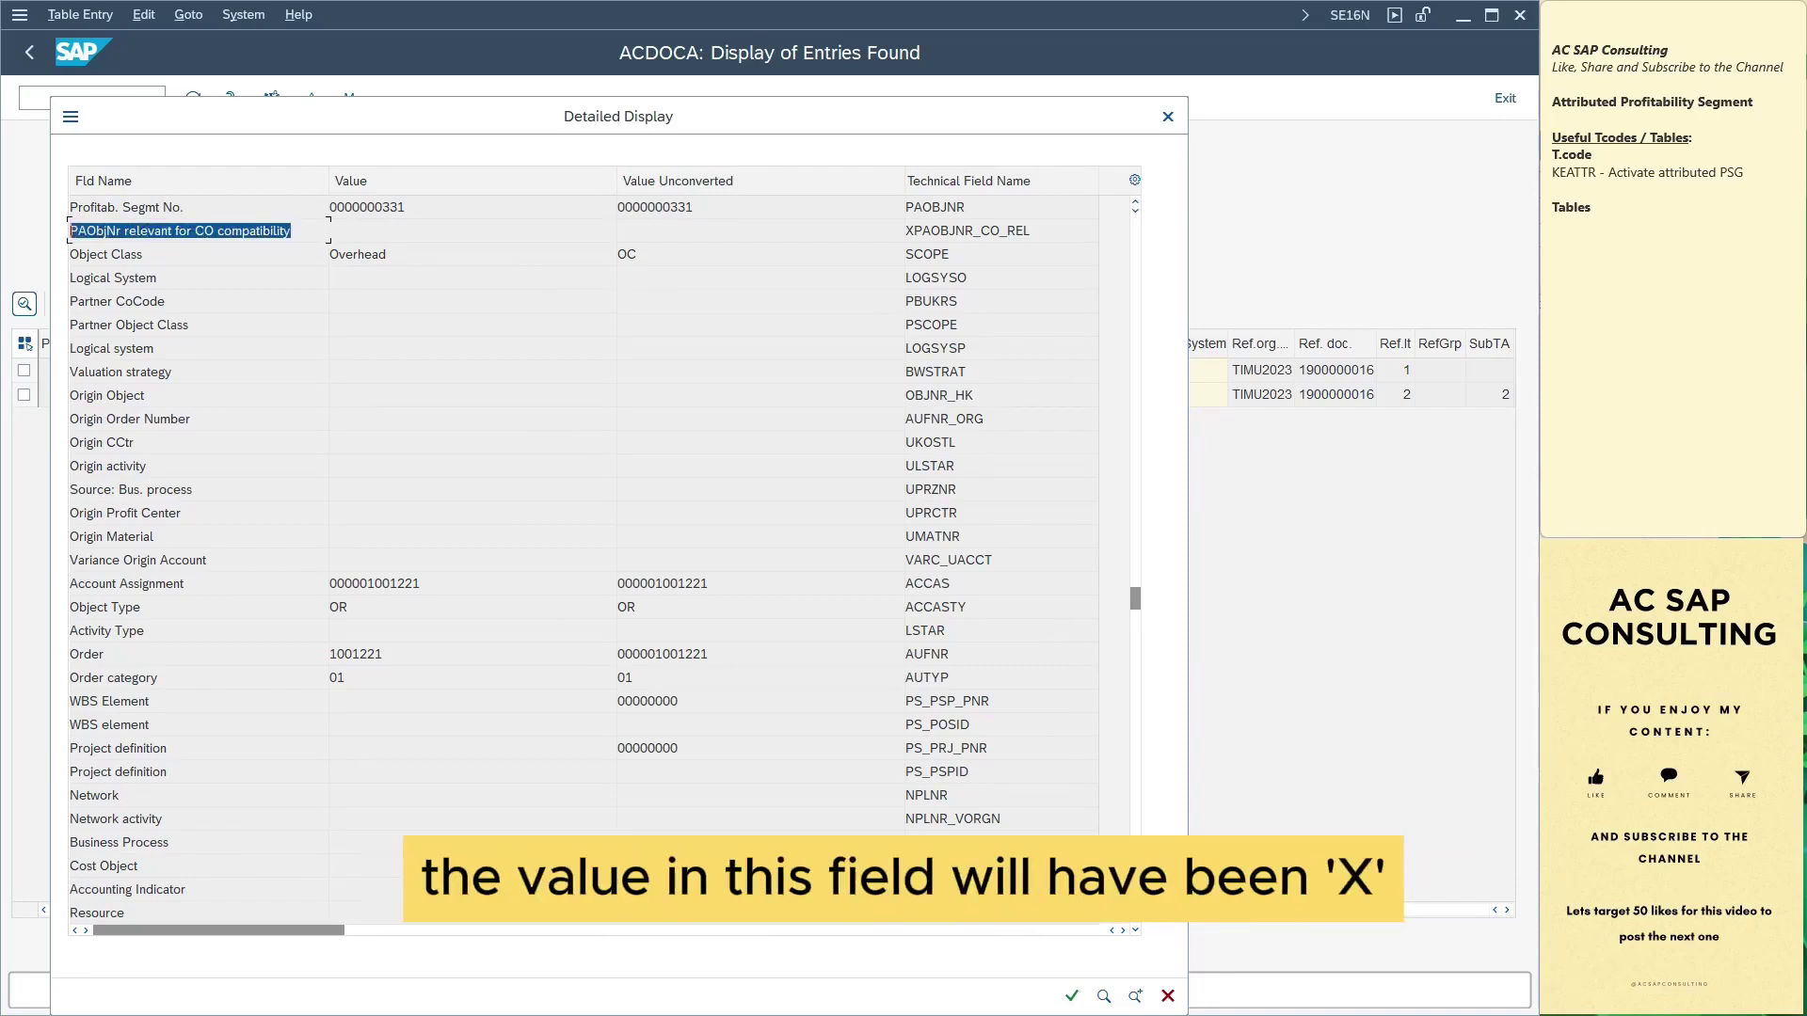
click(472, 230)
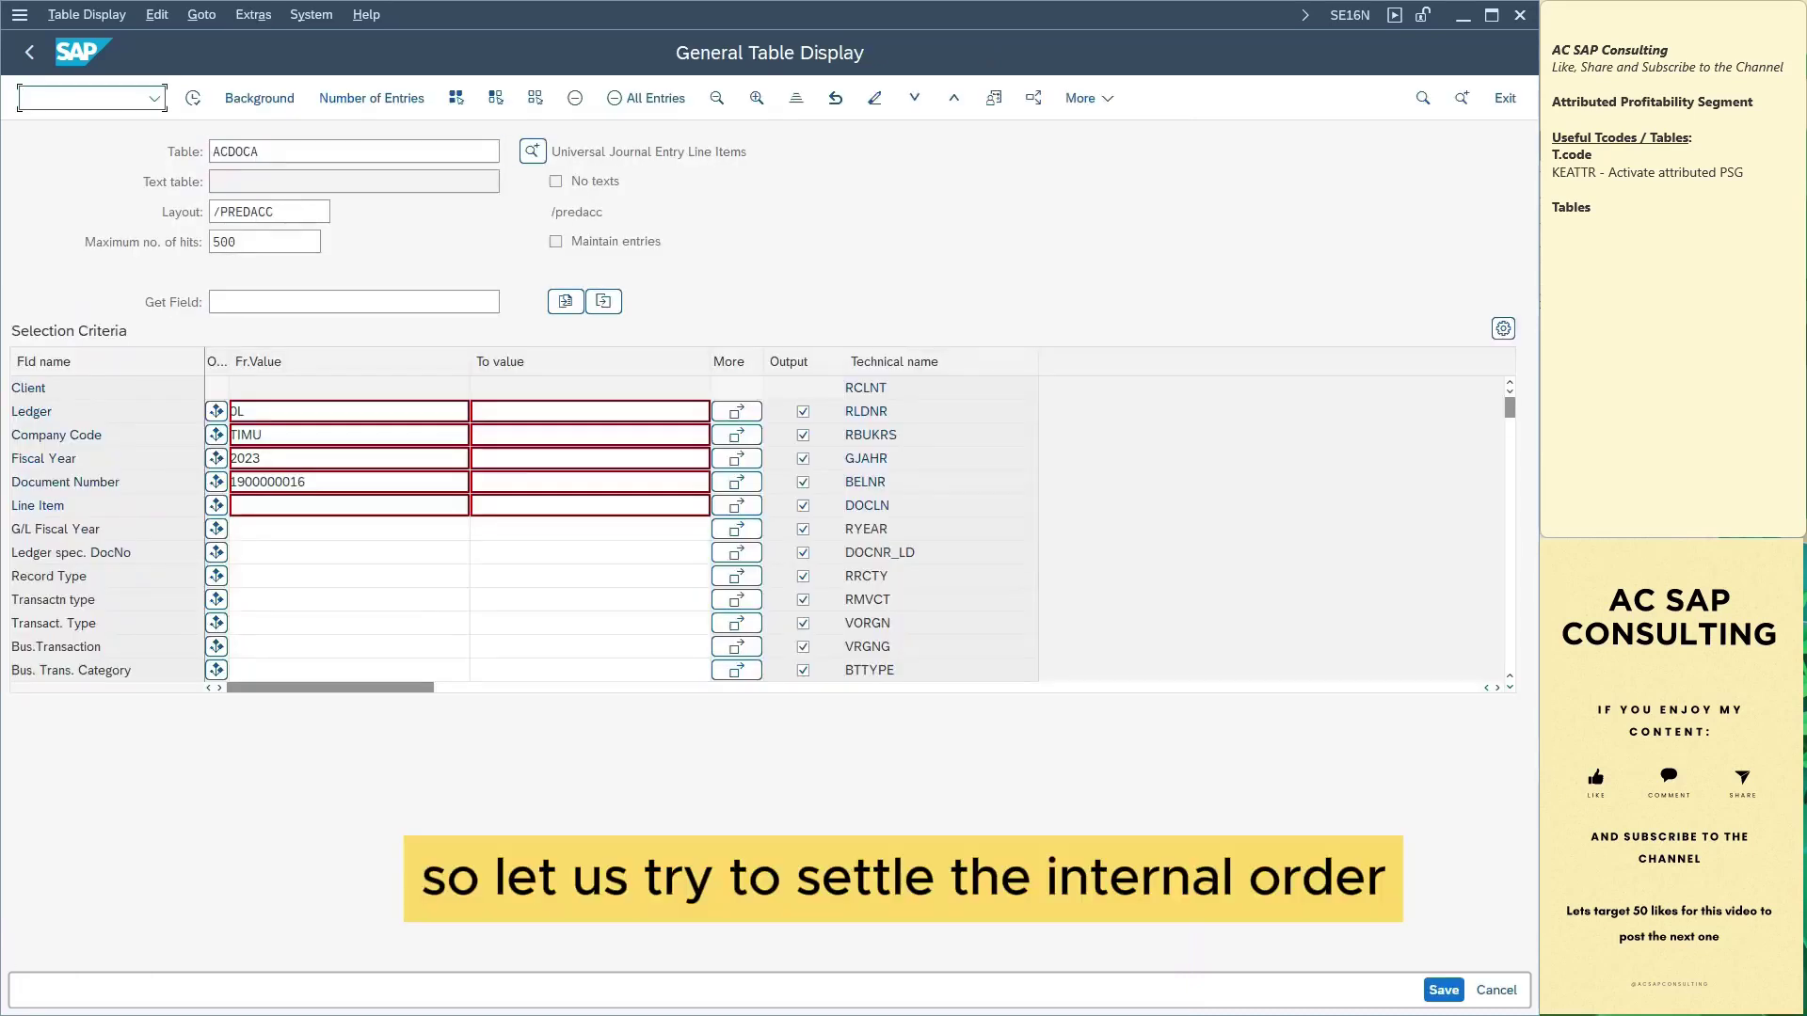
Display the Test Attributed PSG internal order in transaction KO03 and check its order balance
text(nko03)
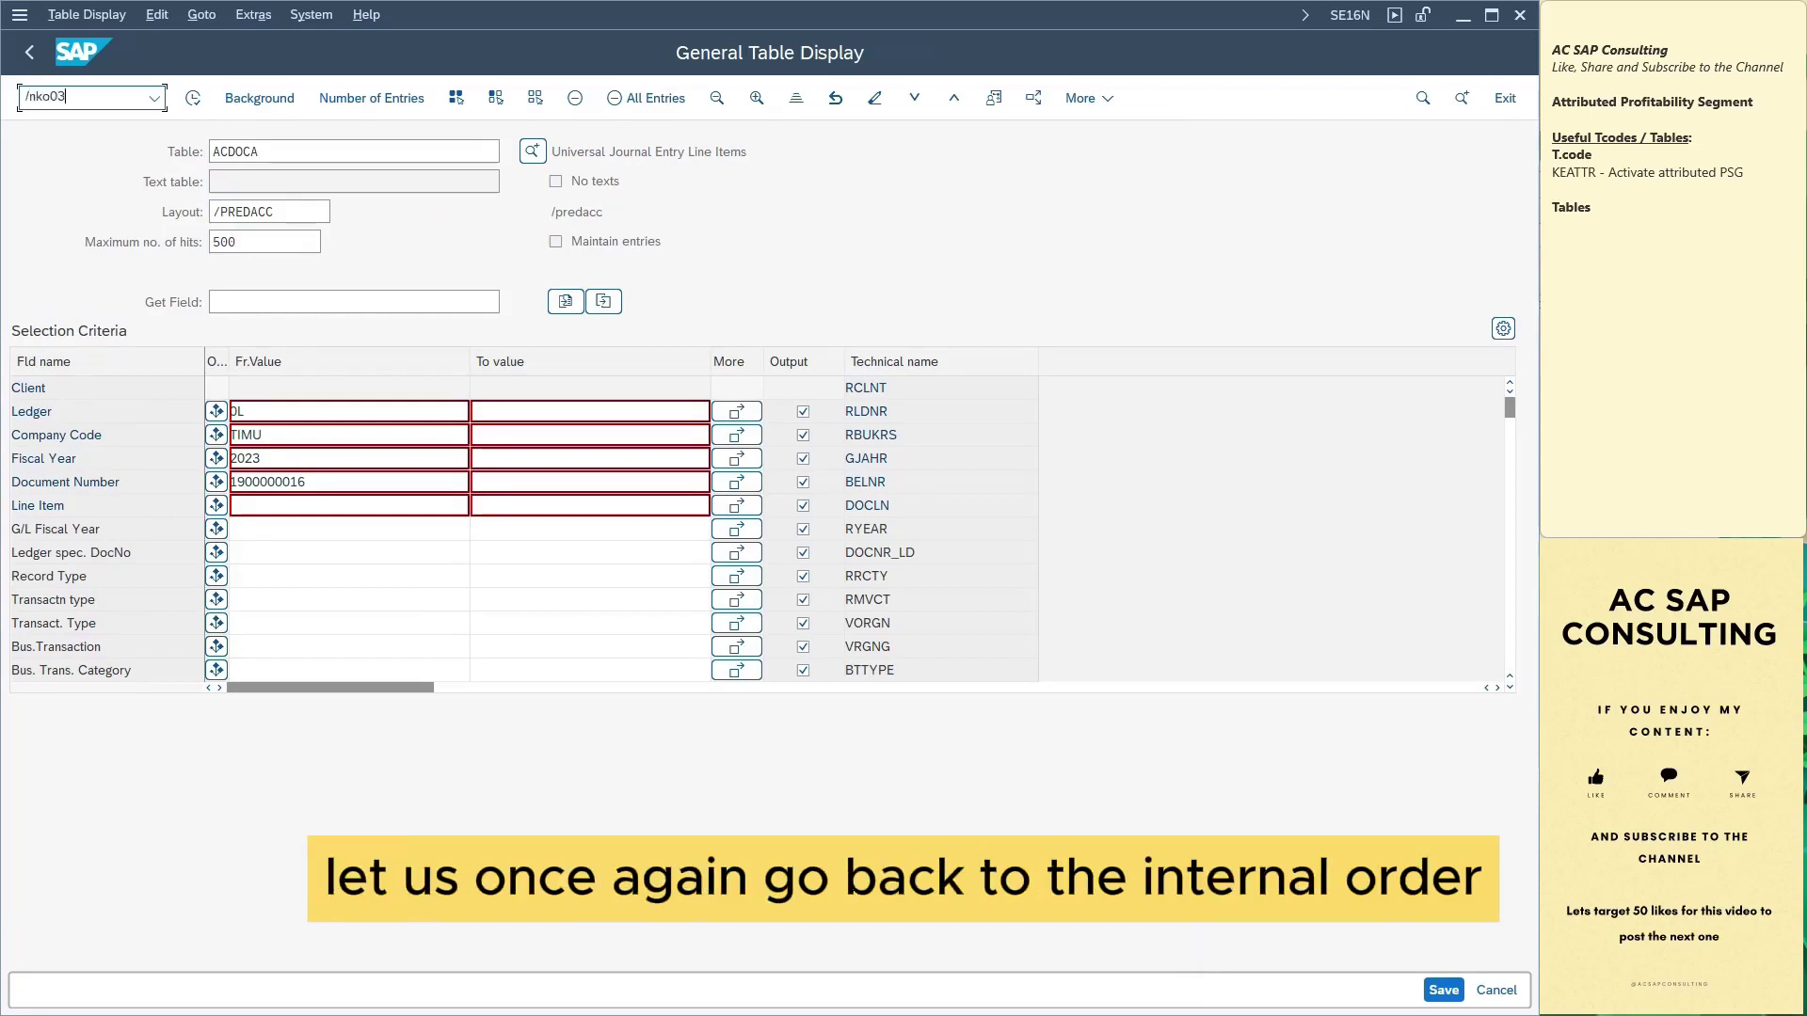
key(Return)
text(1001221)
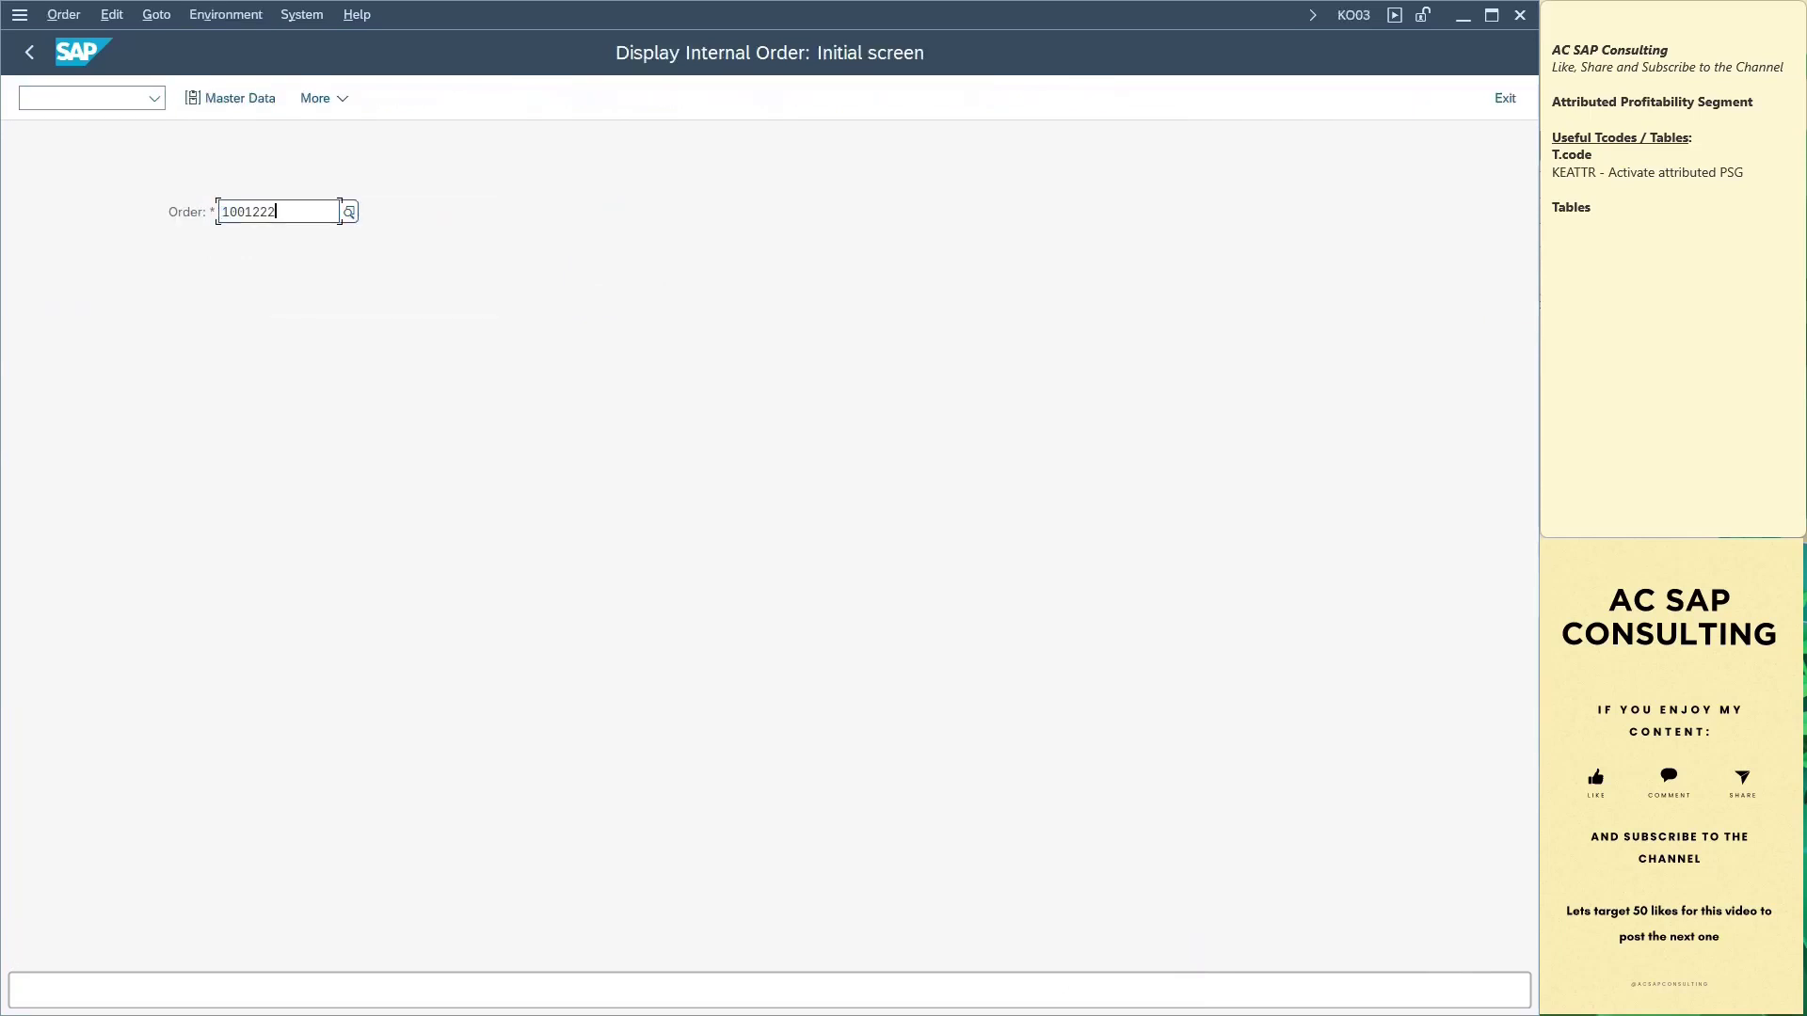
key(Return)
click(208, 15)
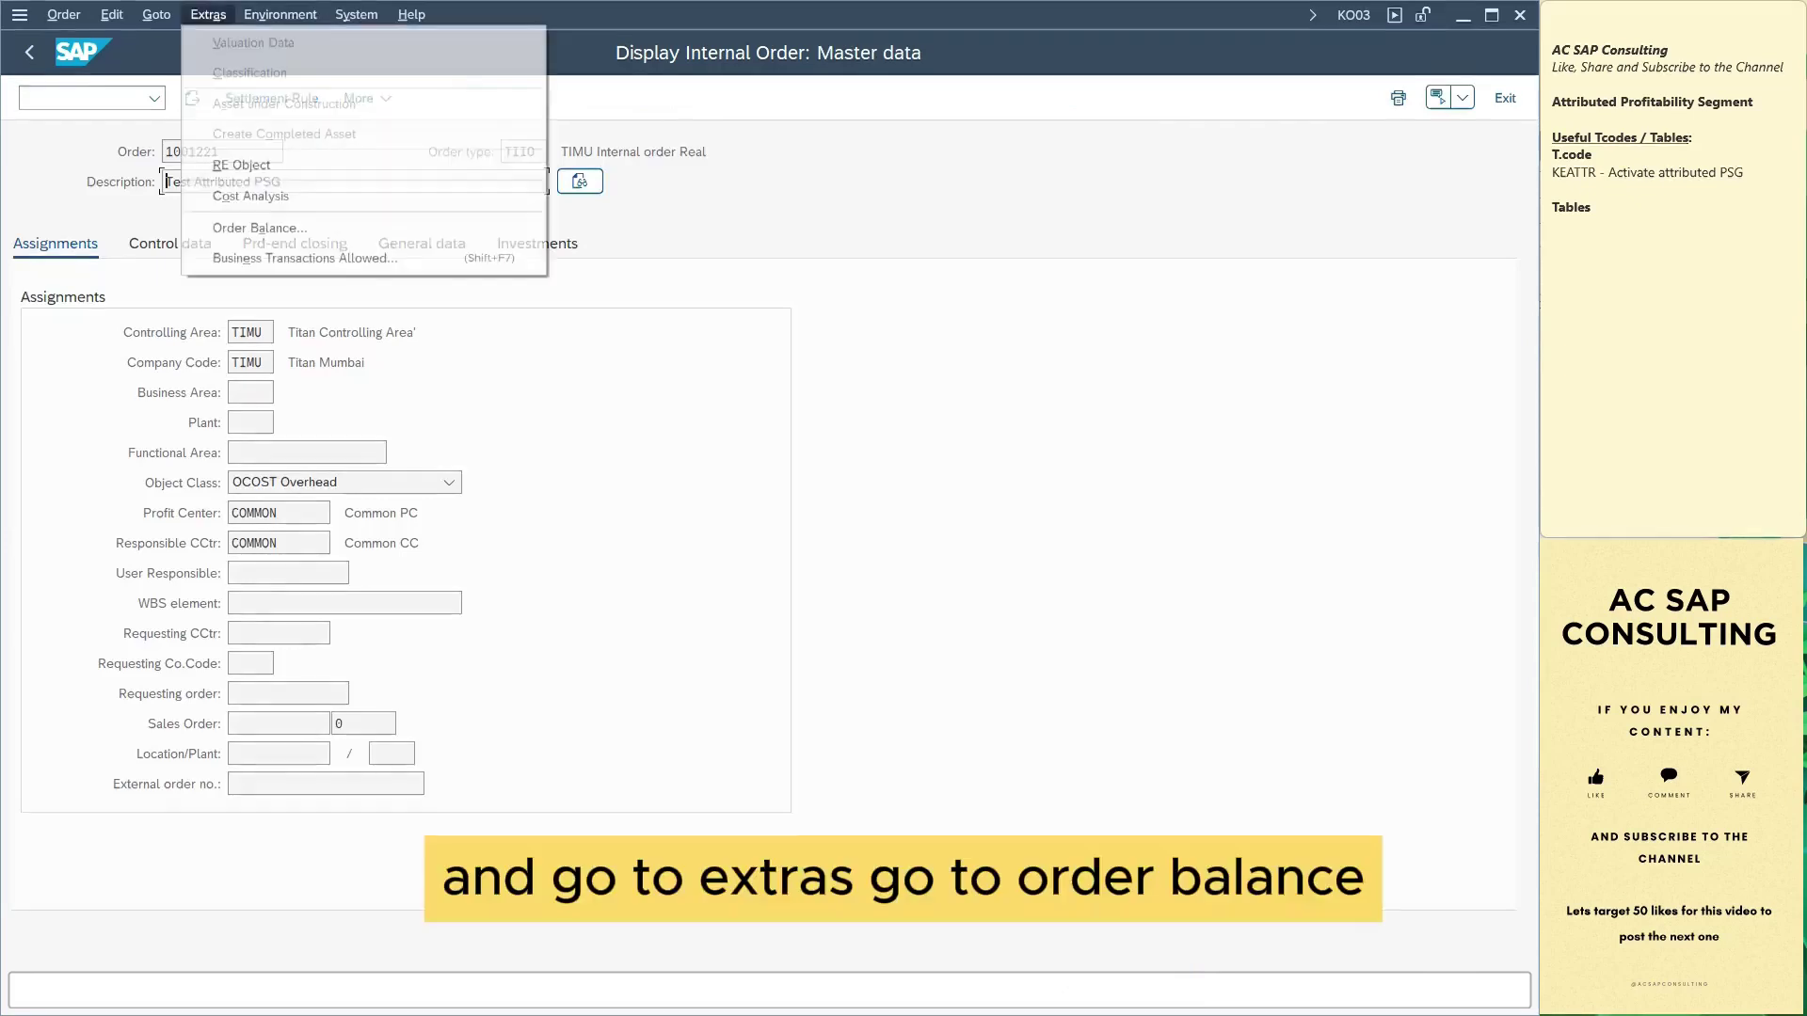
click(260, 227)
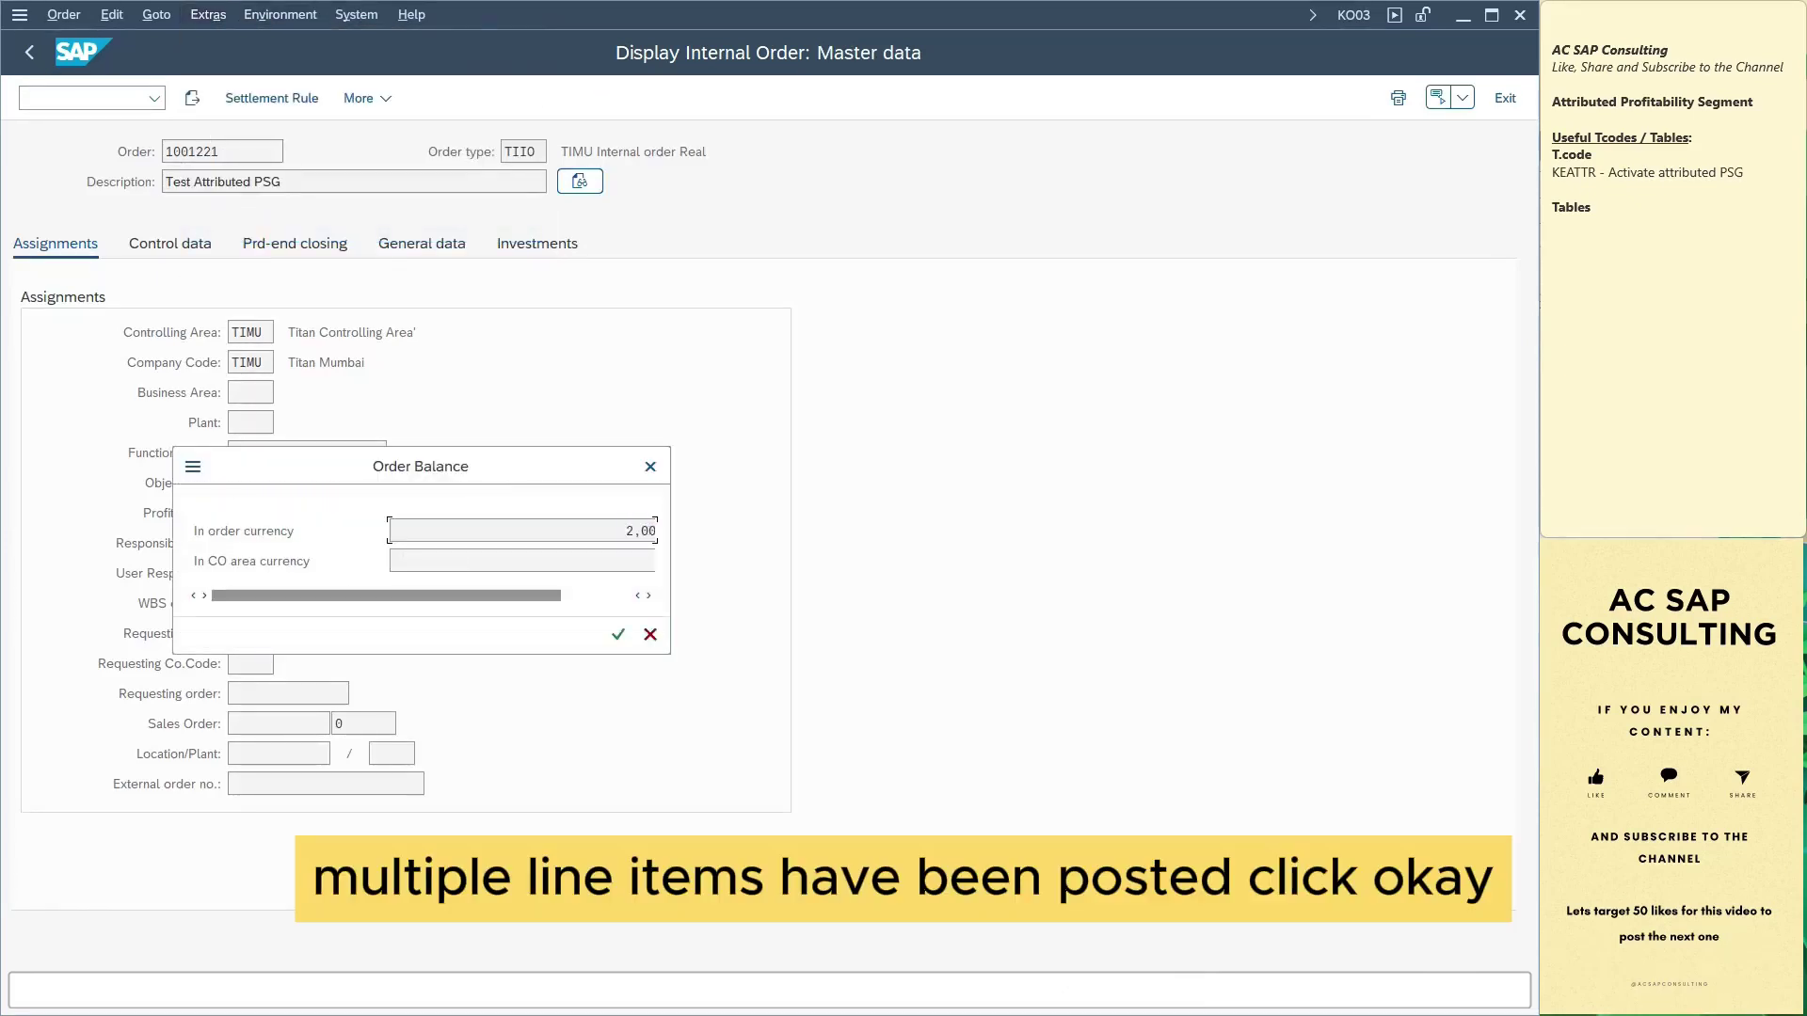
click(617, 634)
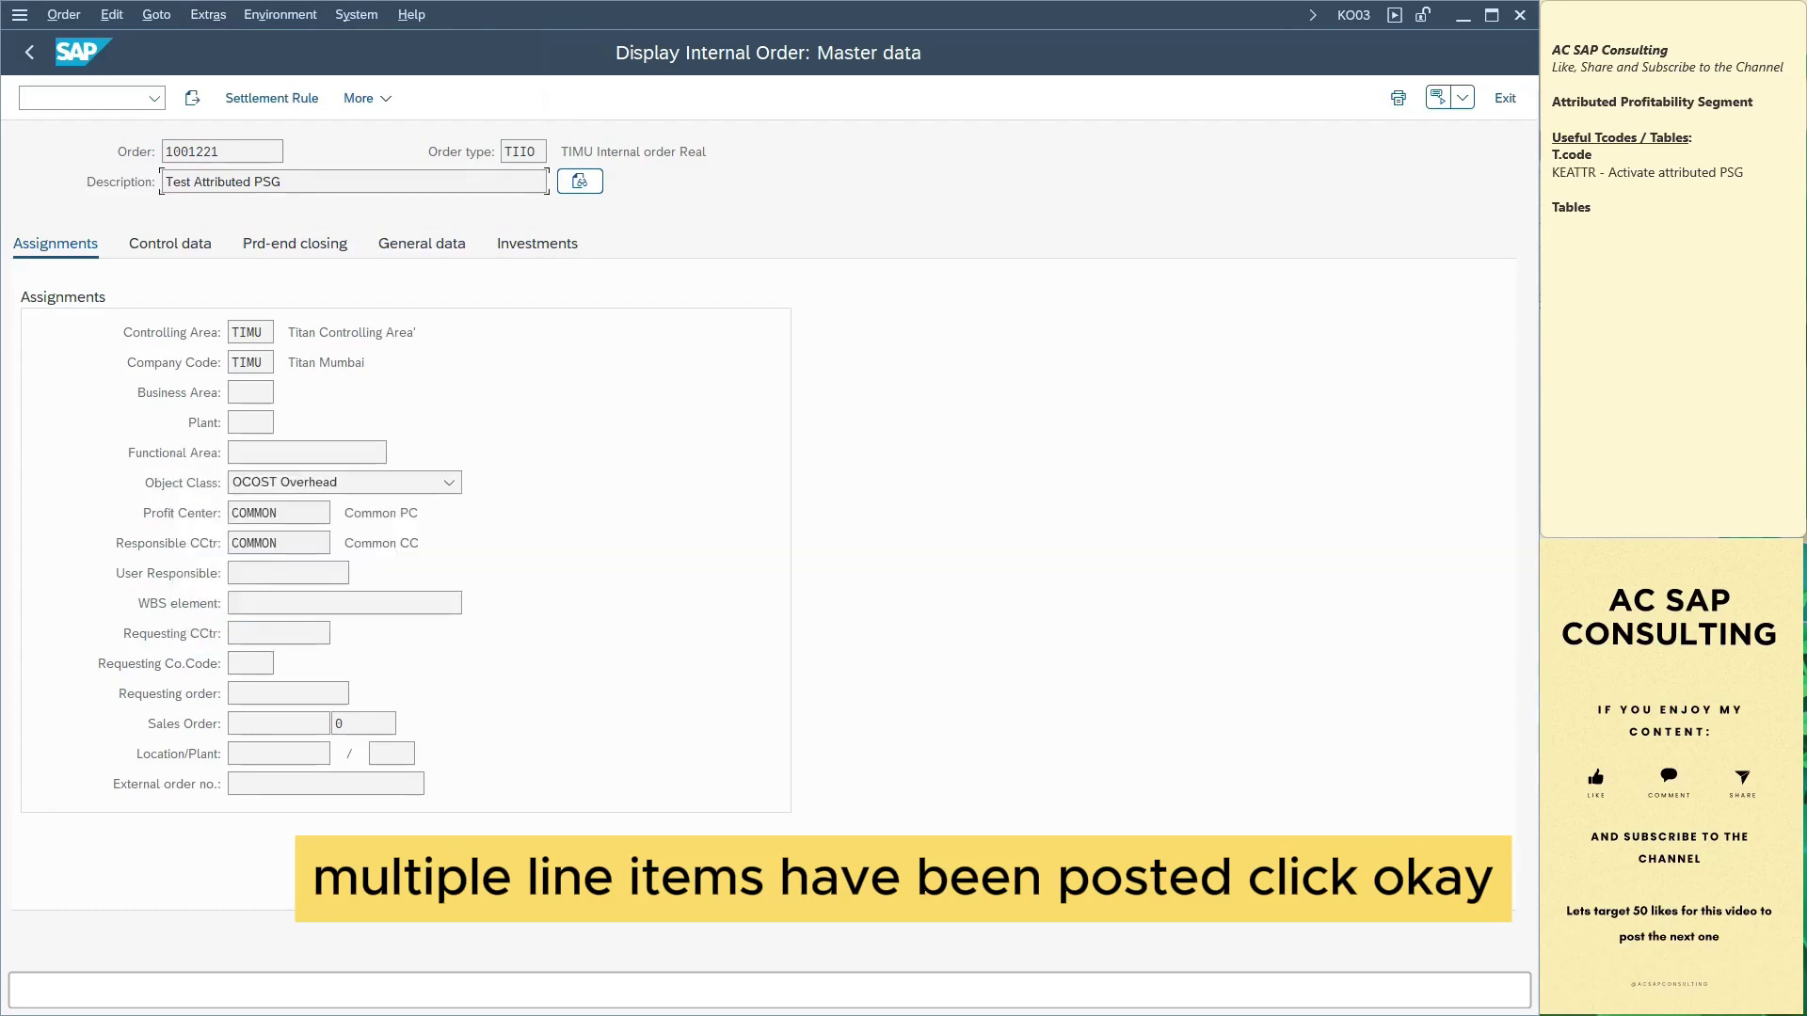
Start transaction KO88 for the internal order and set both the settlement period and the posting period to 12
drag(165, 152, 289, 152)
key(ctrl+slash)
text(/nko88)
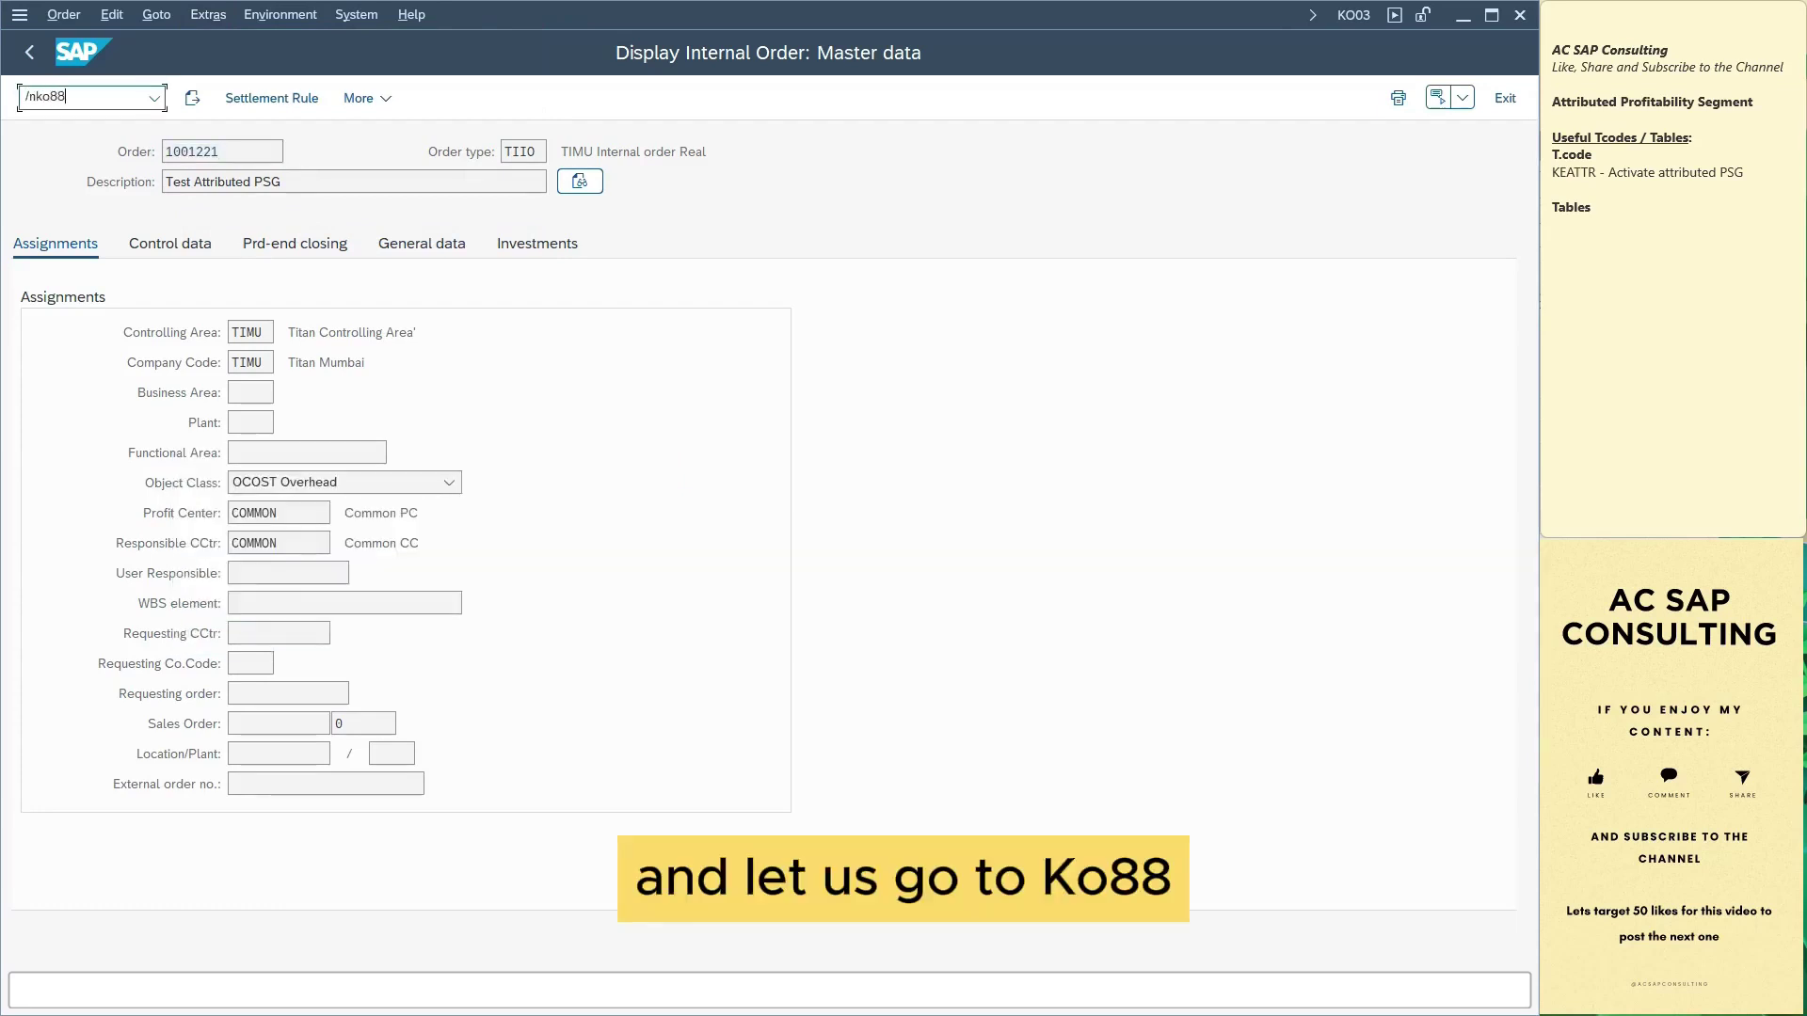
key(Return)
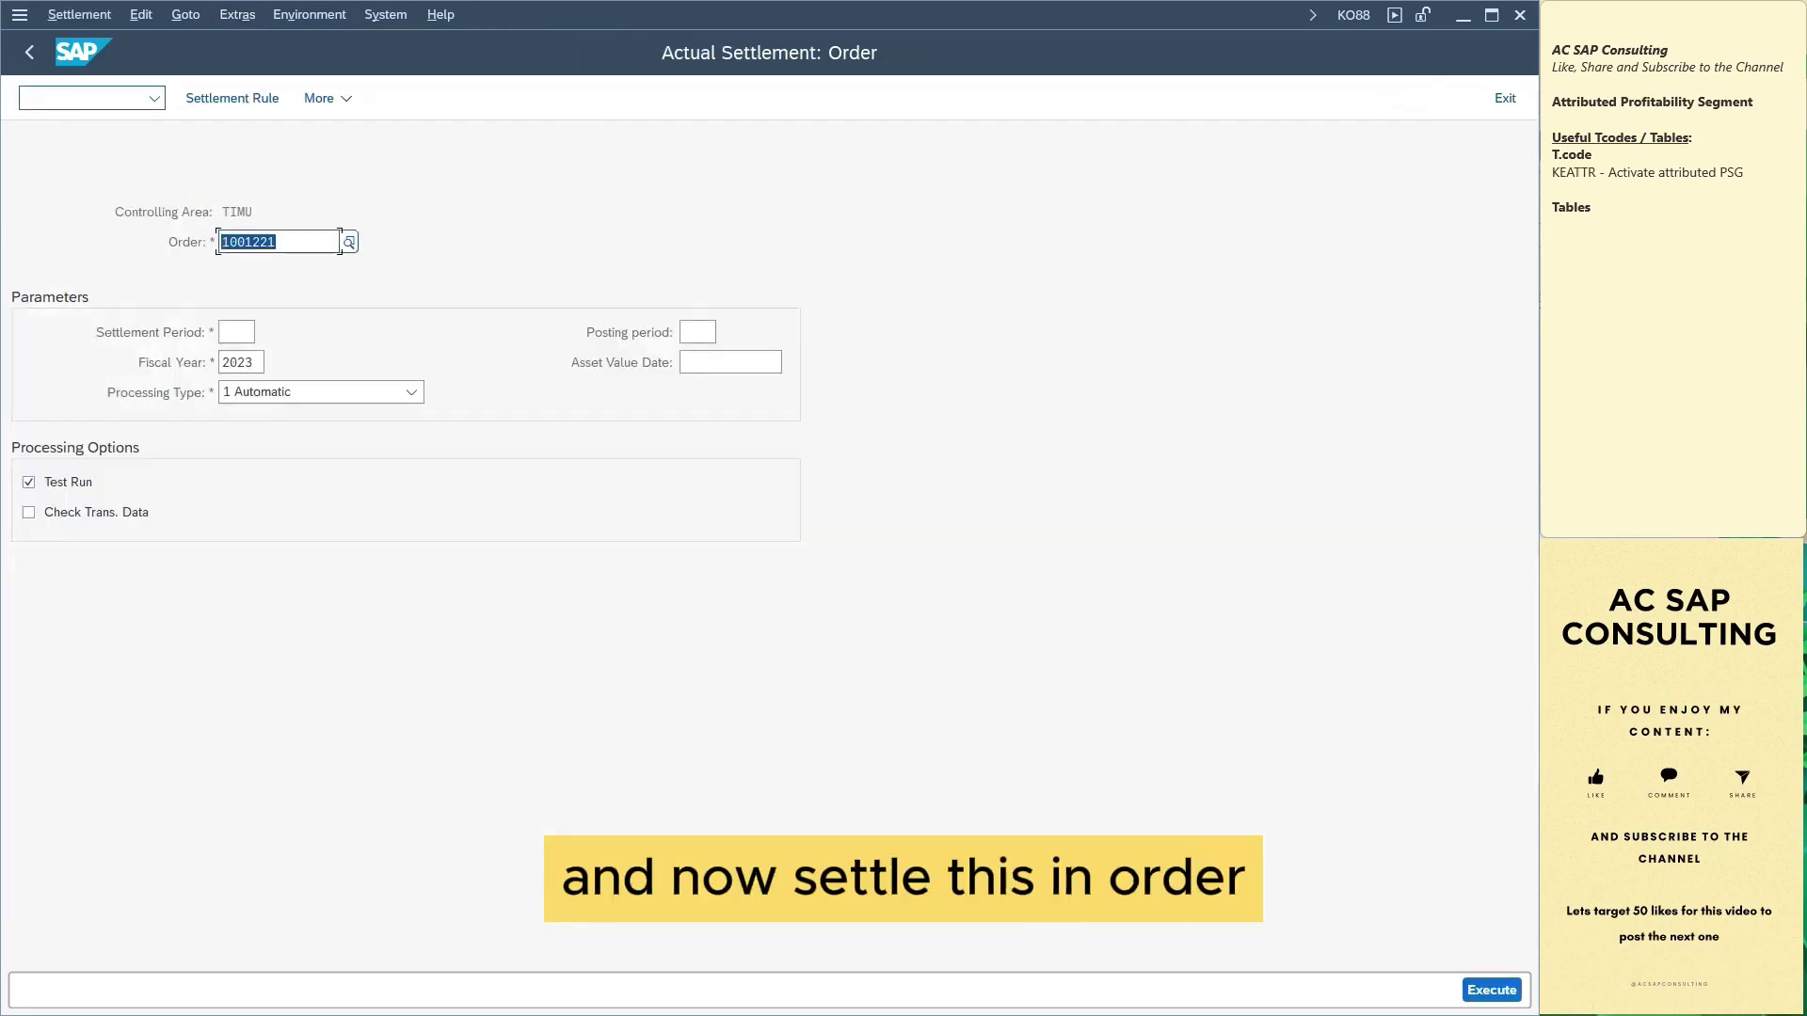
click(240, 332)
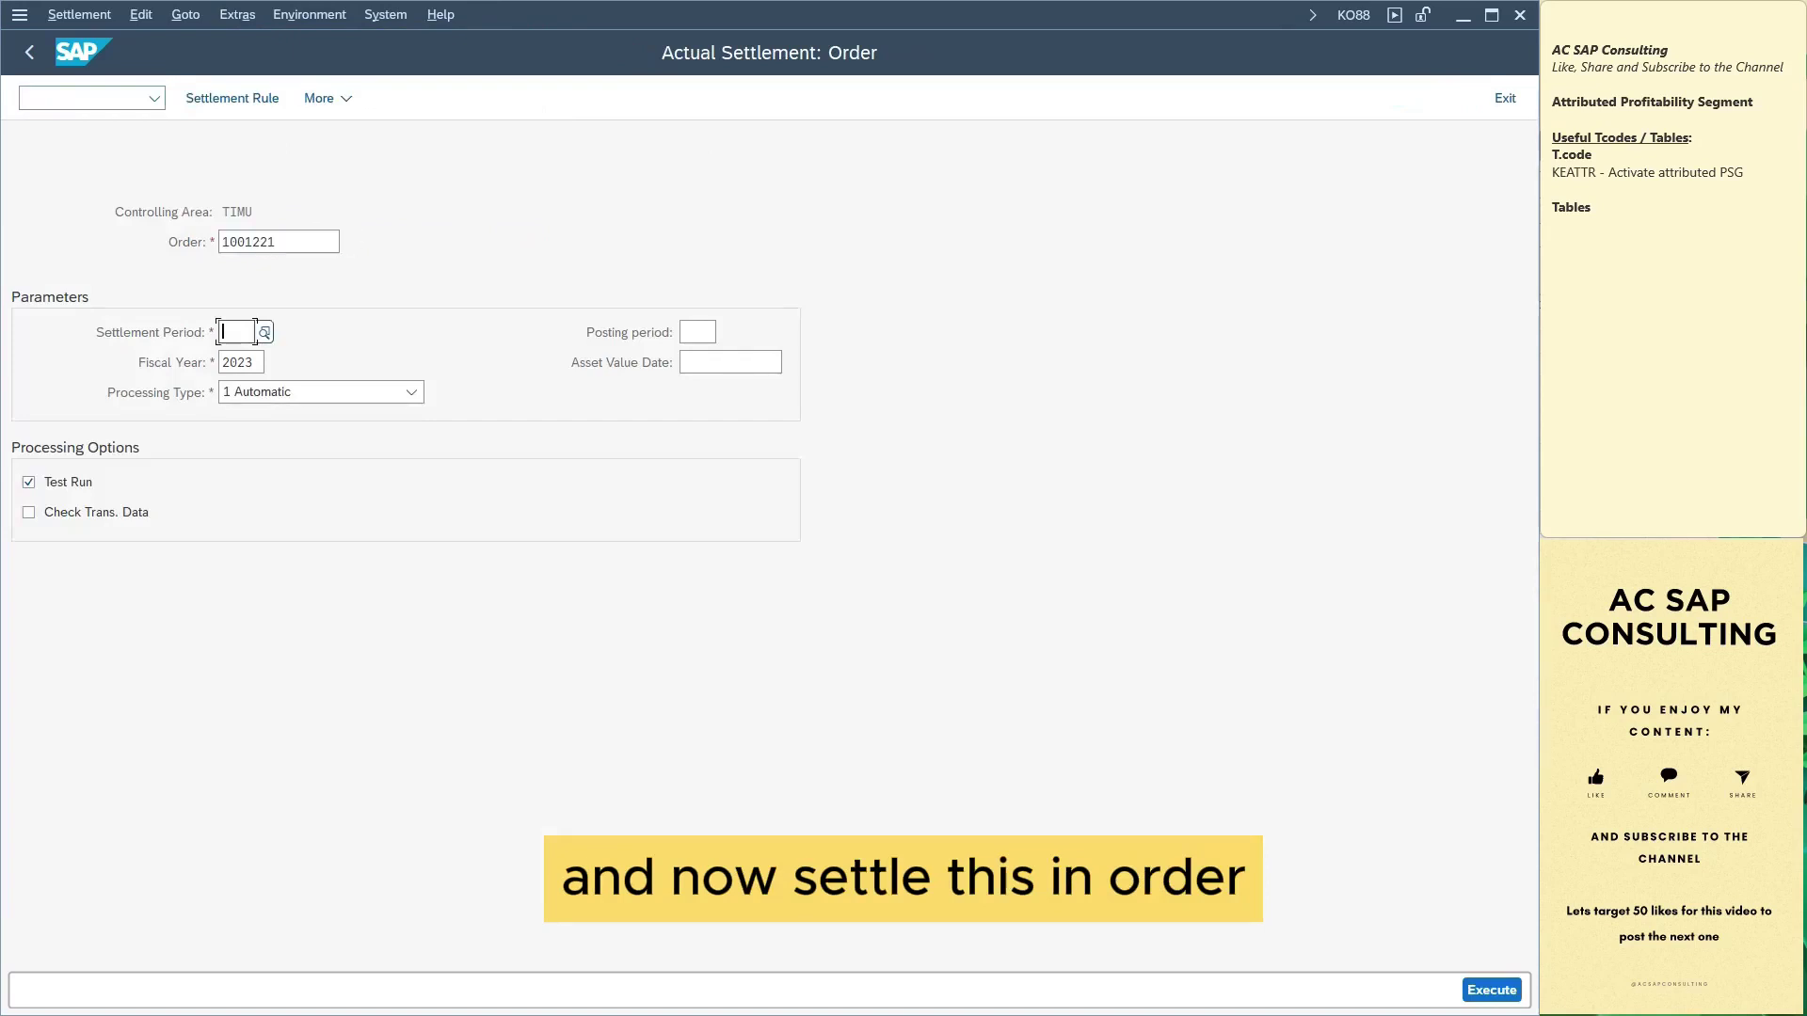
text(12)
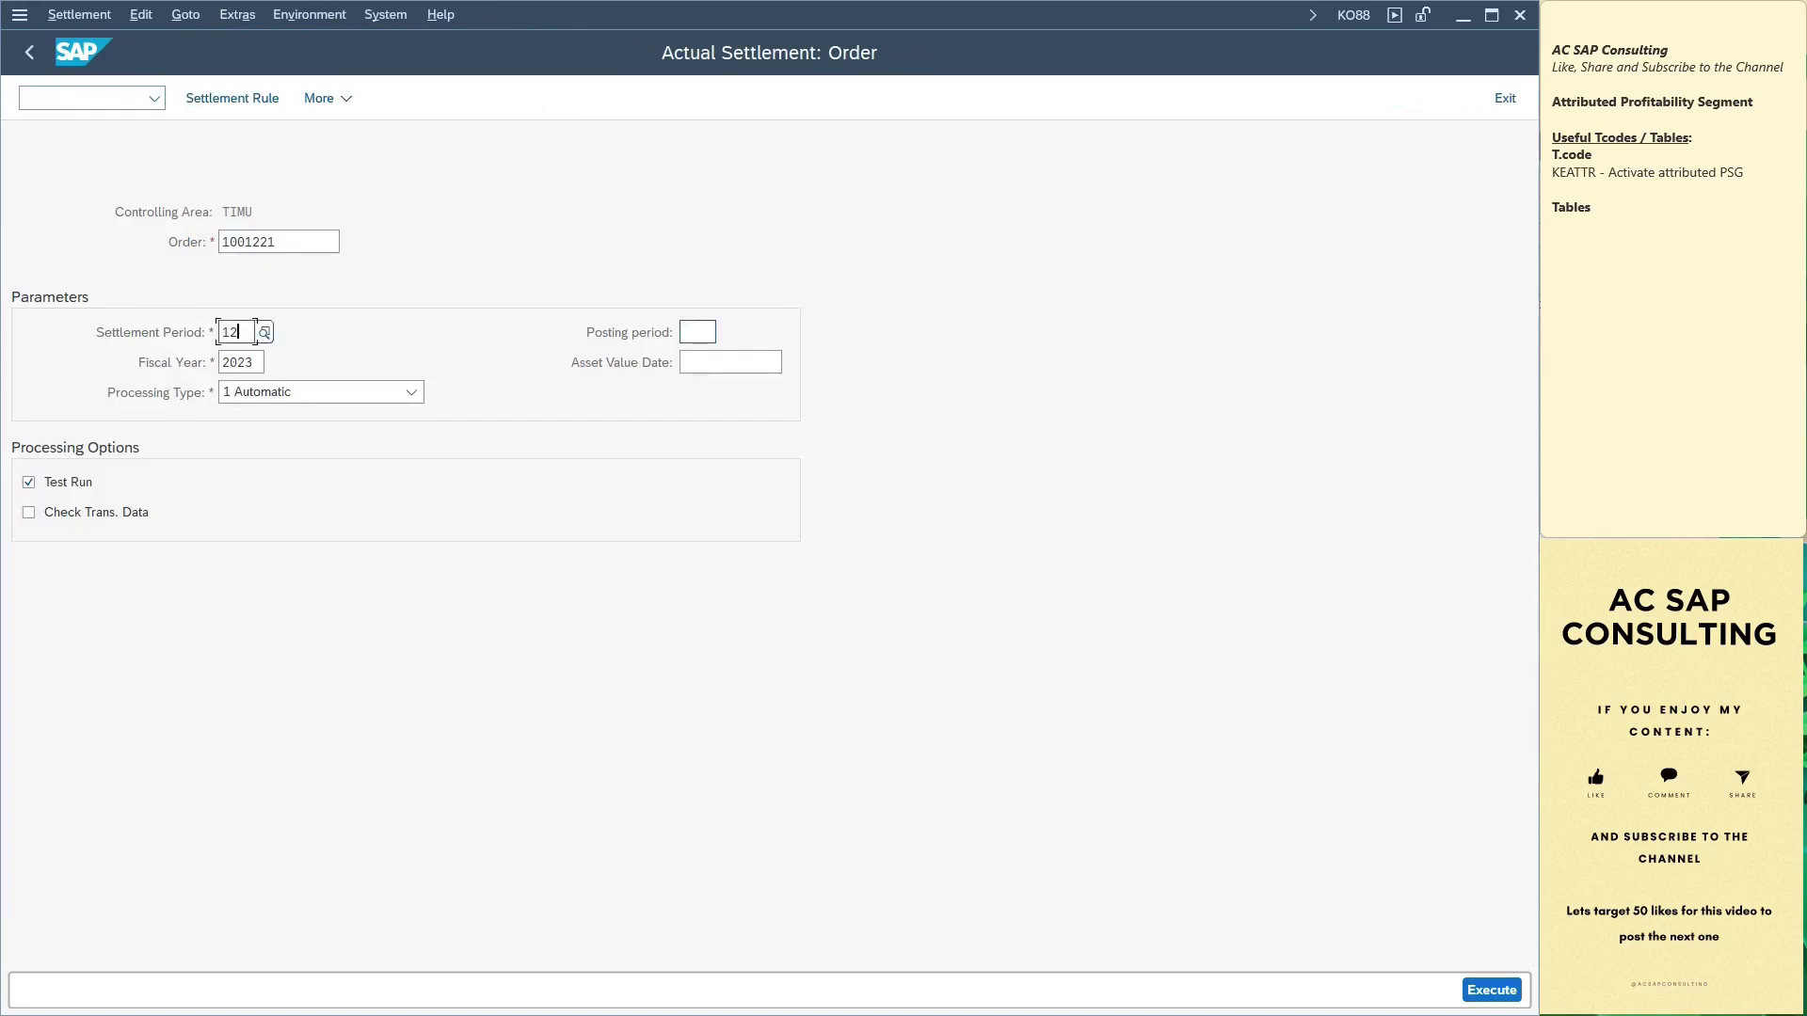
click(698, 332)
text(12)
Turn off the test run and execute the order's actual settlement
click(28, 481)
text(12)
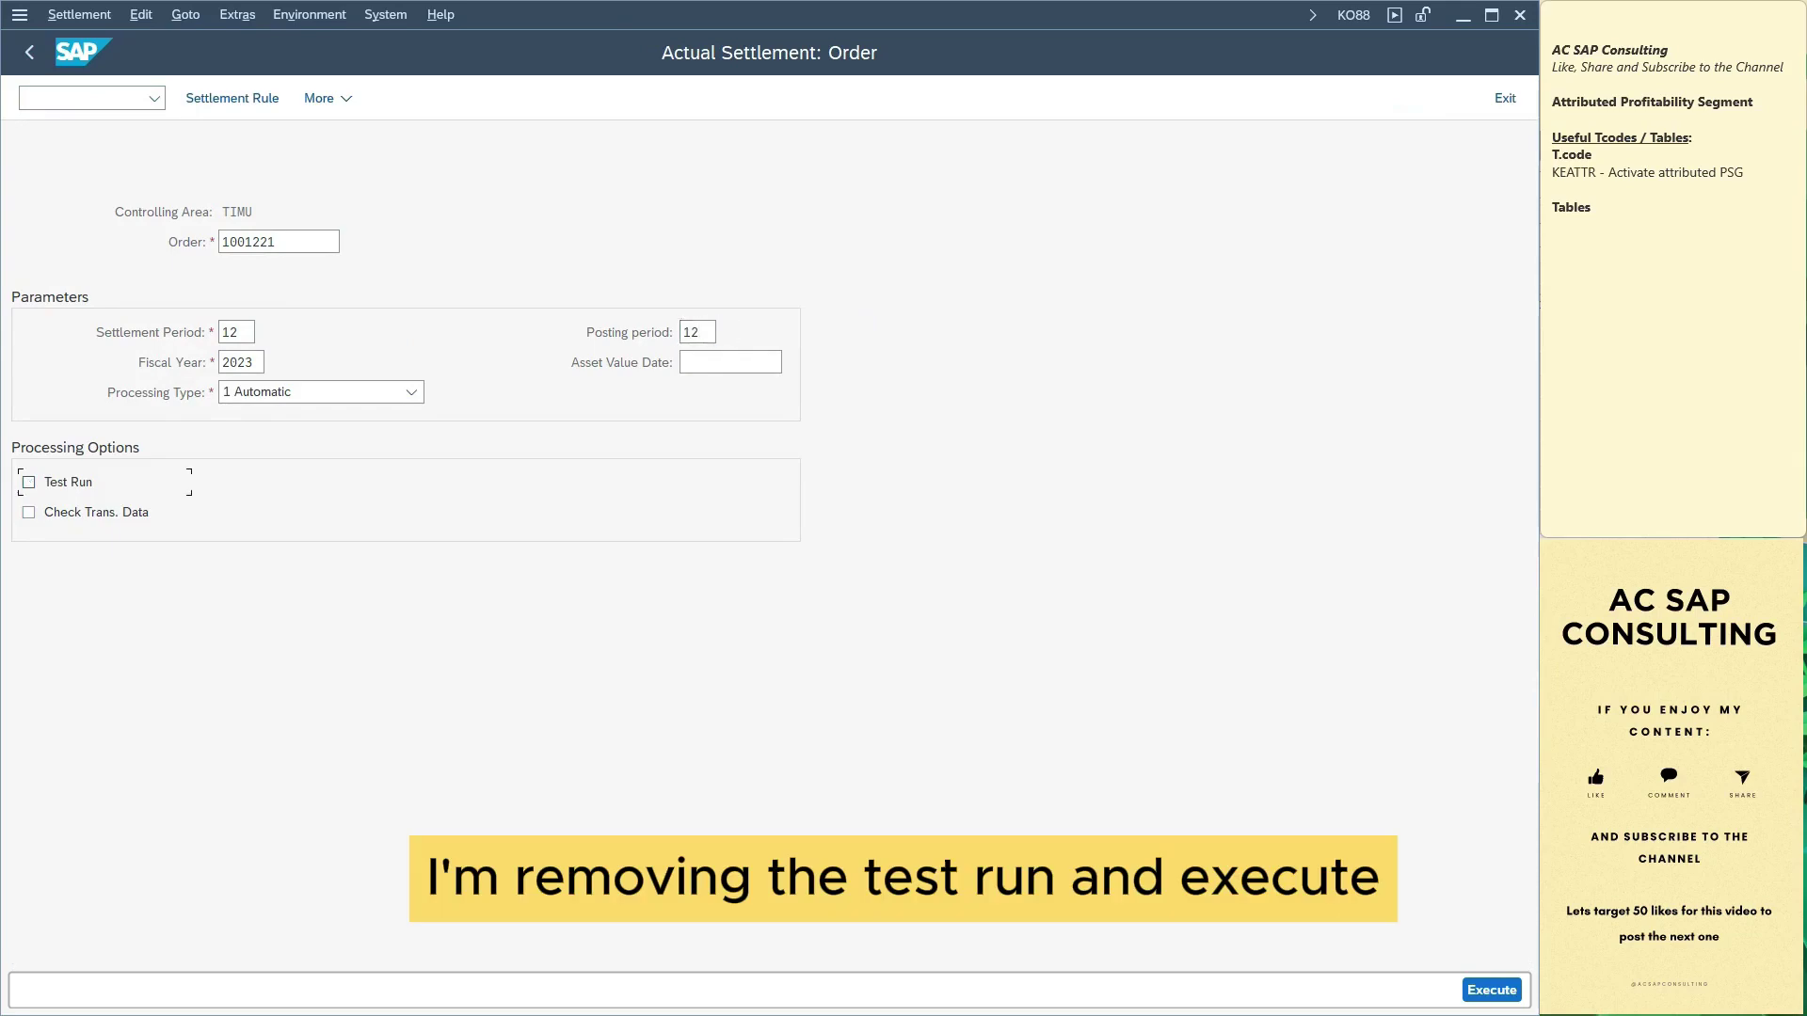
click(28, 512)
click(28, 482)
key(F8)
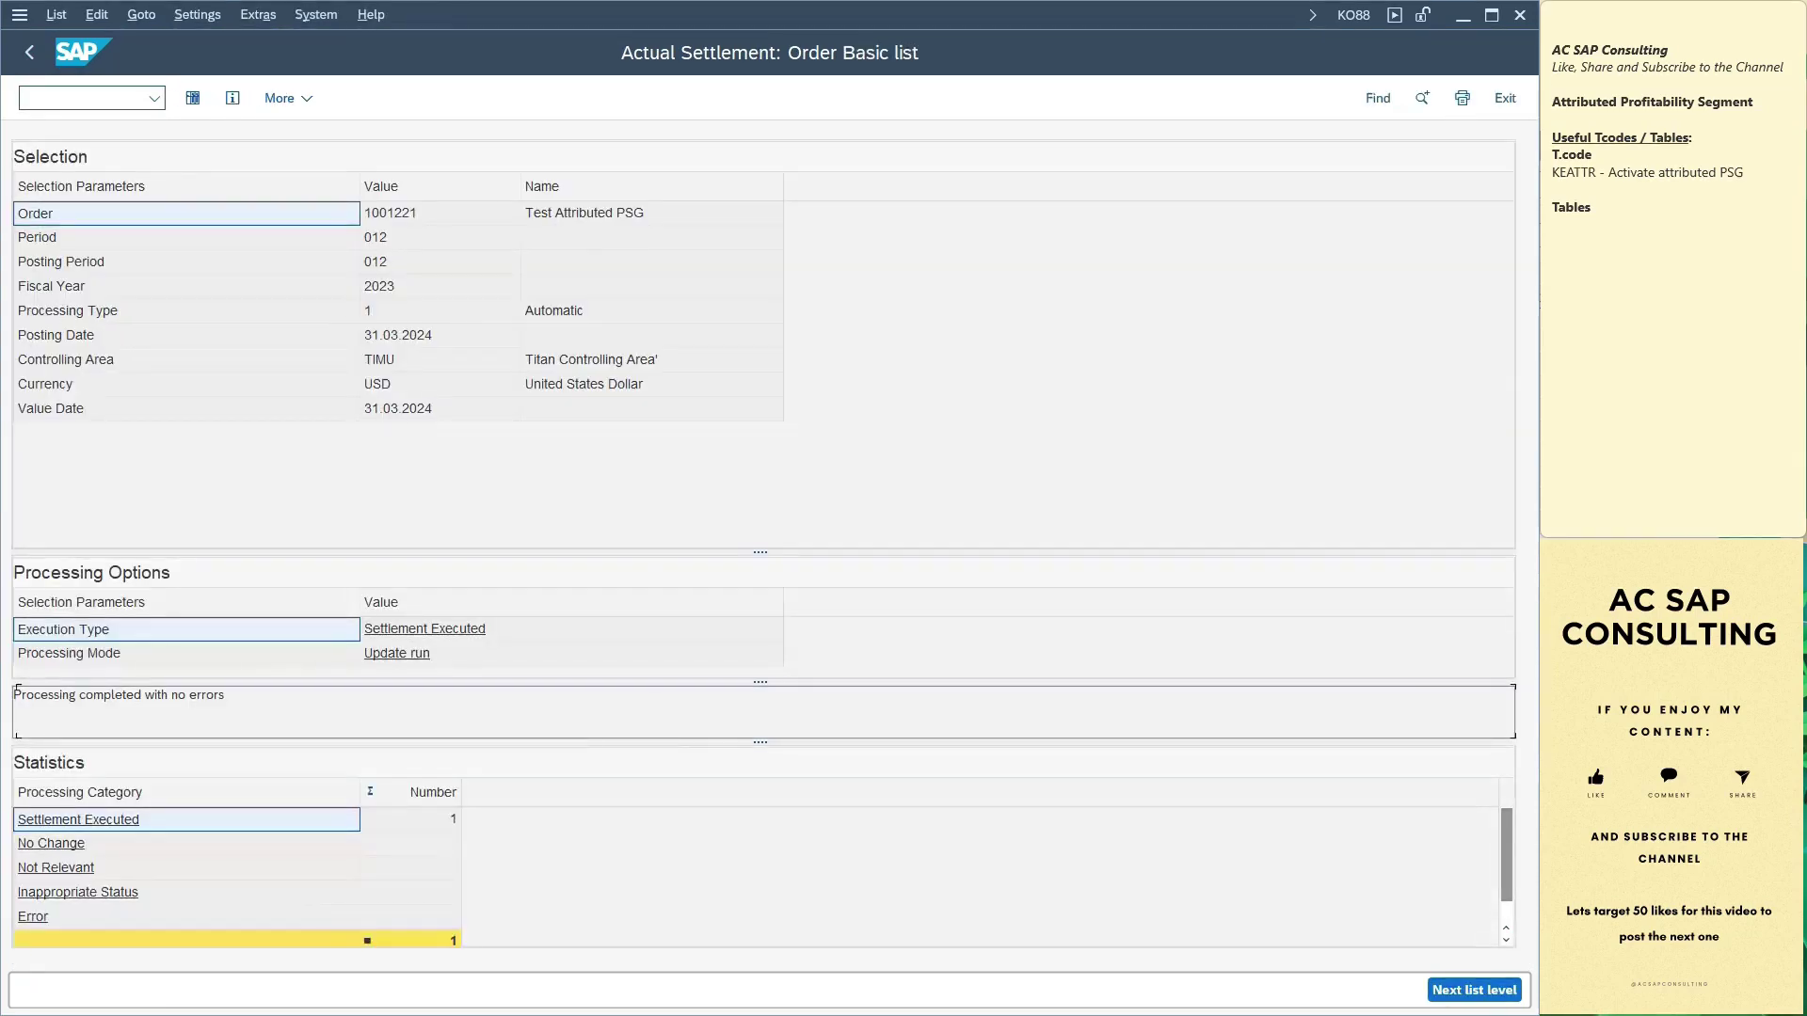
Display the settlement's accounting document from the detail list and open its debit line item 2
click(192, 98)
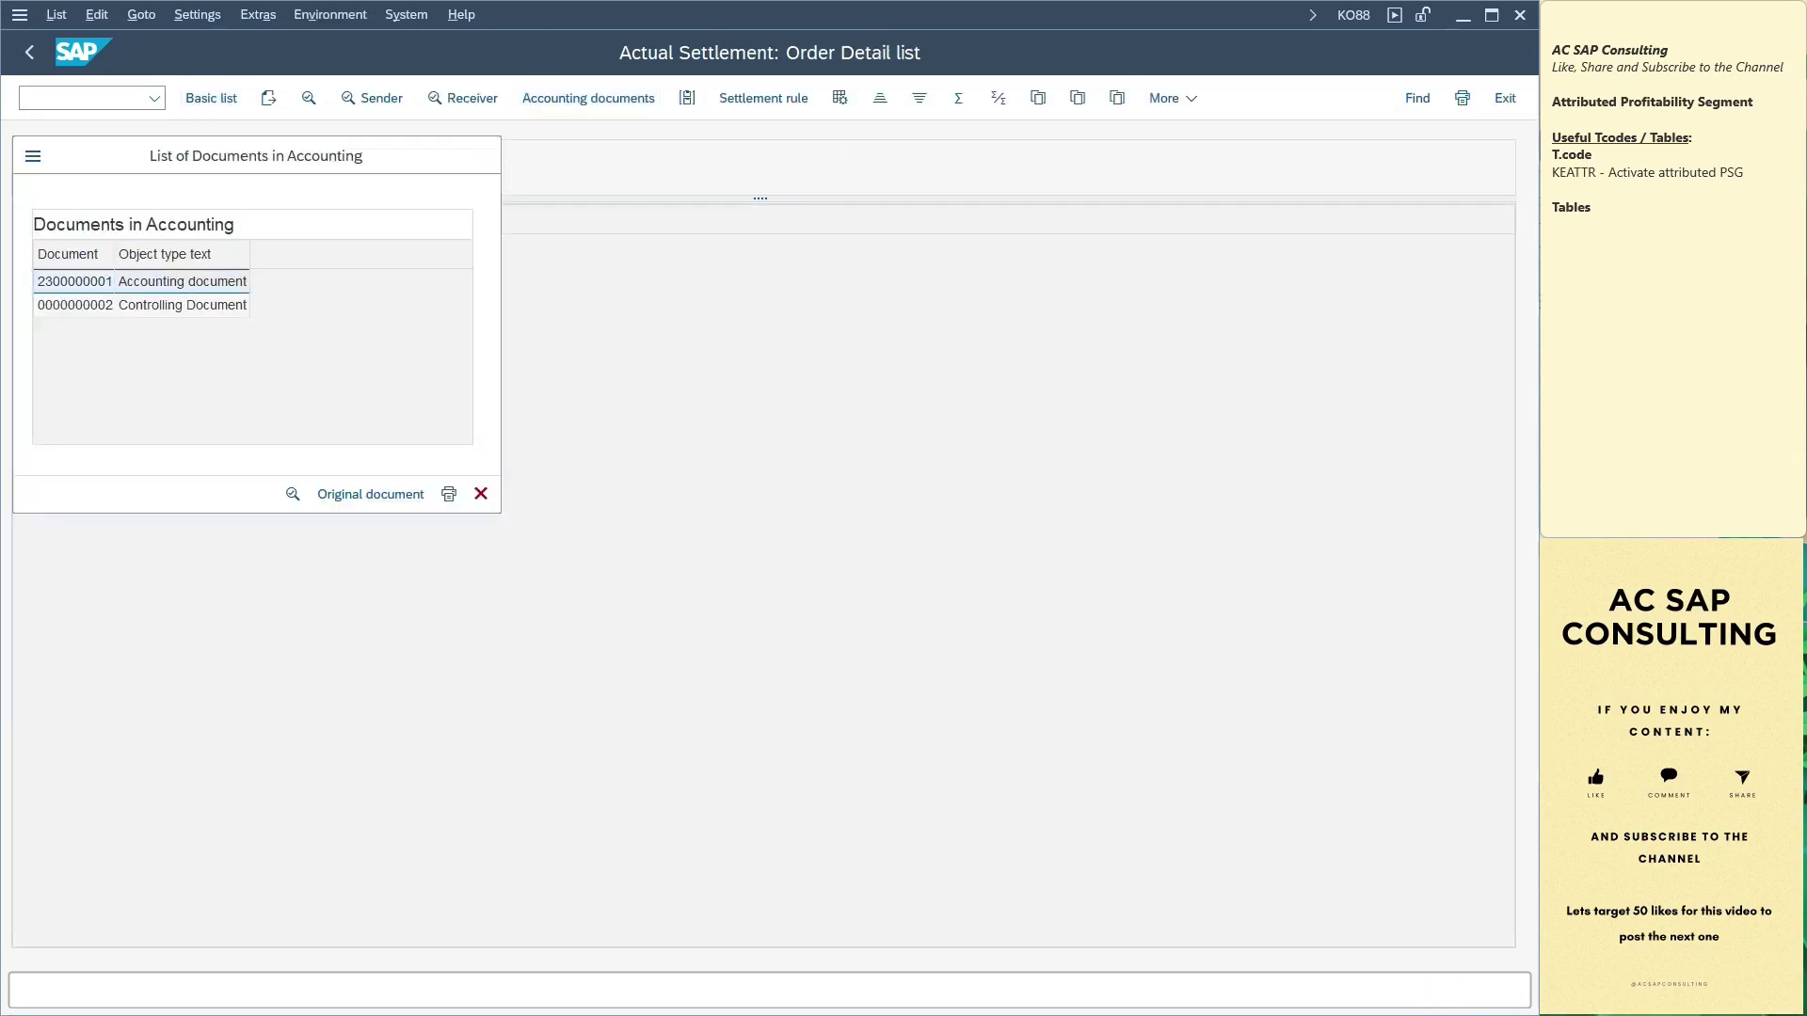
key(F2)
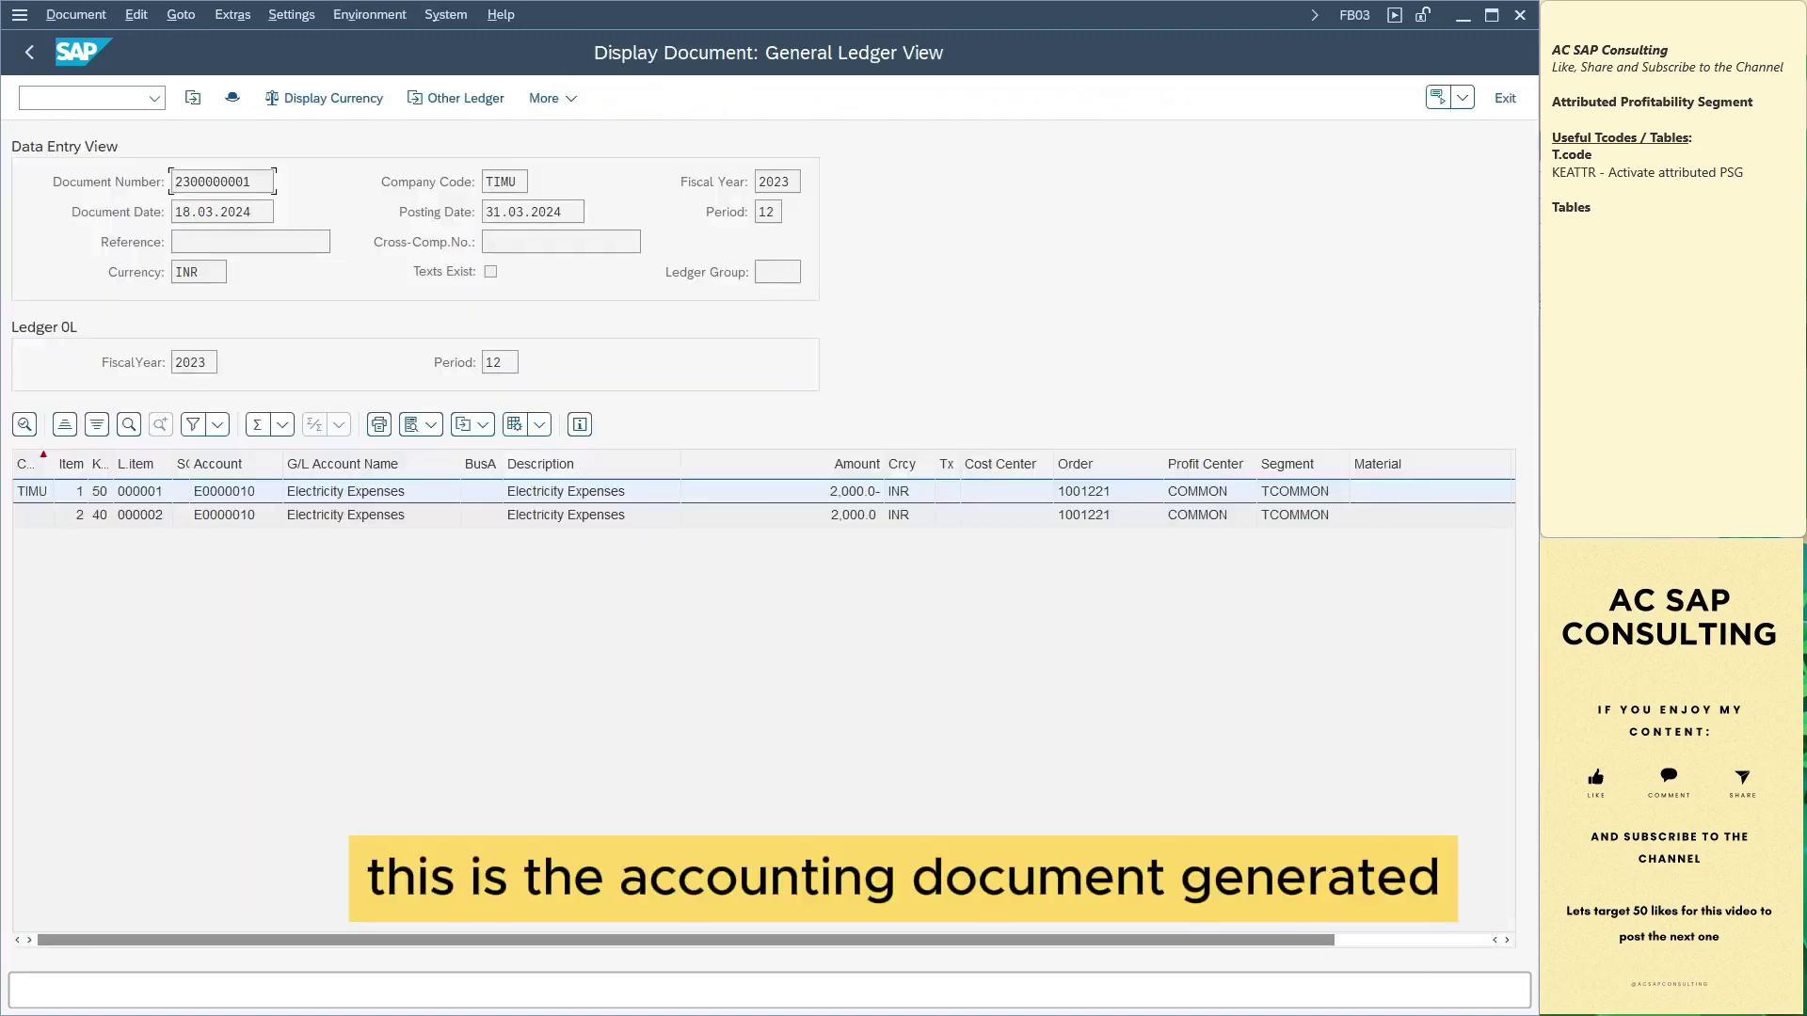
double_click(224, 515)
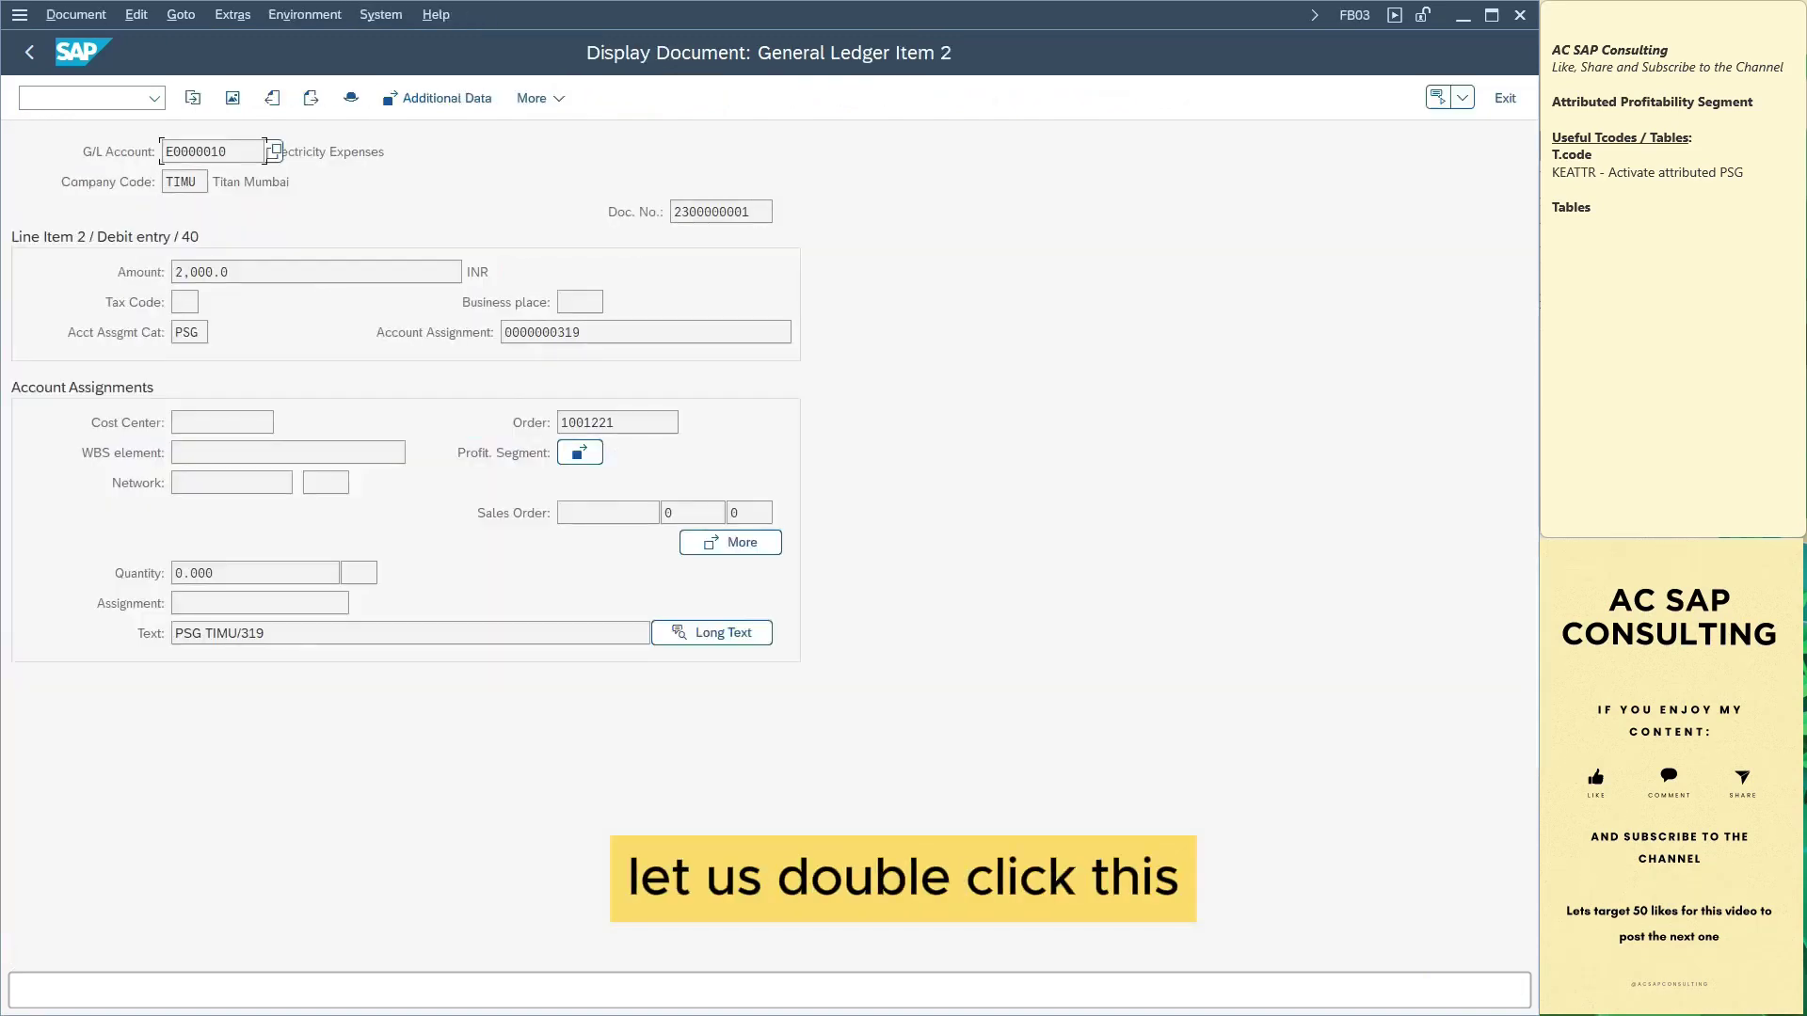
Examine the characteristics in the debit line's profitability segment assignment
click(580, 452)
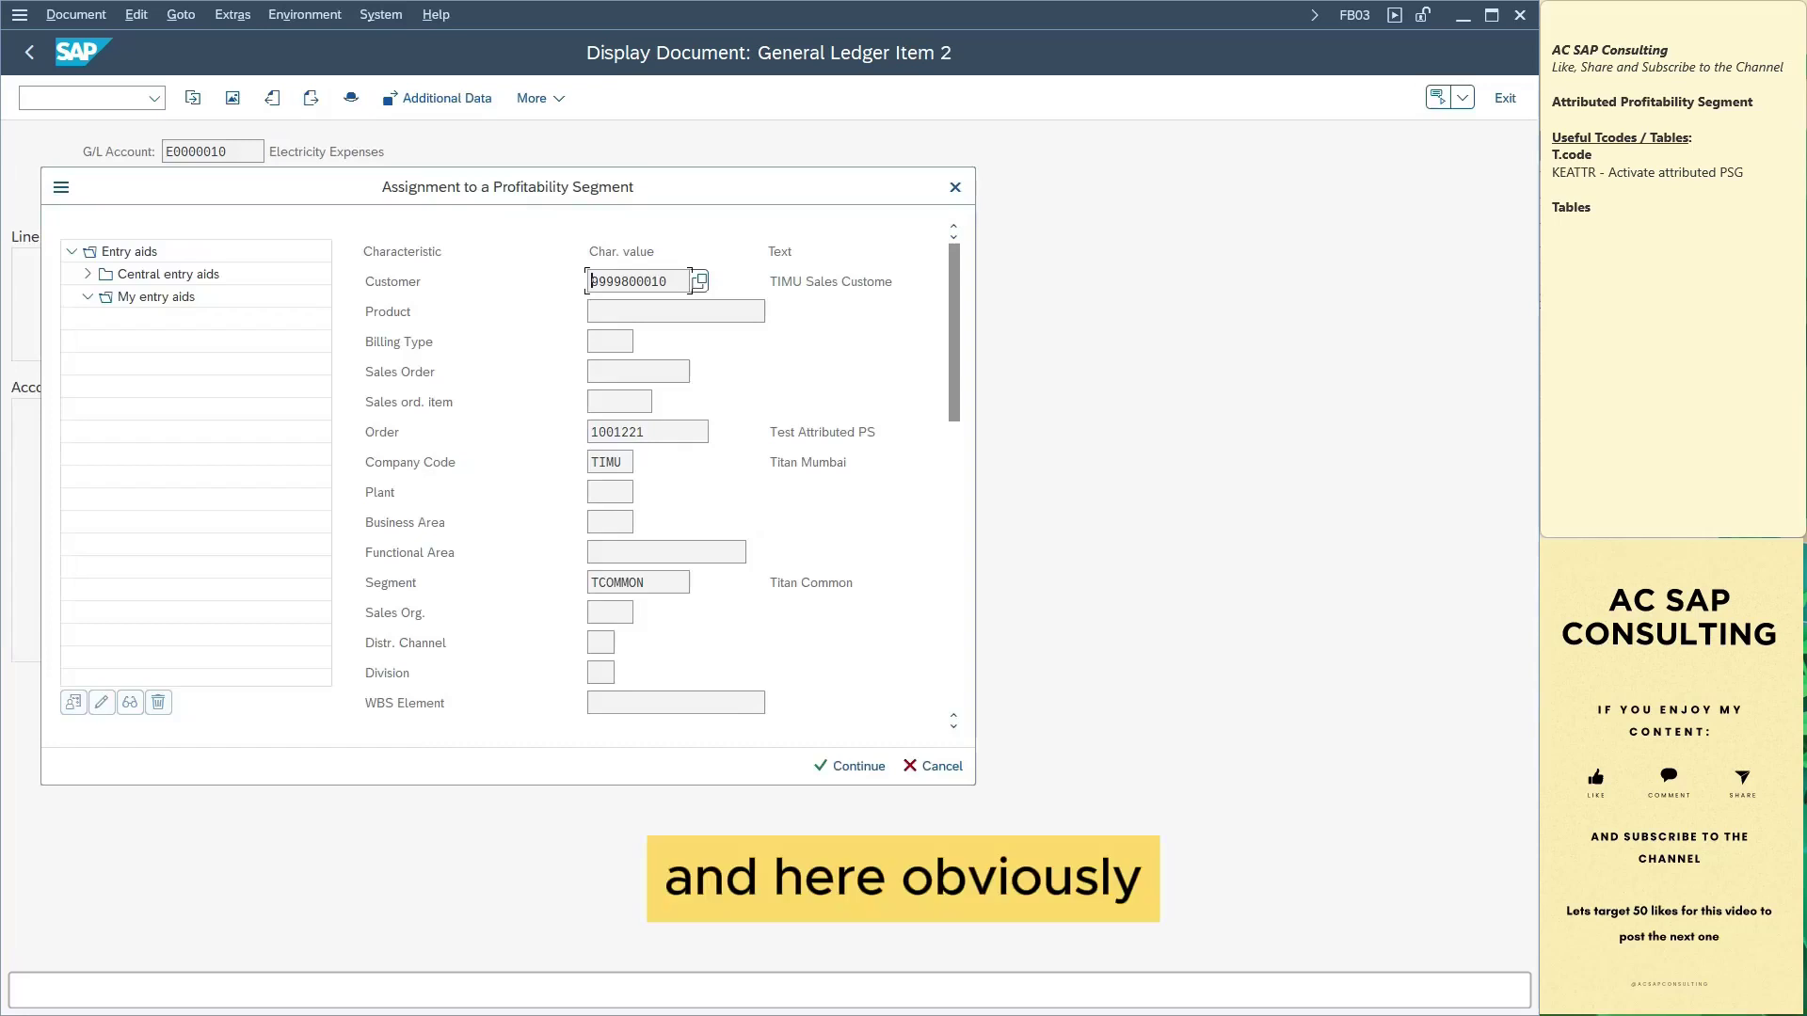
click(674, 310)
drag(649, 432, 586, 462)
click(953, 565)
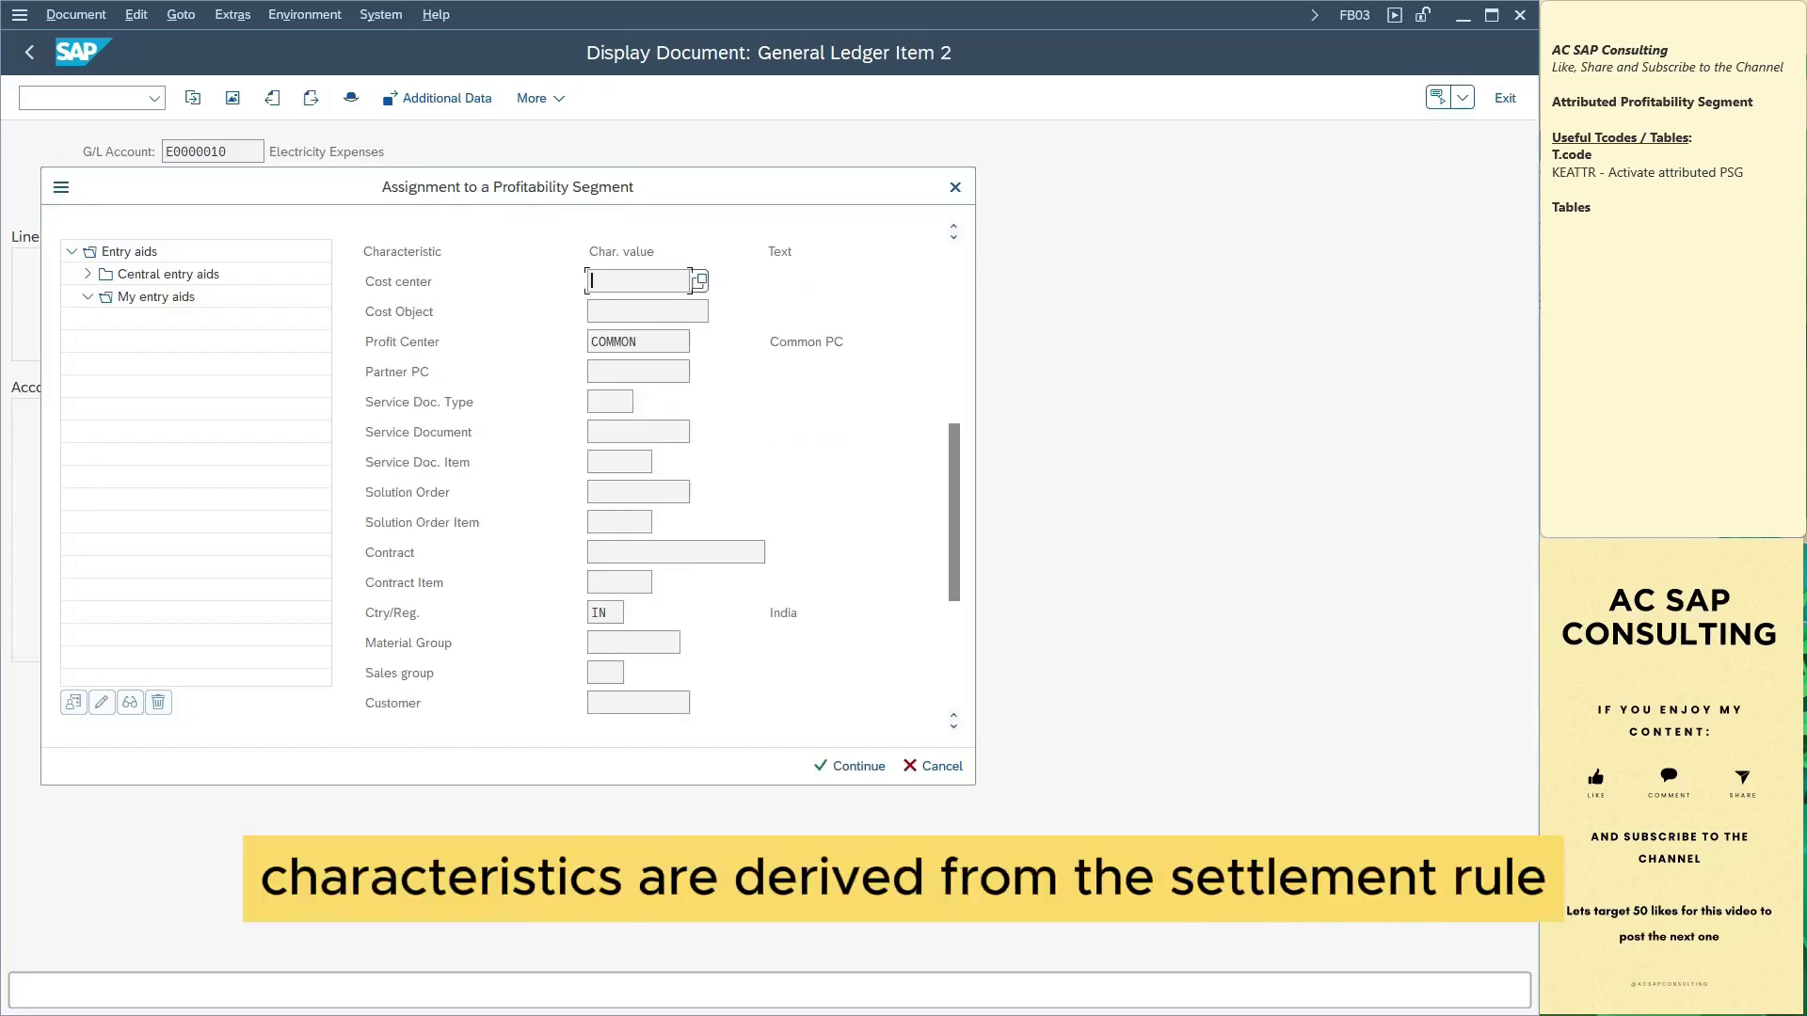
click(847, 765)
key(Return)
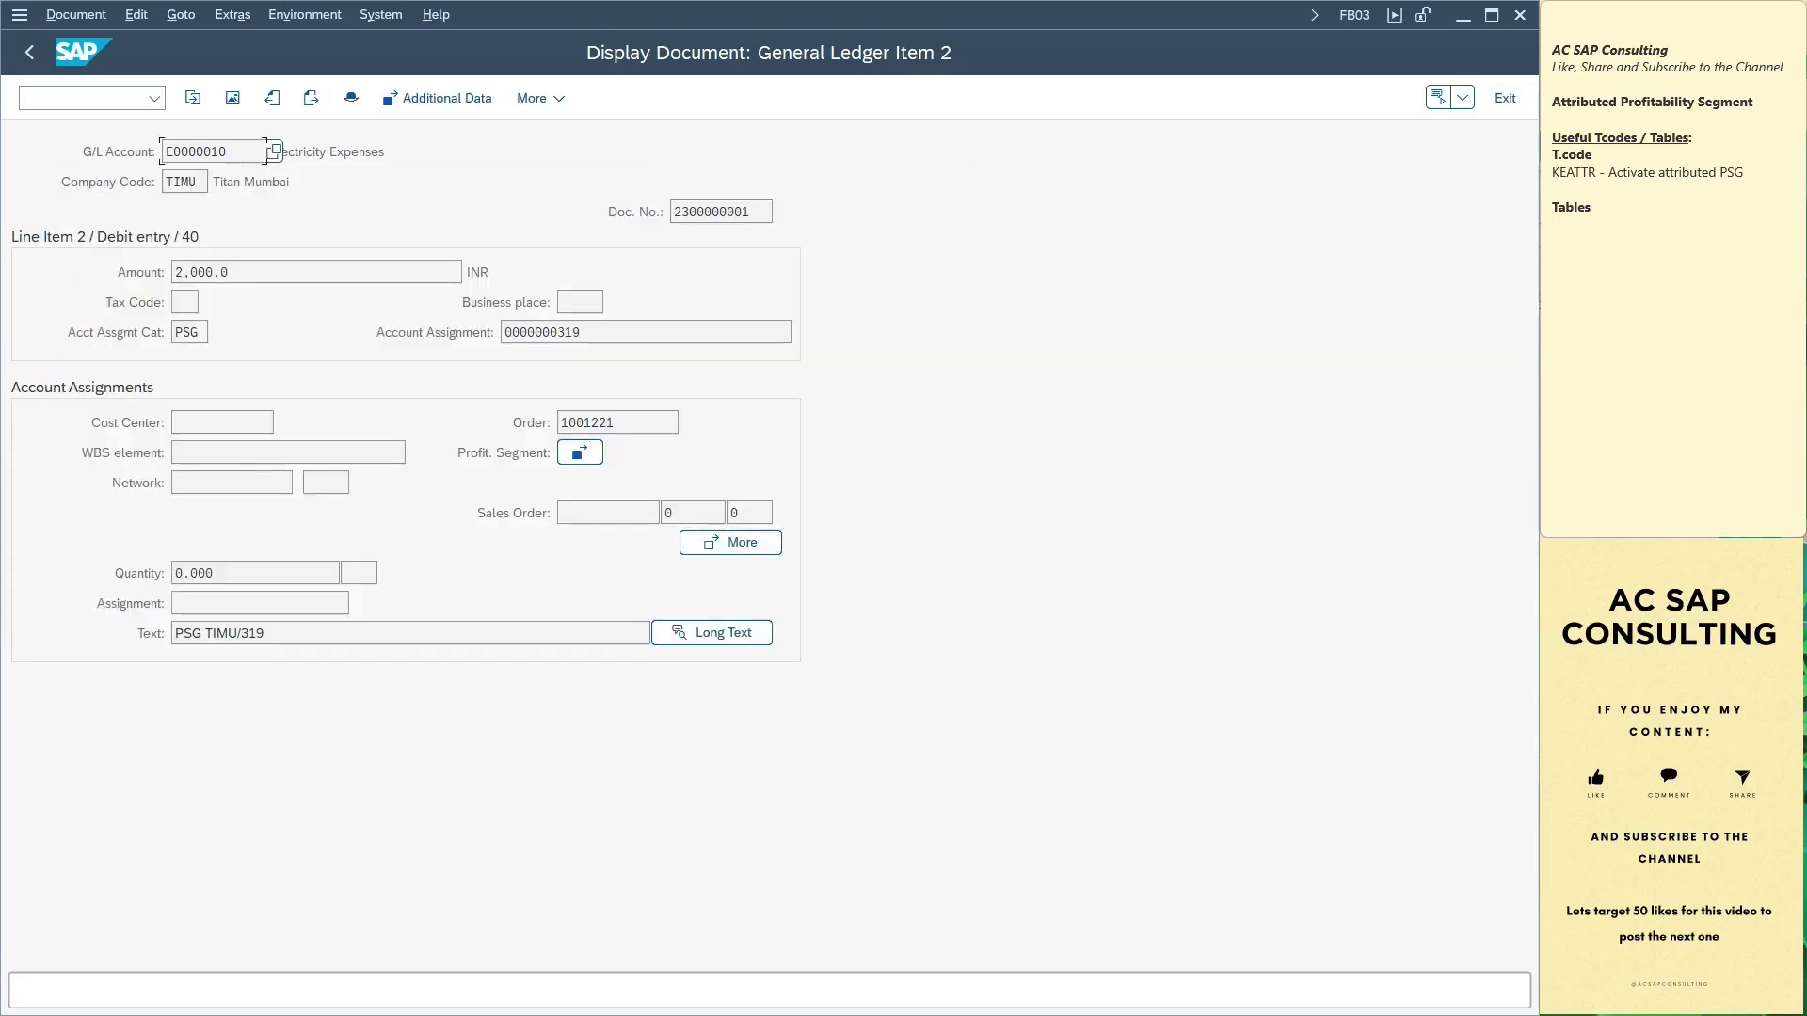
Copy the settlement document's number and return to the SE16N selection for table ACDOCA
drag(751, 211, 673, 212)
key(ctrl+c)
click(84, 98)
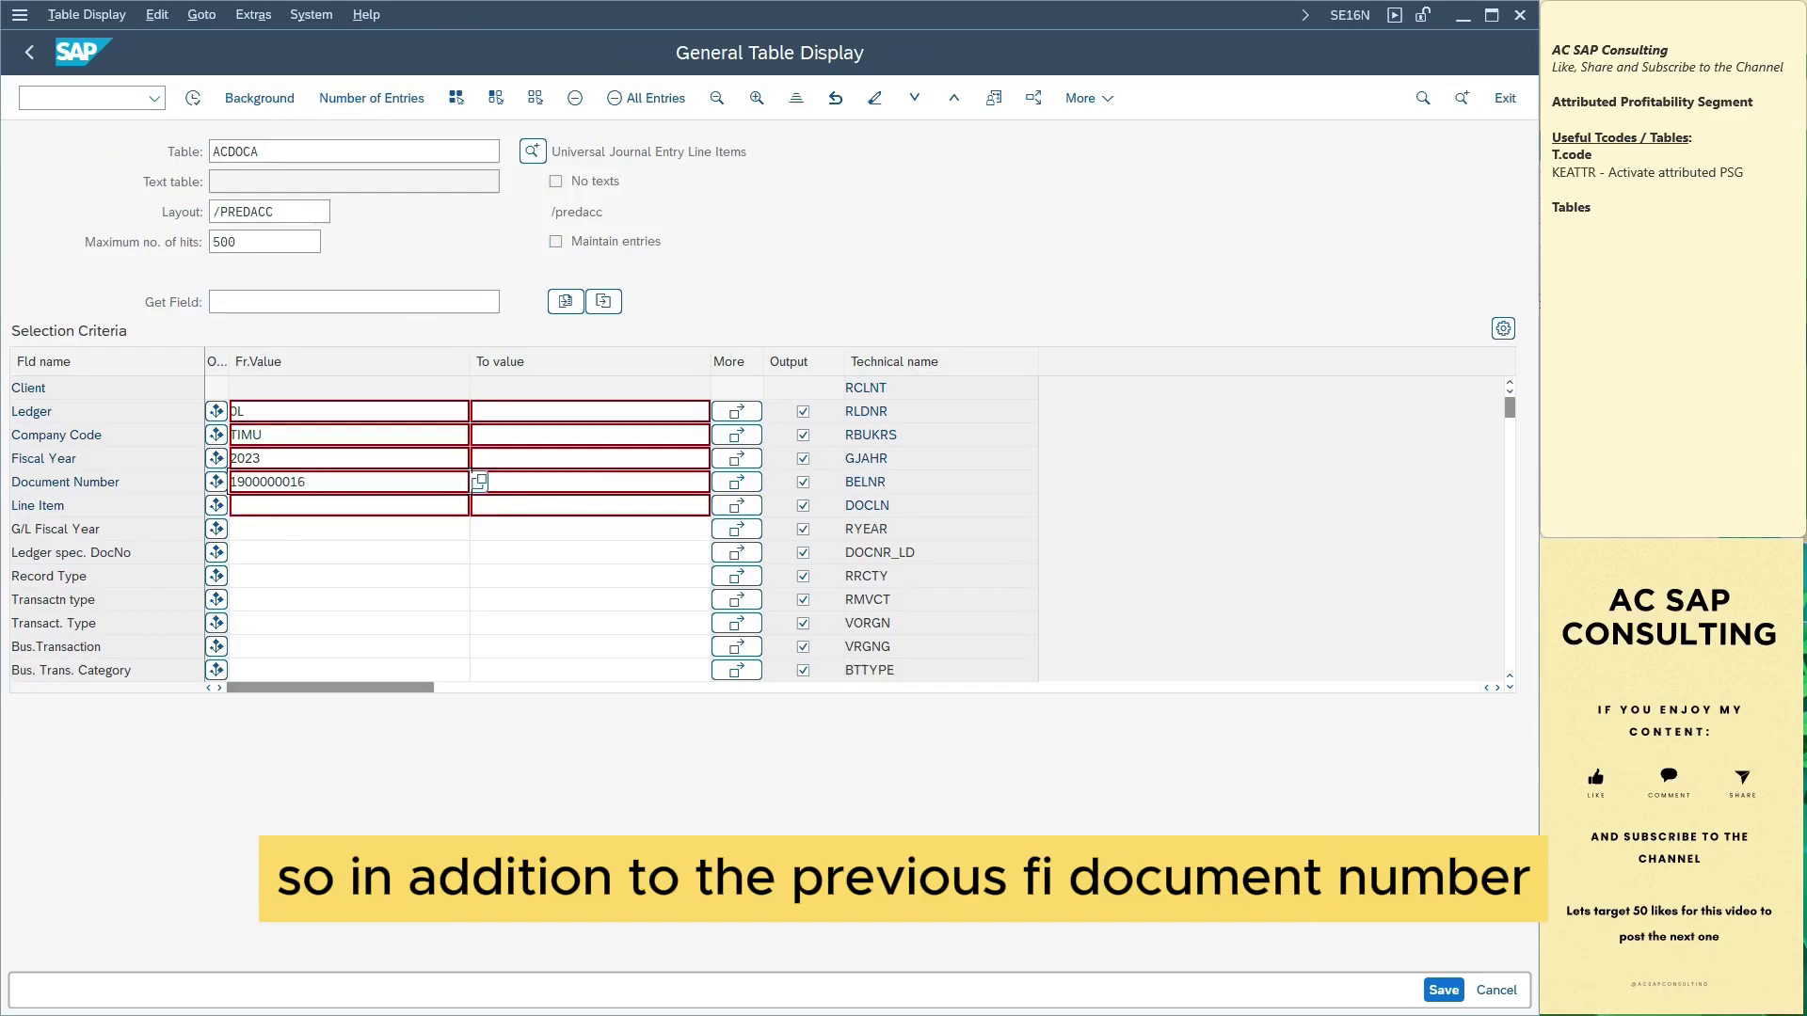
Add the copied settlement document number to the Document Number multiple selection and list the ACDOCA entries
click(736, 482)
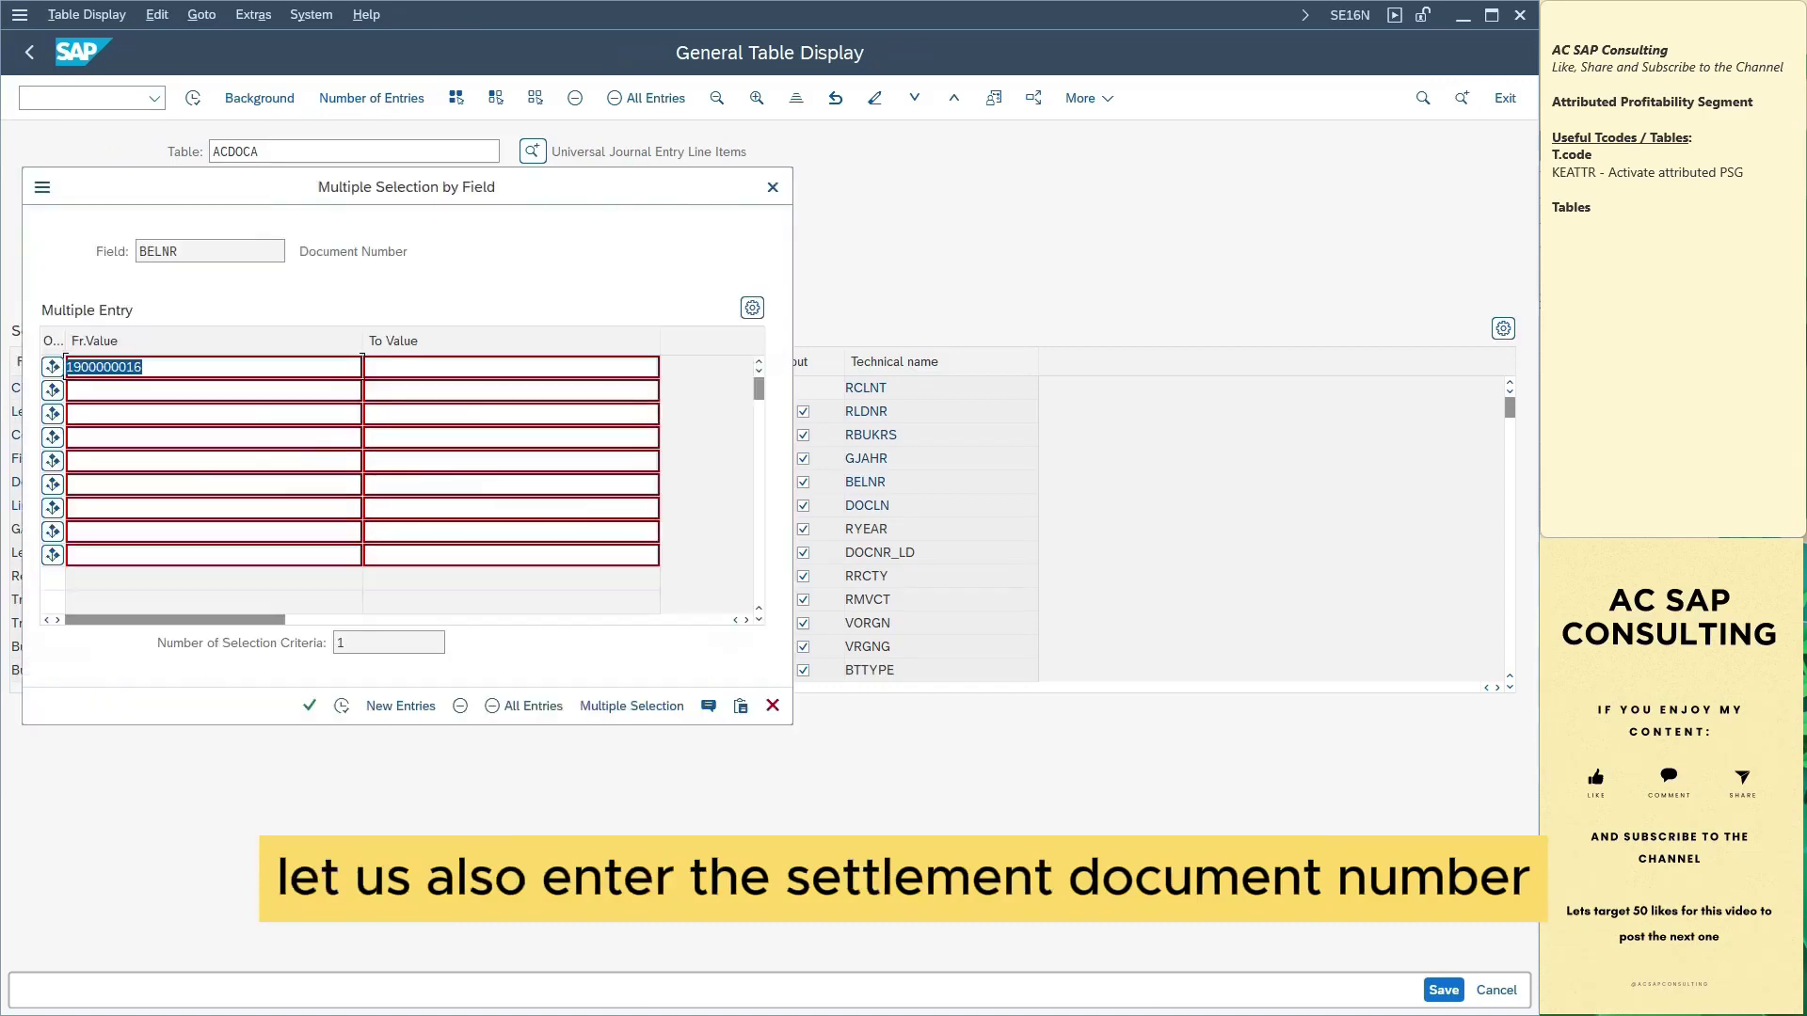
click(361, 390)
key(ctrl+v)
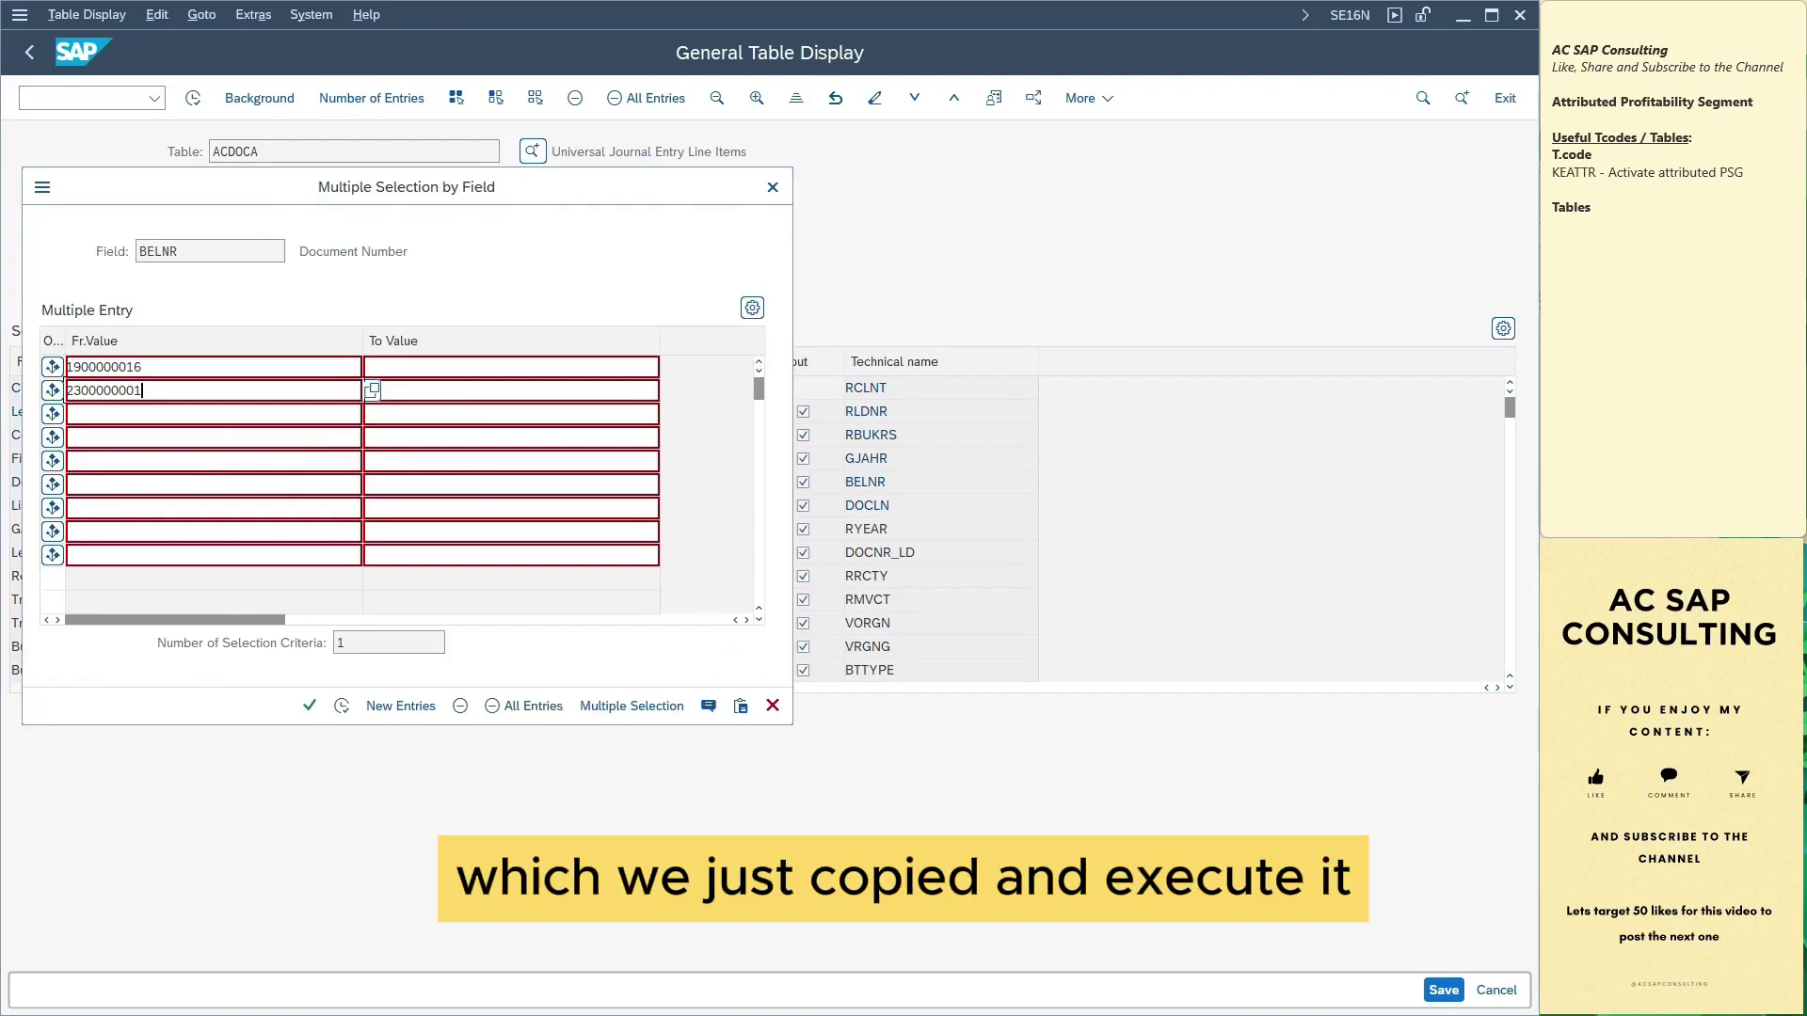
key(F8)
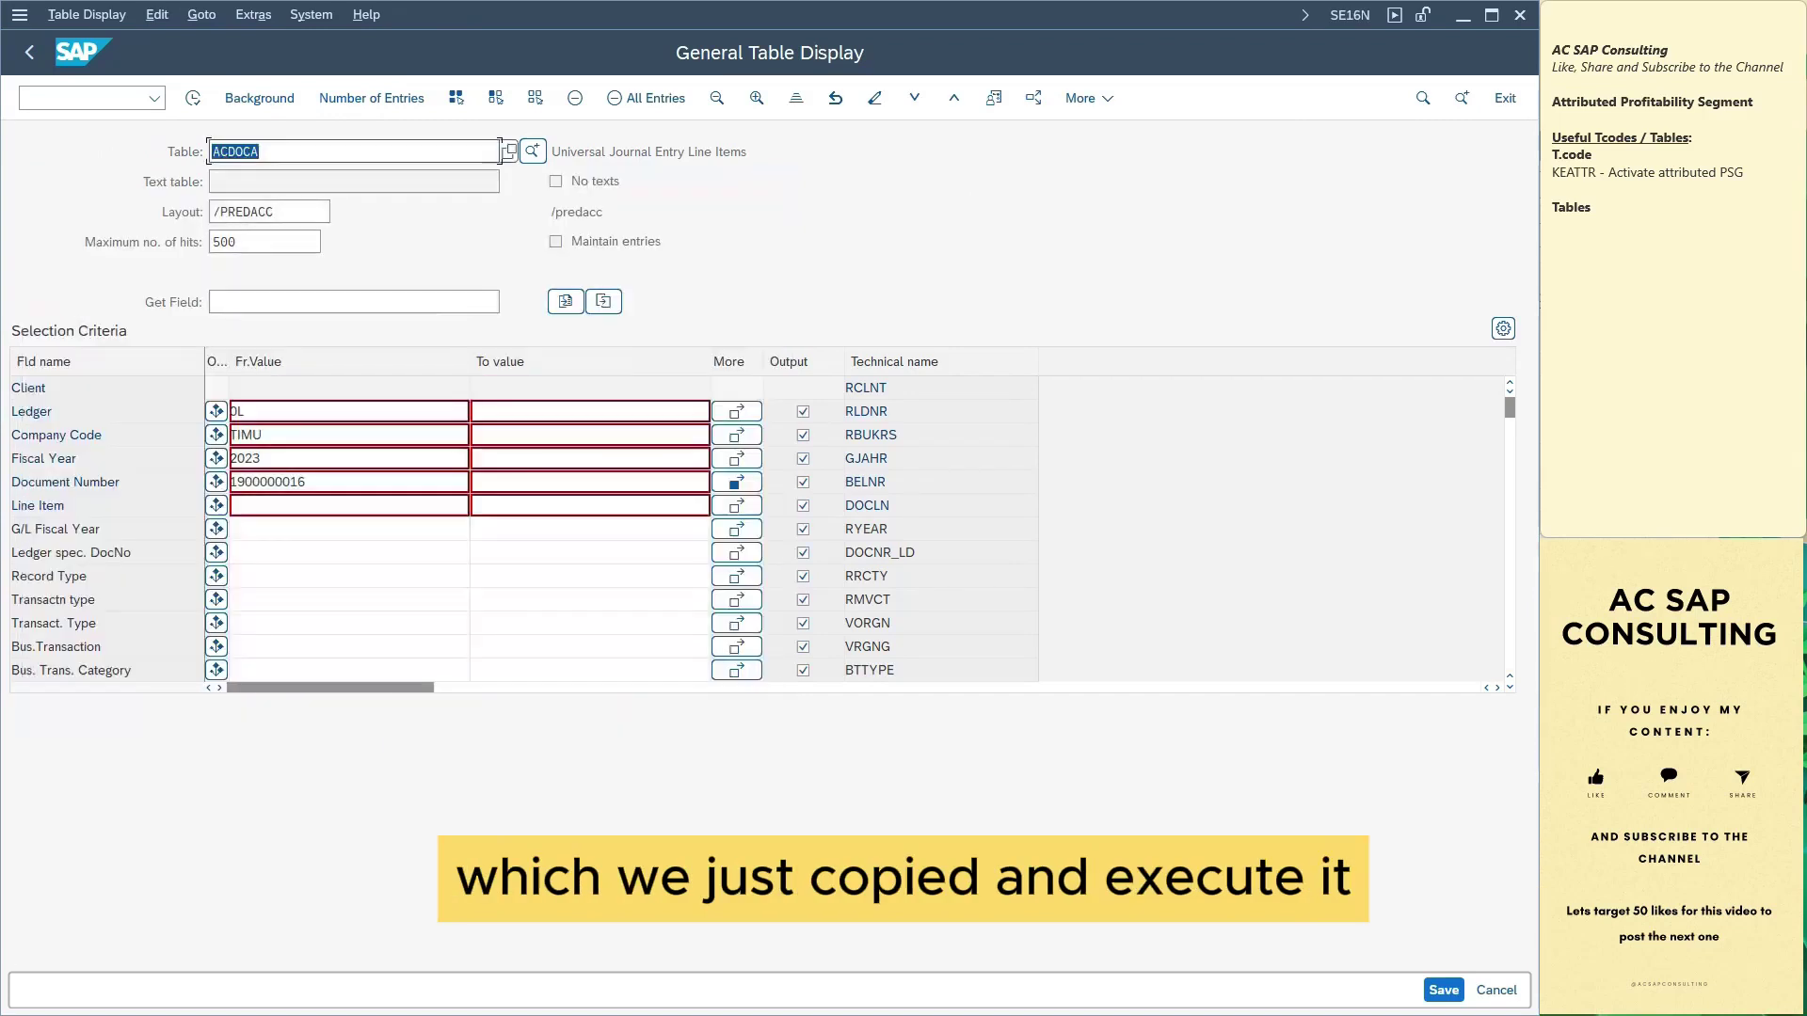
key(F8)
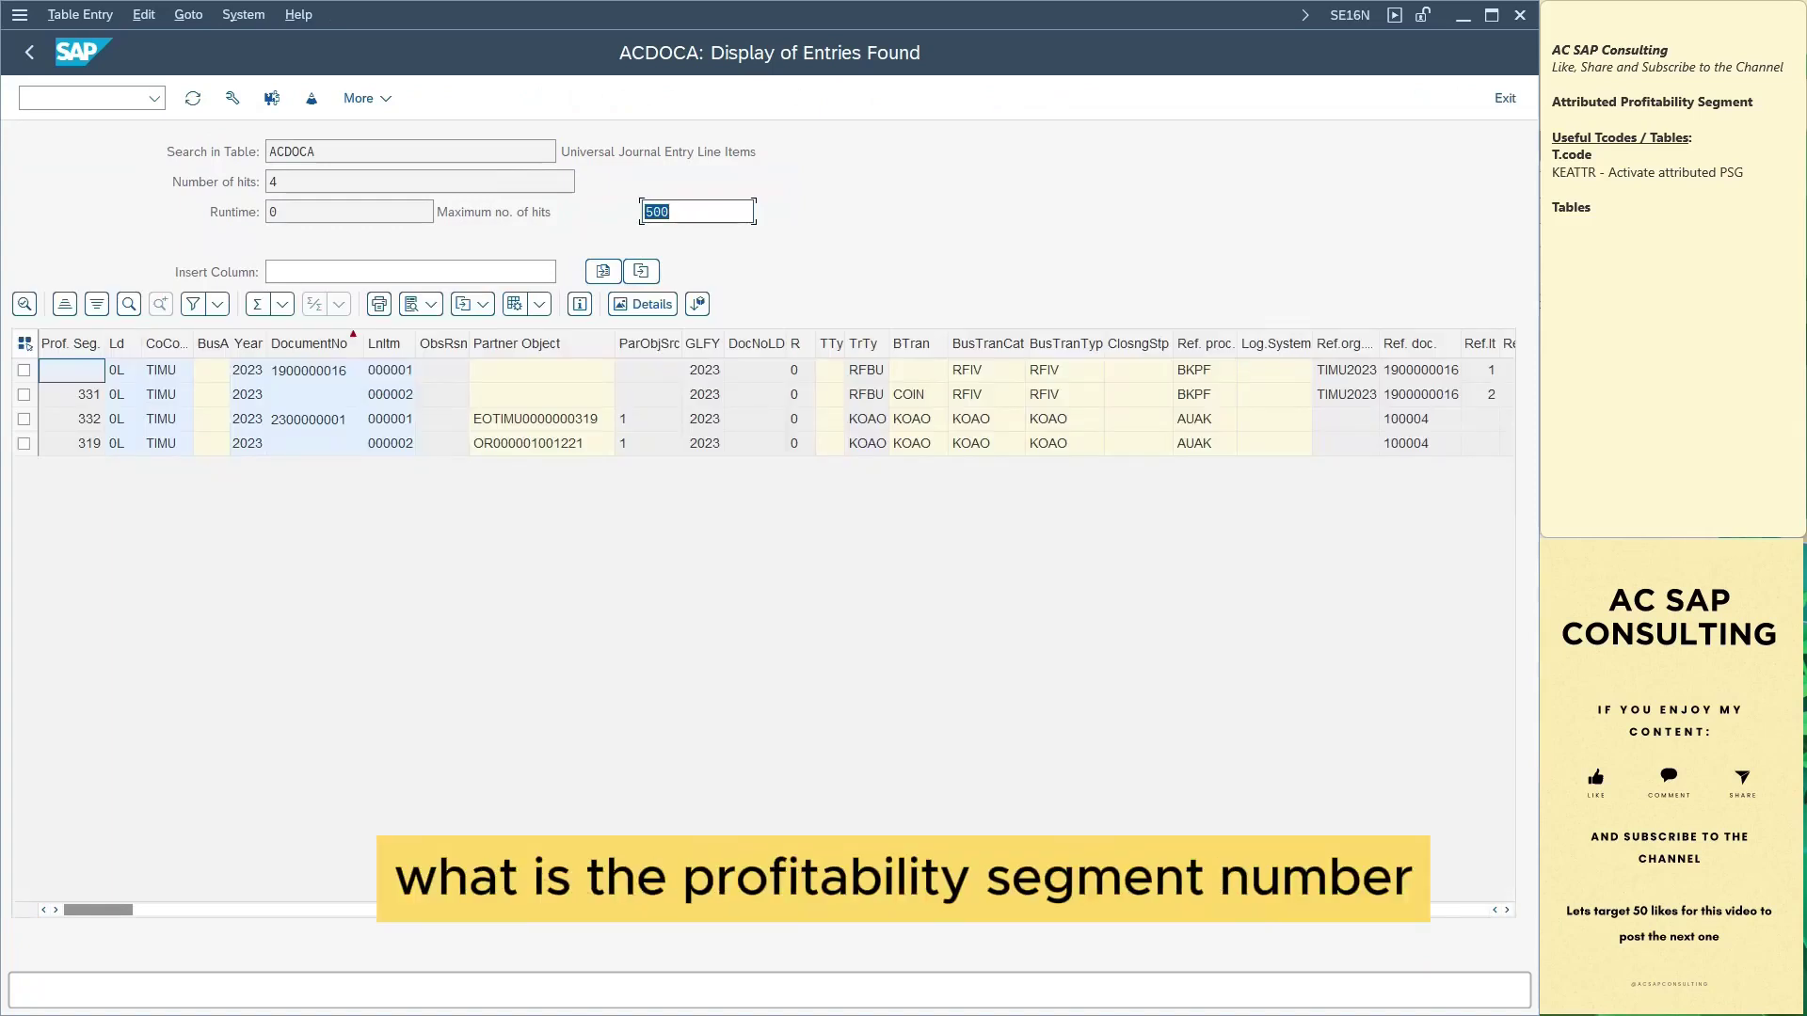
Display the details of the settlement document's line 000002, search for field paobjnr, and examine its segment number and CO compatibility value
click(315, 419)
click(315, 443)
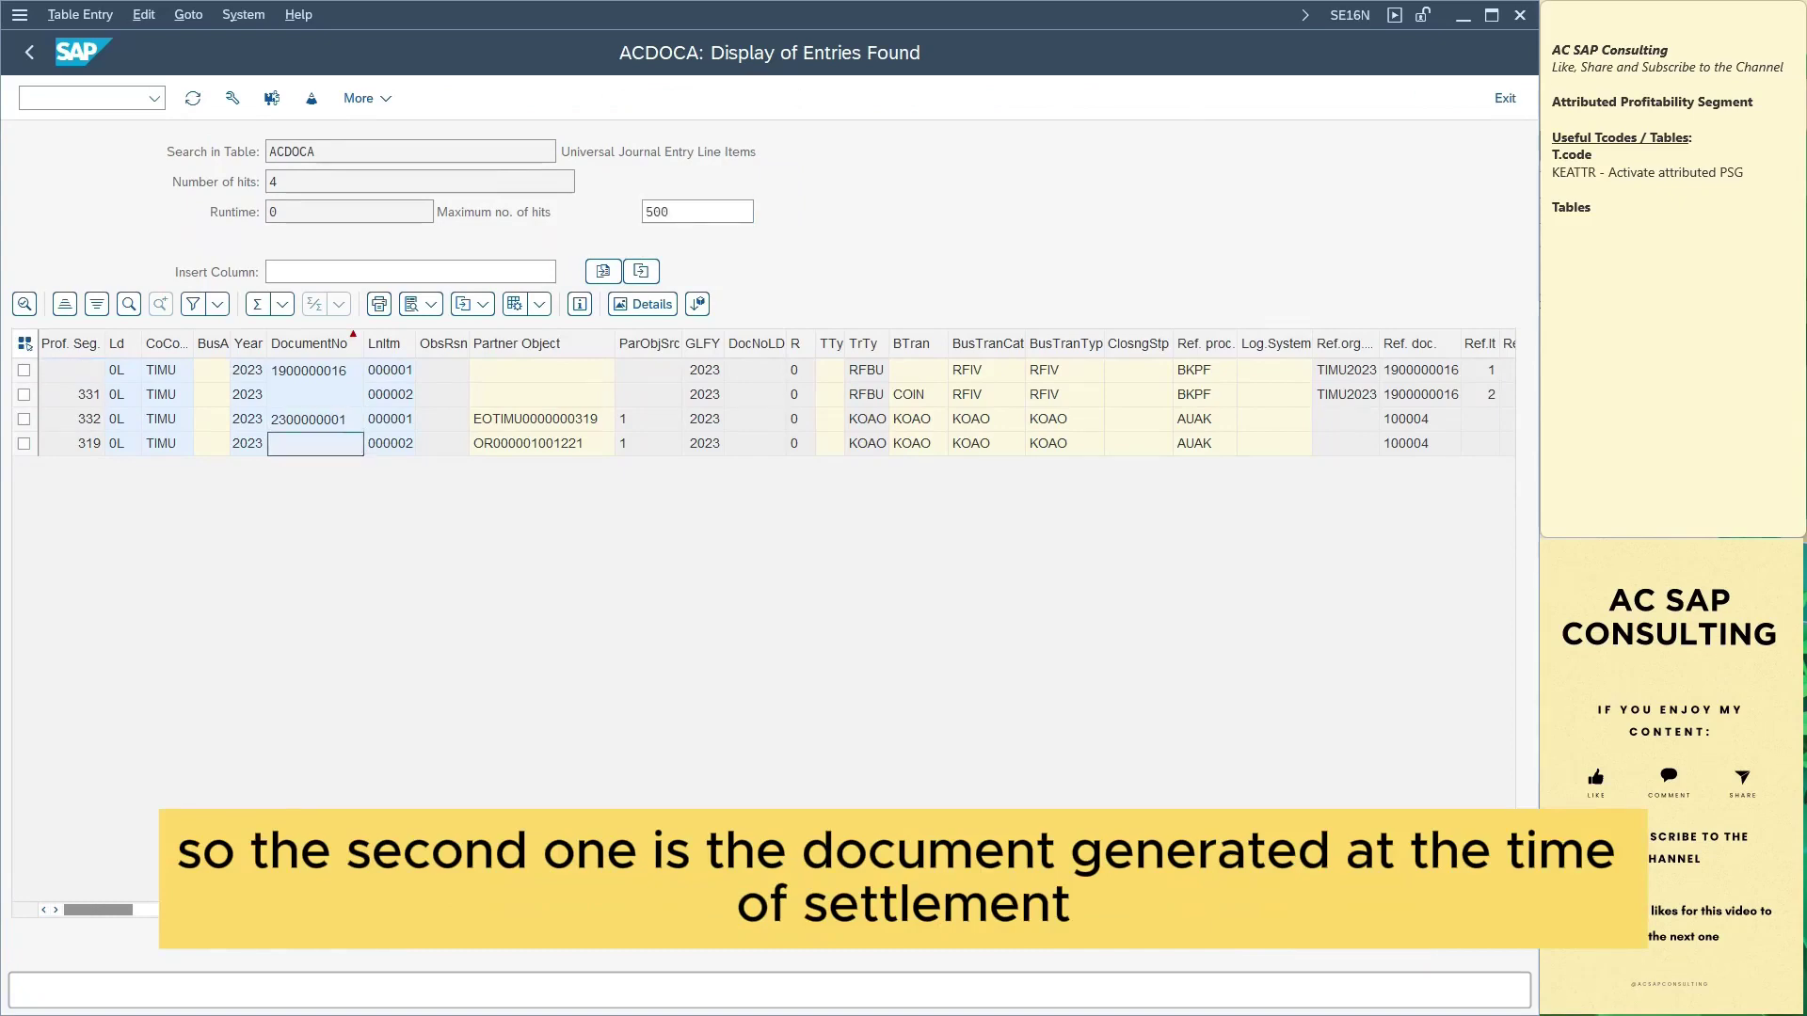
double_click(316, 443)
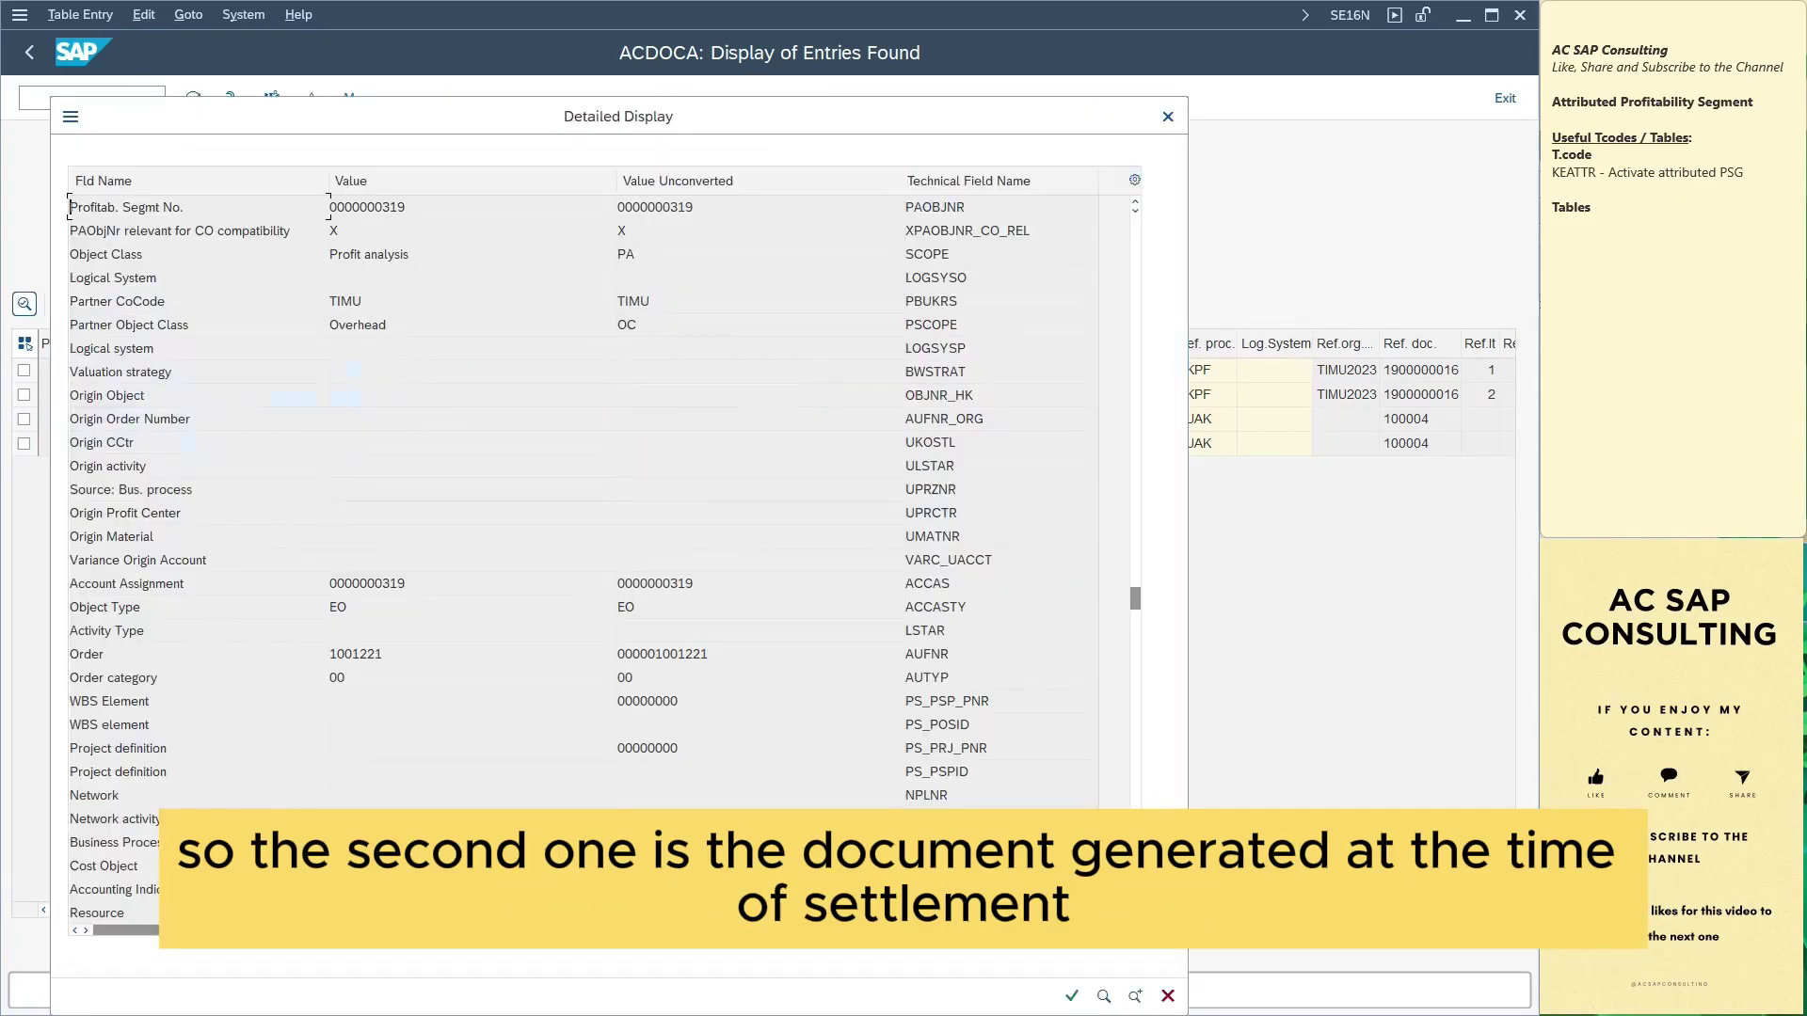
key(ctrl+f)
text(paobjnr)
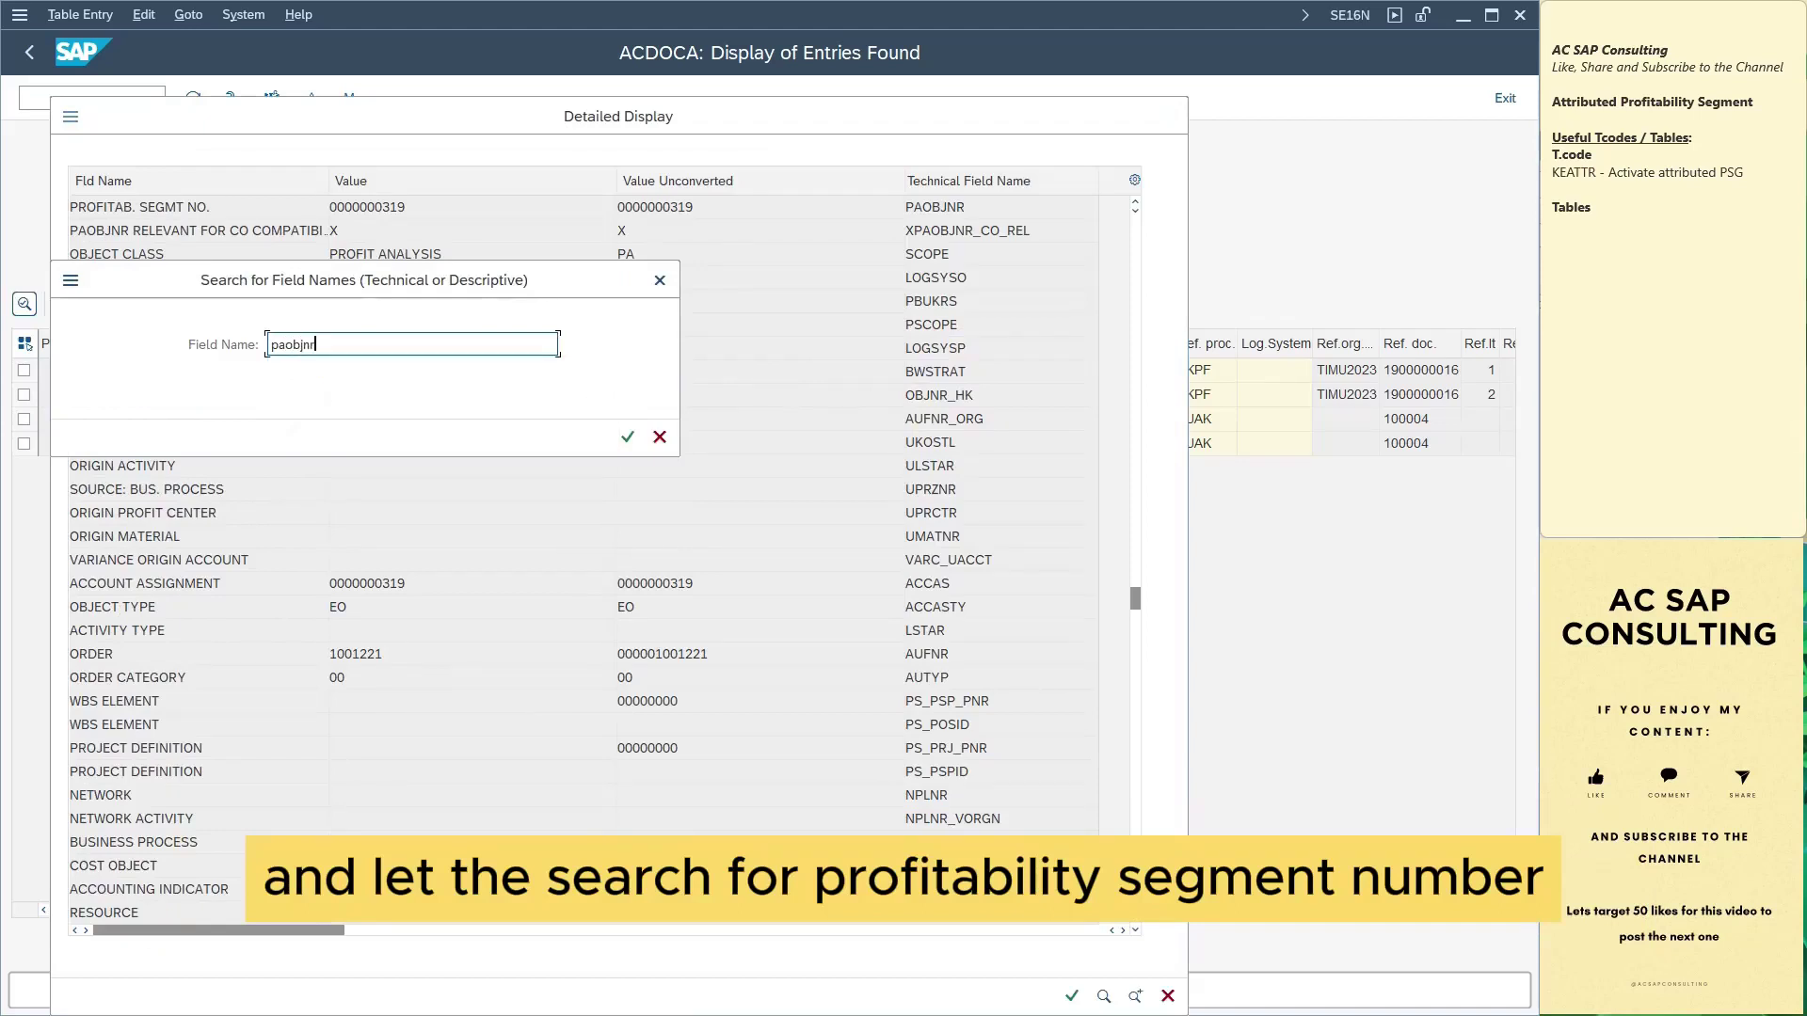
key(Return)
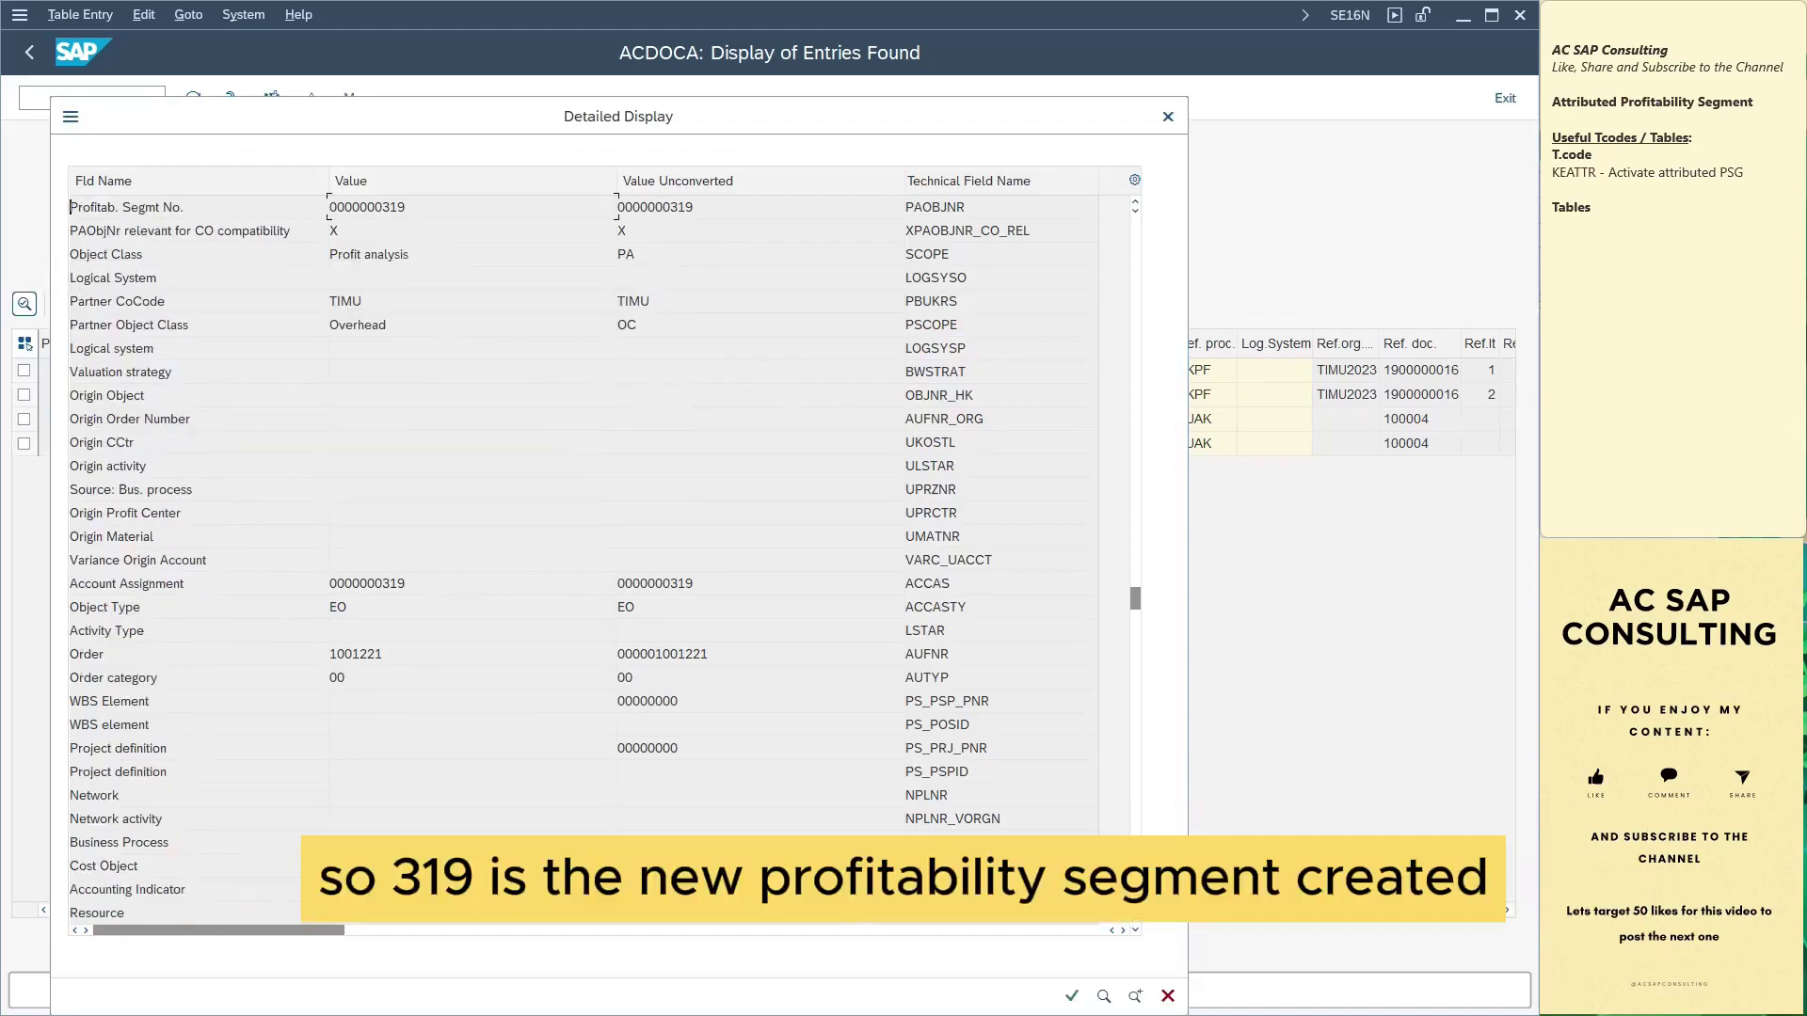
drag(406, 207, 329, 231)
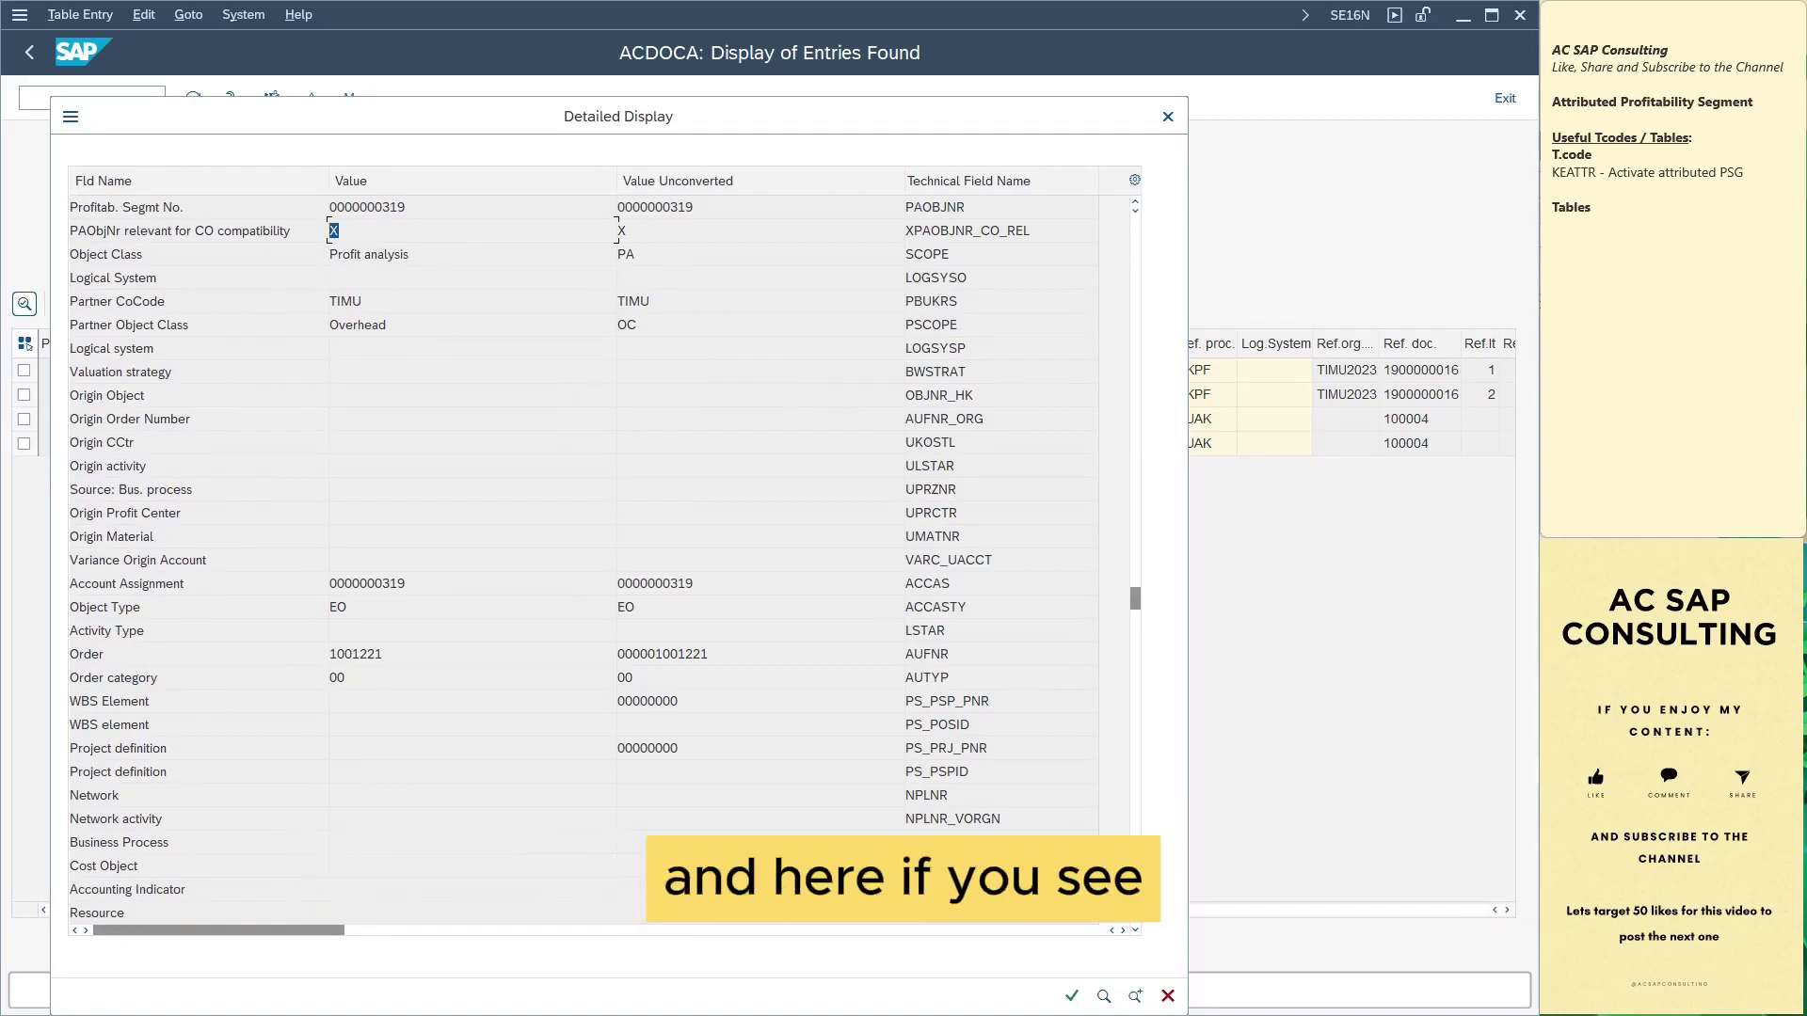
click(337, 230)
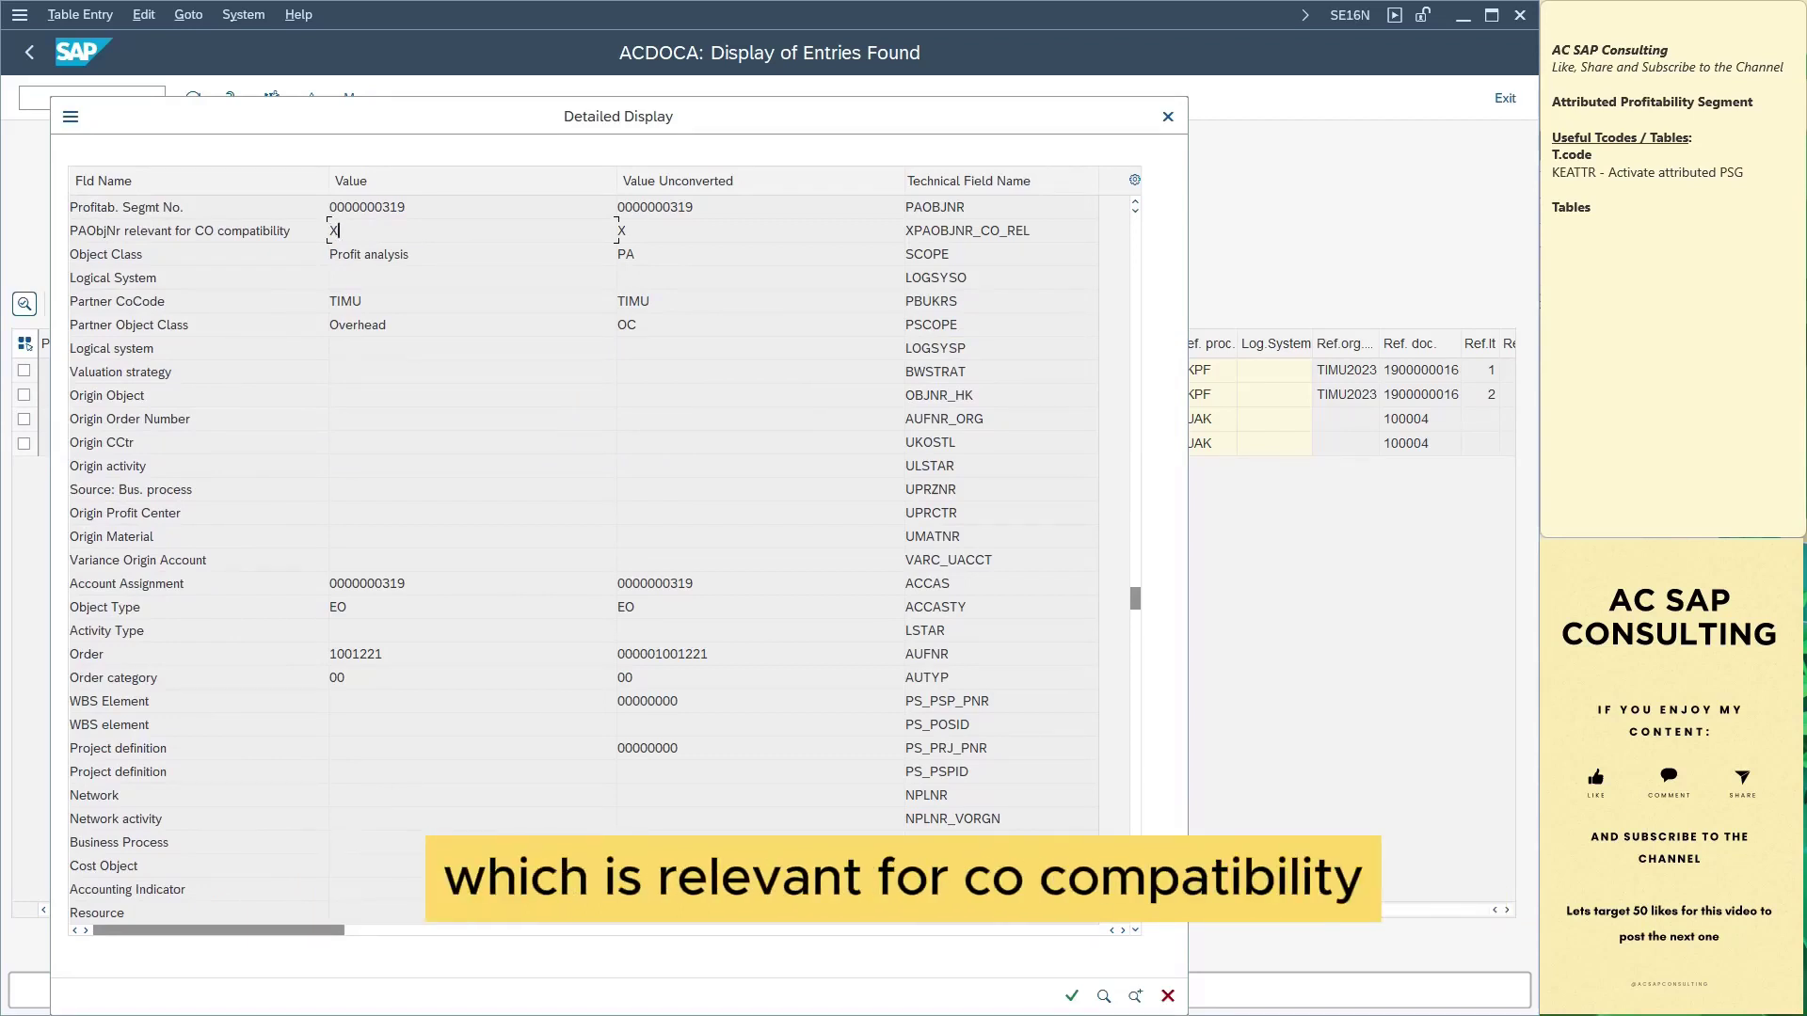
Display the details of the invoice document's line 000002 and examine its profitability segment number and CO compatibility value
key(Escape)
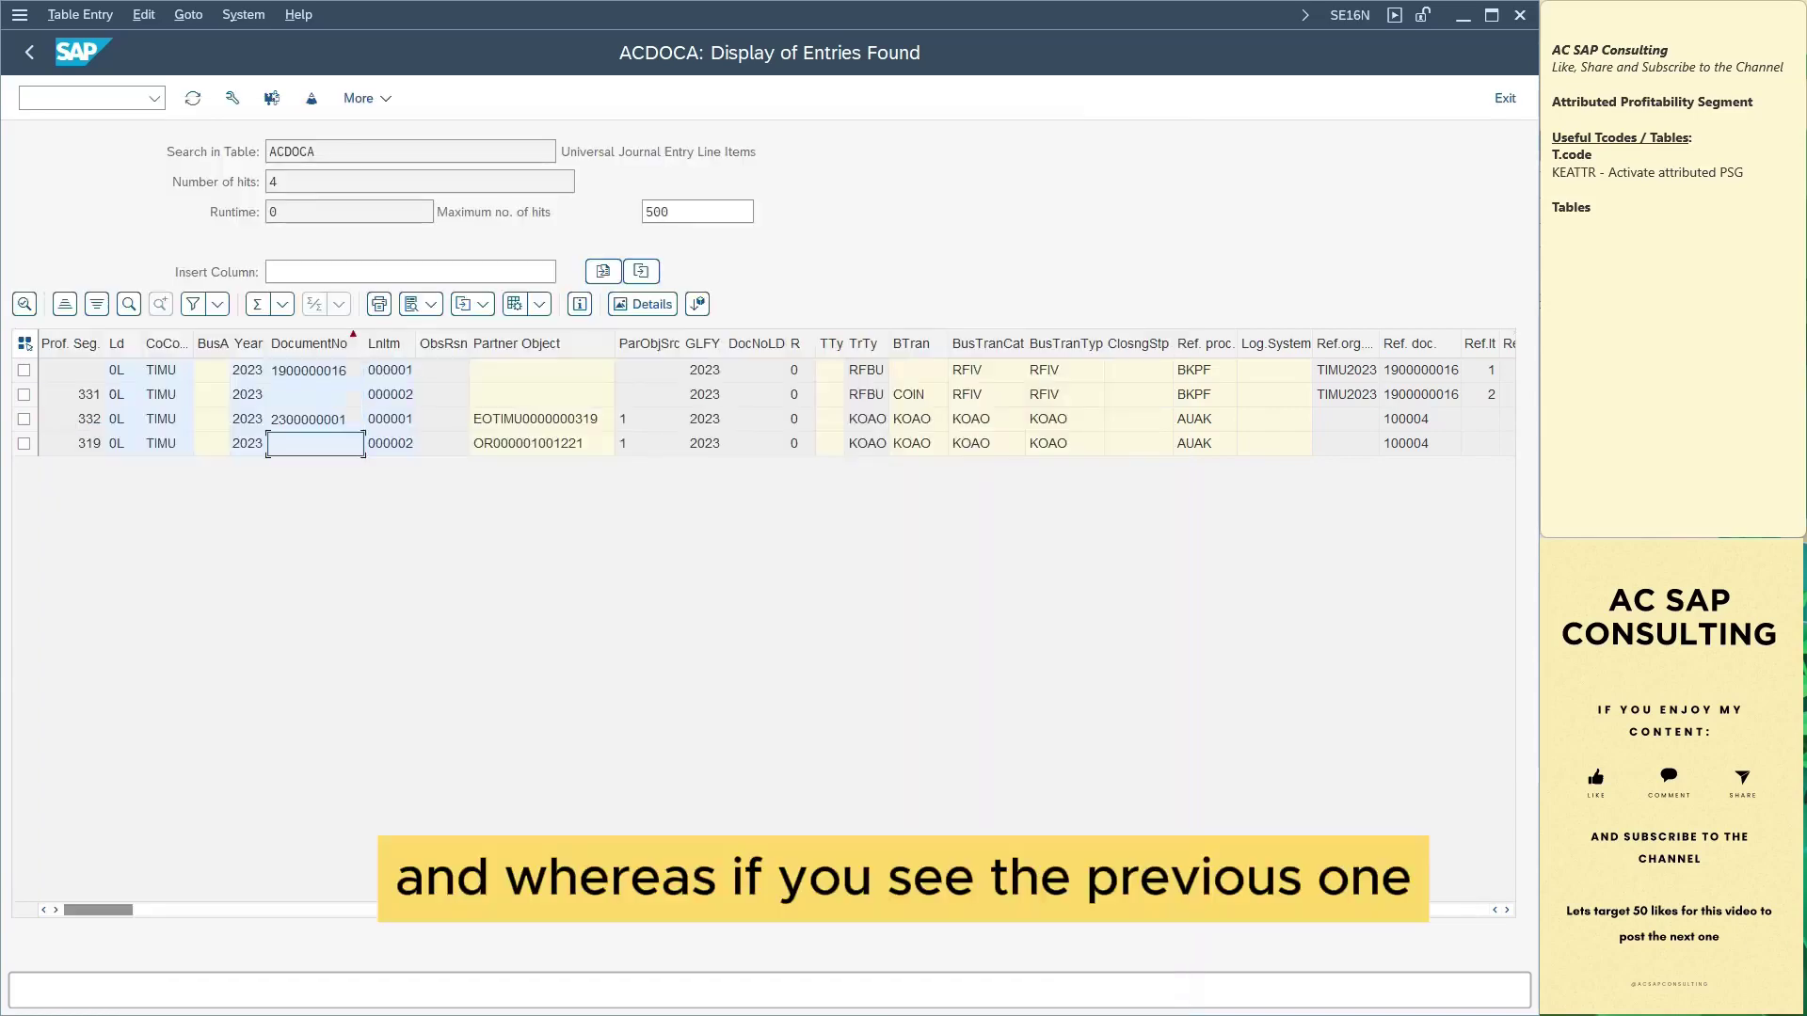
click(314, 394)
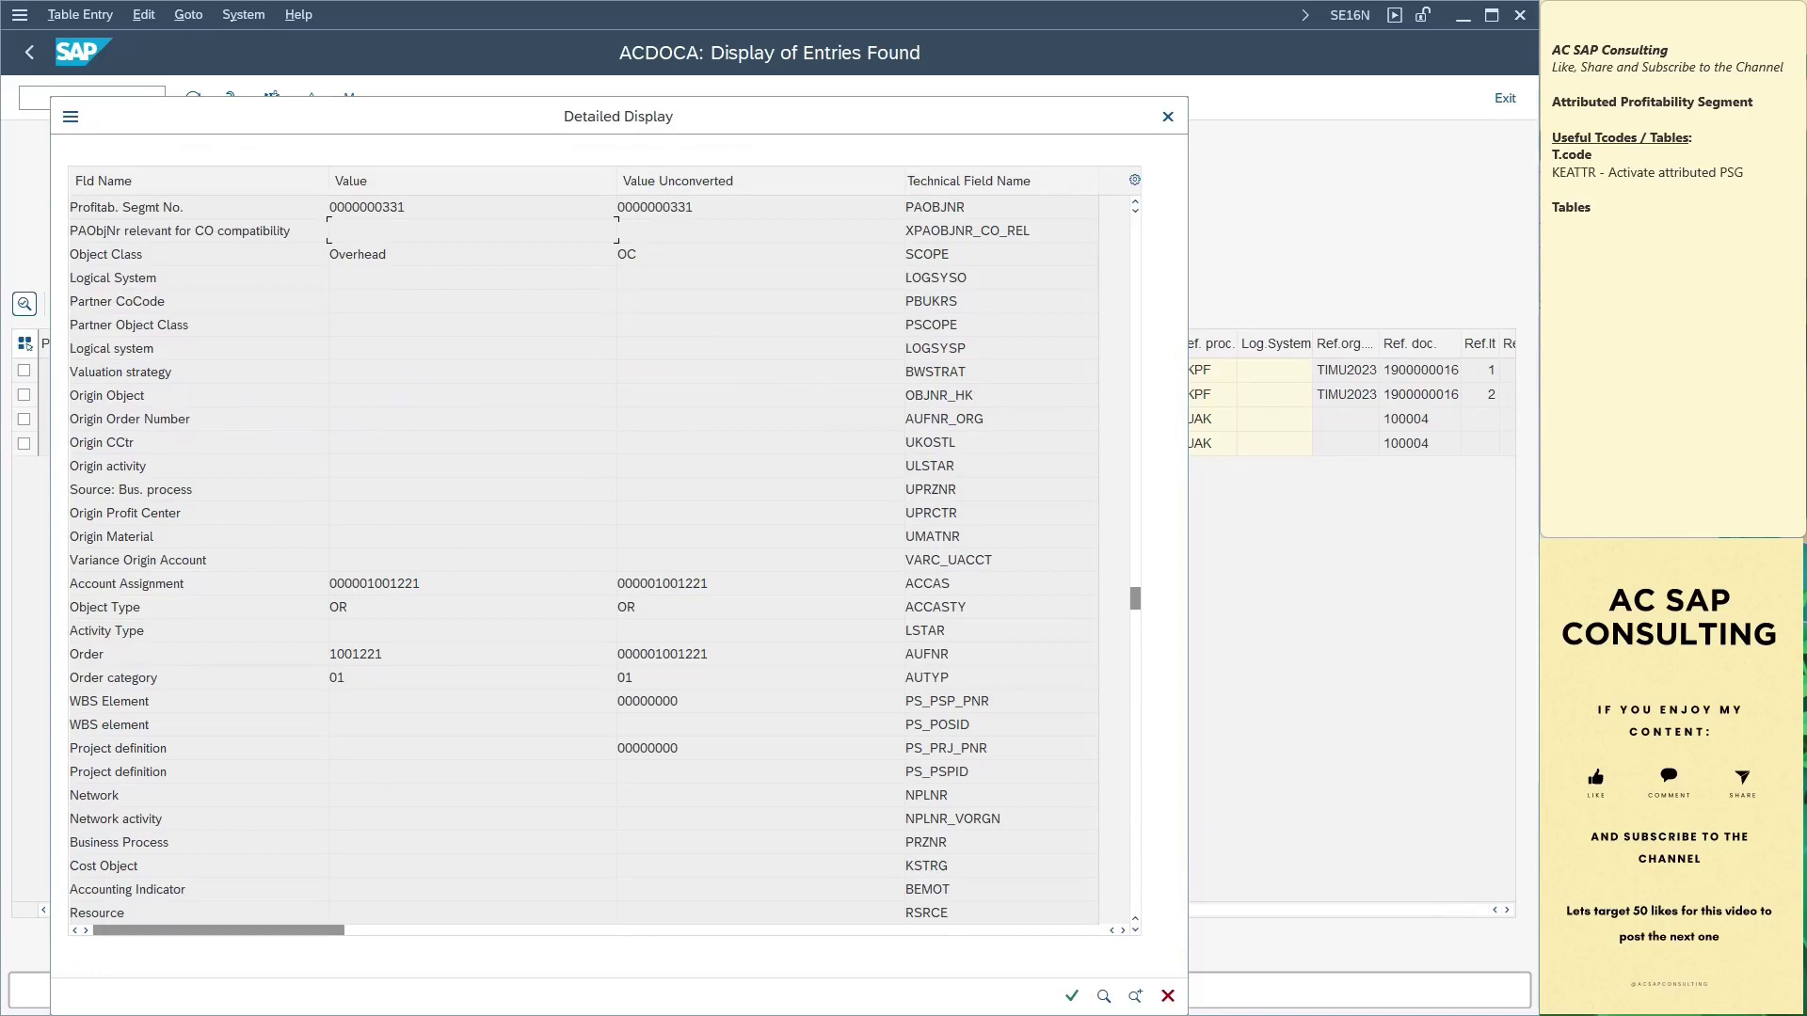
drag(406, 207, 382, 207)
click(330, 231)
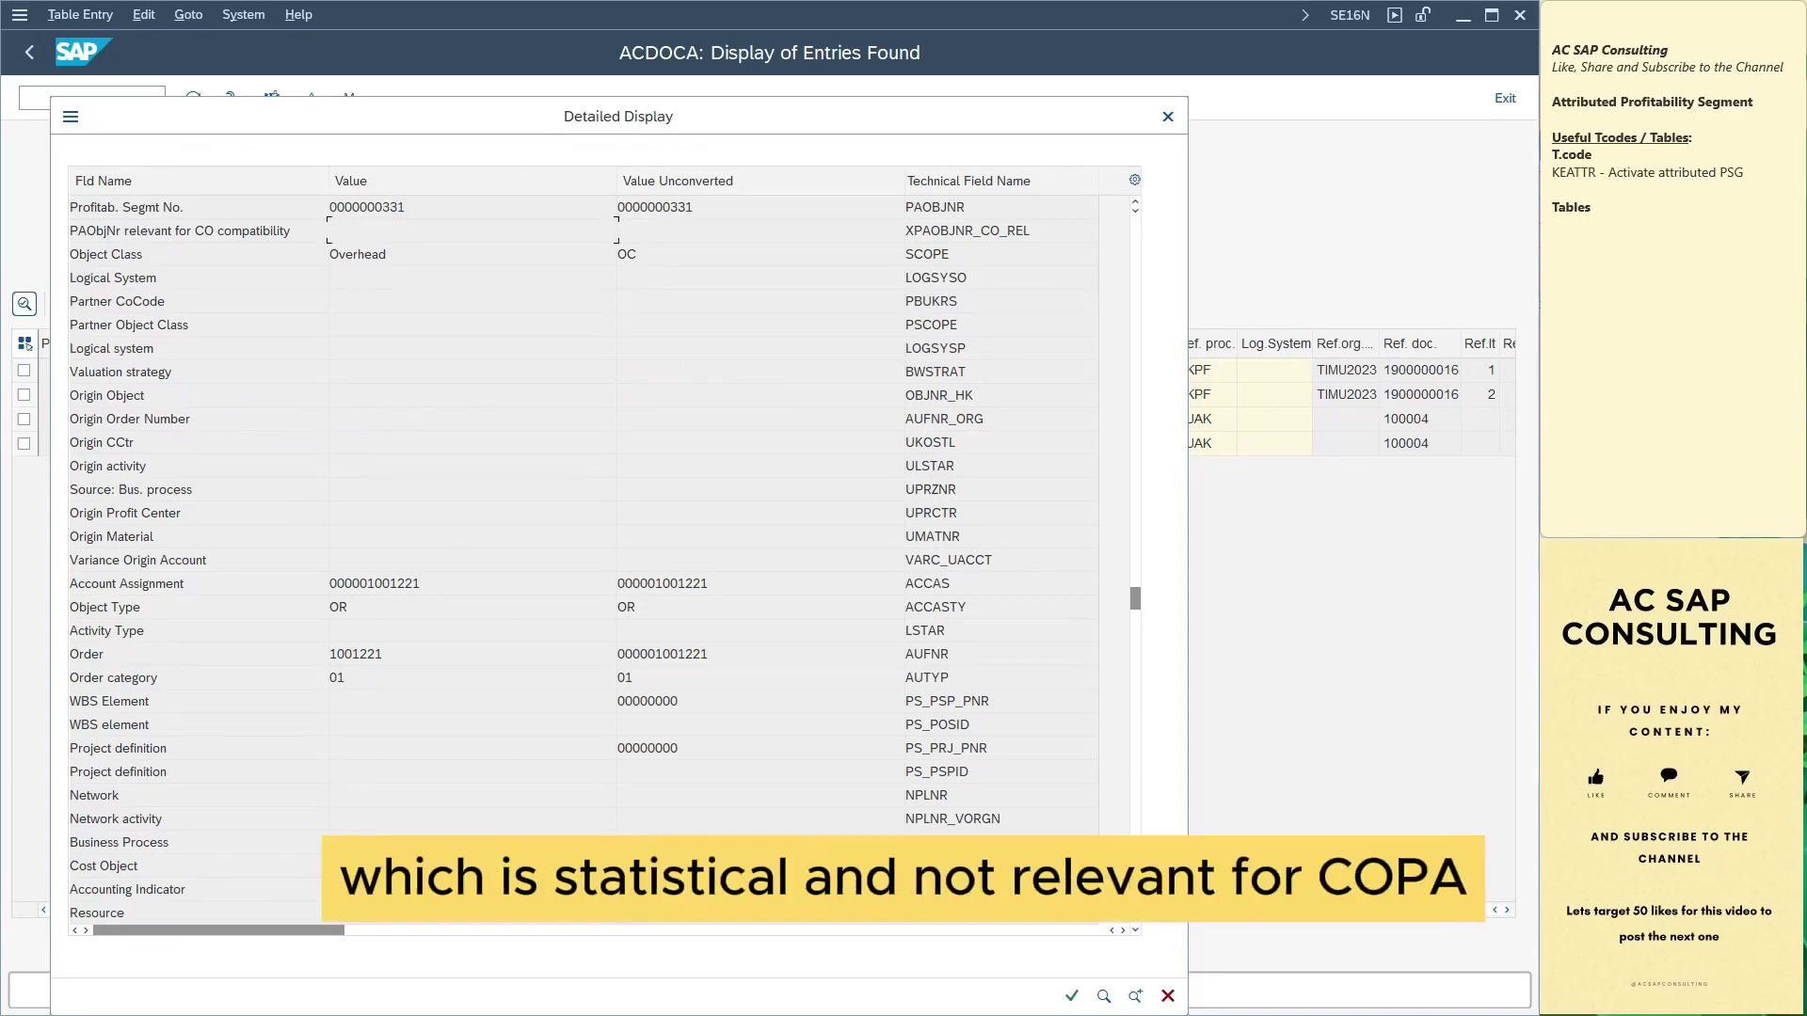
key(Escape)
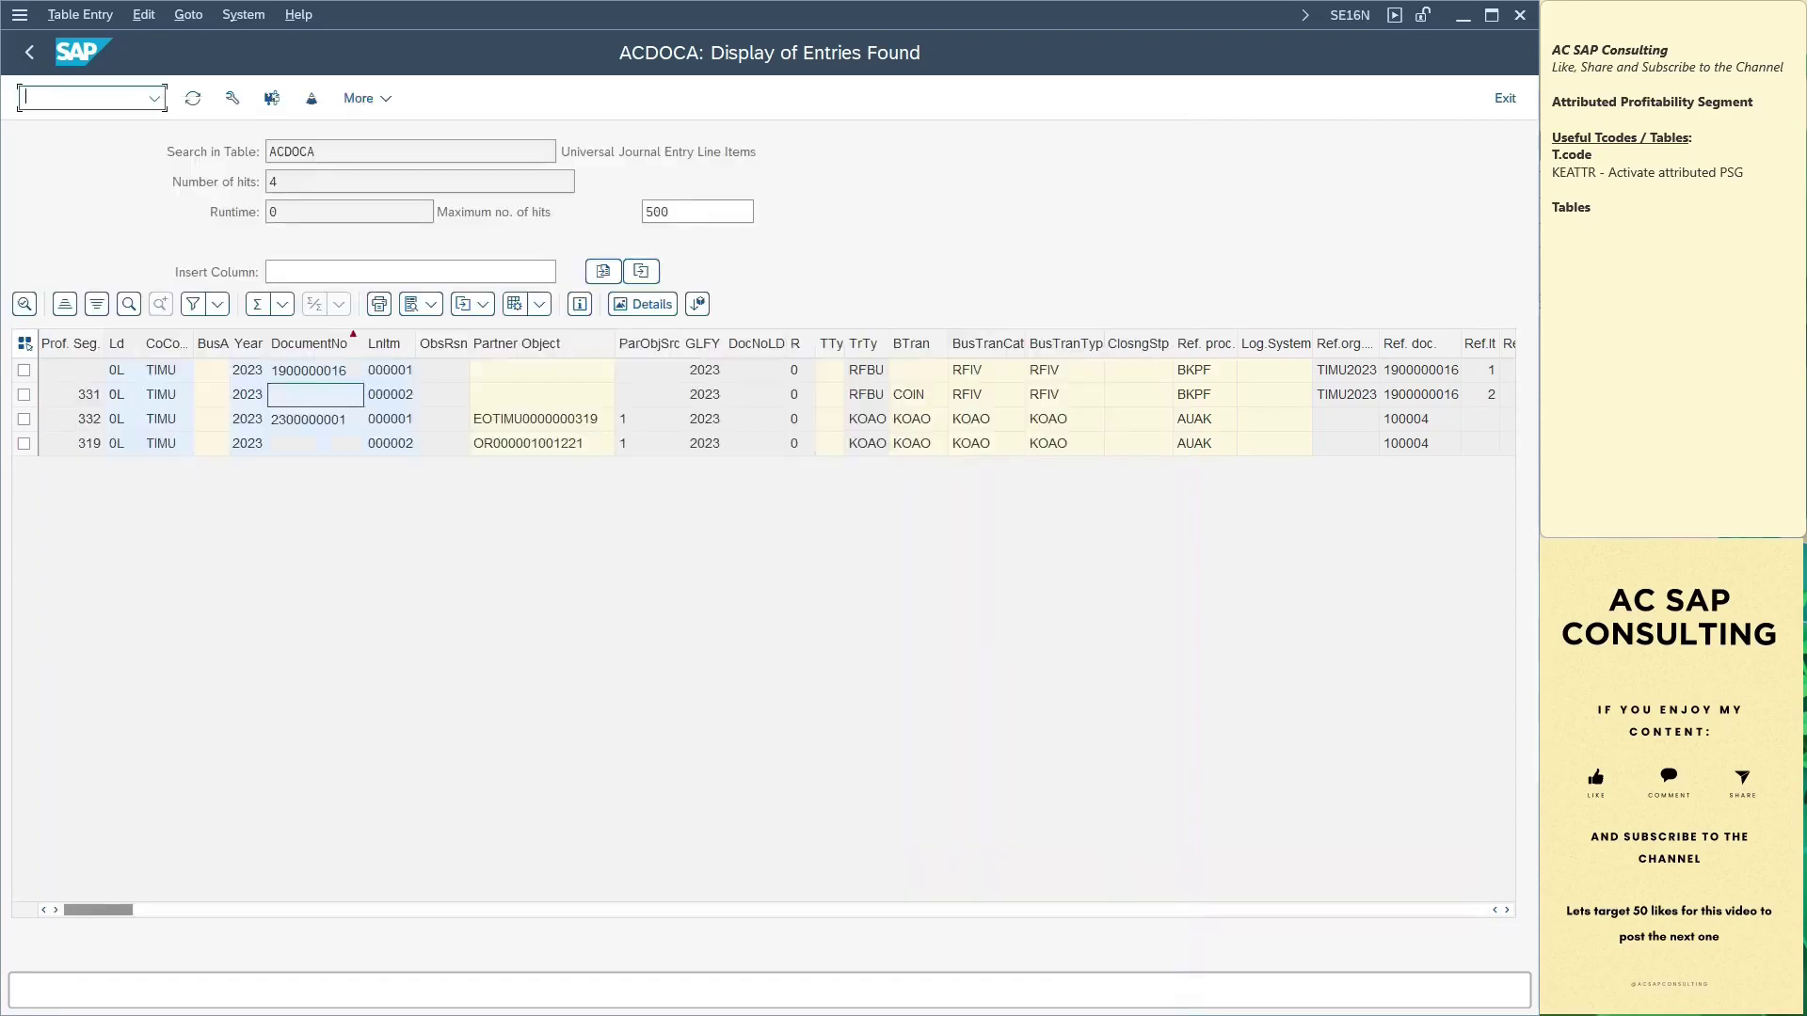
Start transaction KE24 in a new screen and list the actual line items with creation date 18.03.2024
text(/nke24)
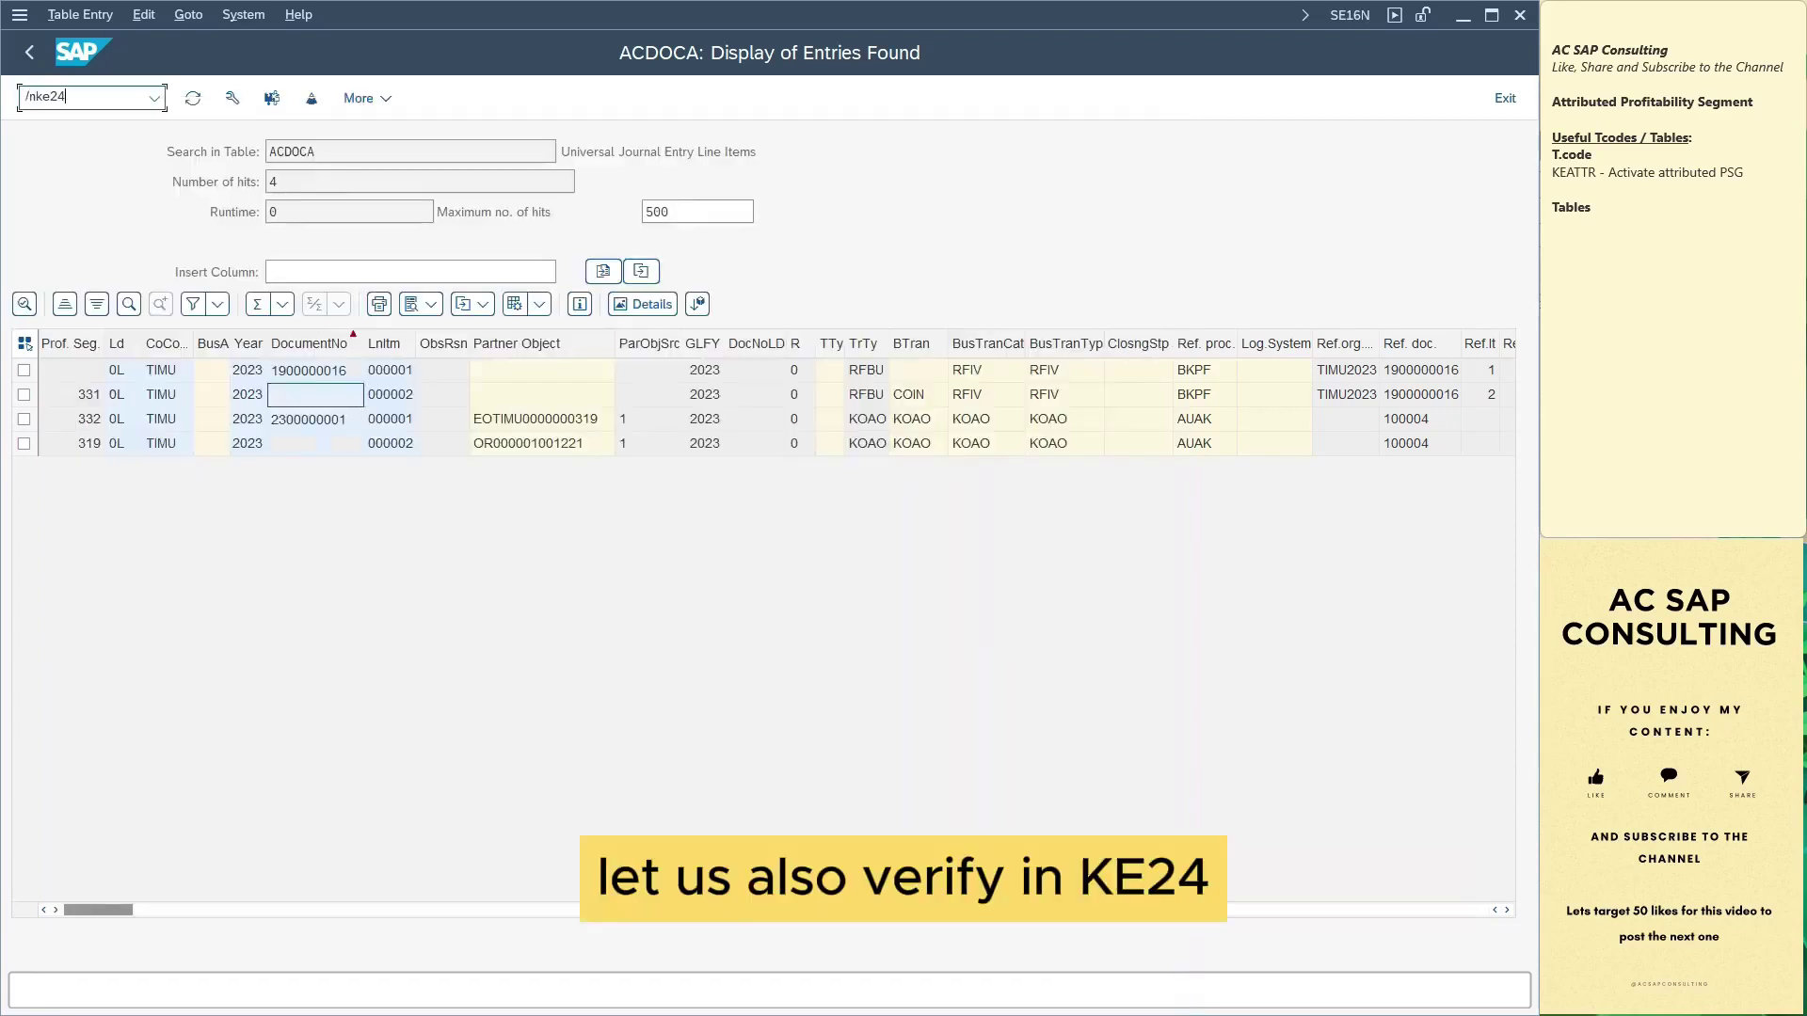
key(Return)
click(431, 241)
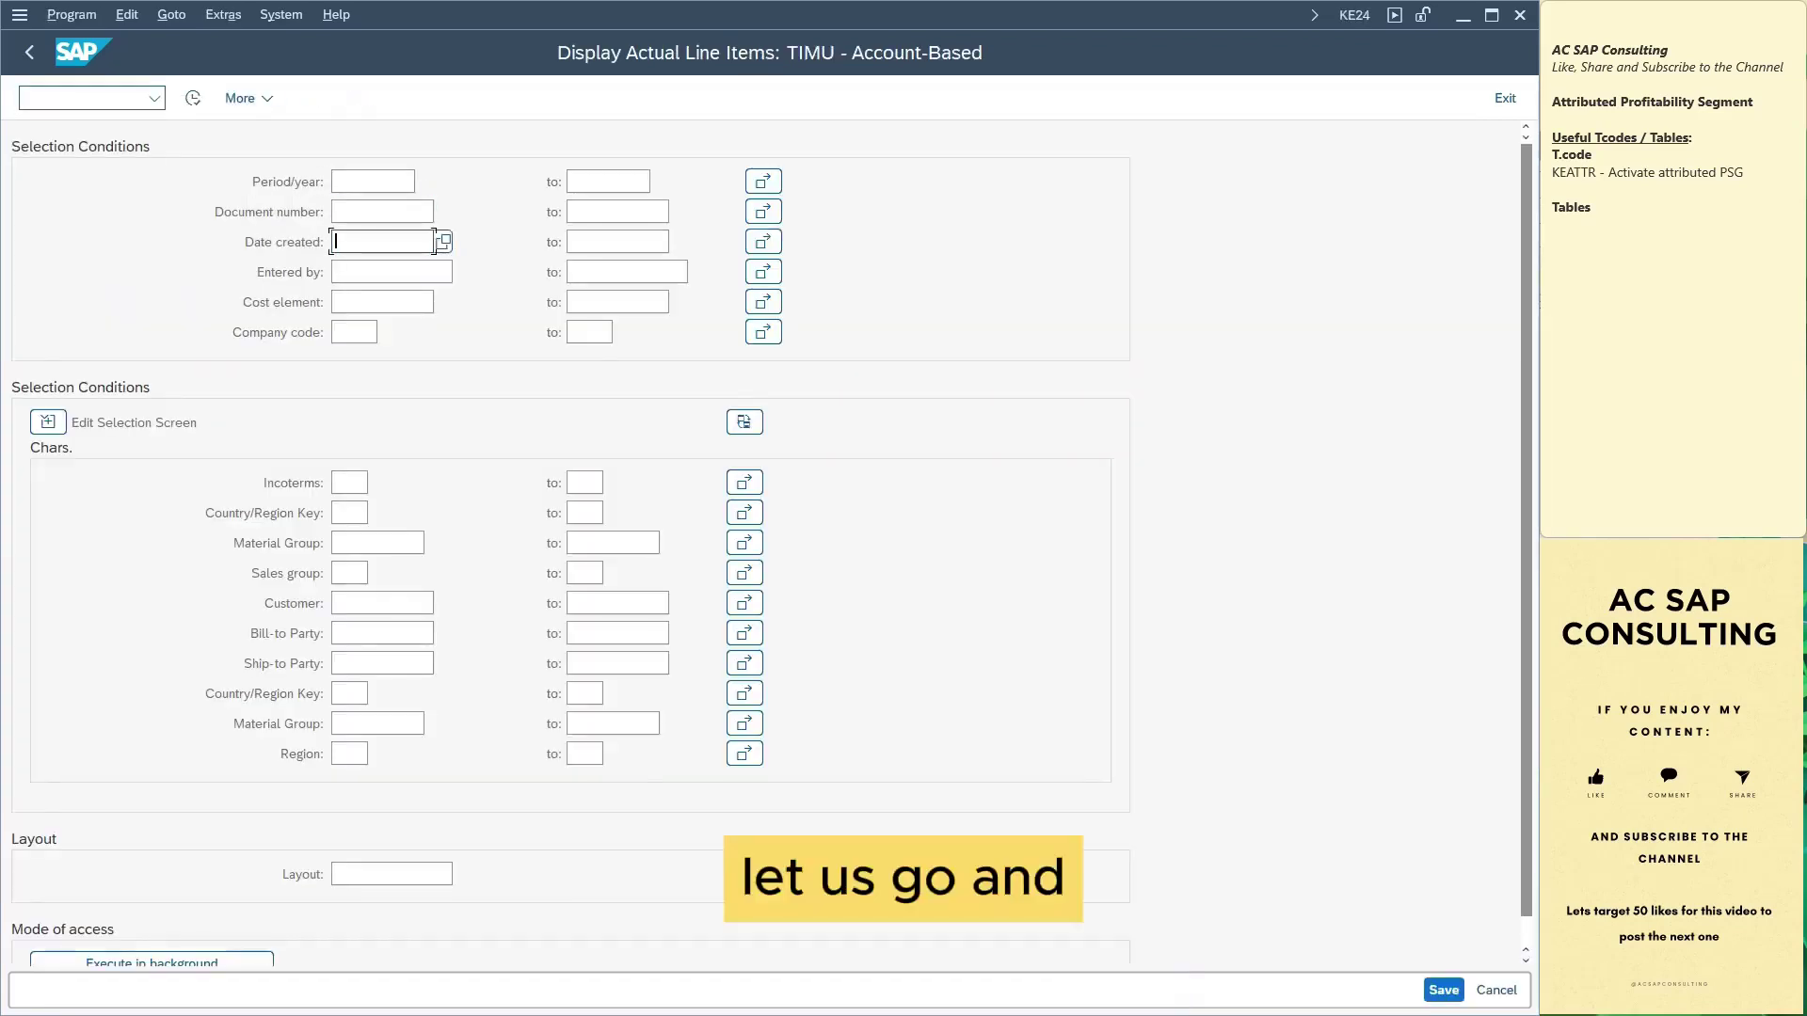
click(405, 269)
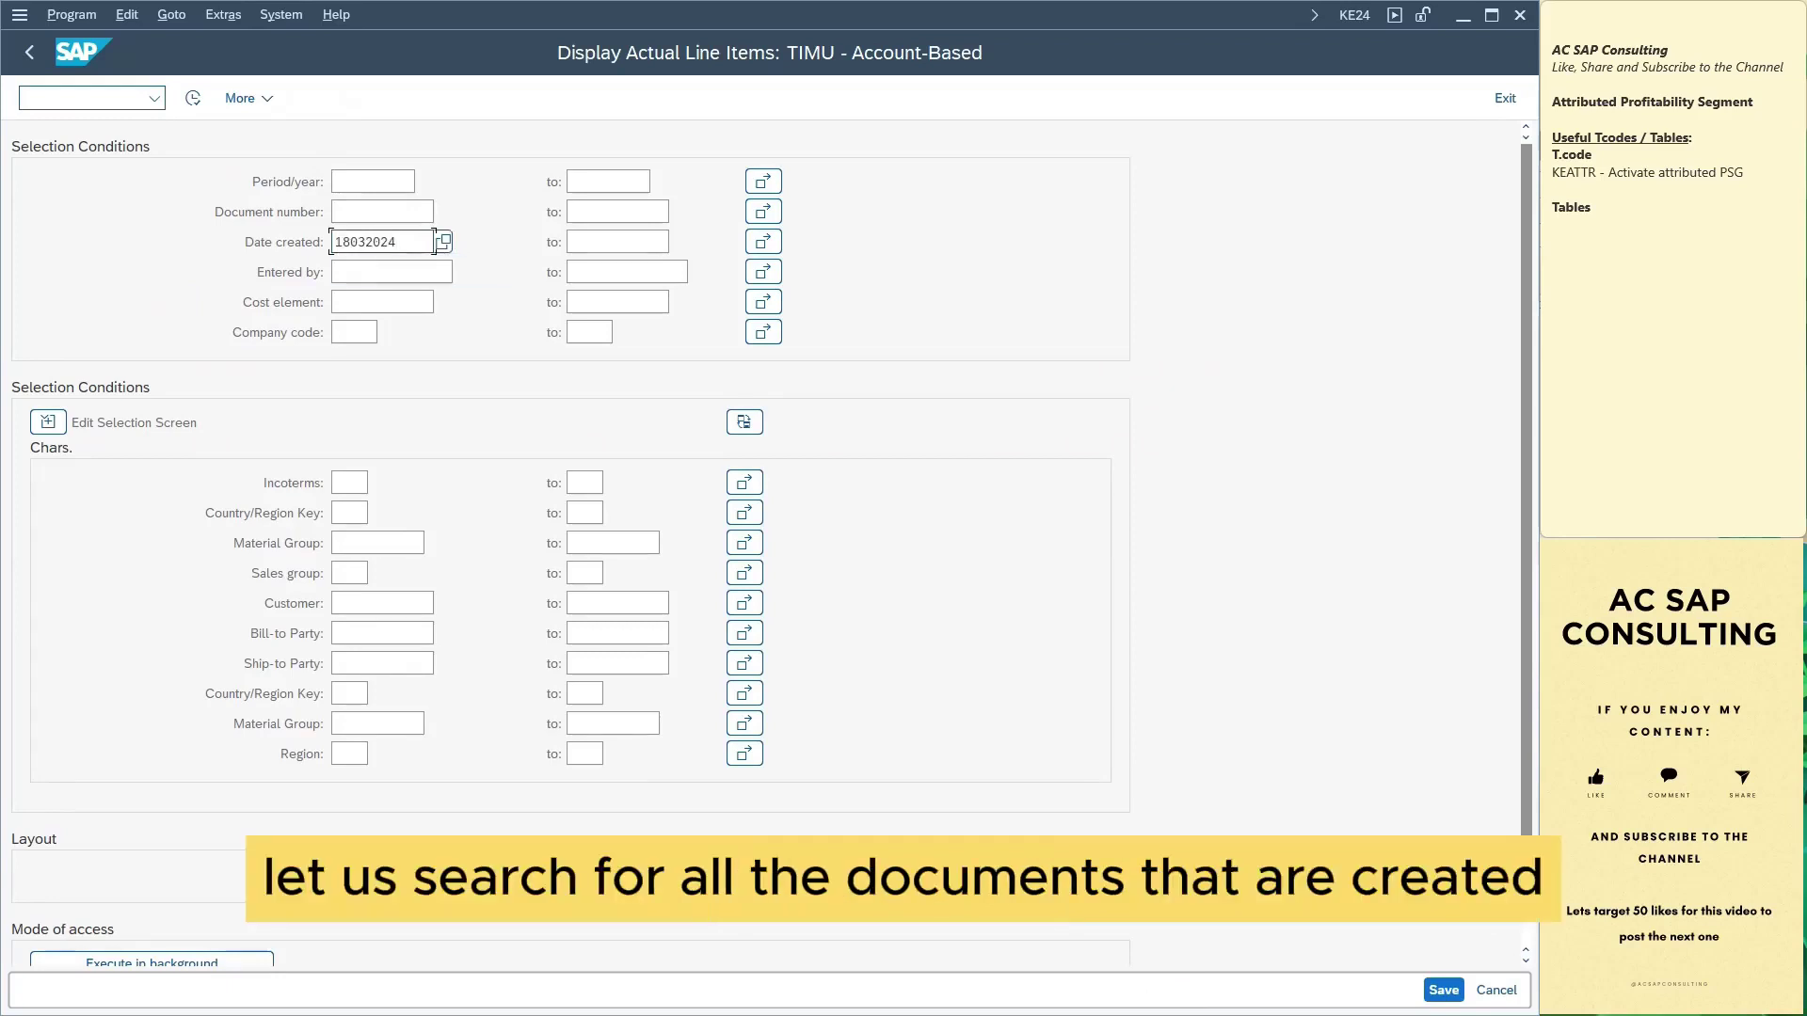
key(F8)
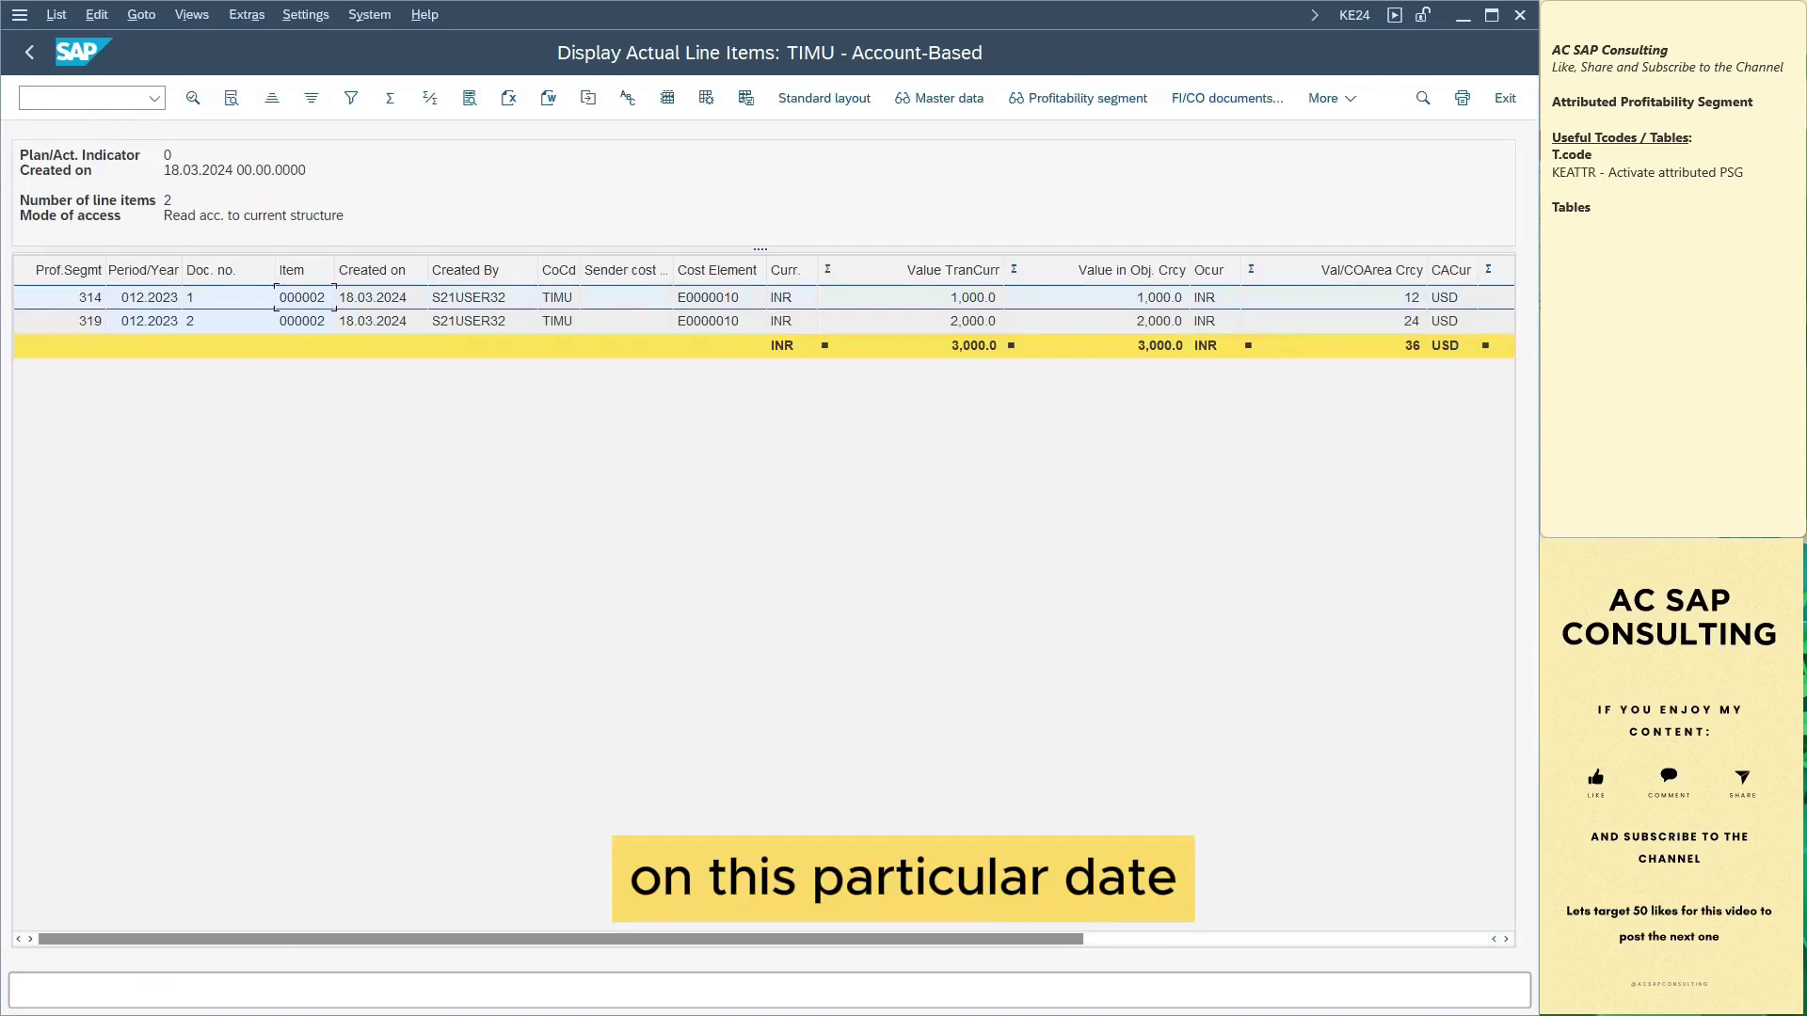
Compare the two listed line items' creation date and object currency values to identify the order settlement's line
click(416, 322)
click(1096, 297)
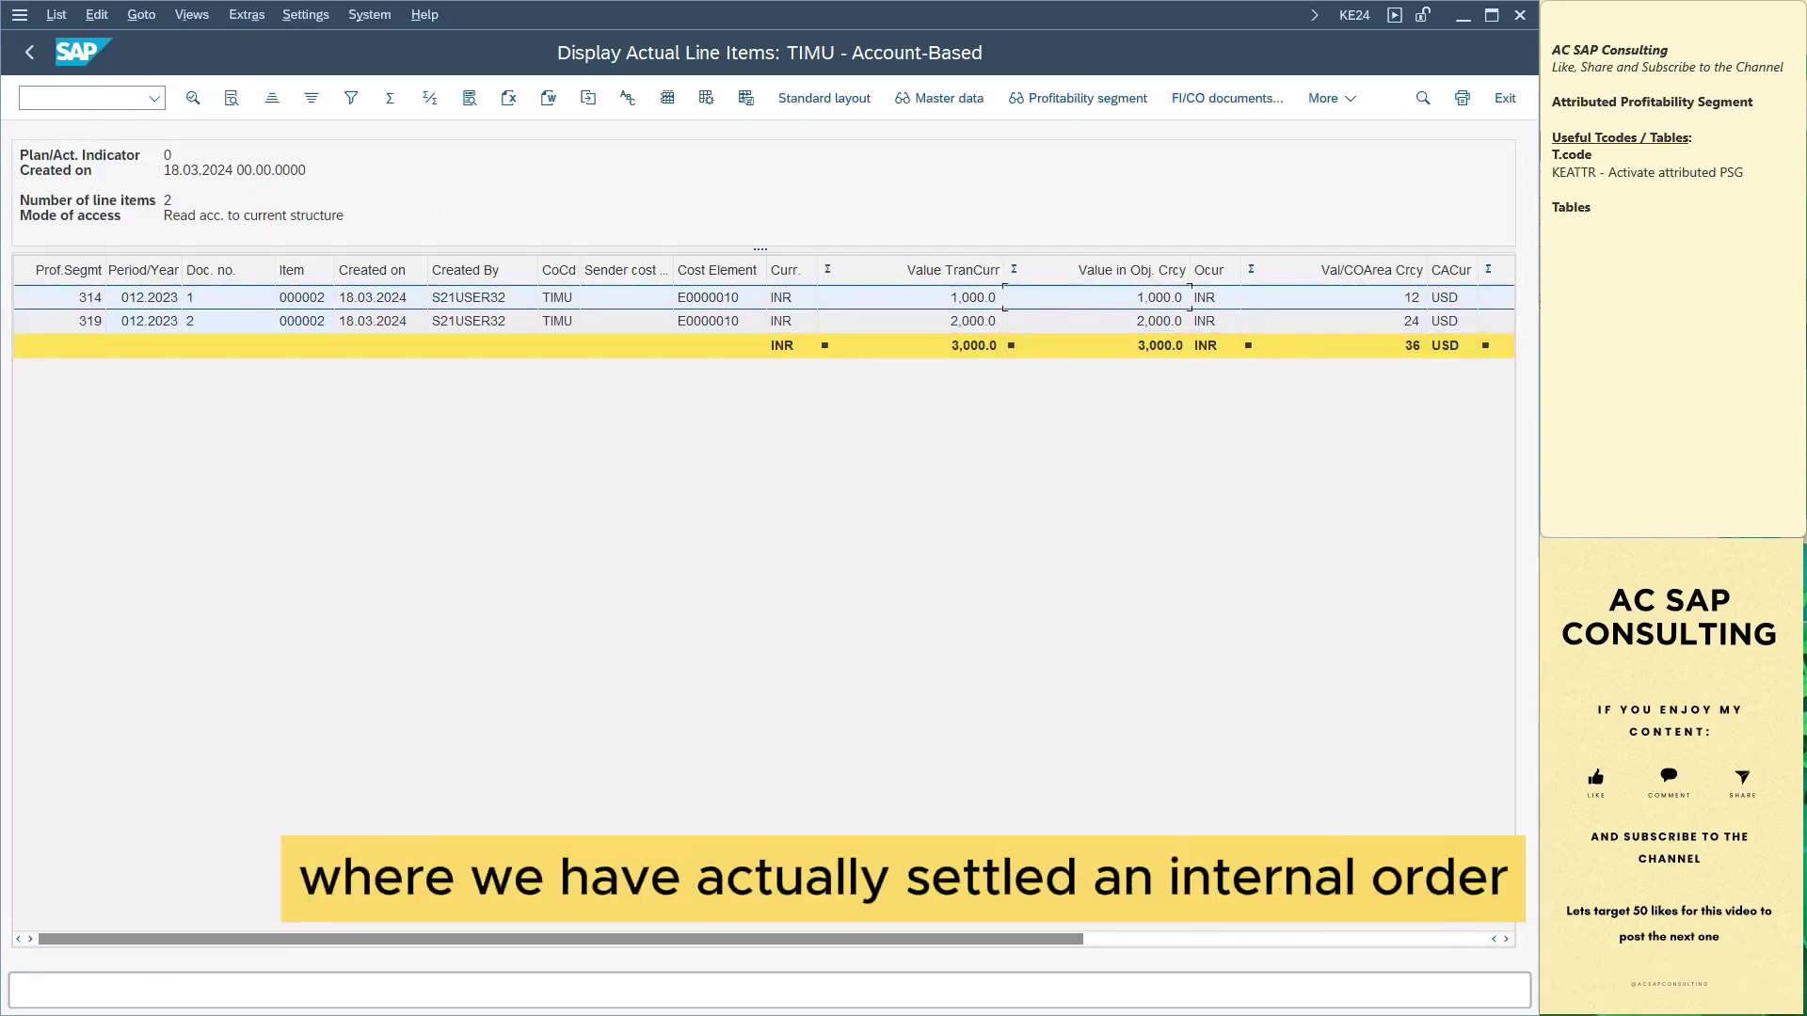
click(1096, 321)
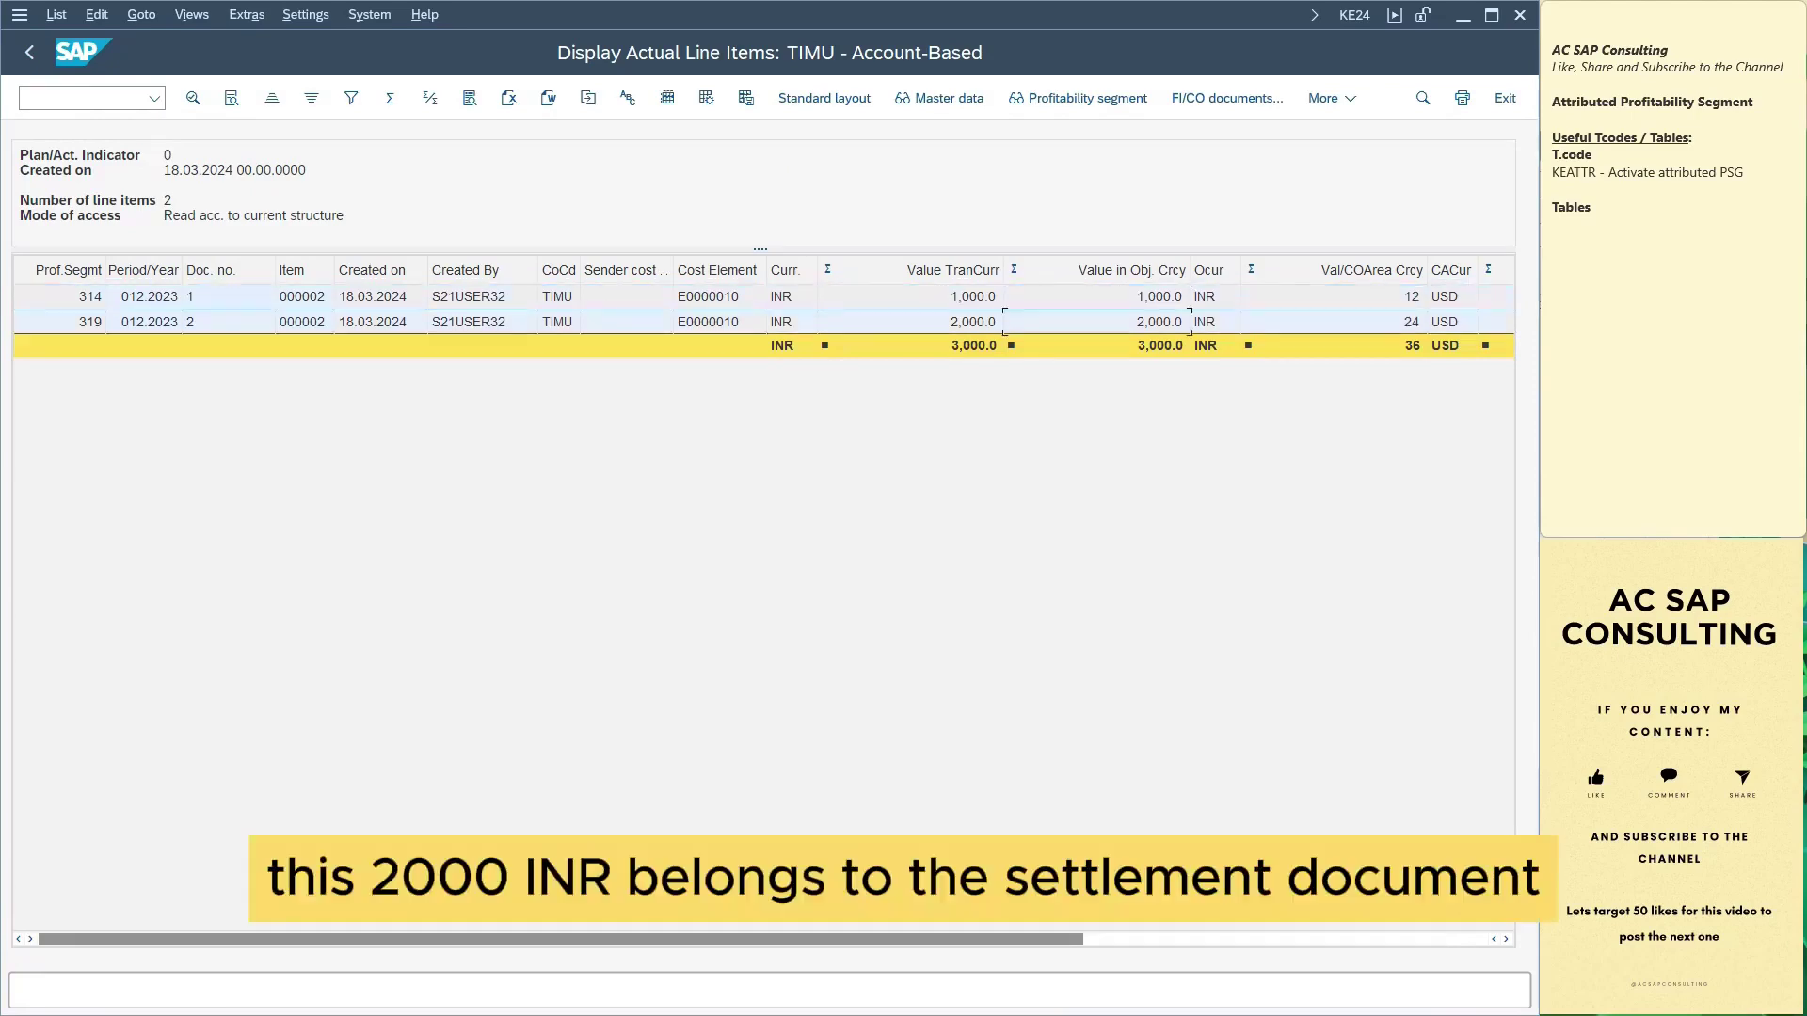